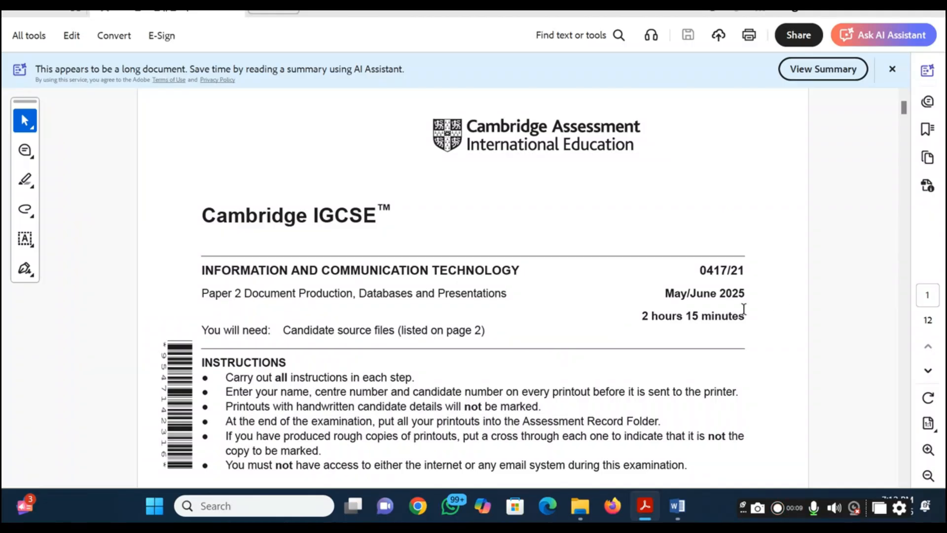
Read the Task 1 instructions in the question paper and open the source file j2521evidence.rtf in Word
scroll(514, 344, down, 15)
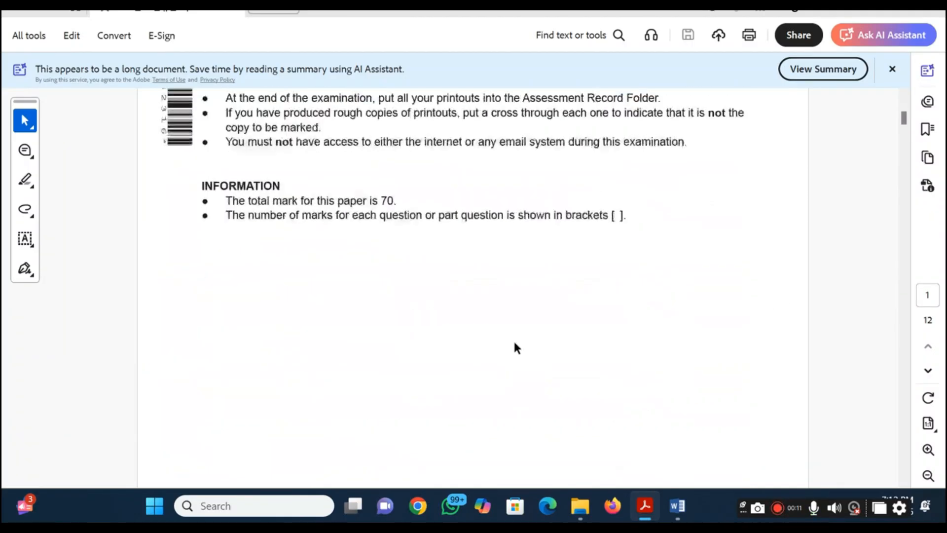
scroll(515, 347, down, 3)
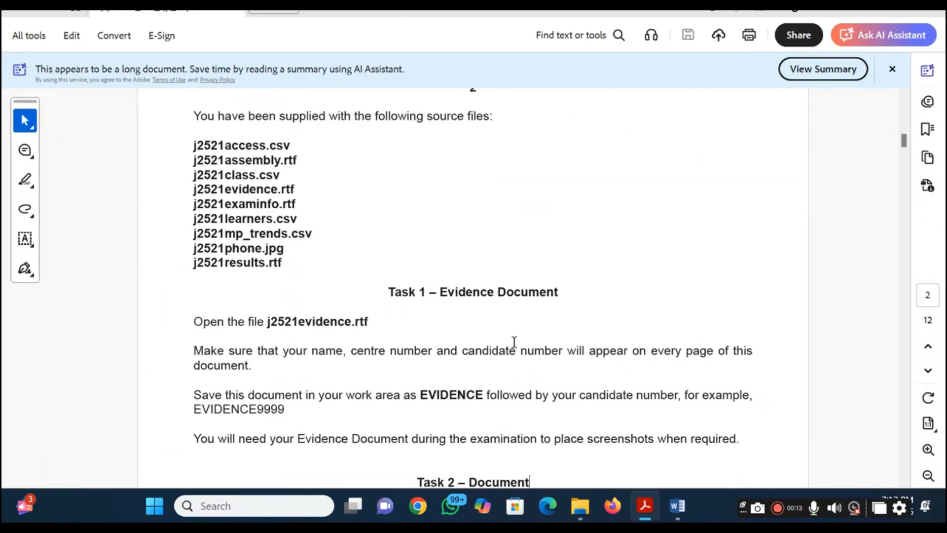
scroll(514, 341, down, 3)
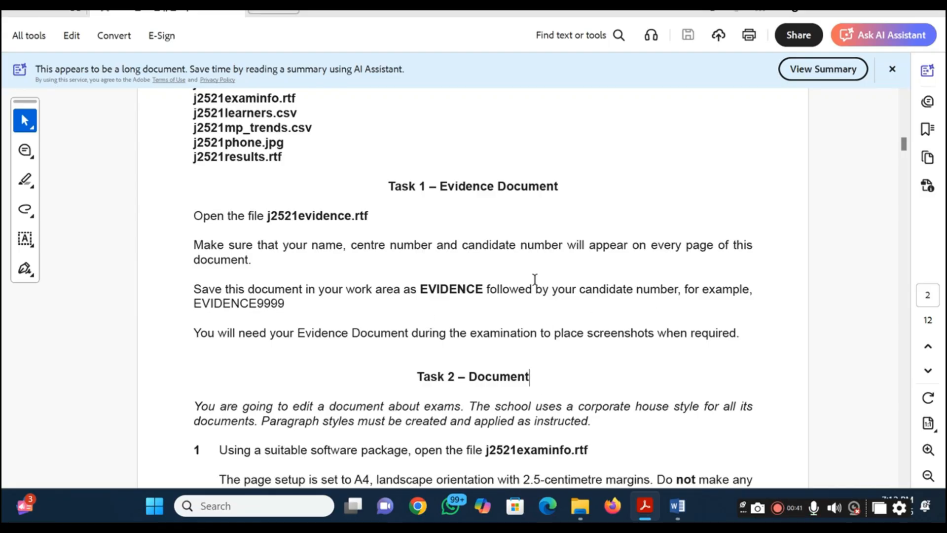
key(alt+Tab)
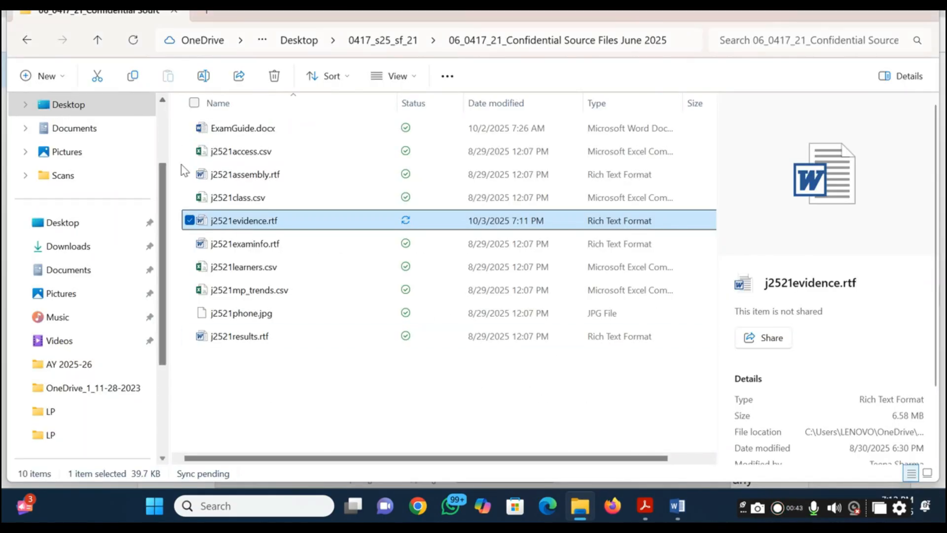
double_click(227, 226)
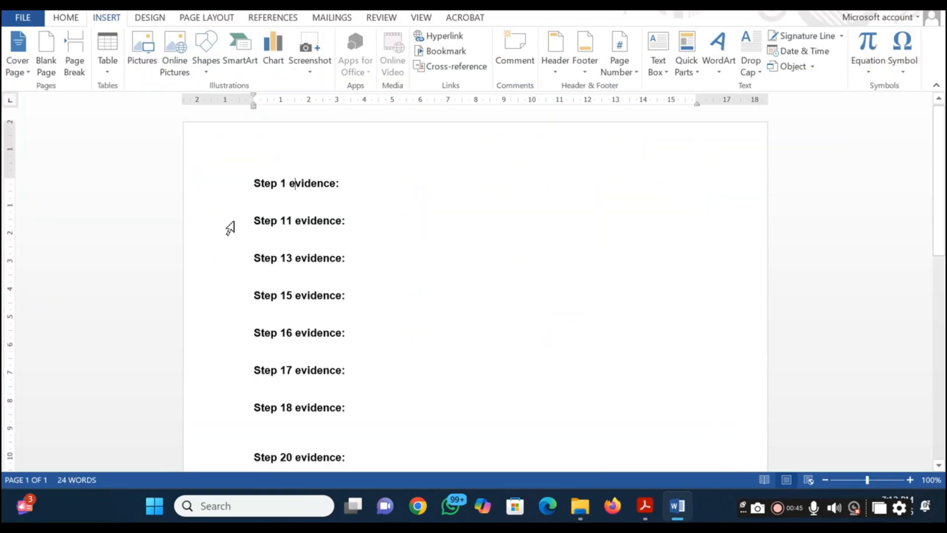
Add a Blank-style header containing the candidate's name, centre number and candidate number separated by underscores, and return to the document body
click(295, 184)
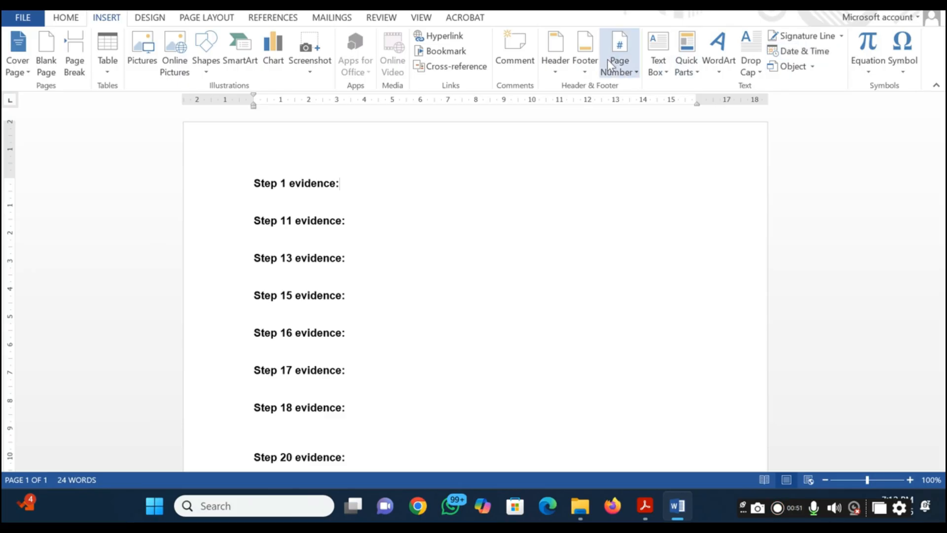
click(560, 70)
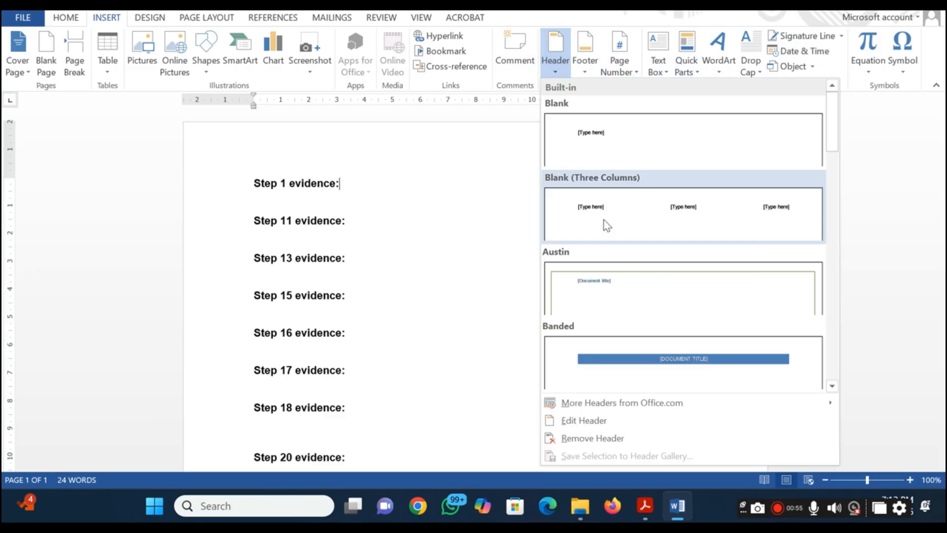
click(568, 148)
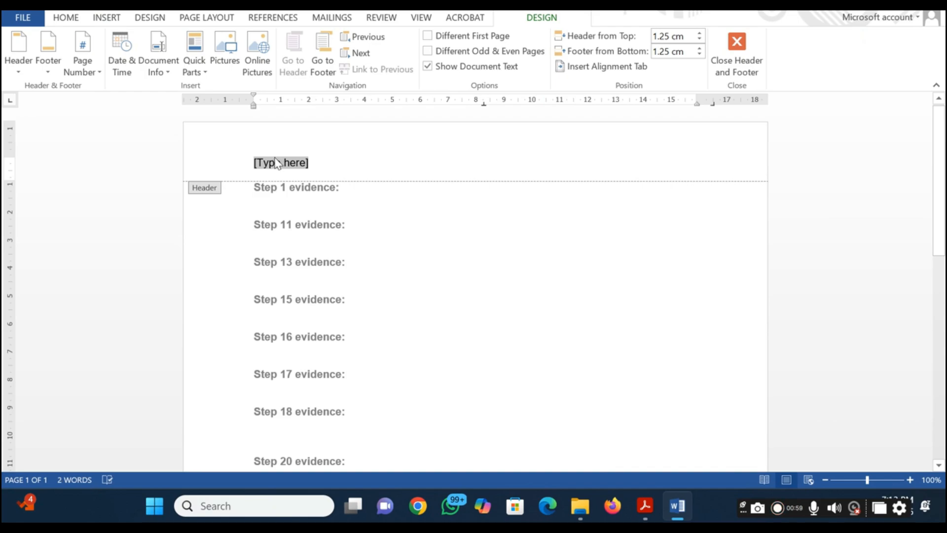
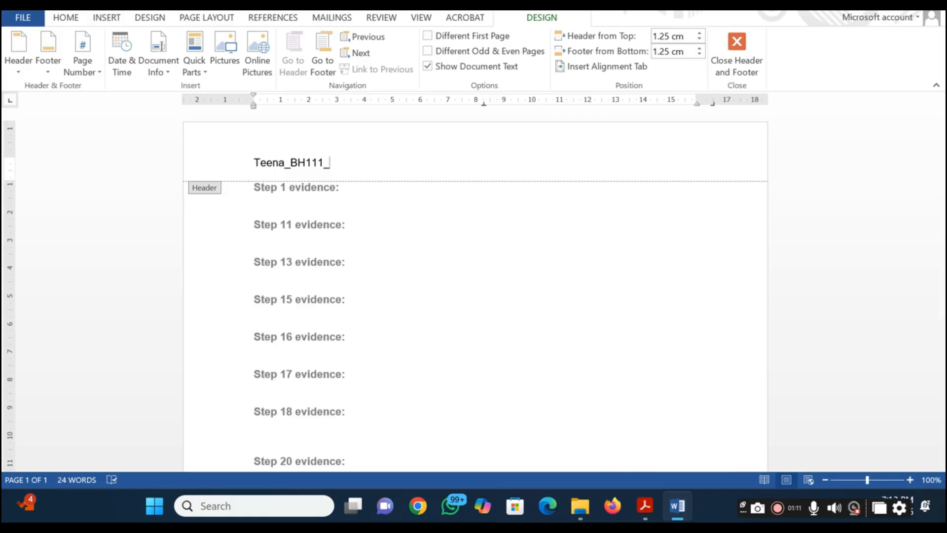
right_click(427, 323)
click(389, 321)
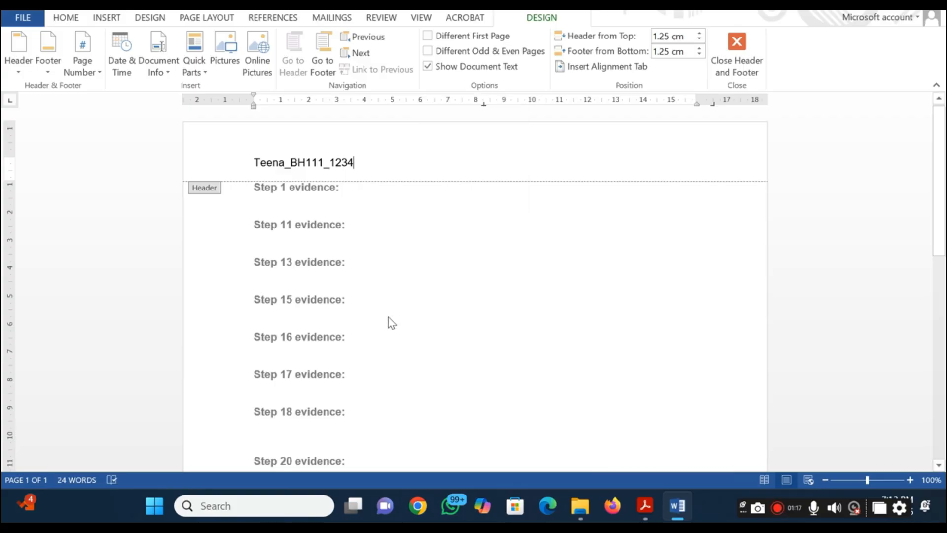
double_click(348, 326)
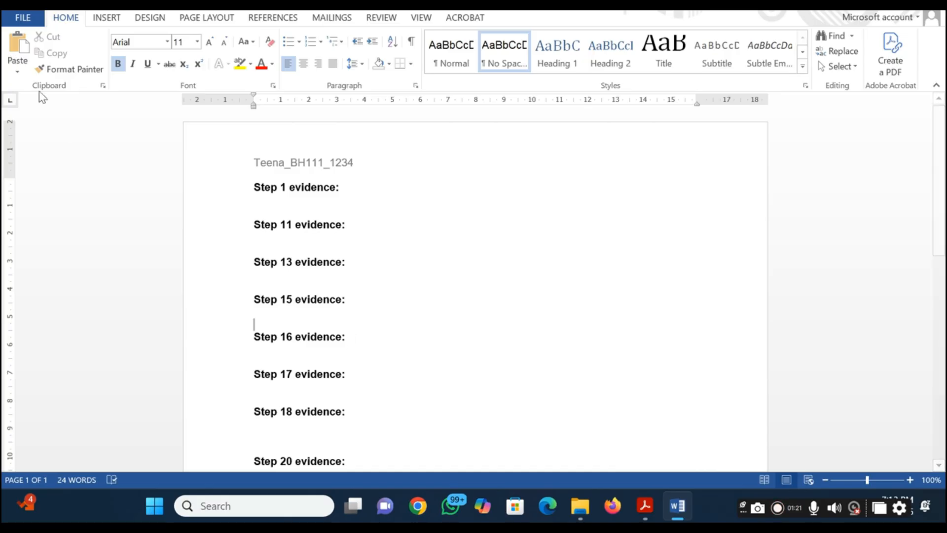
Start saving the evidence document as a new file in the current folder, 06_0417_21_Confidential Source Files June 2025
click(30, 23)
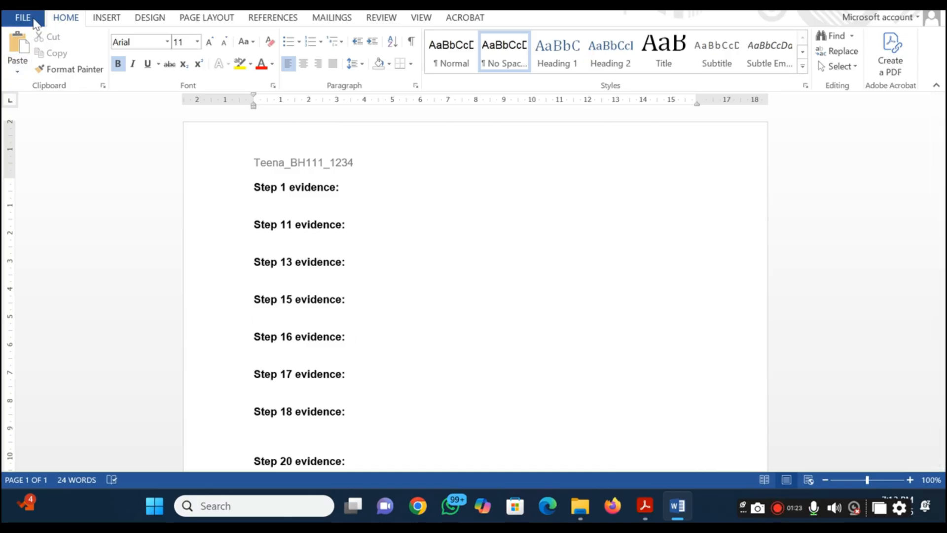
click(44, 139)
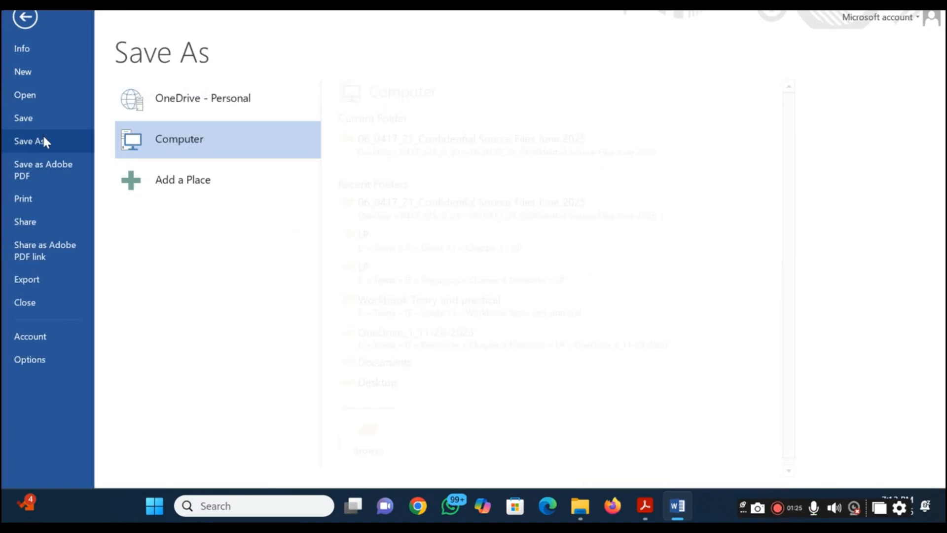
click(440, 143)
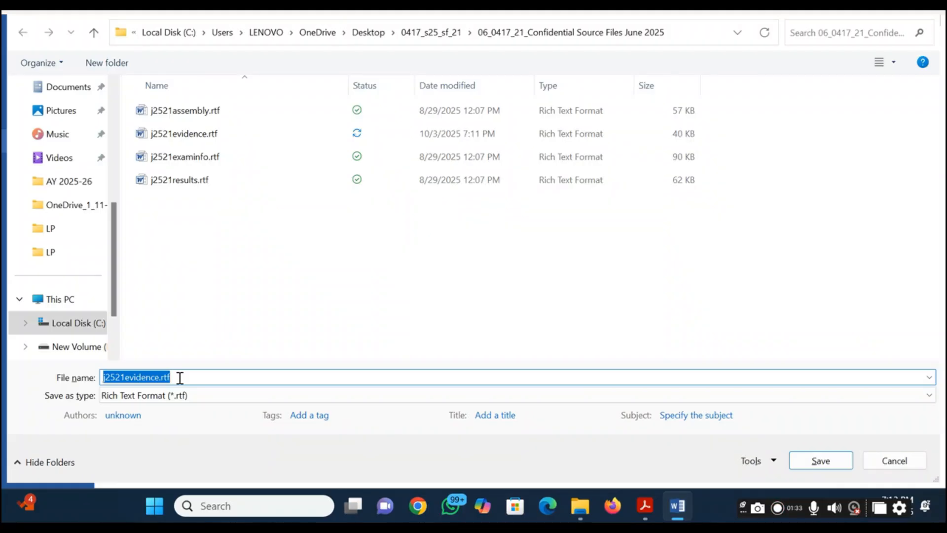
Copy the sample file name EVIDENCE9999 from Task 1 of the question paper PDF and return to Word's save dialog
key(alt+Tab)
key(alt+Tab)
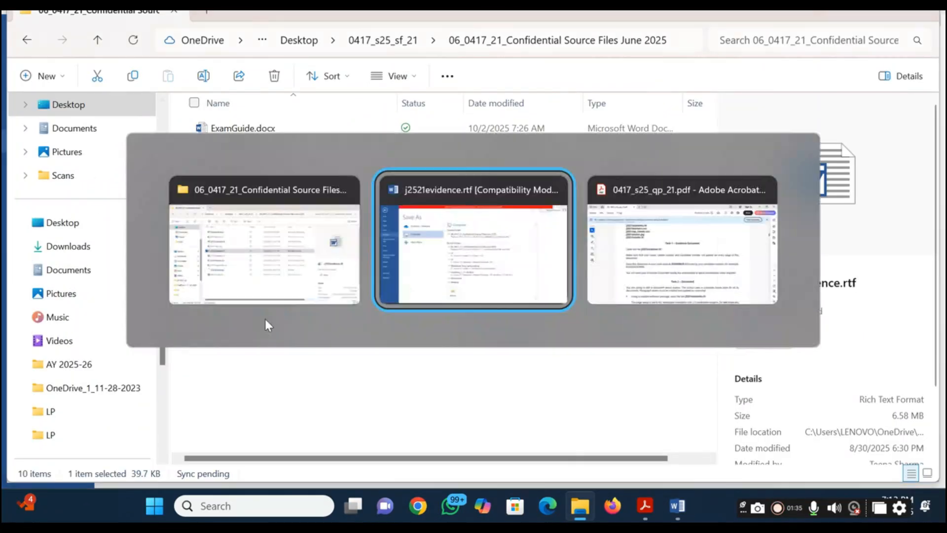
key(alt+Tab)
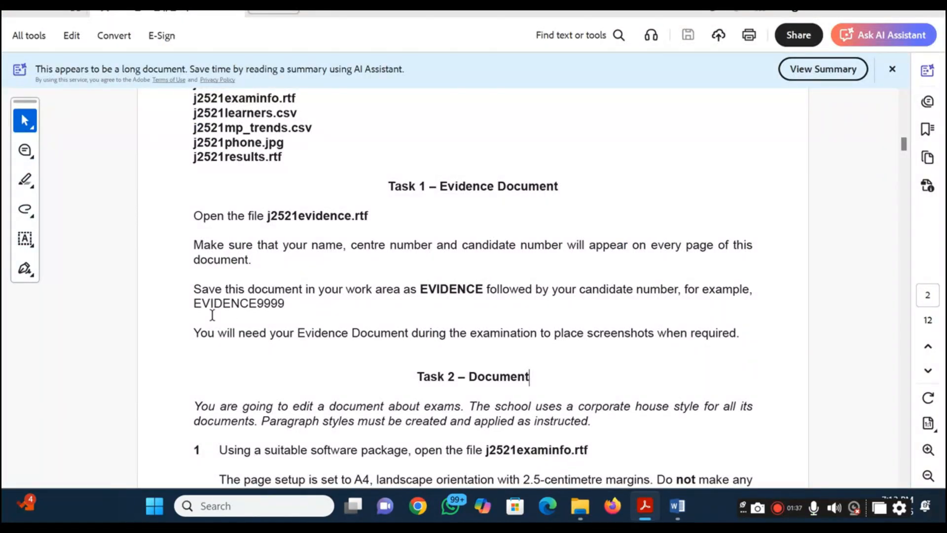
double_click(235, 304)
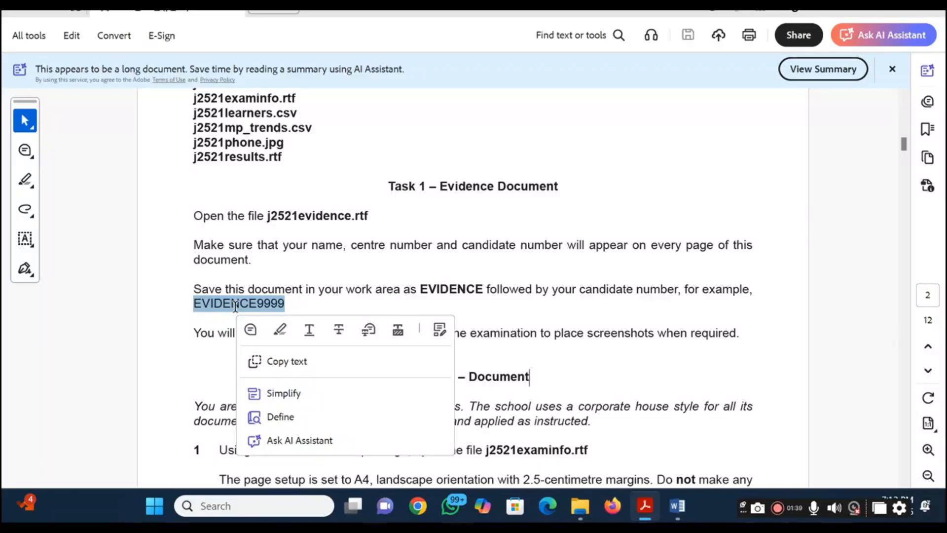
key(ctrl+c)
key(alt+Tab)
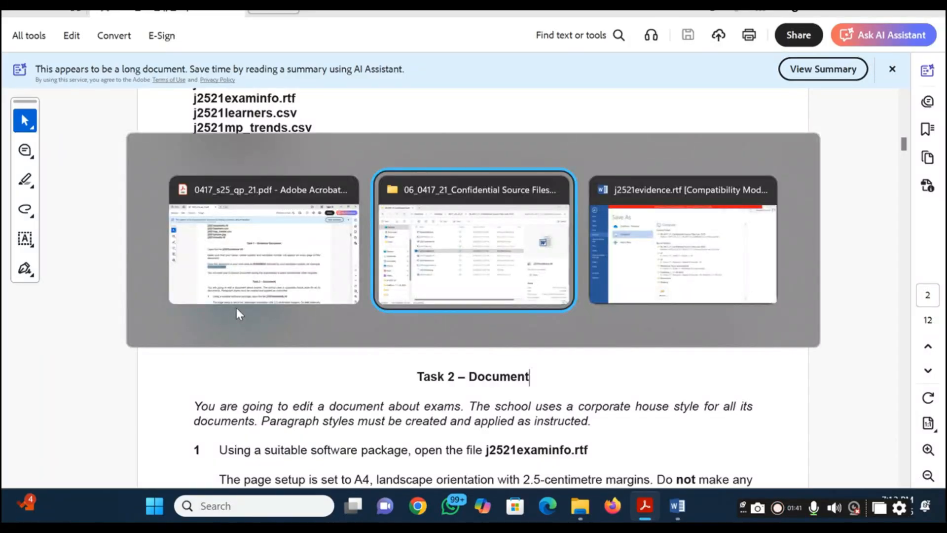
key(alt+Tab)
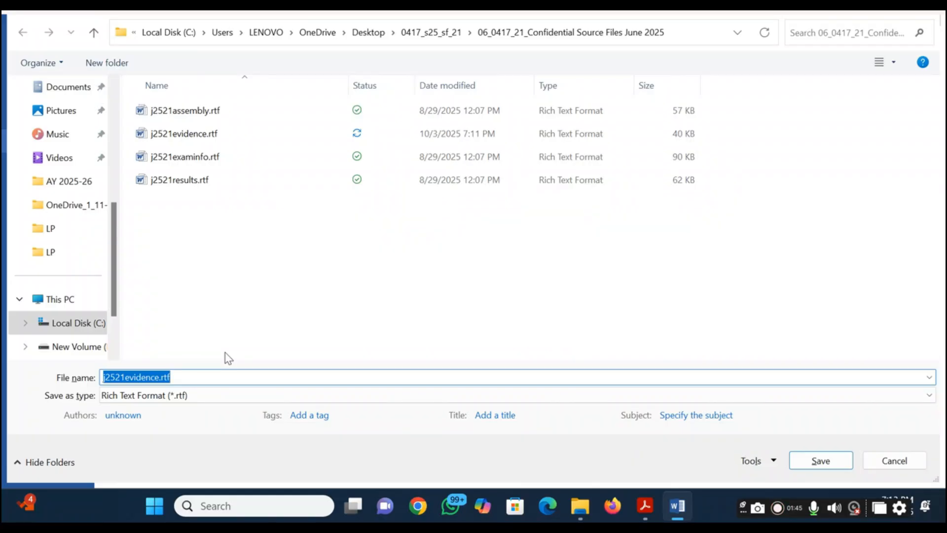
Paste the sample name, replace its digits with the candidate number, and save the evidence document in Rich Text Format
key(ctrl+v)
text(\\)
key(BackSpace)
key(BackSpace)
key(BackSpace)
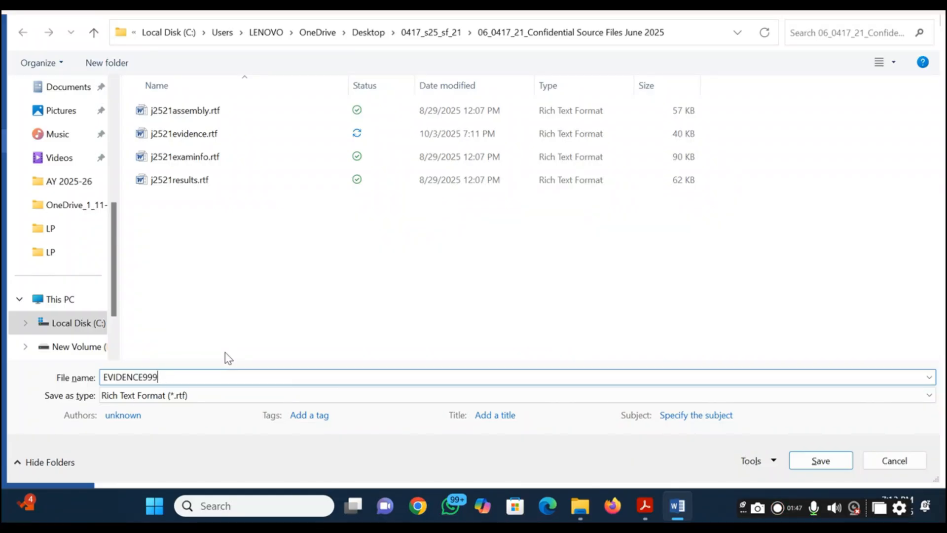
text(1234)
key(Return)
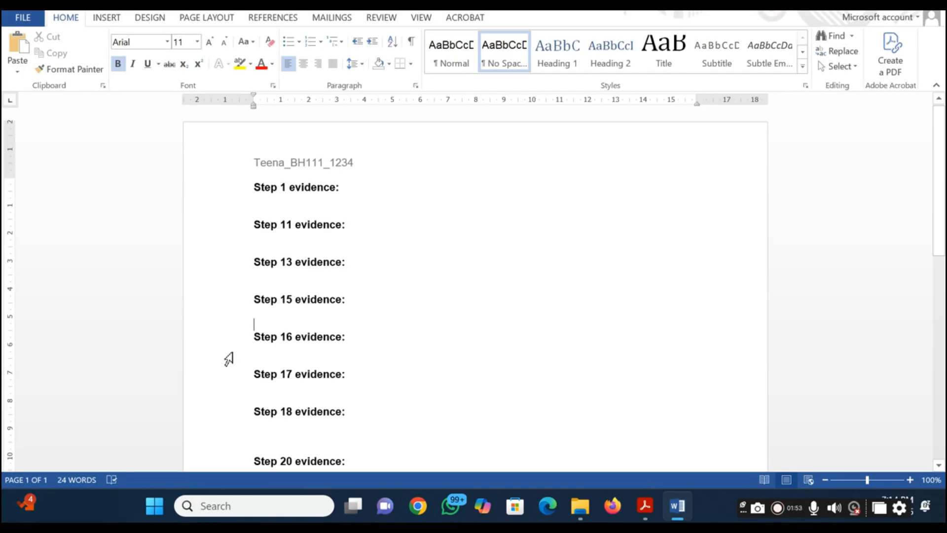
Switch back to the question paper PDF and read the Task 2 introduction and the step 1 instructions
key(alt+Tab)
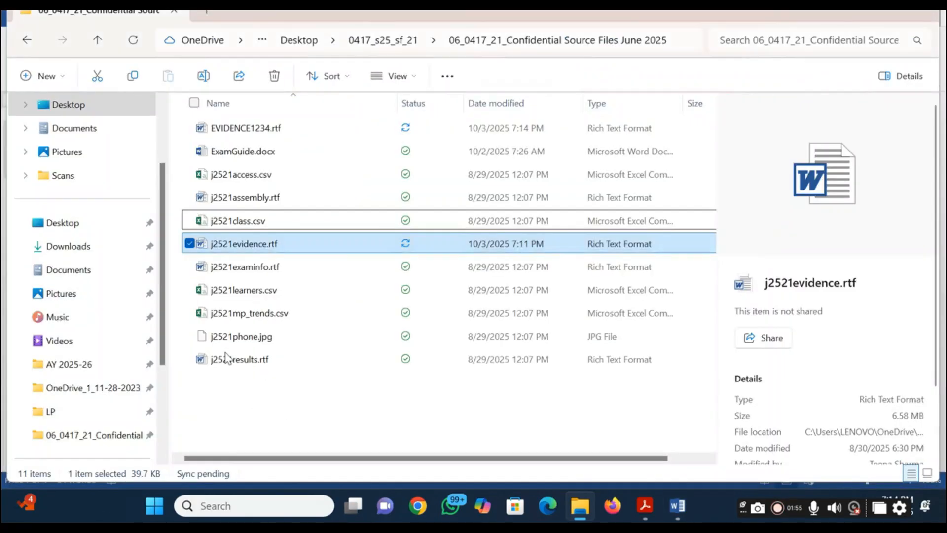
key(alt+Tab)
key(alt+Tab)
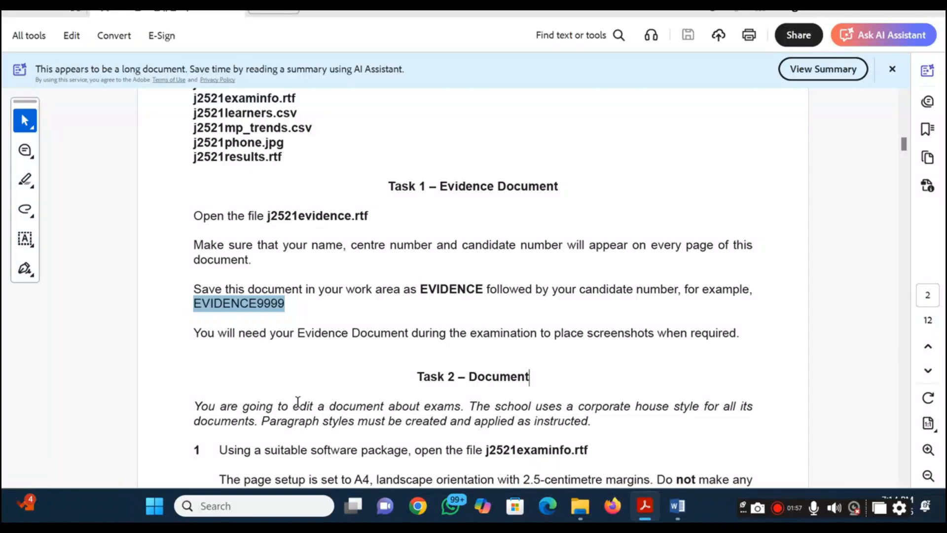
click(296, 405)
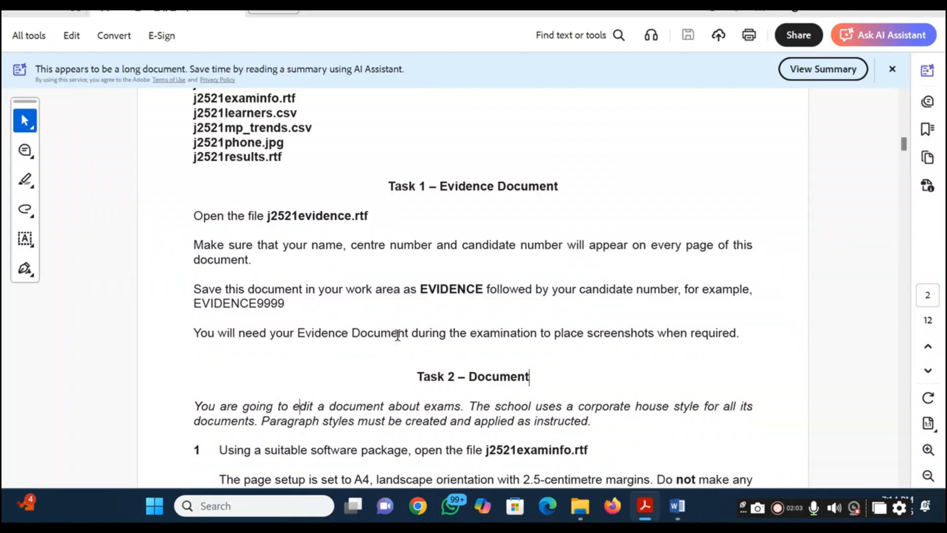
scroll(397, 335, down, 2)
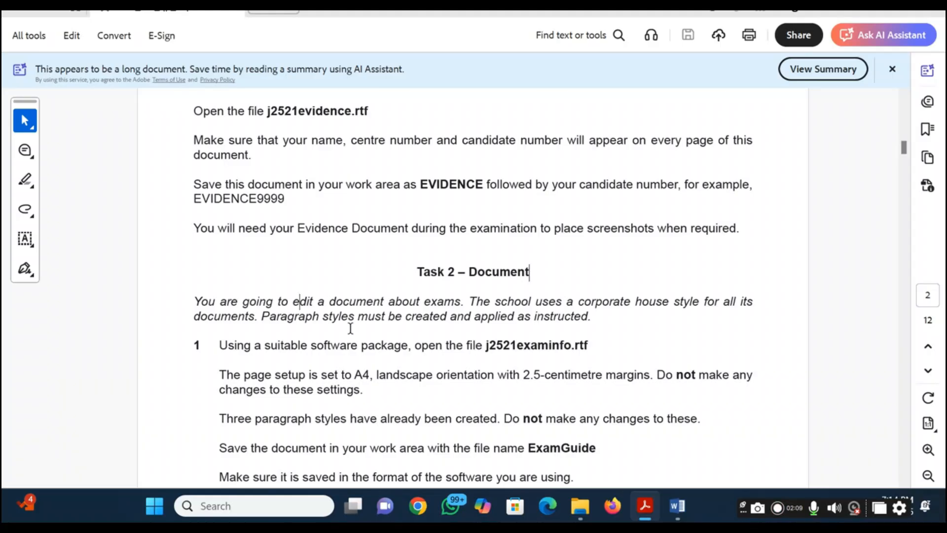
scroll(350, 328, down, 2)
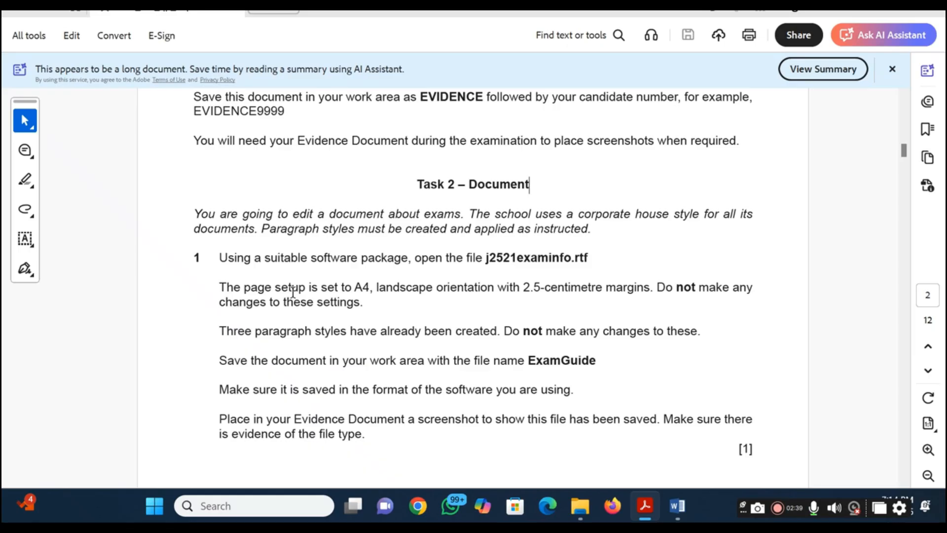
Open j2521examinfo.rtf from the source files folder in File Explorer and enable editing in Word
mouse_move(522, 464)
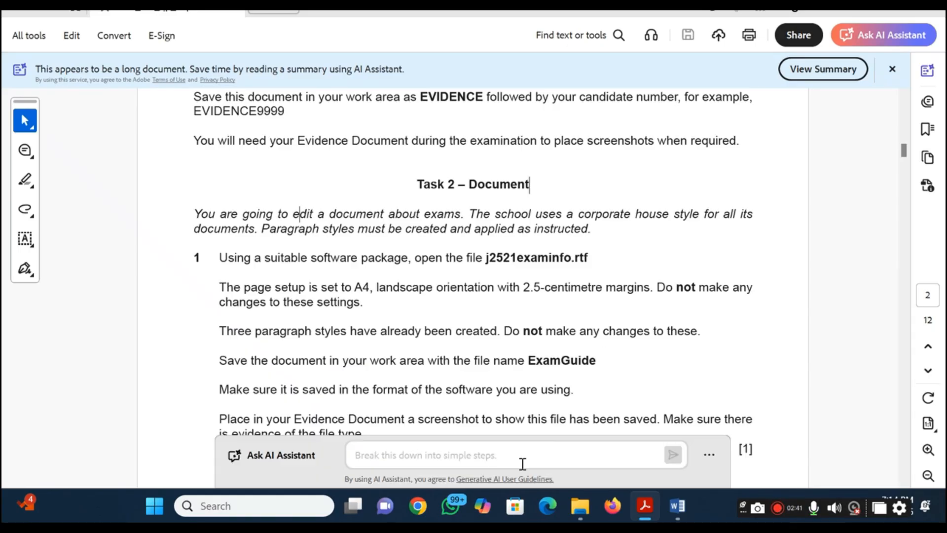
click(580, 506)
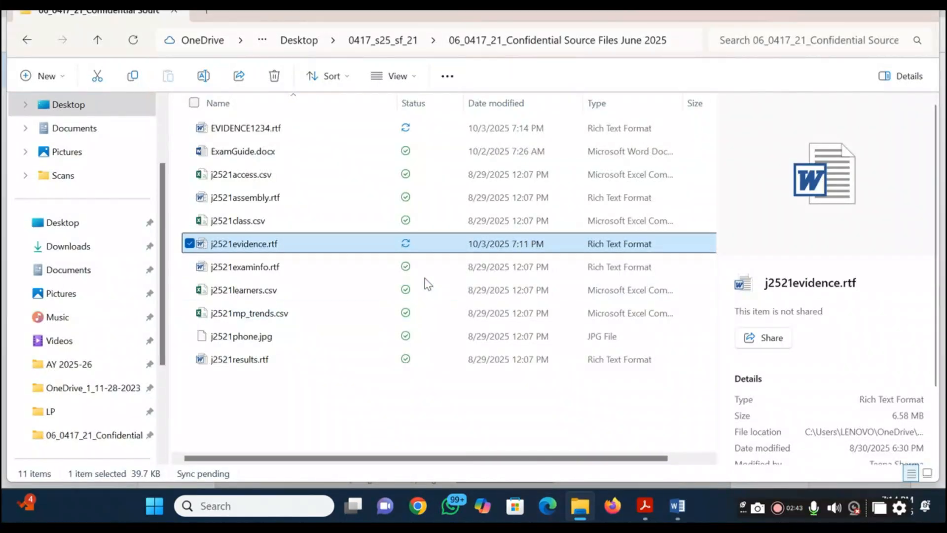
click(318, 394)
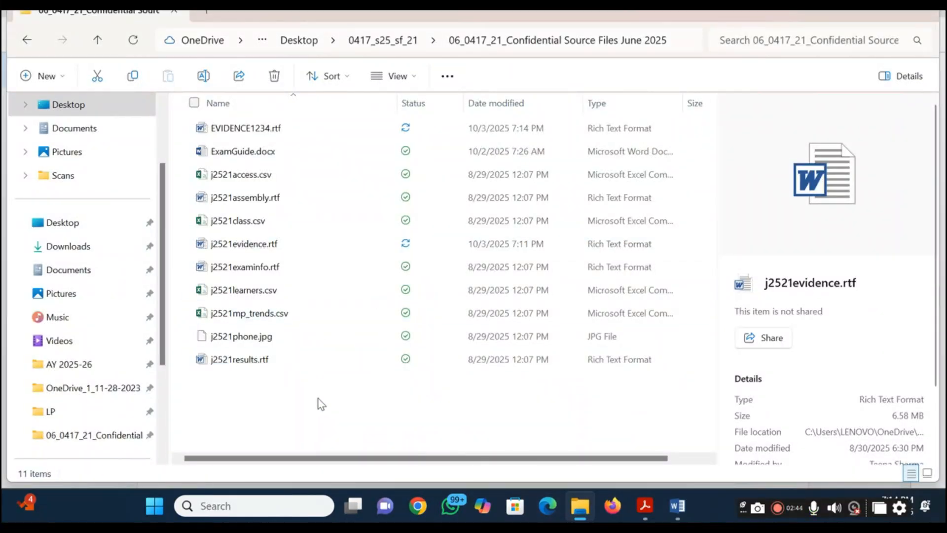
double_click(267, 269)
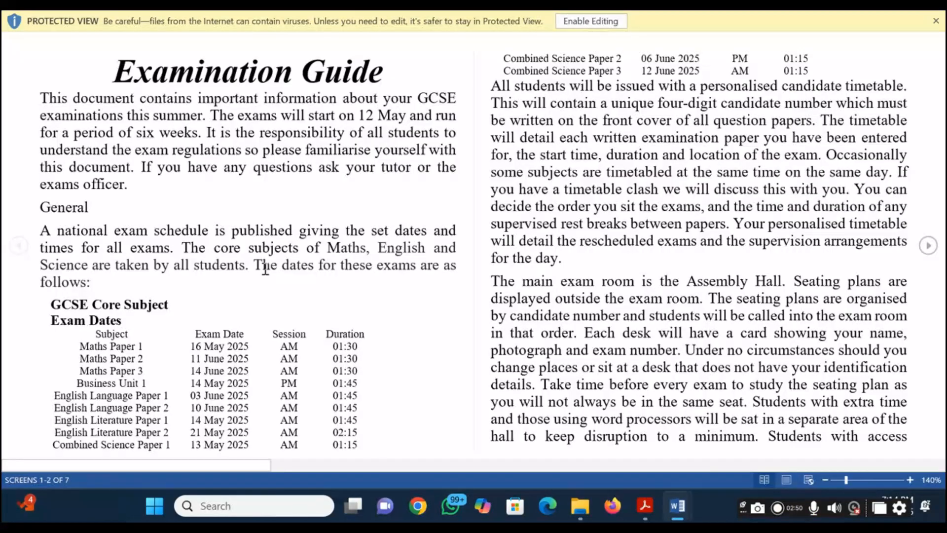
click(591, 21)
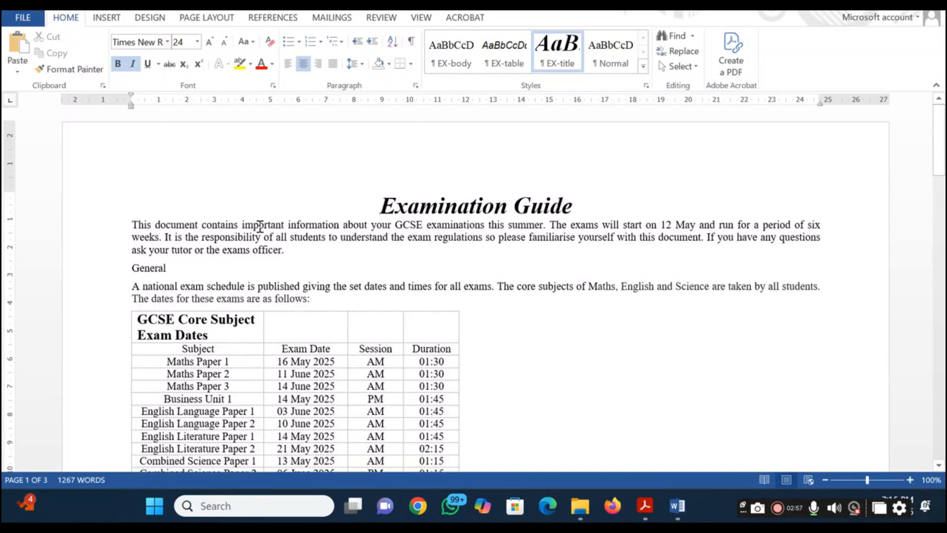
Check the paper size, orientation and margin settings of the exam information document without changing them
click(212, 19)
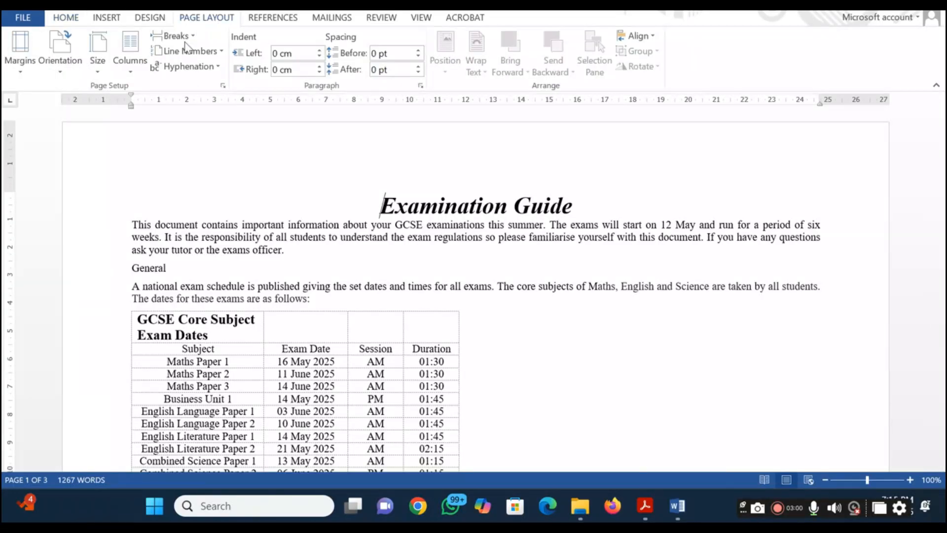
click(97, 74)
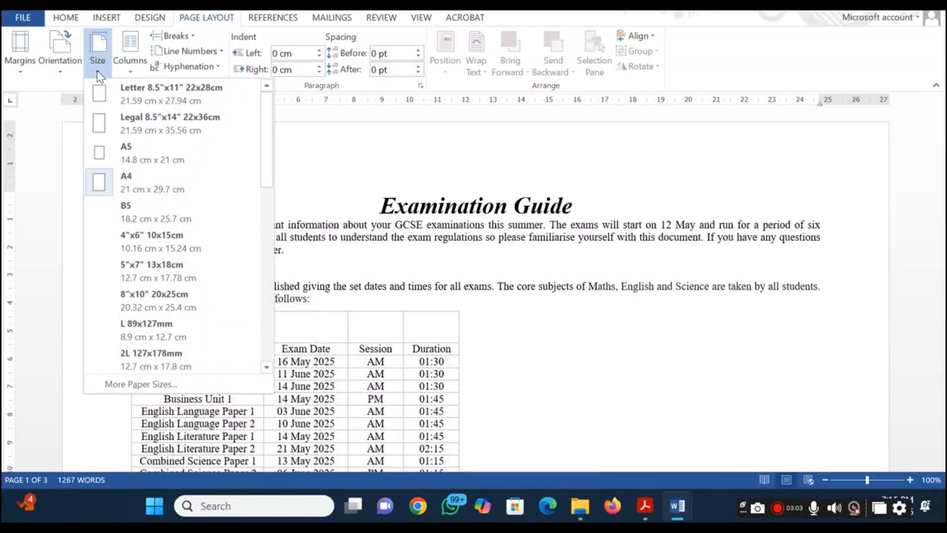
click(98, 75)
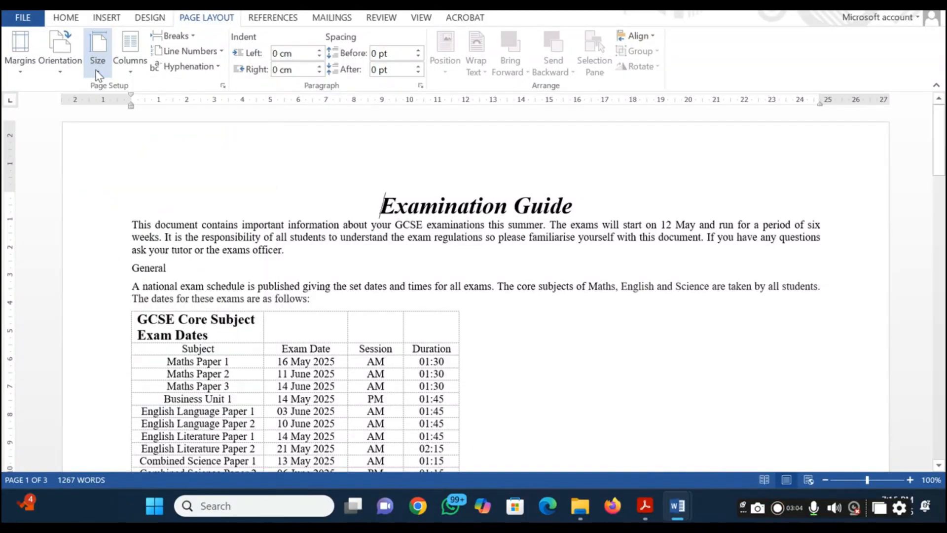
click(64, 74)
click(66, 75)
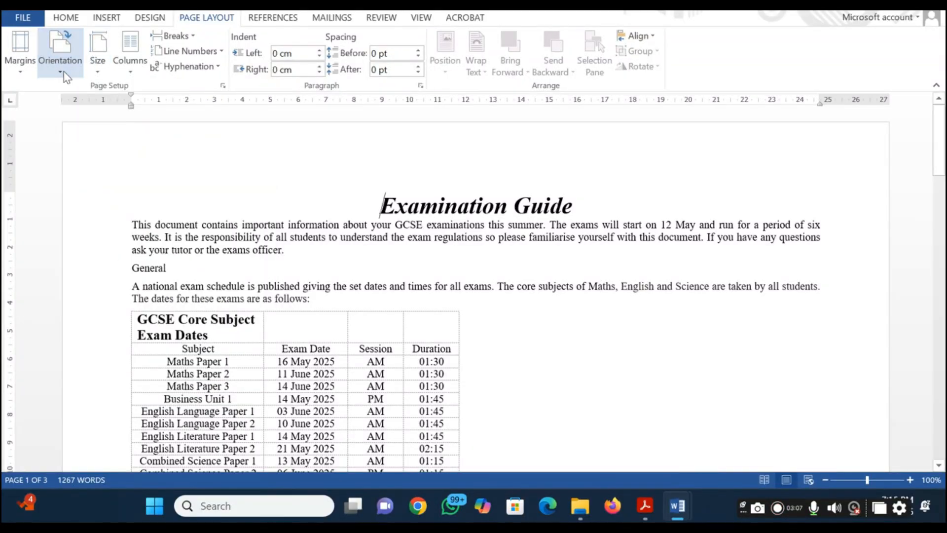
click(15, 75)
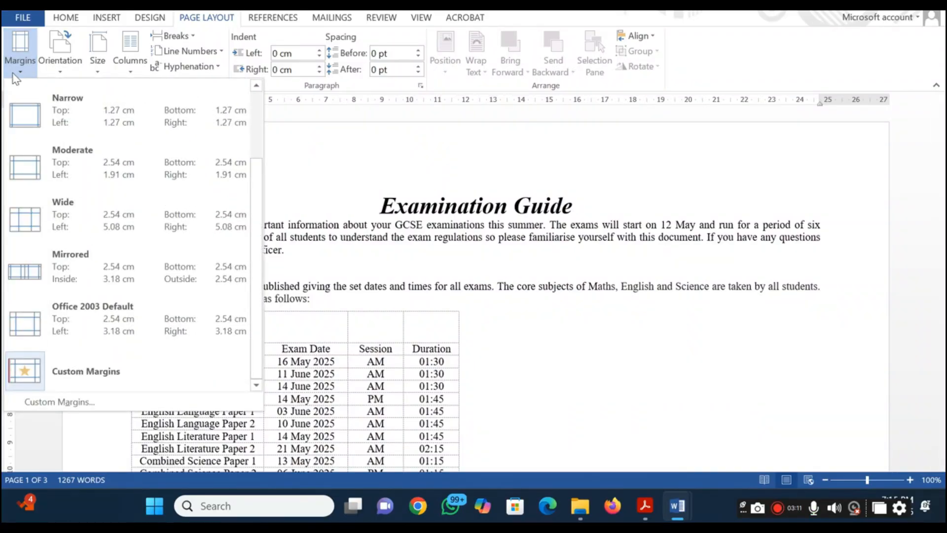
click(461, 217)
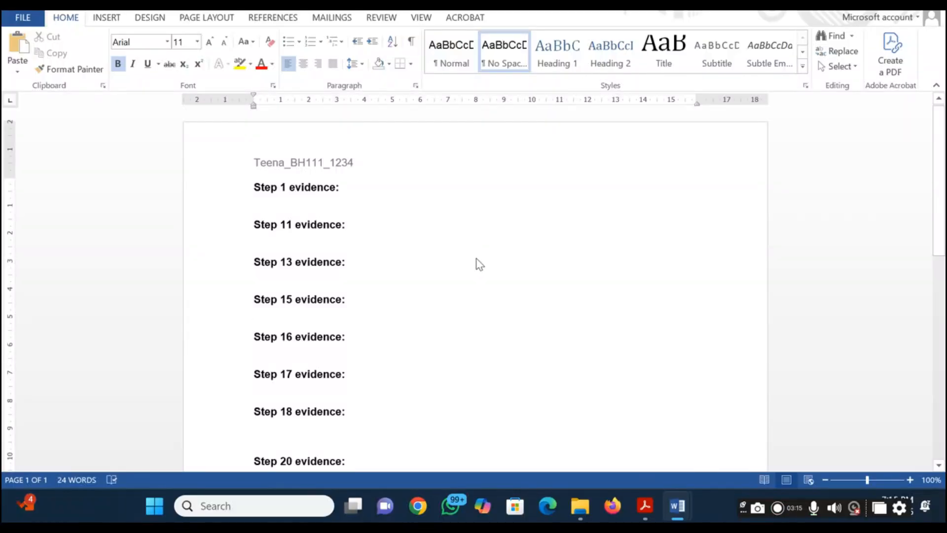
Switch to the question paper PDF and read the step 1 instruction about the existing paragraph styles
key(alt+Tab)
key(alt+Tab)
key(Tab)
key(Tab)
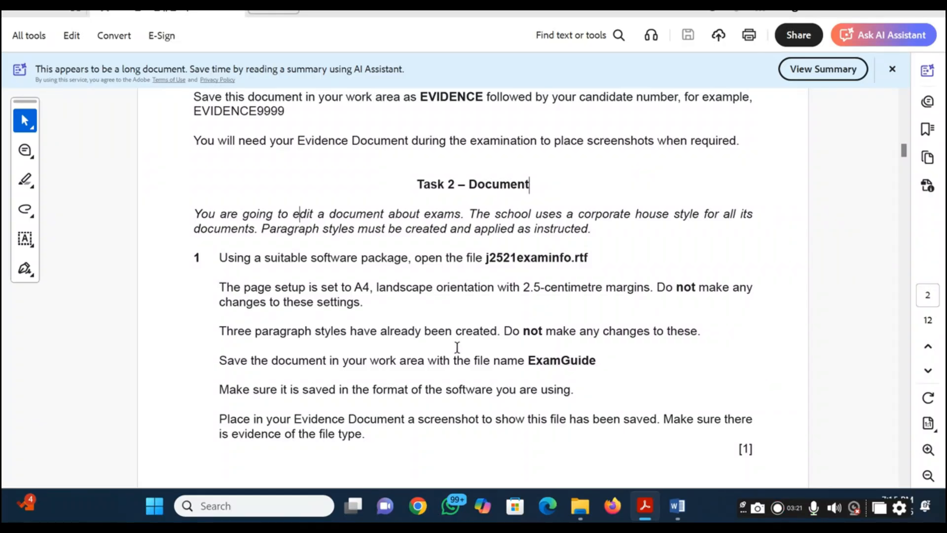
Return to the exam information document in Word and view its existing paragraph styles
key(alt+Tab)
key(alt+Tab)
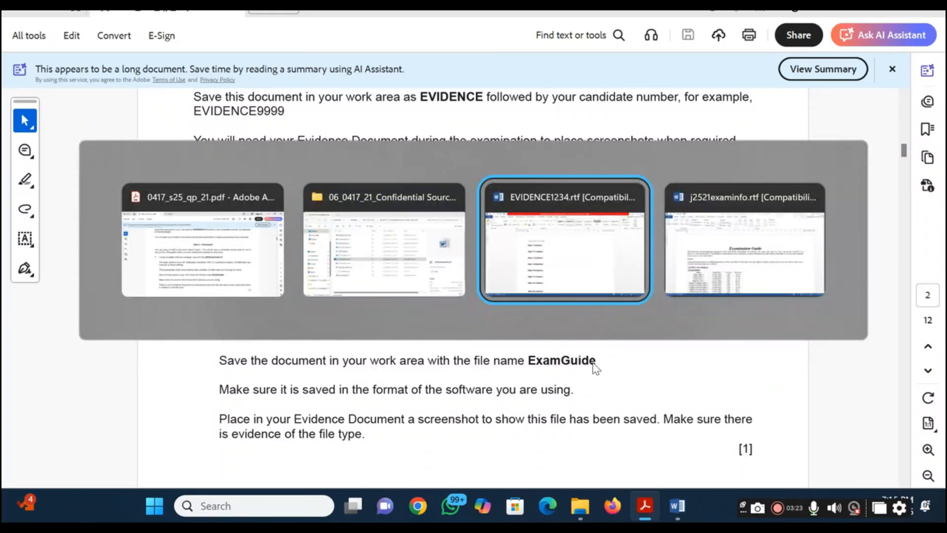
key(alt+Tab)
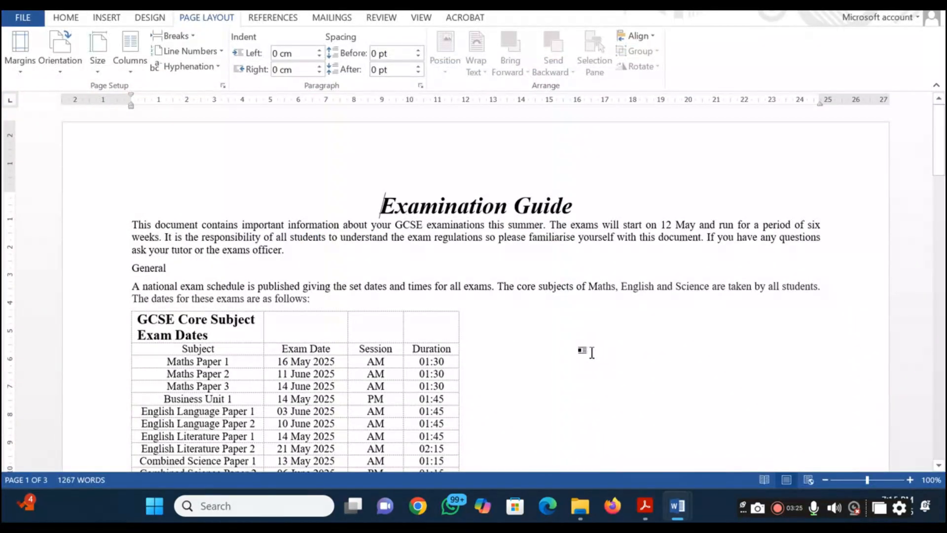
click(66, 17)
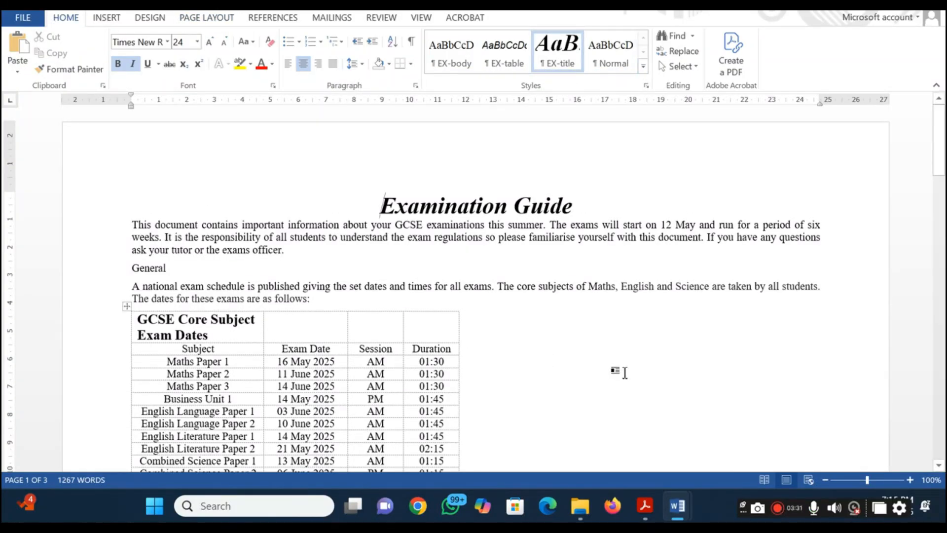
click(622, 371)
Switch to the question paper PDF and read the step 1 instructions on the ExamGuide file name, format and screenshot evidence
key(alt+Tab)
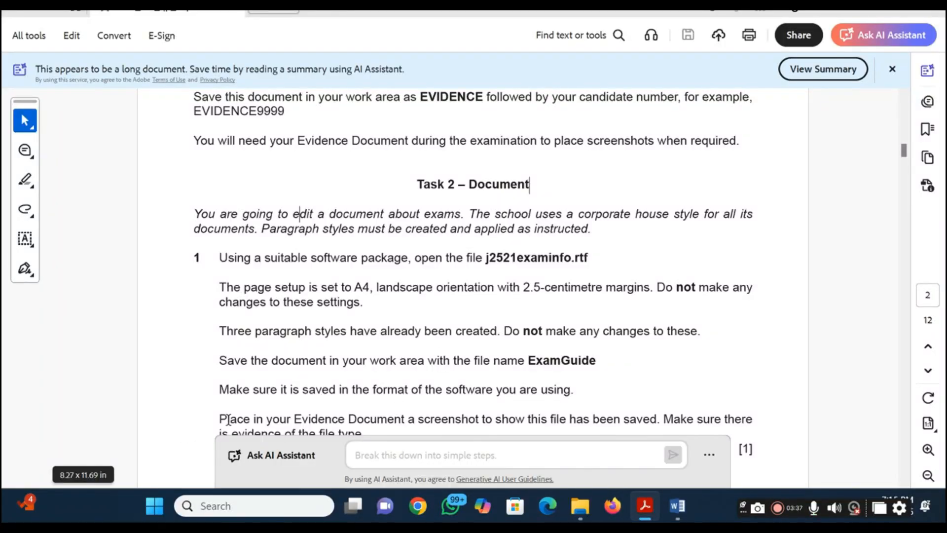
scroll(228, 419, down, 3)
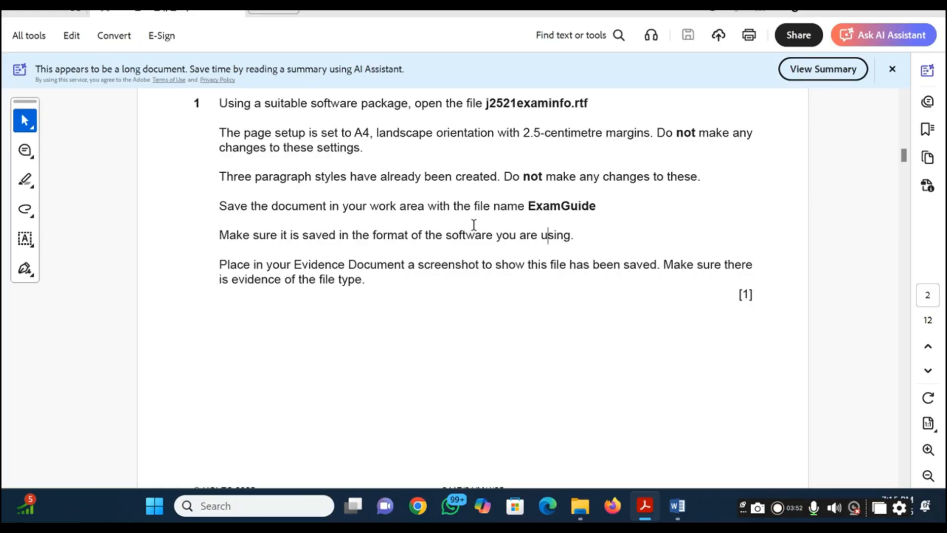
double_click(547, 204)
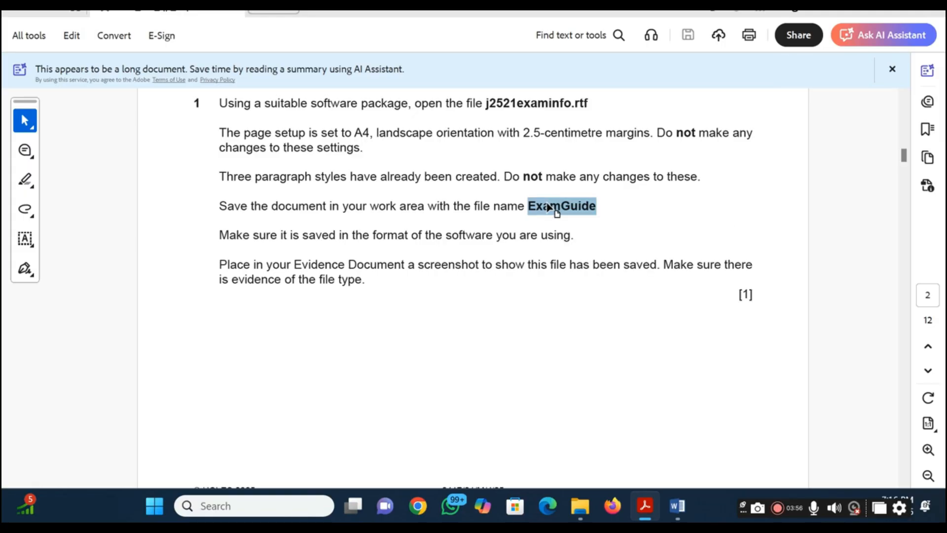
click(500, 332)
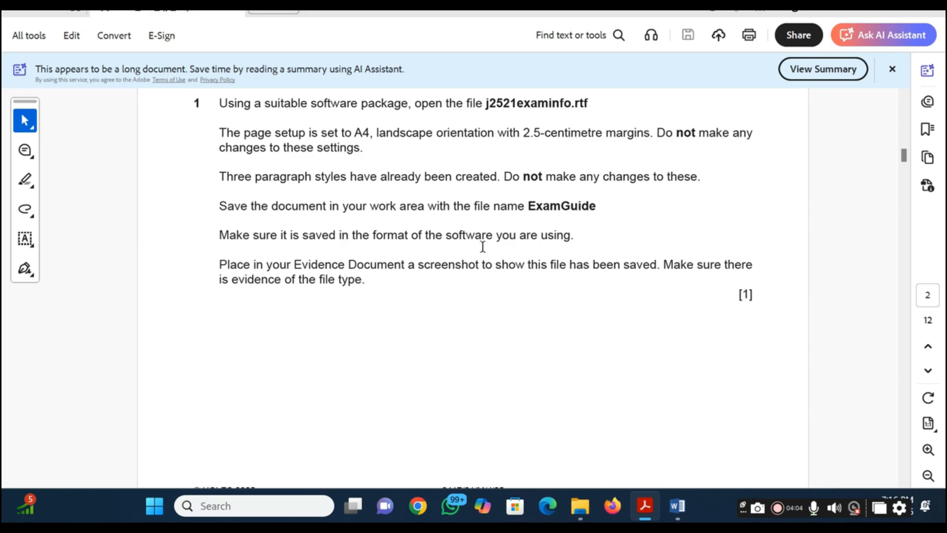
Return to the exam information document and open the Save As dialog in its current source files folder
key(alt+Tab)
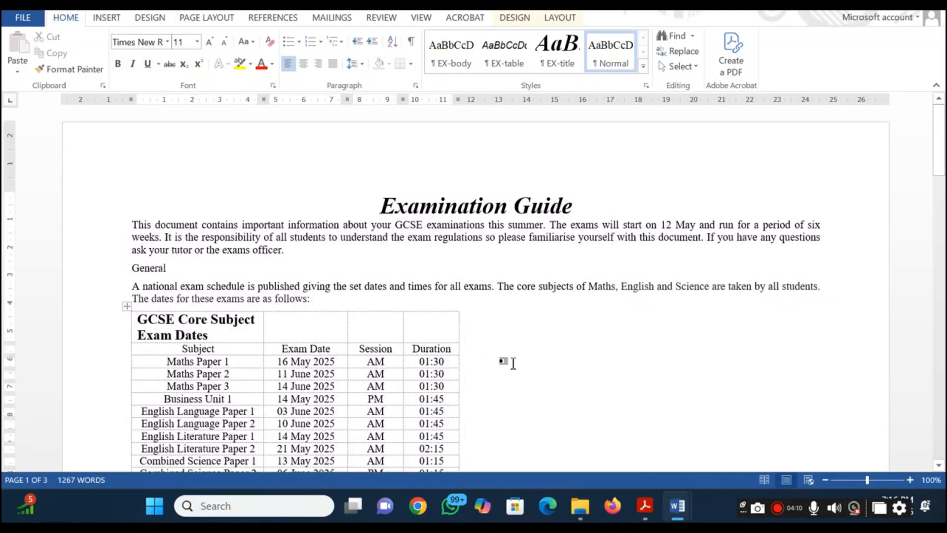
click(550, 288)
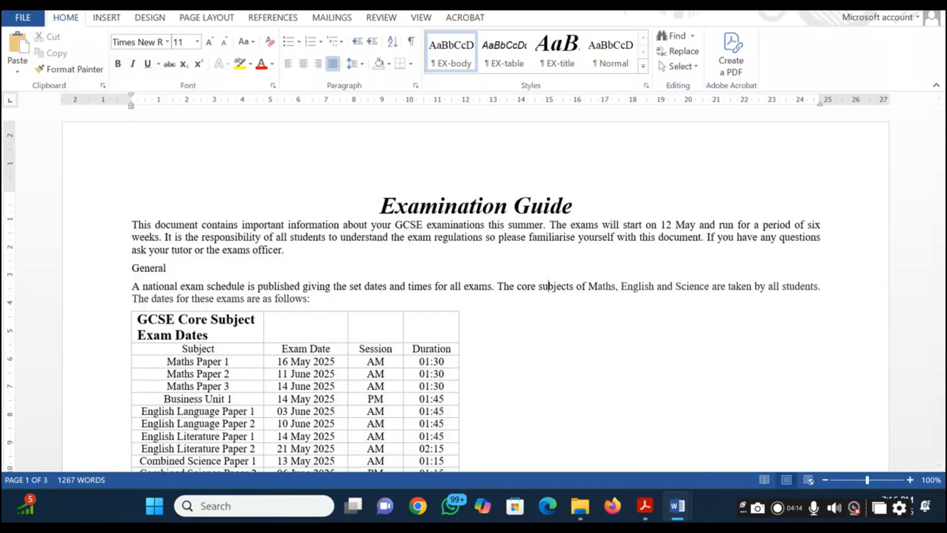
click(15, 18)
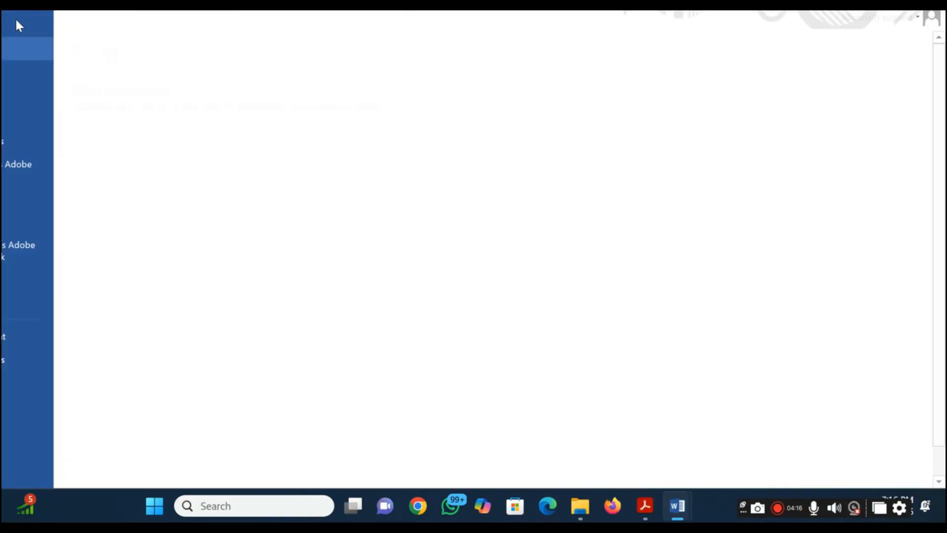
click(35, 141)
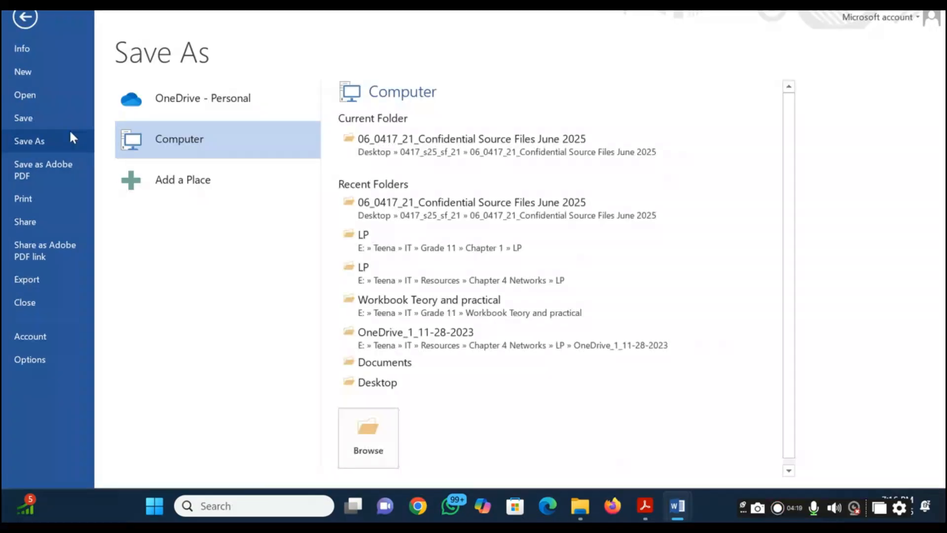
click(361, 443)
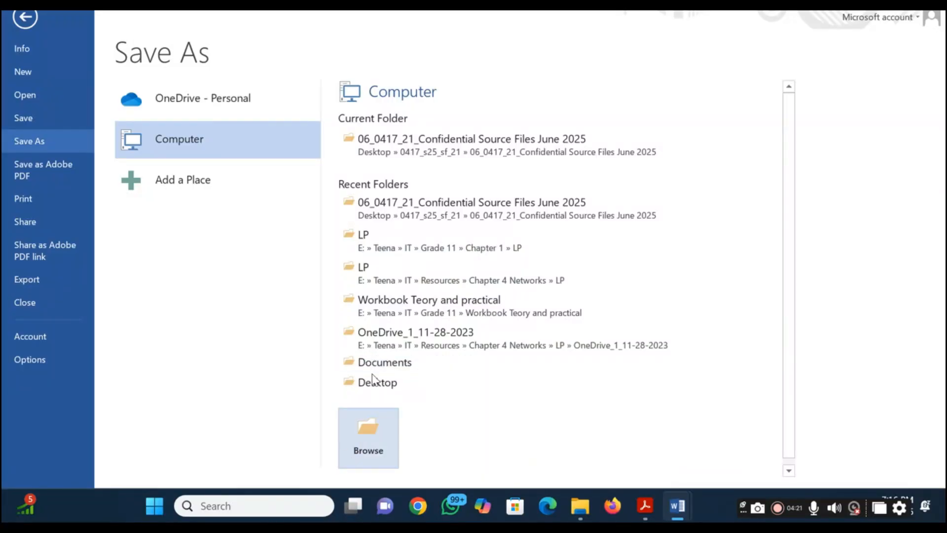
click(434, 148)
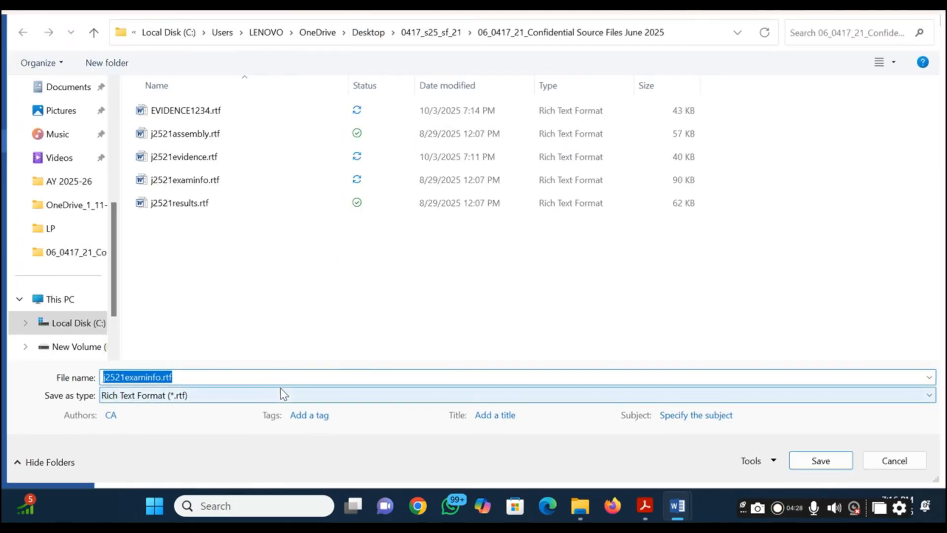
Save the document with the file name ExamGuide.docx, leaving the file type as Rich Text Format
text(ExamGuide)
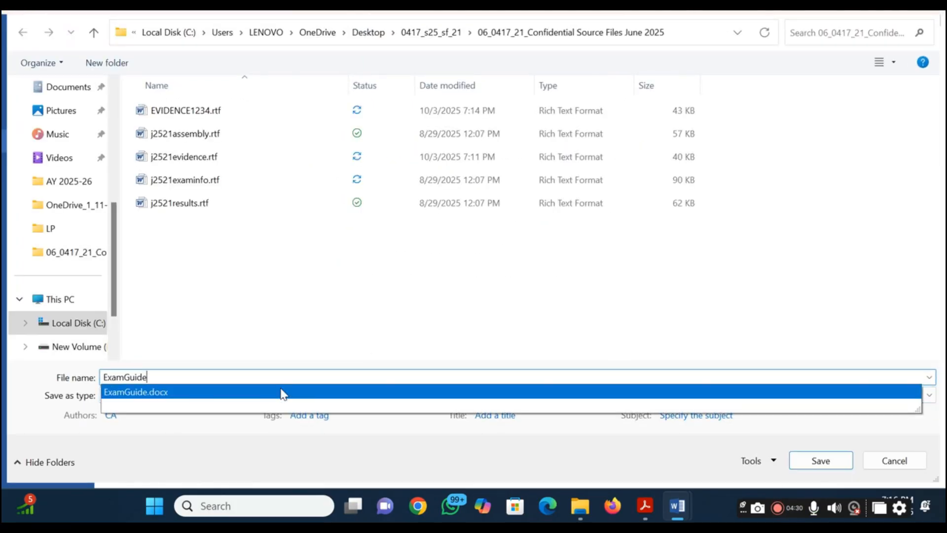
text(.)
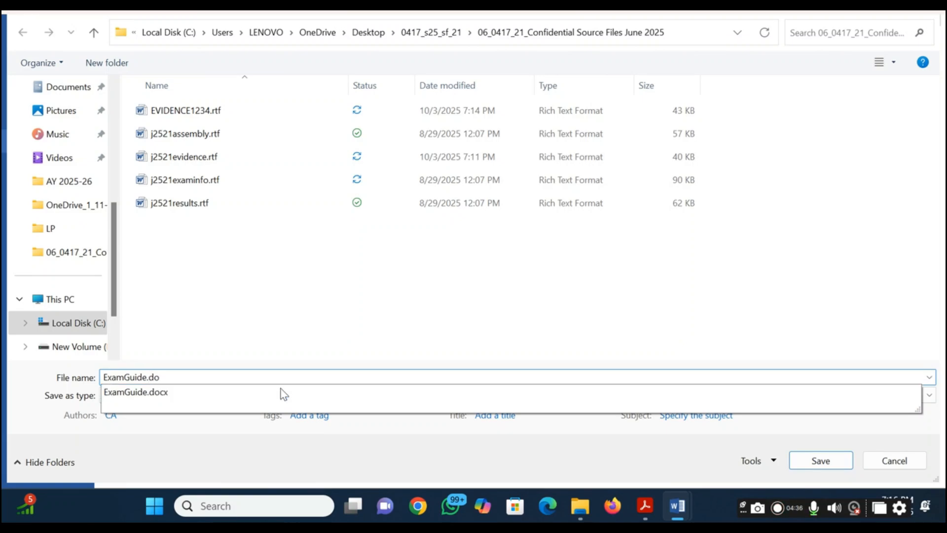
text(do)
click(929, 377)
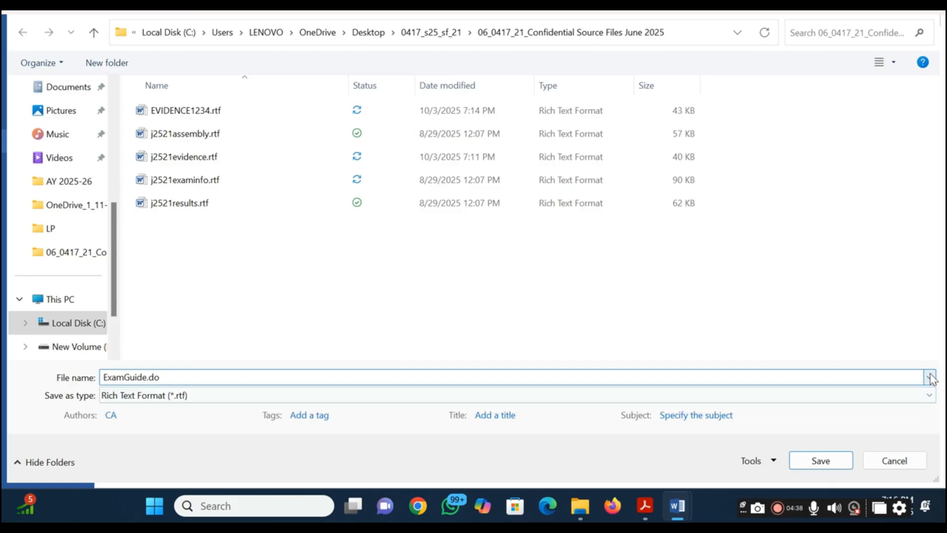
click(321, 355)
text(cx)
key(Return)
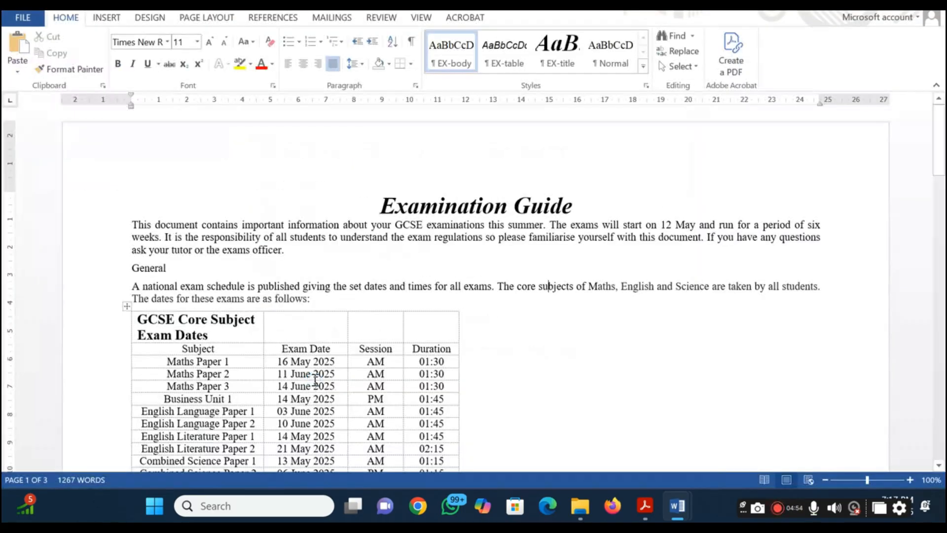
Switch to the source files folder in File Explorer, select ExamGuide.docx and hide the details pane to reveal the Size column
key(alt+Tab)
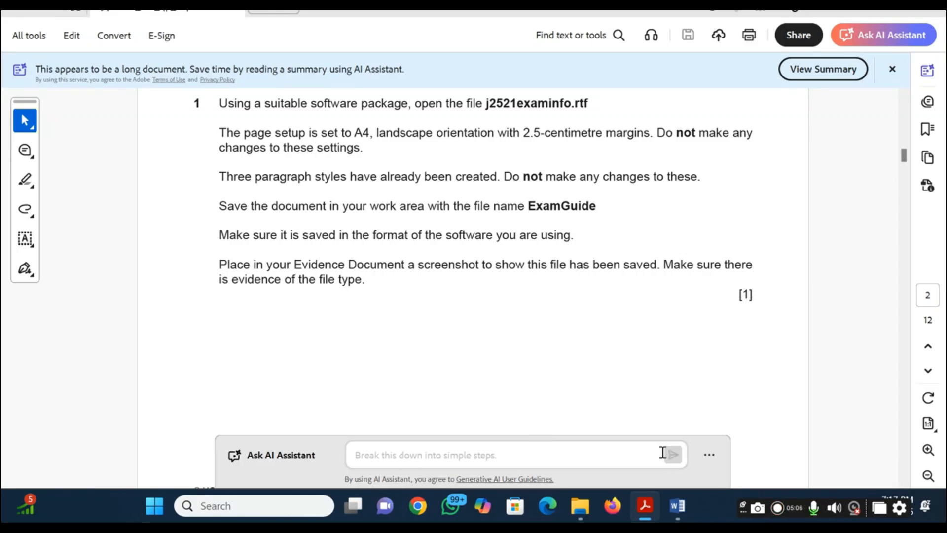
mouse_move(573, 514)
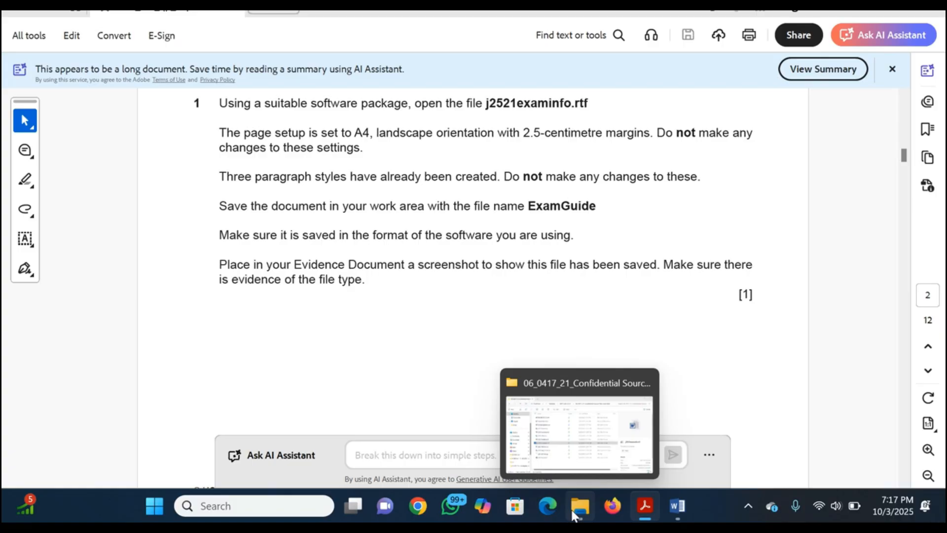
click(586, 422)
click(319, 430)
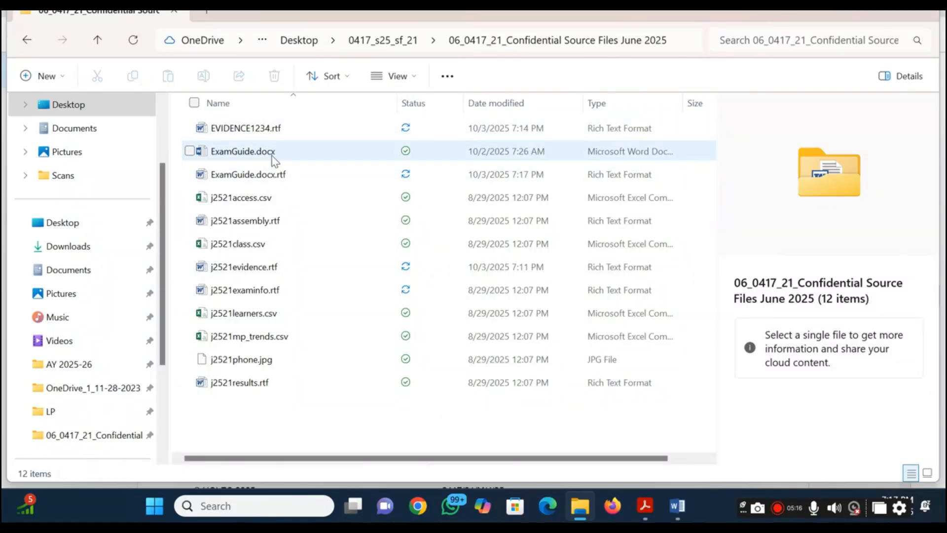
click(258, 159)
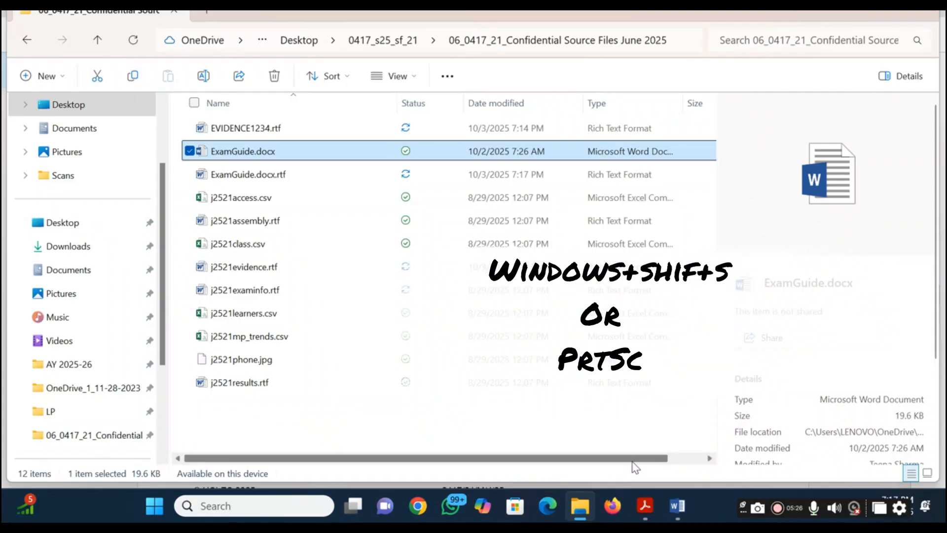
mouse_move(632, 462)
mouse_down()
mouse_move(716, 460)
mouse_move(620, 454)
mouse_up()
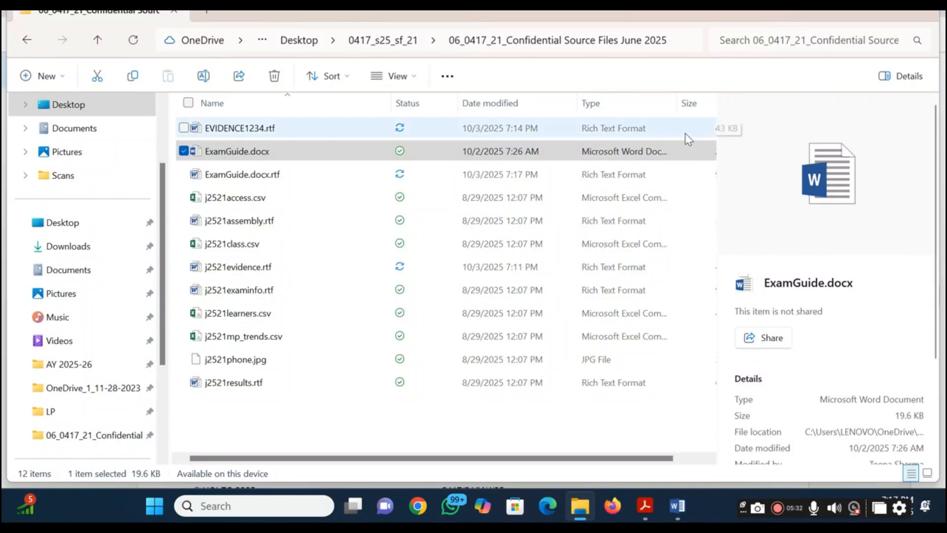
click(885, 79)
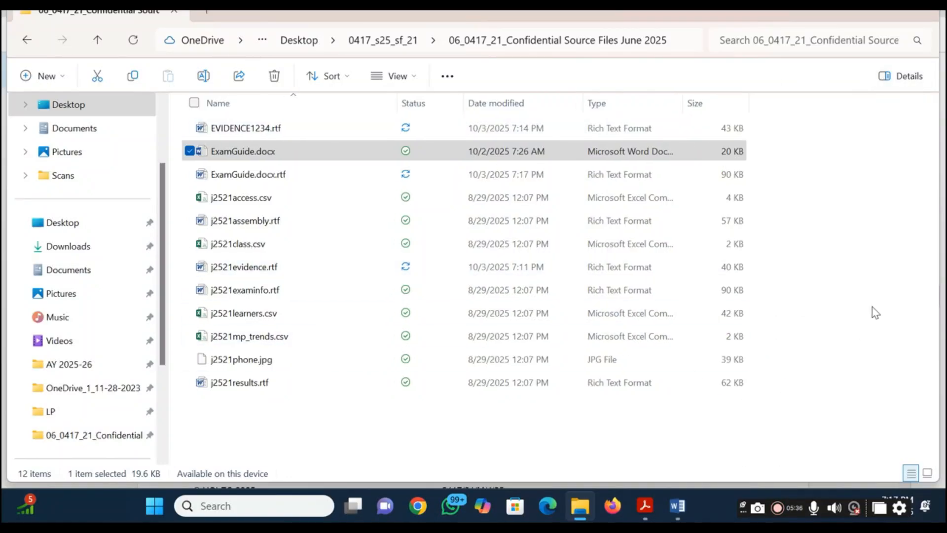
Capture a screenshot of the file list rows around ExamGuide.docx and paste it under Step 1 evidence in the evidence document
key(super+shift+s)
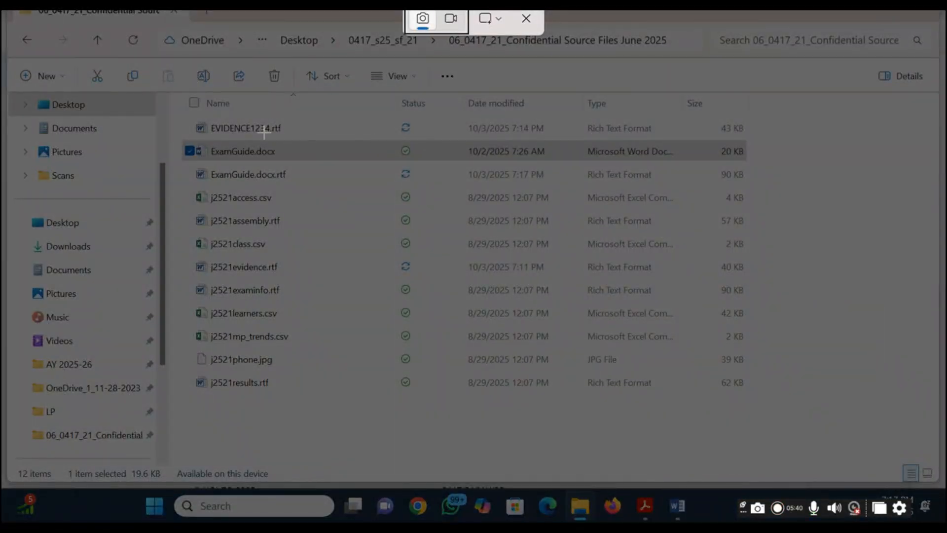
drag(170, 121, 763, 176)
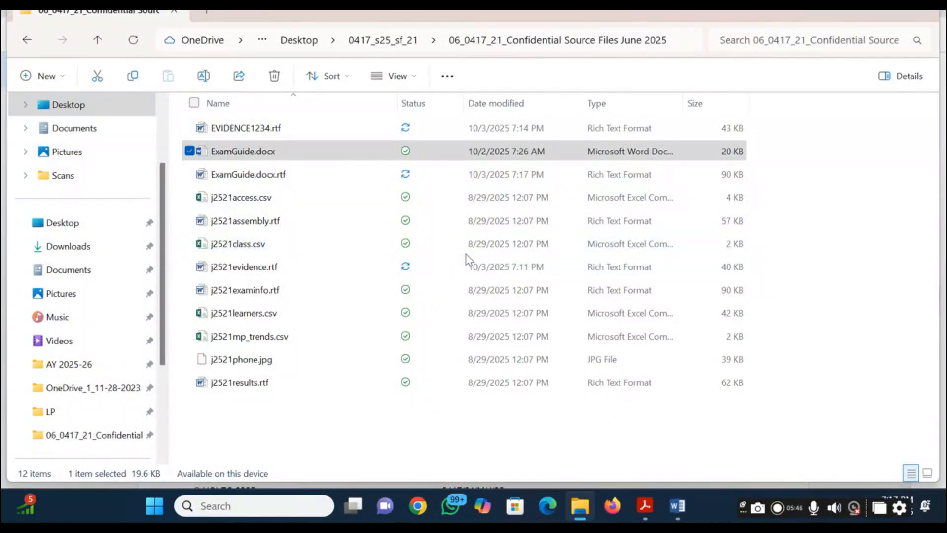
key(alt+Tab)
key(alt+Tab)
key(alt+Tab)
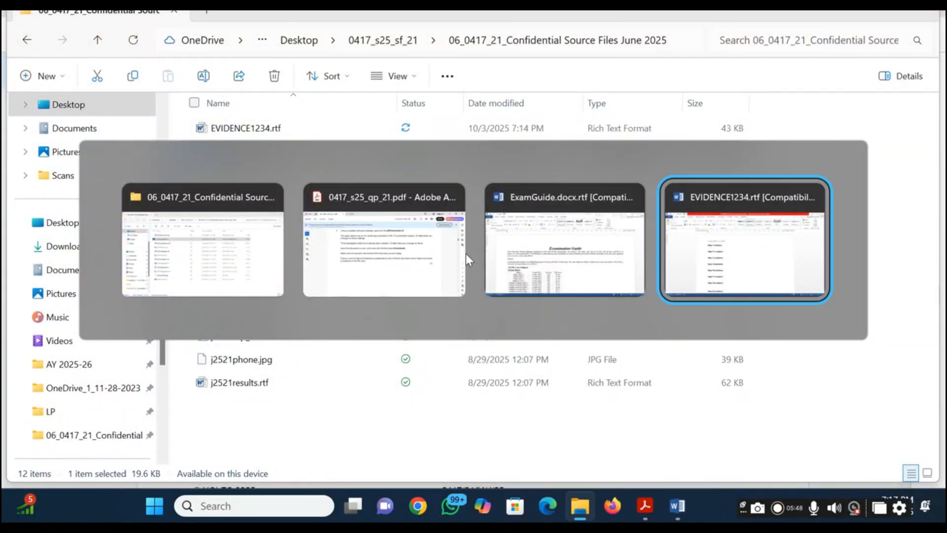
click(268, 209)
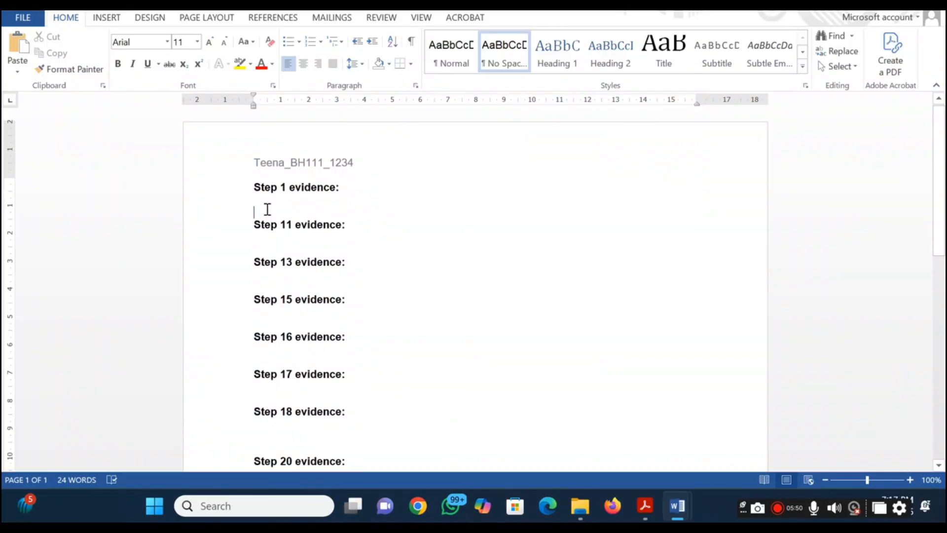
key(ctrl+v)
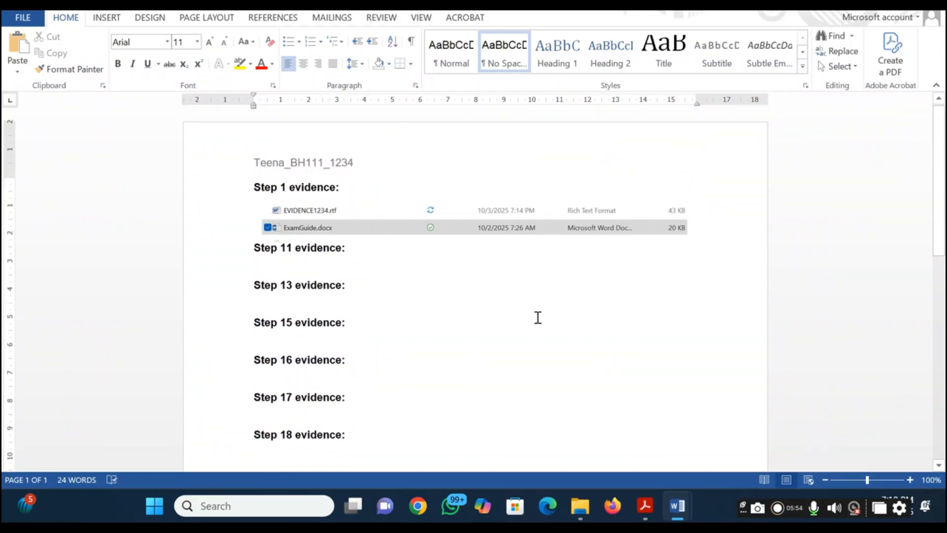
key(alt+Tab)
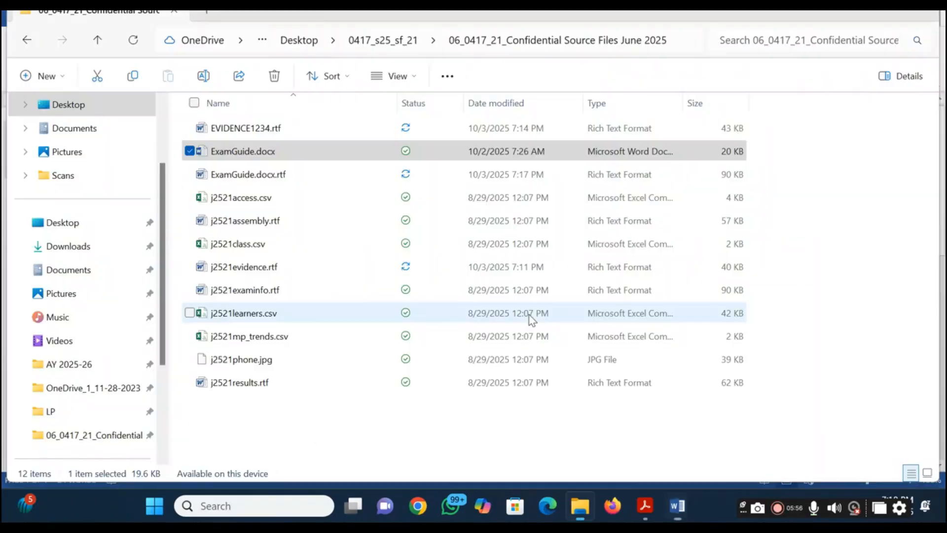
Switch to the question paper PDF in Adobe Acrobat and highlight the whole text of question 1
key(alt+Tab)
key(alt+Tab)
key(alt+Tab)
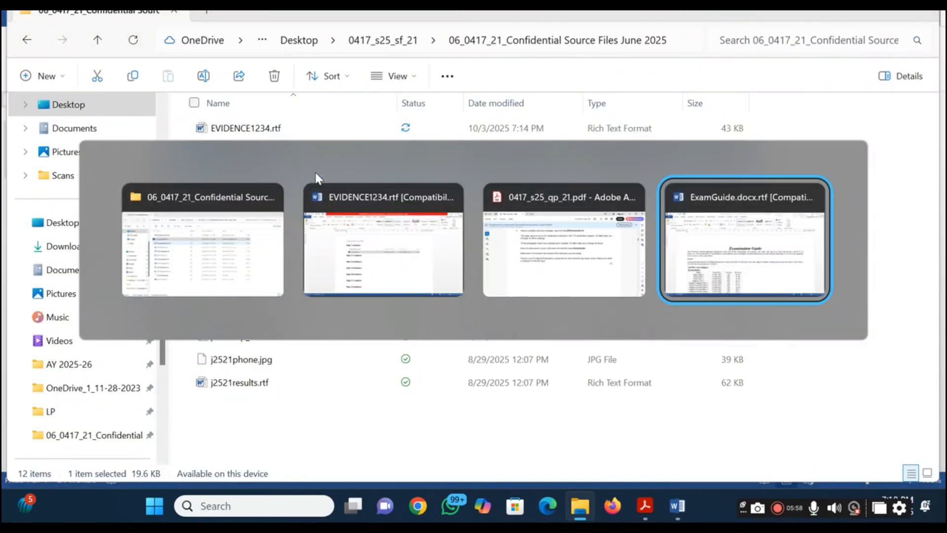
key(alt+Tab)
key(alt+Tab)
key(alt+Tab)
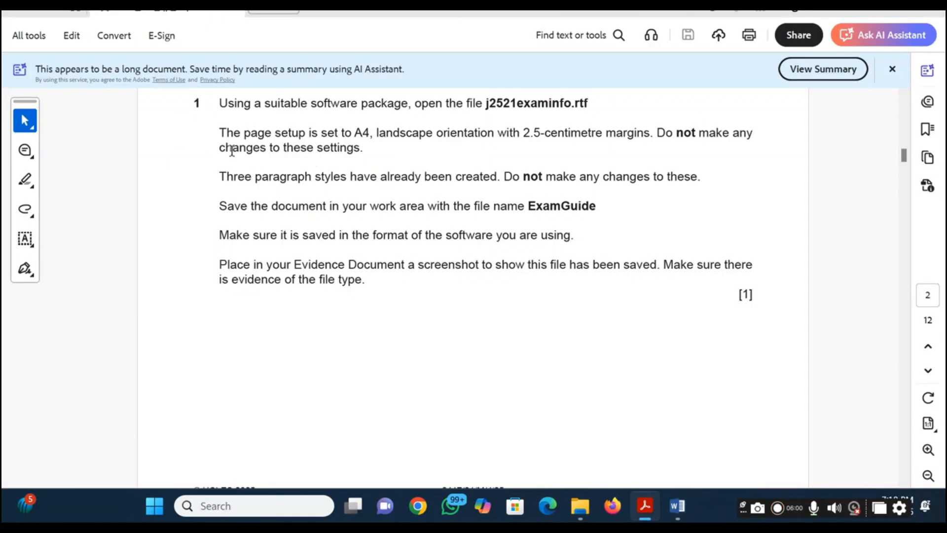
click(24, 179)
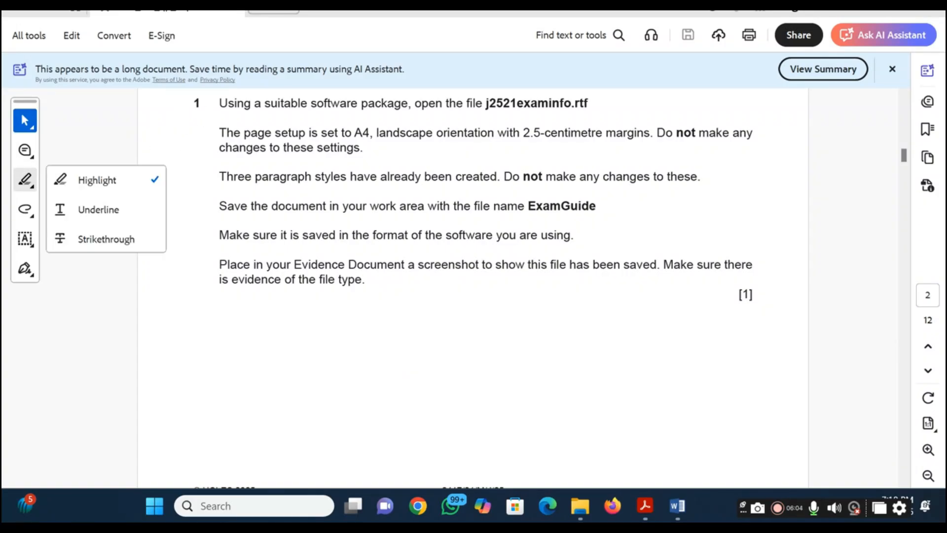
click(79, 179)
drag(192, 103, 463, 374)
scroll(462, 374, down, 8)
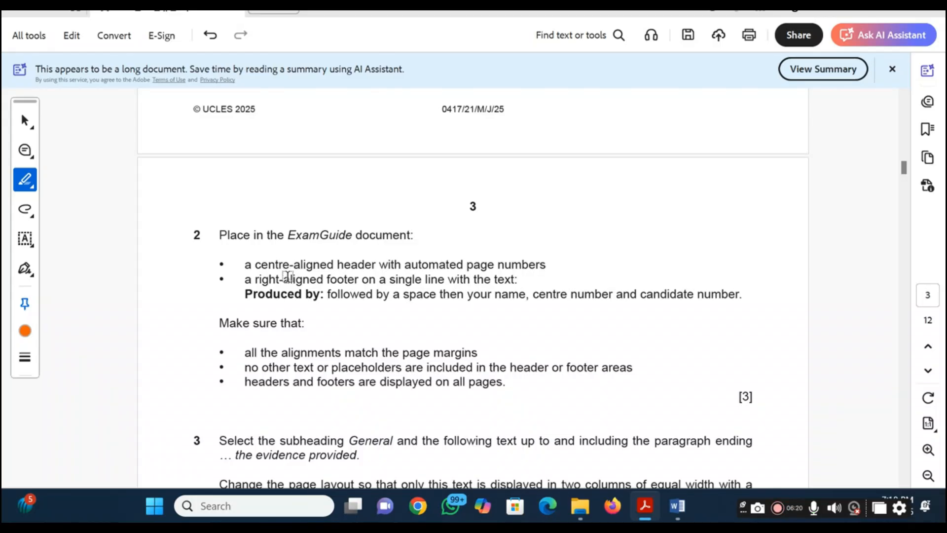
Switch to the ExamGuide document in Word and insert a Blank (Three Columns) header
key(alt+Tab)
key(Tab)
key(Tab)
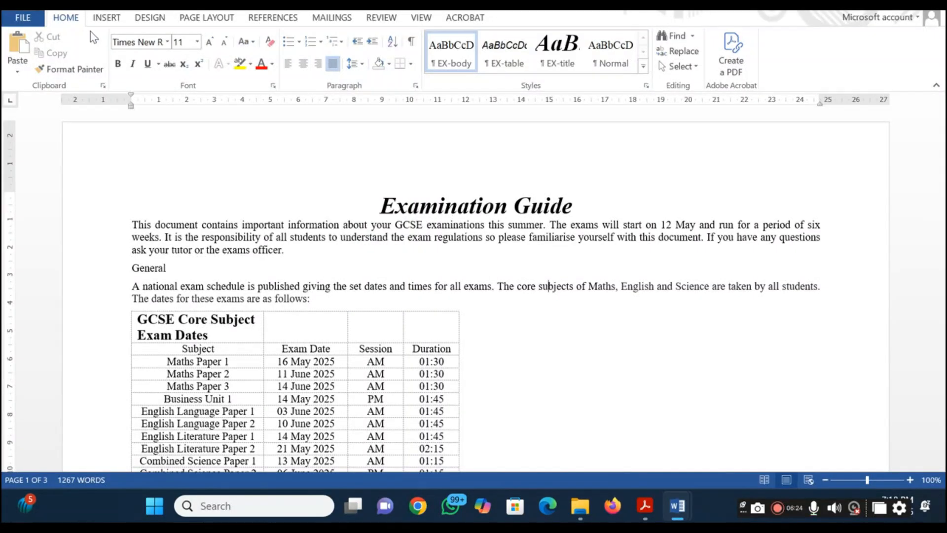
click(107, 18)
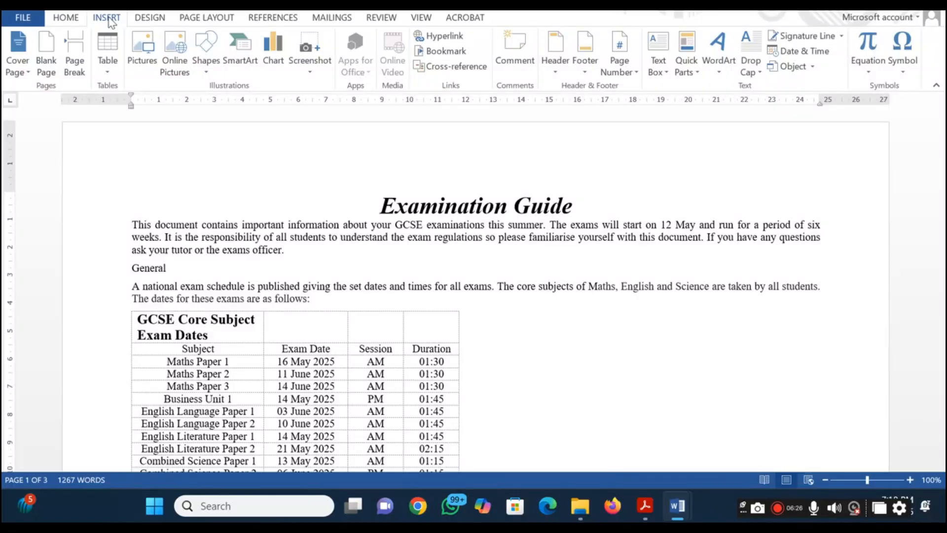
key(alt+Tab)
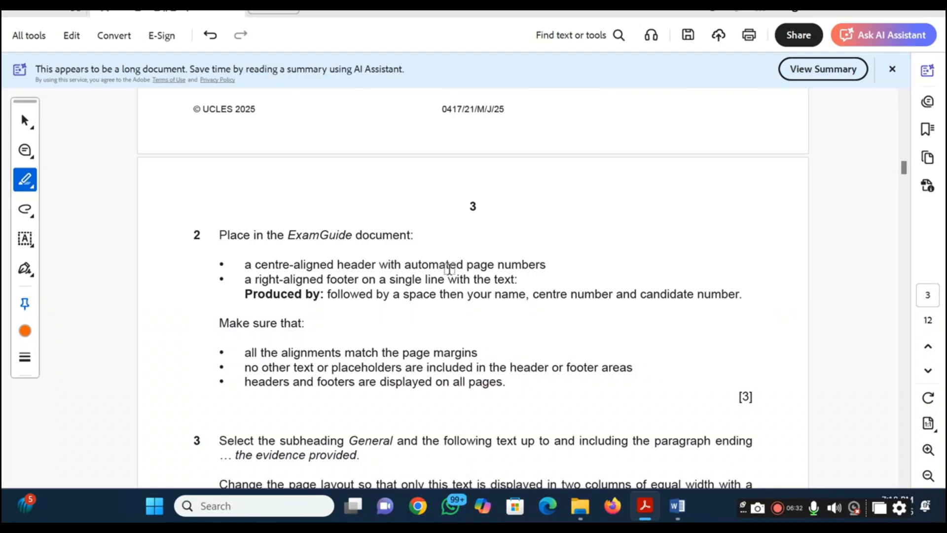
key(alt+Tab)
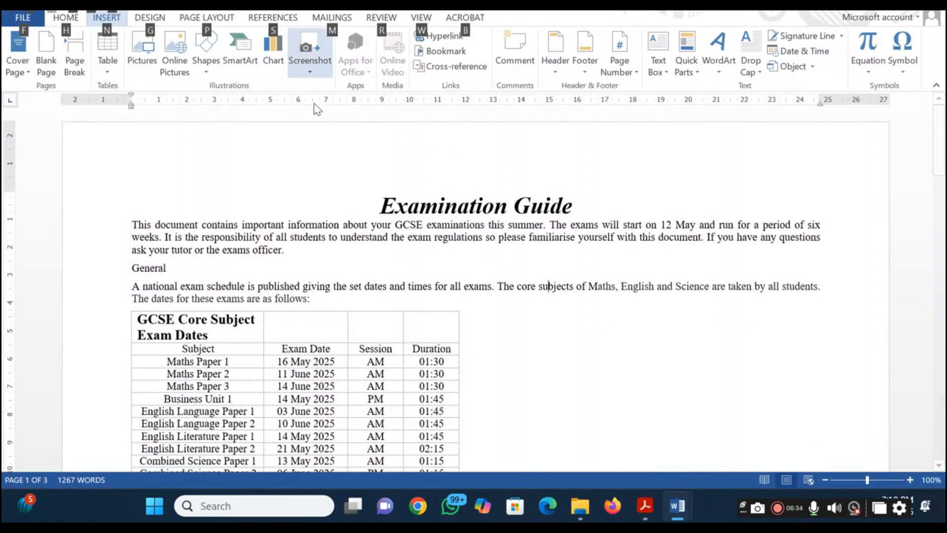
key(ctrl+Home)
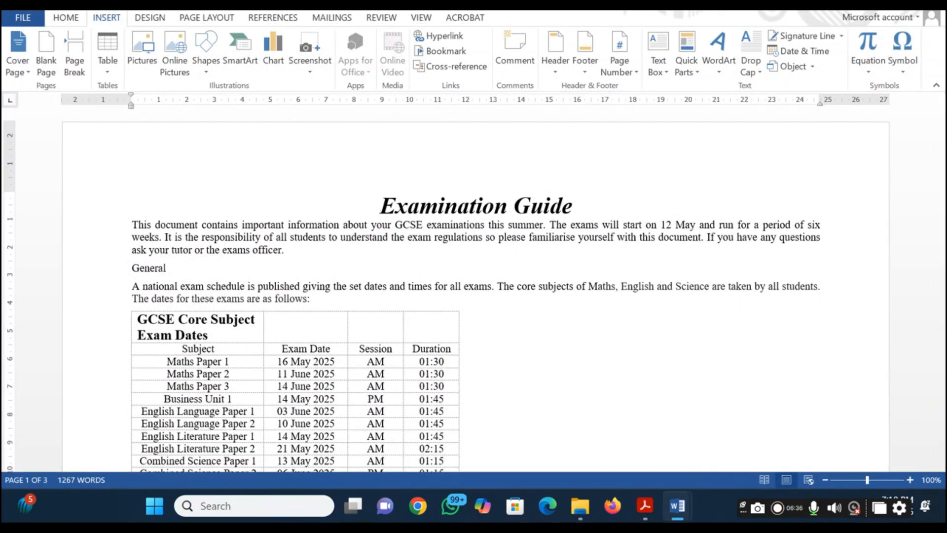
click(556, 68)
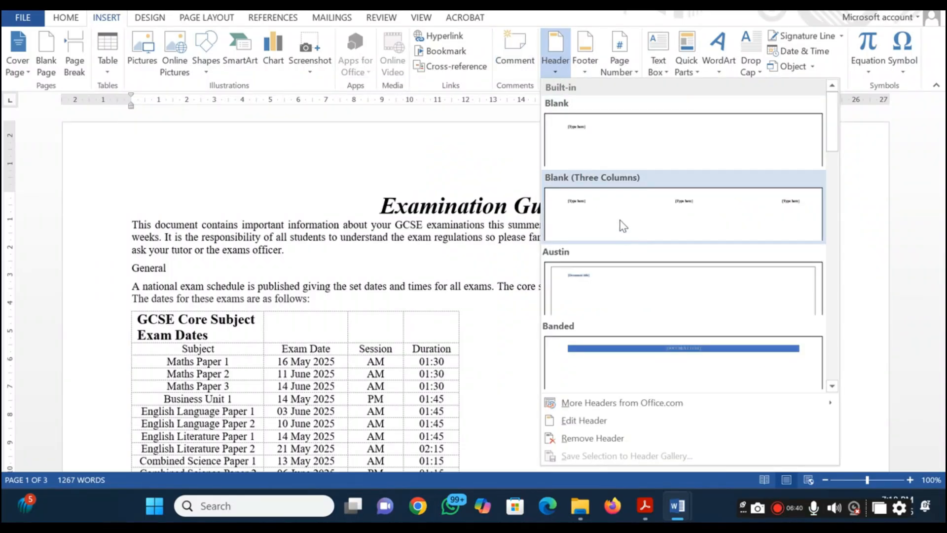
click(623, 225)
Replace the header's centre placeholder with an automated page number in the Plain Number style at the current position
click(480, 161)
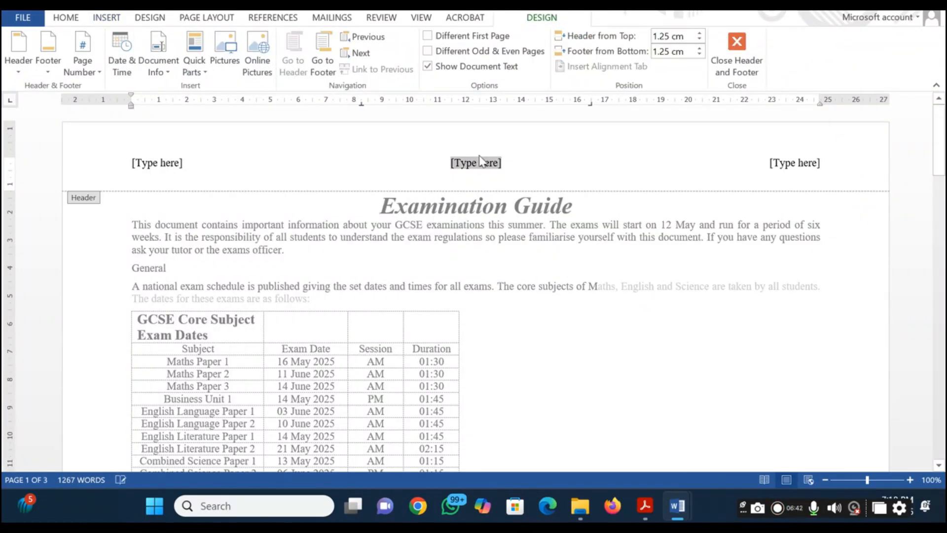
click(101, 65)
mouse_move(94, 104)
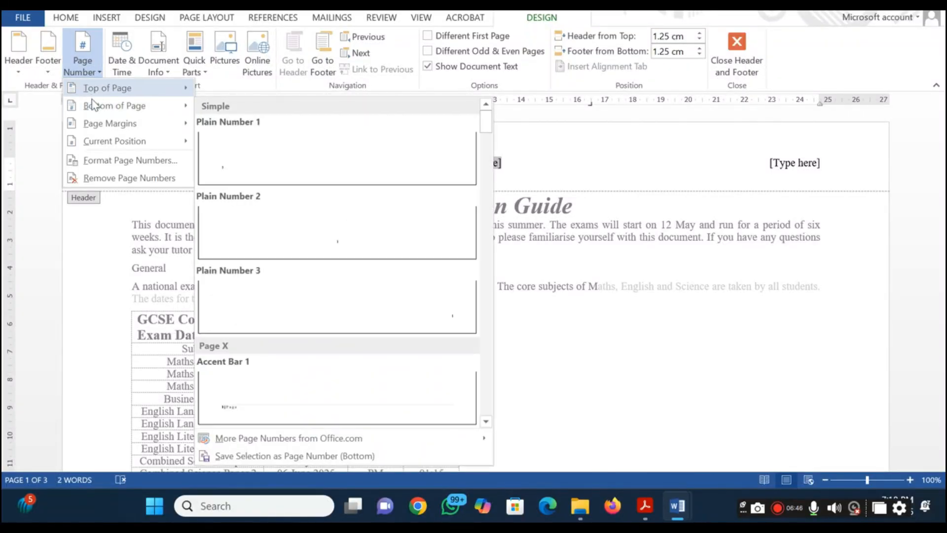
mouse_move(101, 144)
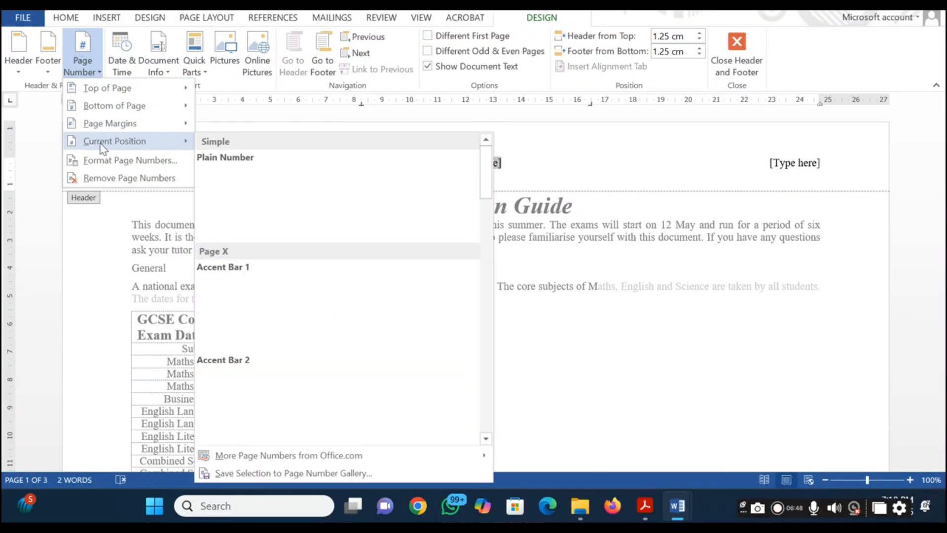
click(232, 197)
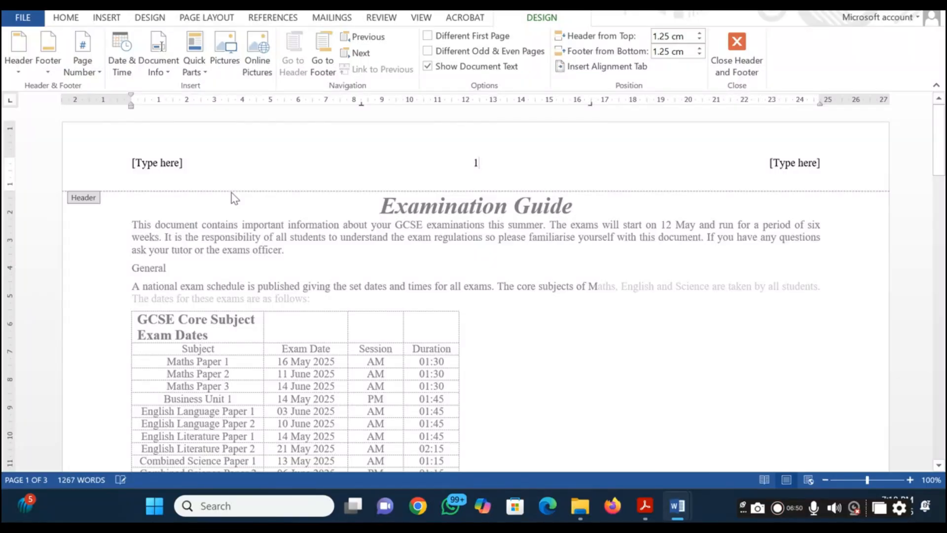
Switch to the question paper PDF and copy the bold footer text "Produced by:" from question 2
key(alt+Tab)
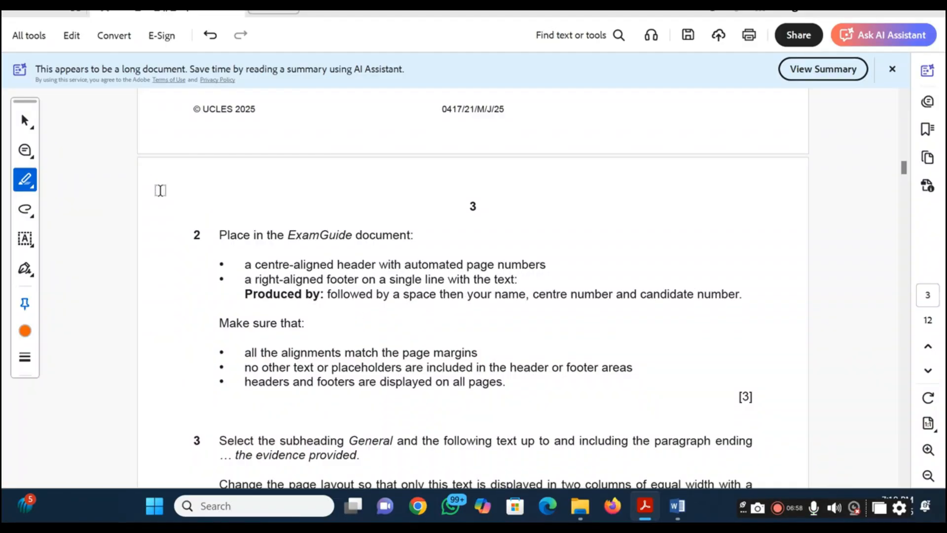
click(24, 123)
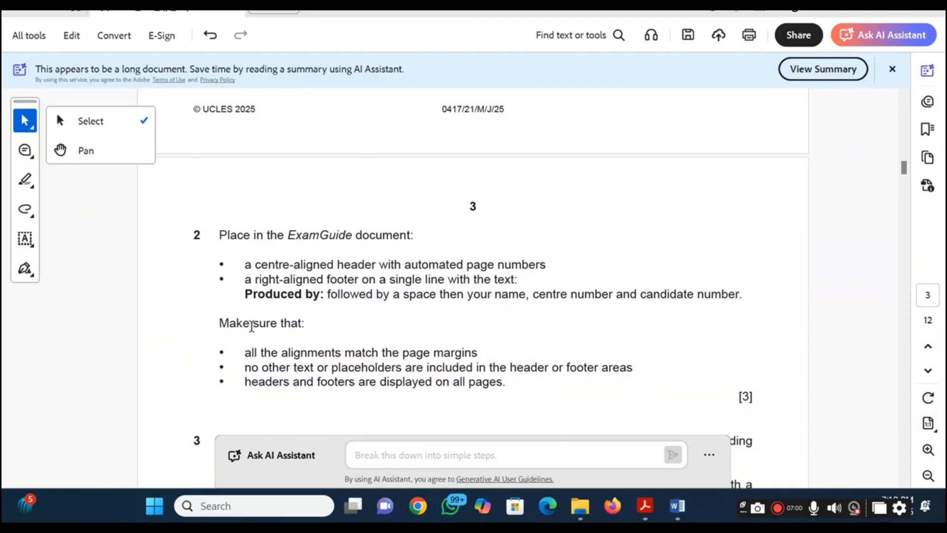
drag(239, 292, 323, 295)
click(237, 296)
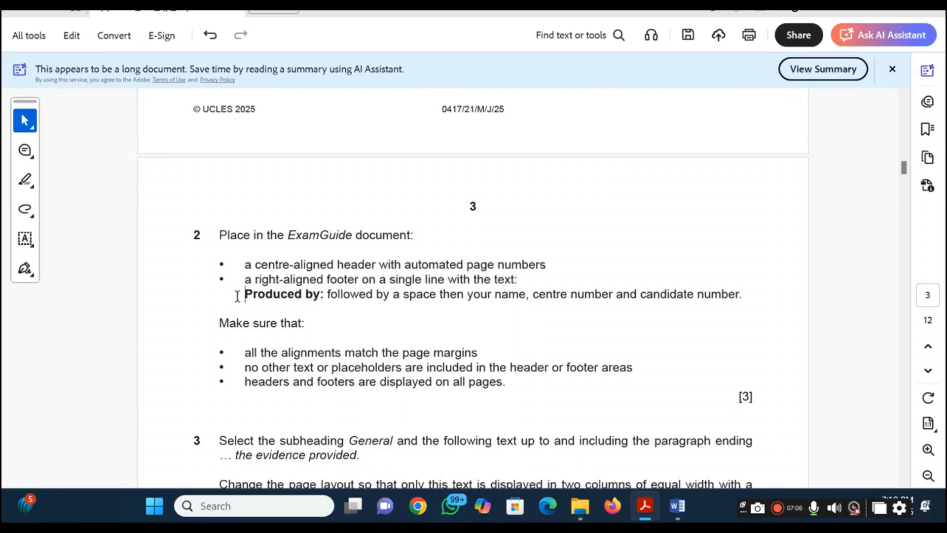
shift+click(324, 296)
key(ctrl+c)
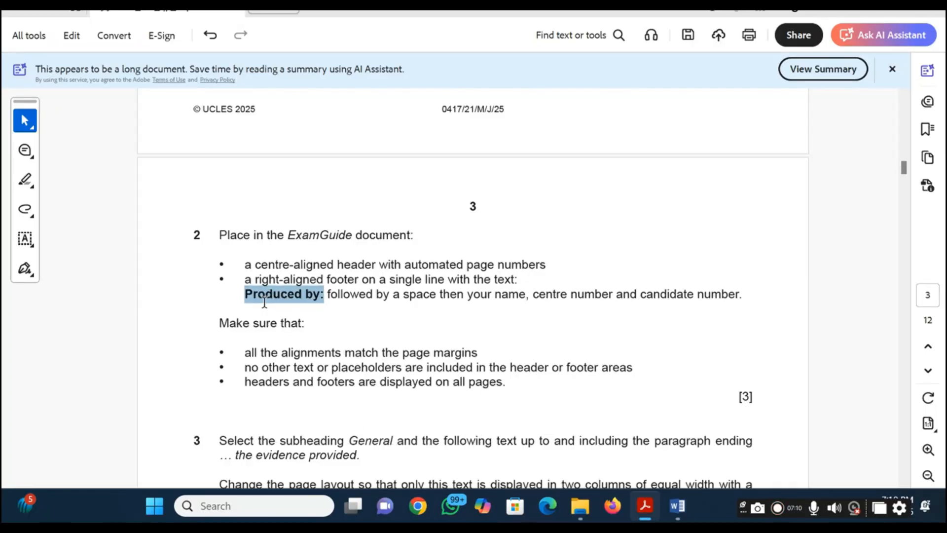
Return to the ExamGuide document and insert a Blank (Three Columns) footer
key(alt+Tab)
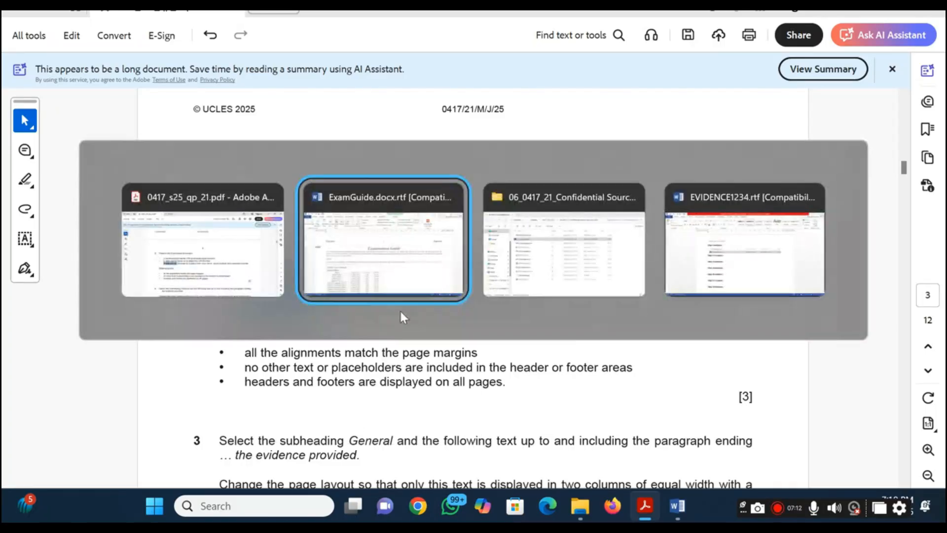
scroll(439, 315, down, 12)
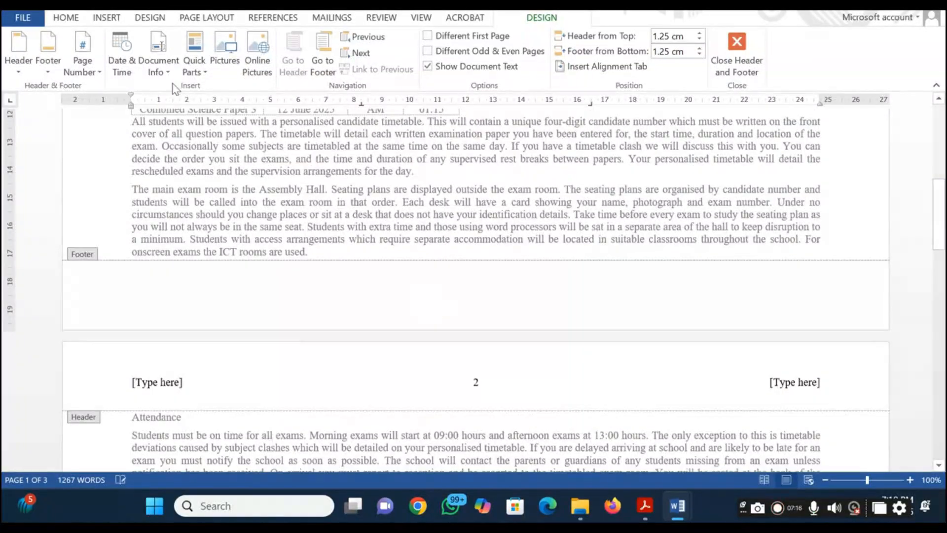
click(51, 62)
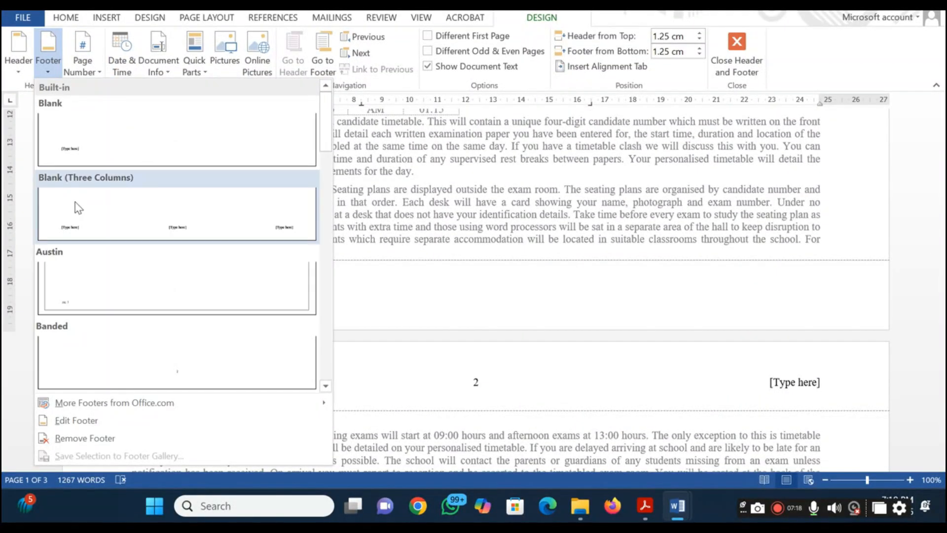
click(78, 208)
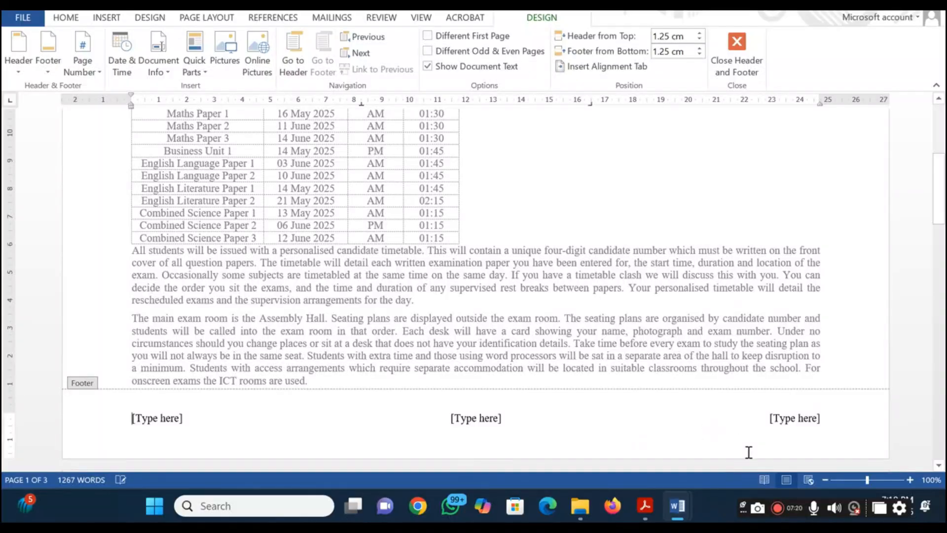
Replace the footer's right-aligned placeholder with the copied "Produced by:" text, followed by the candidate's name, centre number and candidate number, separated by commas
click(792, 423)
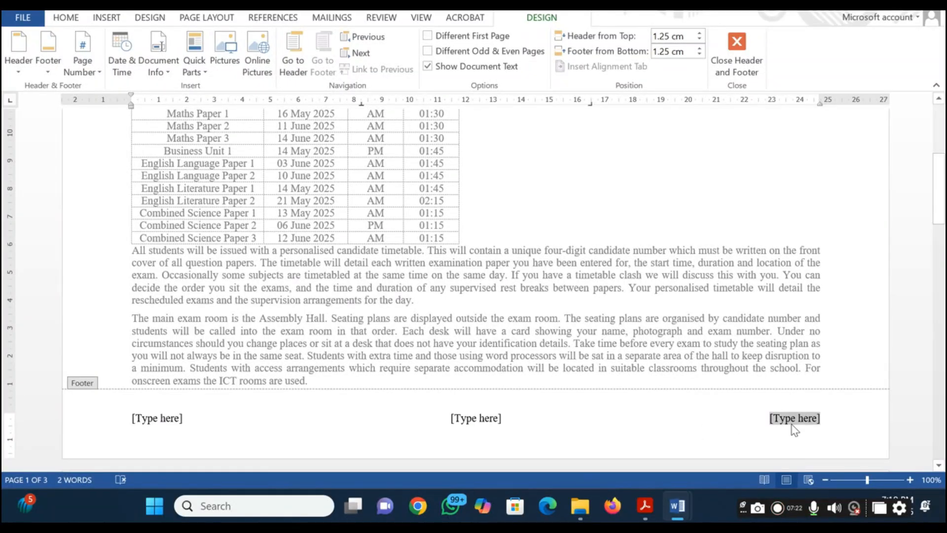
key(ctrl+v)
text(Tee)
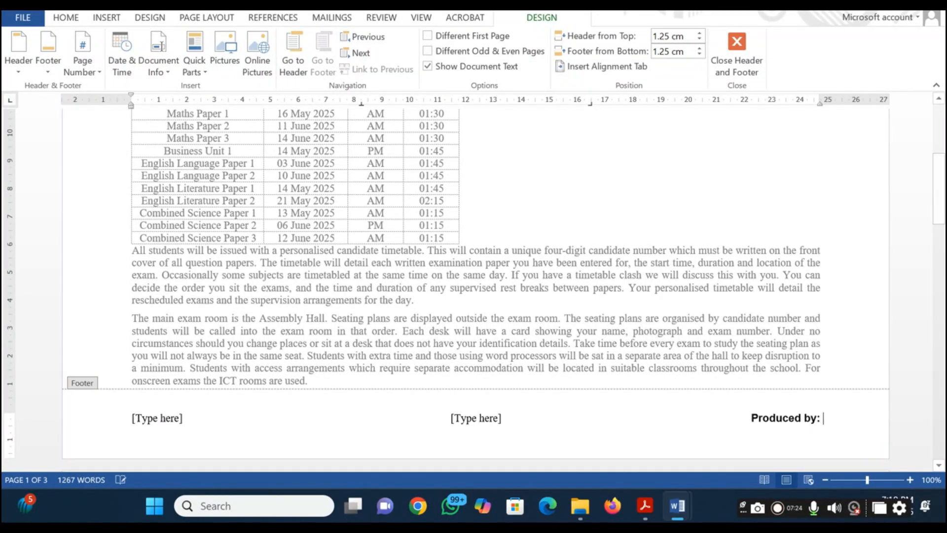
text(na,)
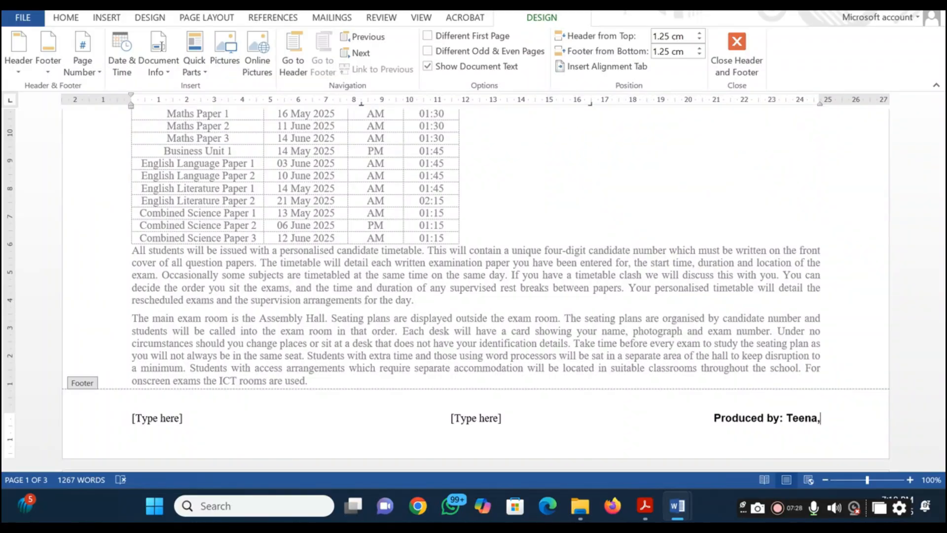
text(BH)
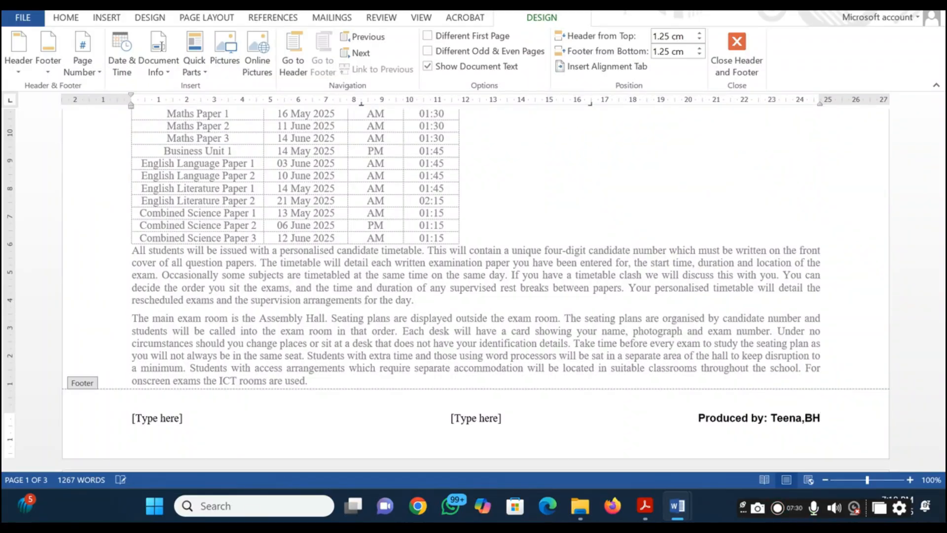
text(111,)
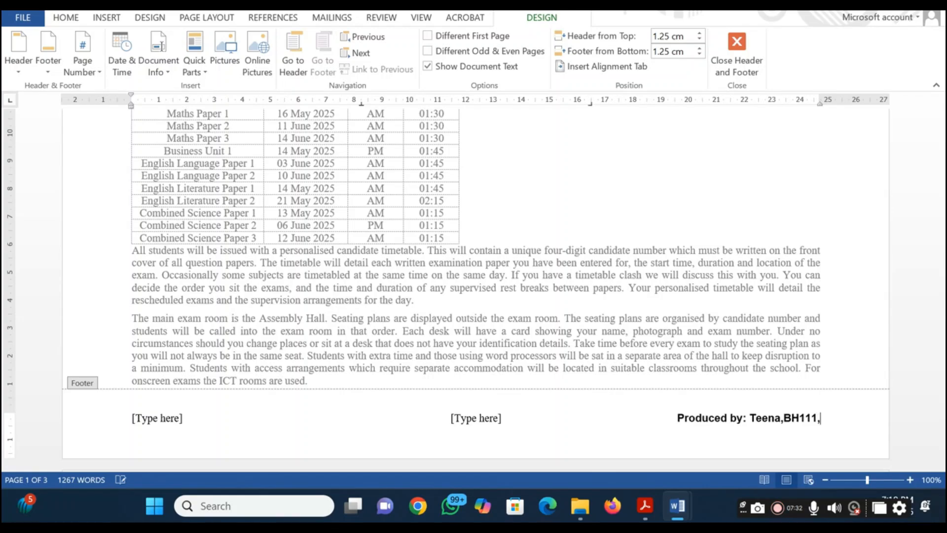
text(1234)
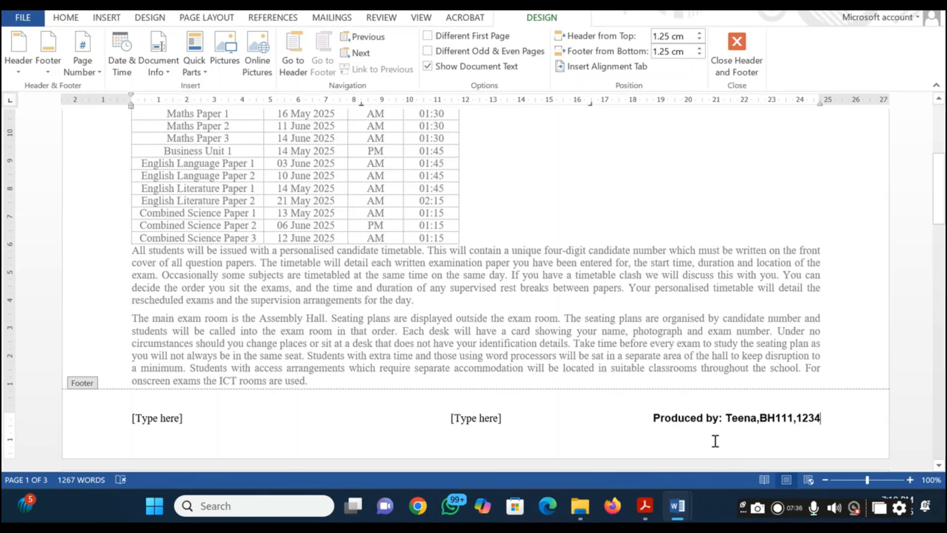
Recheck the question 2 requirements in the question paper and delete the left and centre placeholders from the ExamGuide footer
key(alt+Tab)
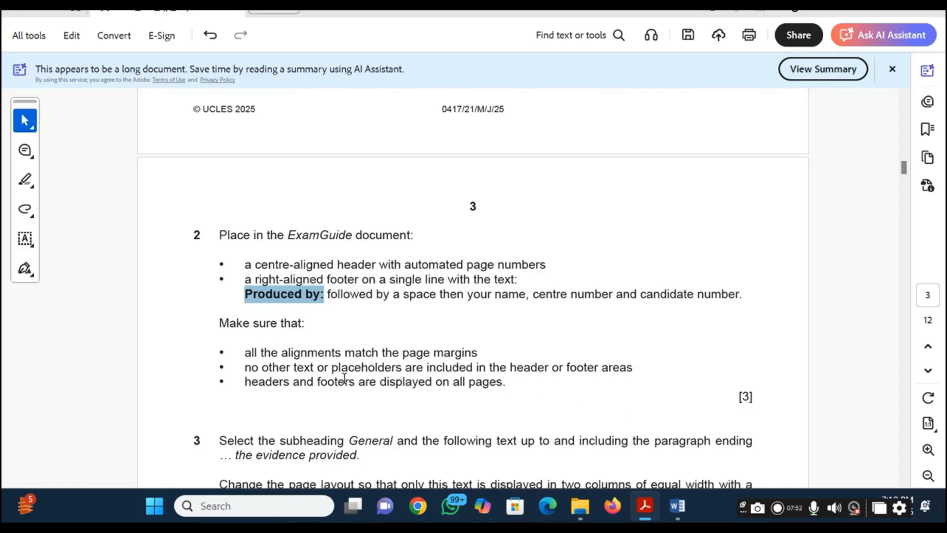
key(alt+Tab)
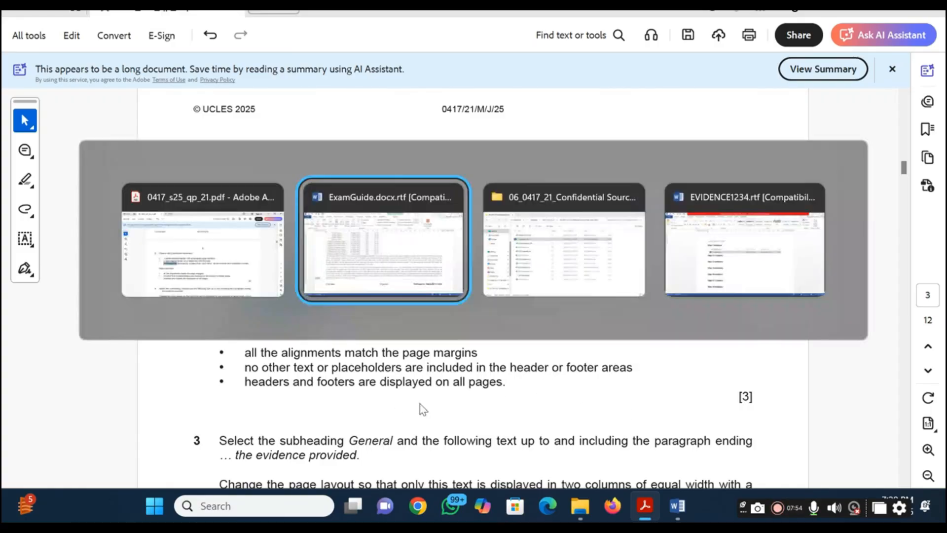
click(142, 425)
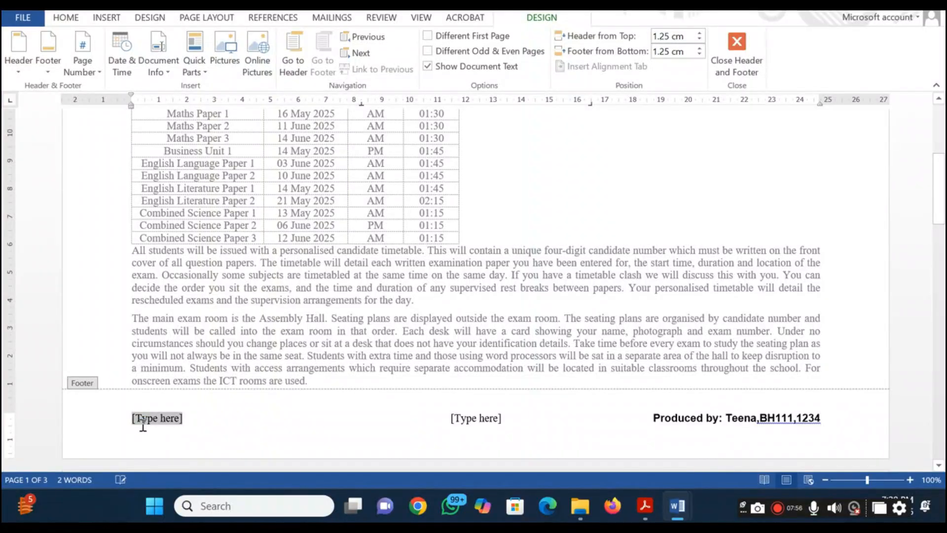
key(BackSpace)
click(474, 420)
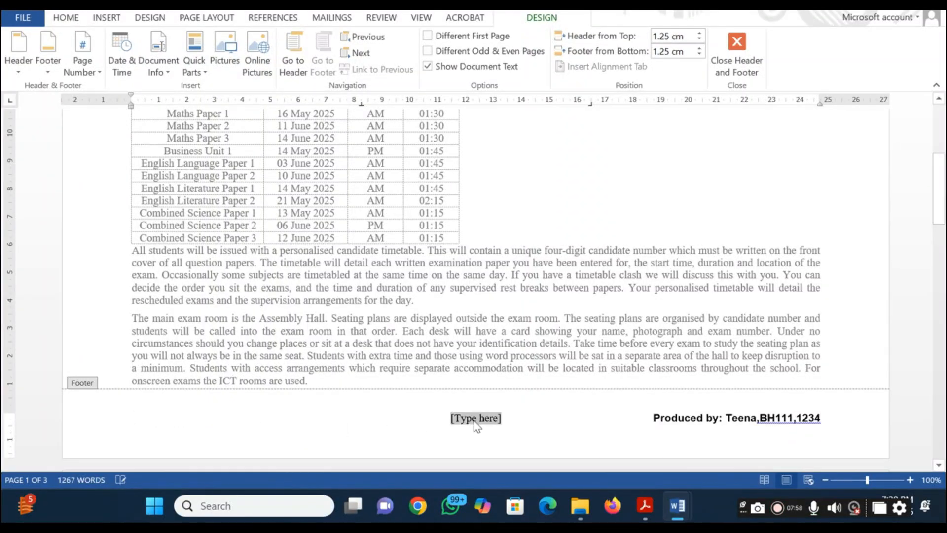
key(BackSpace)
Delete the left and right placeholders from the ExamGuide header, leaving only the centred page number
scroll(476, 423, up, 8)
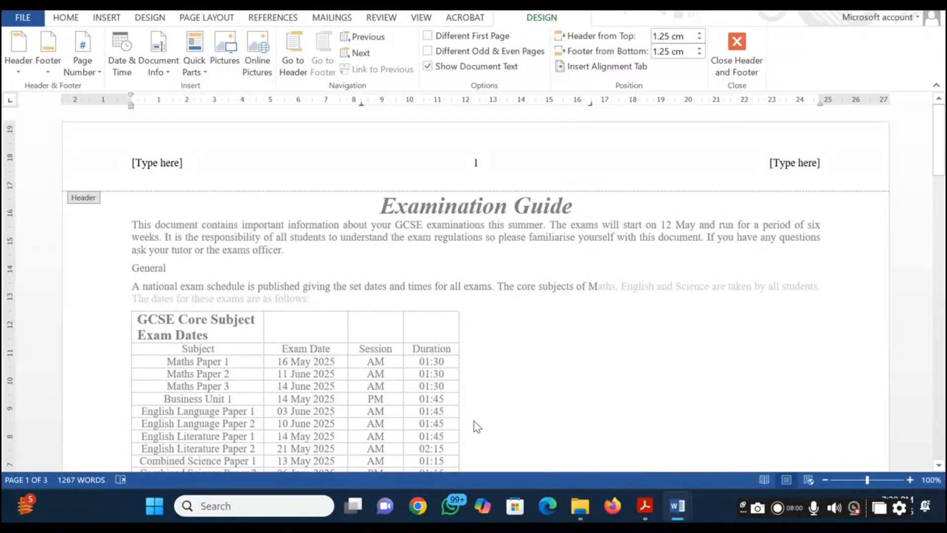
click(163, 162)
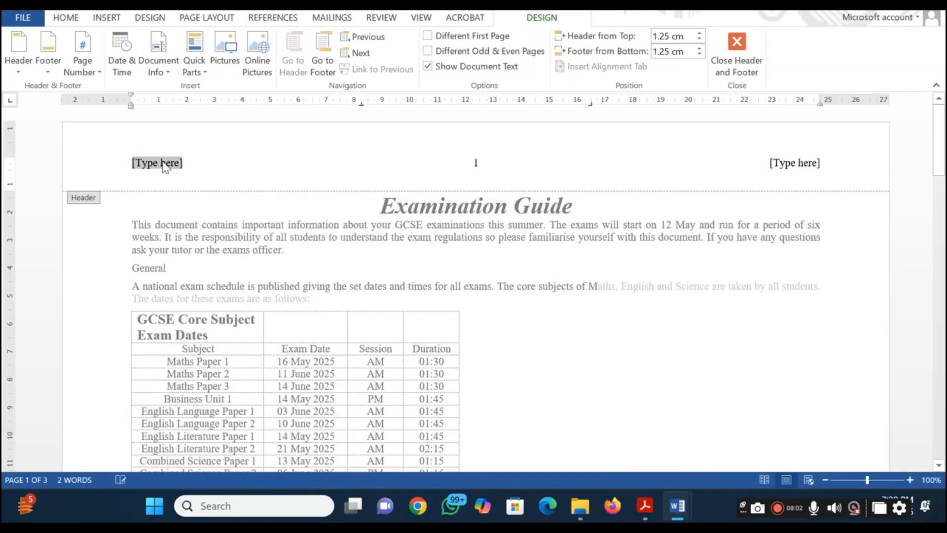
key(BackSpace)
click(782, 164)
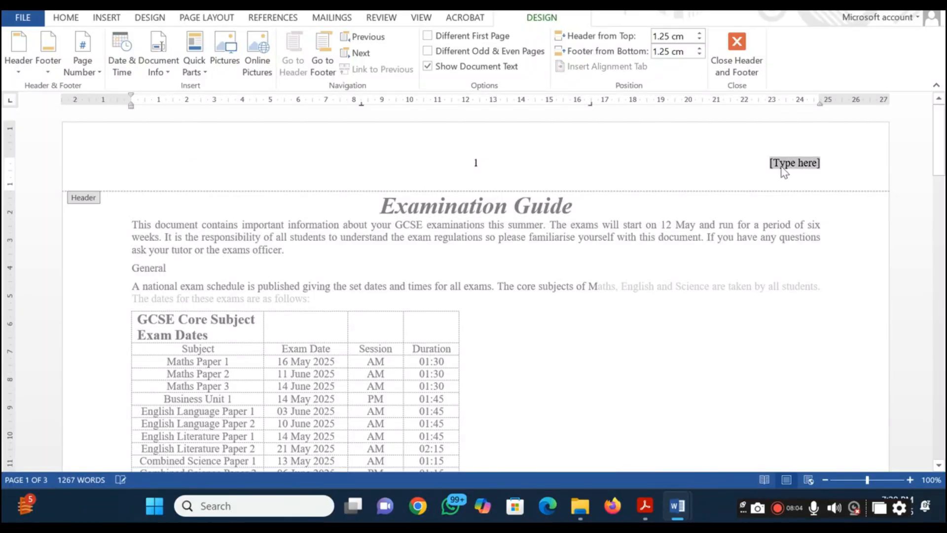
key(BackSpace)
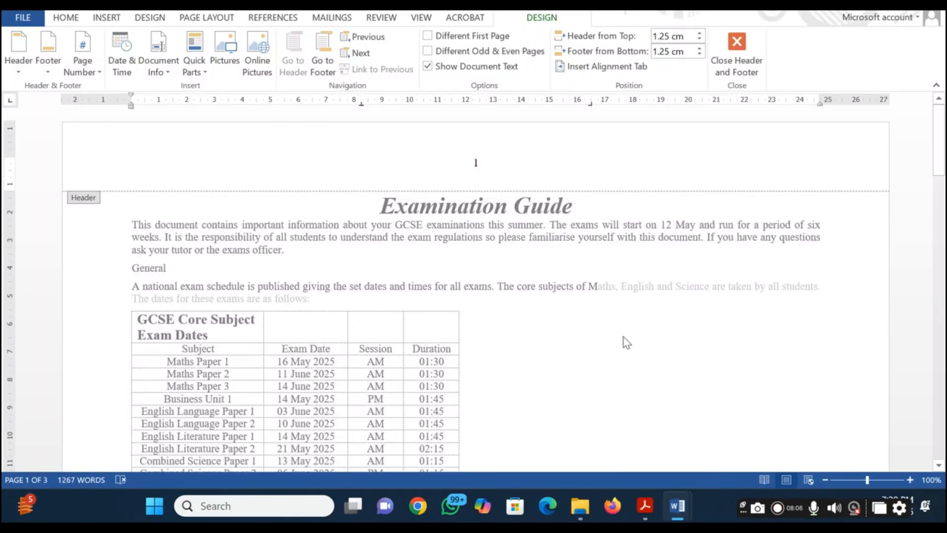
Leave header and footer editing and check the header and footer on every page of the document
right_click(624, 336)
click(546, 333)
double_click(538, 295)
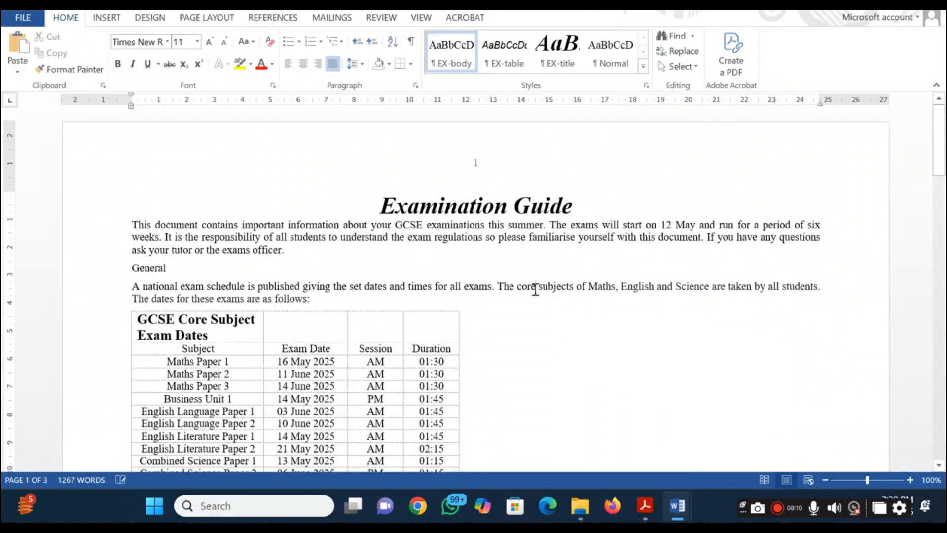
scroll(535, 291, down, 10)
scroll(535, 289, down, 10)
scroll(535, 290, up, 8)
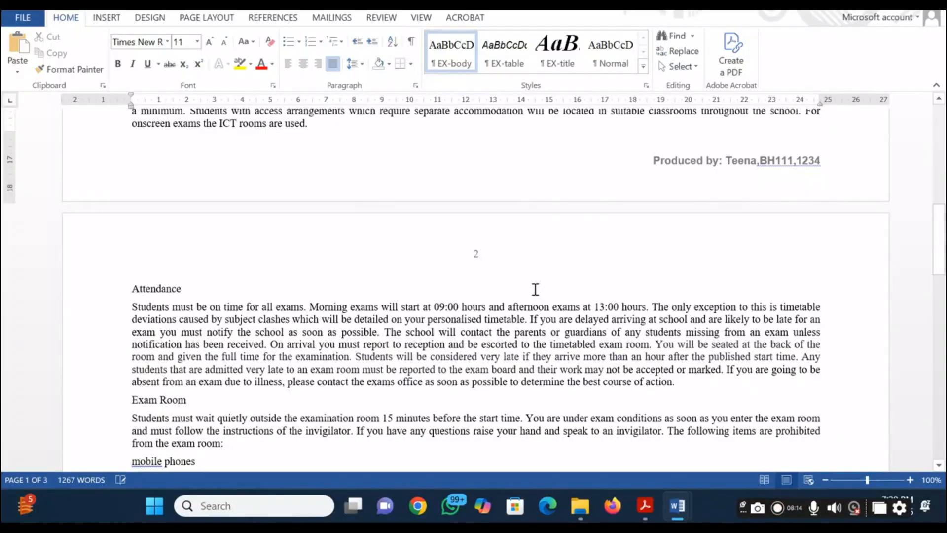
scroll(535, 291, down, 15)
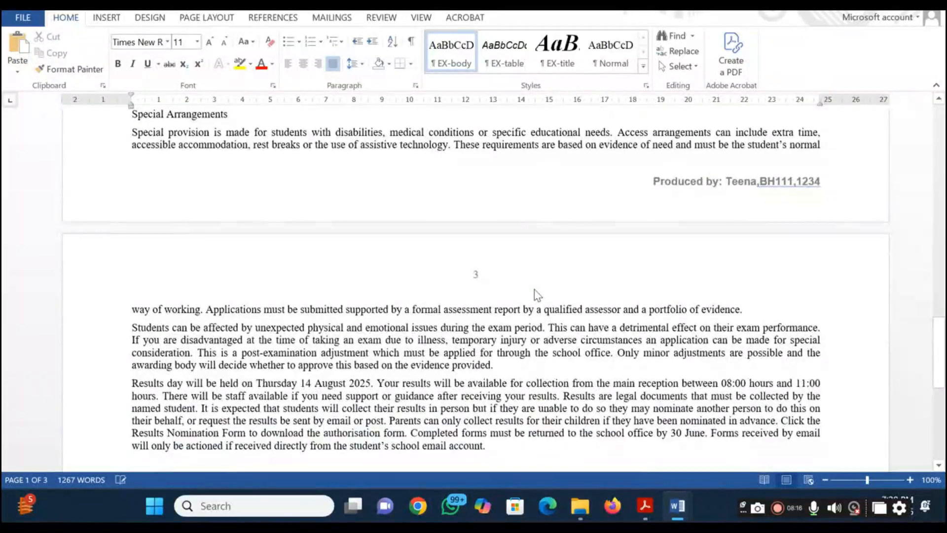
Switch to the question paper PDF and highlight the whole text of question 2 in orange
key(alt+Tab)
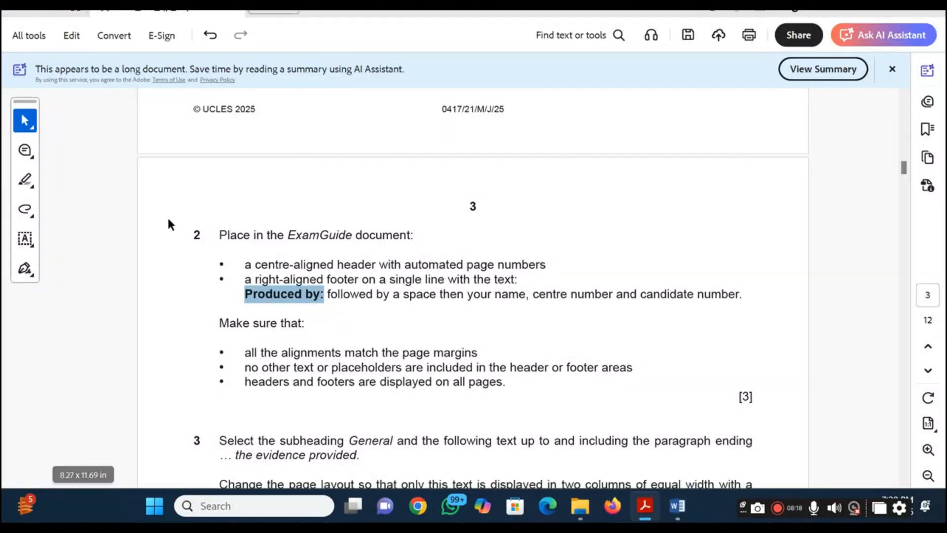
click(32, 178)
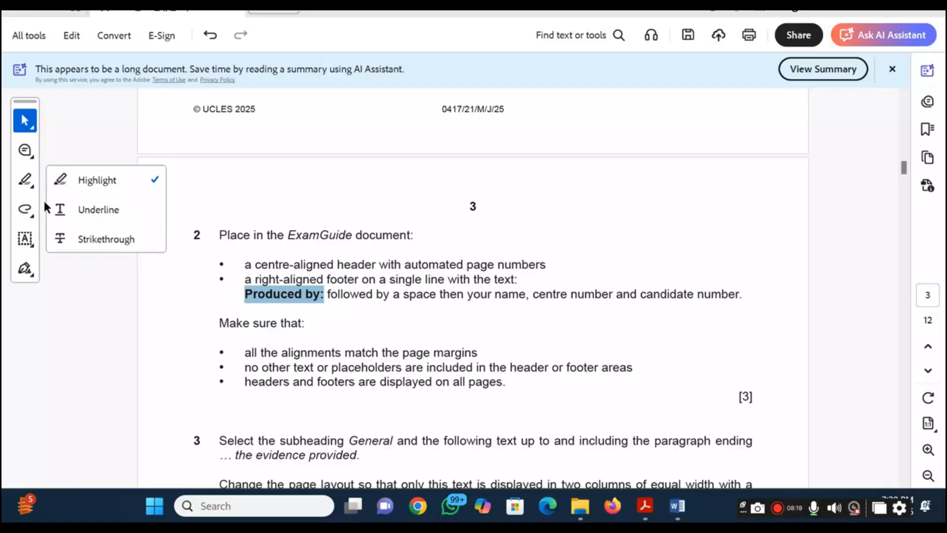
click(83, 181)
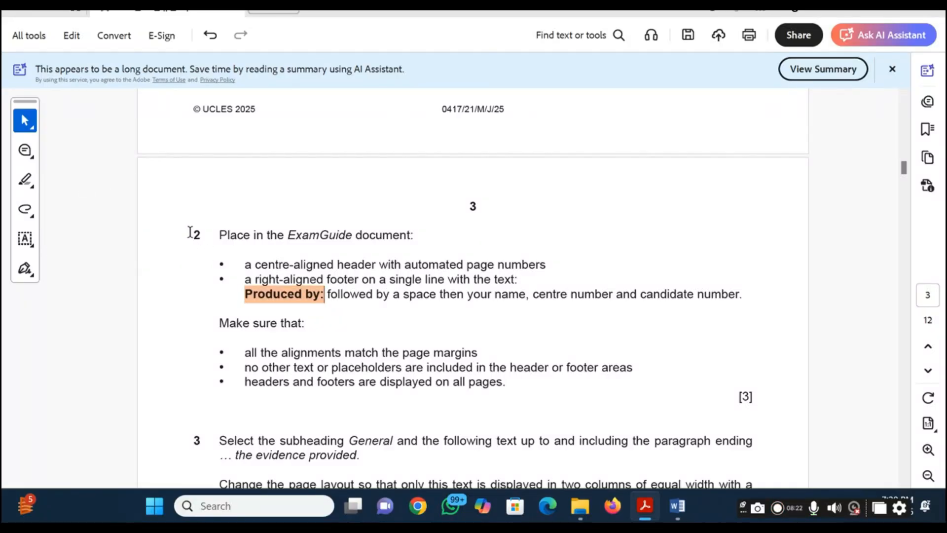
click(32, 179)
click(105, 186)
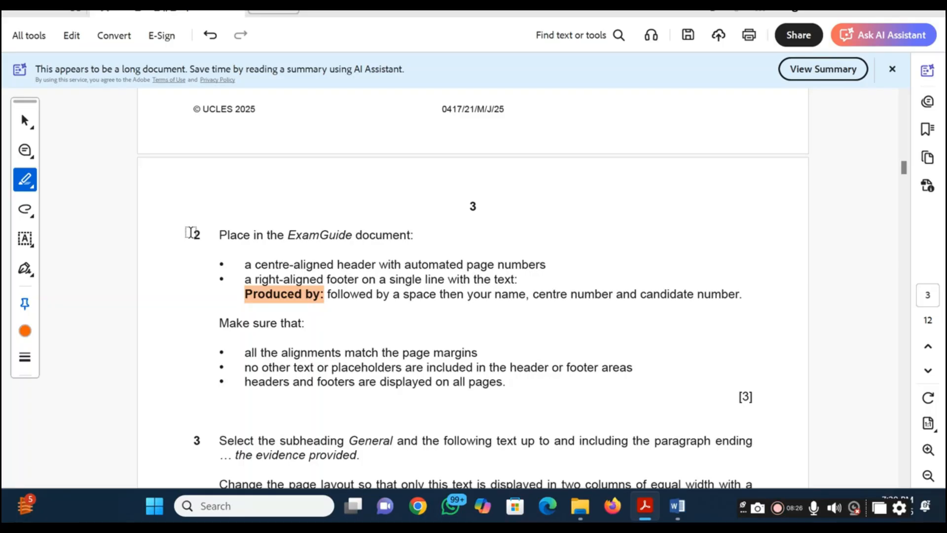
mouse_move(190, 232)
mouse_down()
mouse_move(391, 365)
mouse_move(506, 384)
mouse_up()
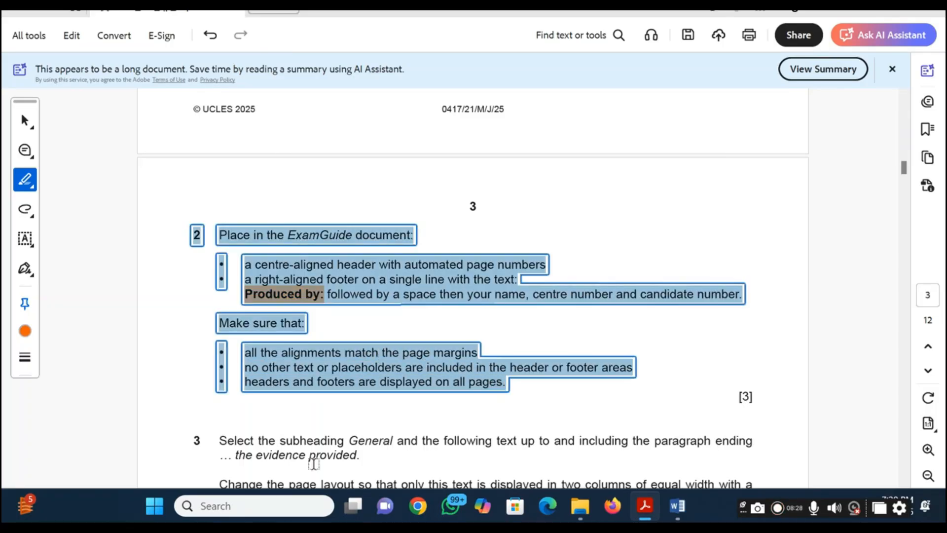
Read question 3 in the question paper and locate the General subheading in the ExamGuide document
scroll(232, 415, down, 5)
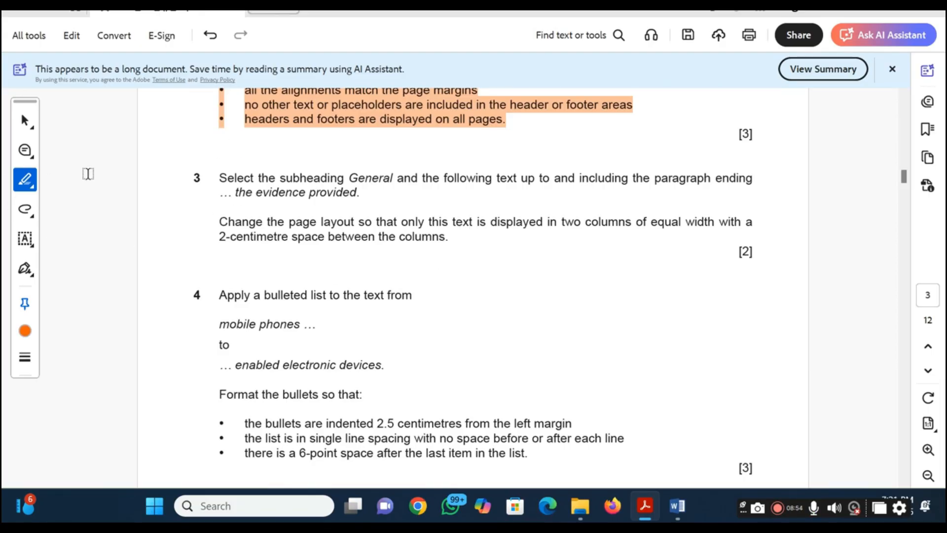
key(alt+Tab)
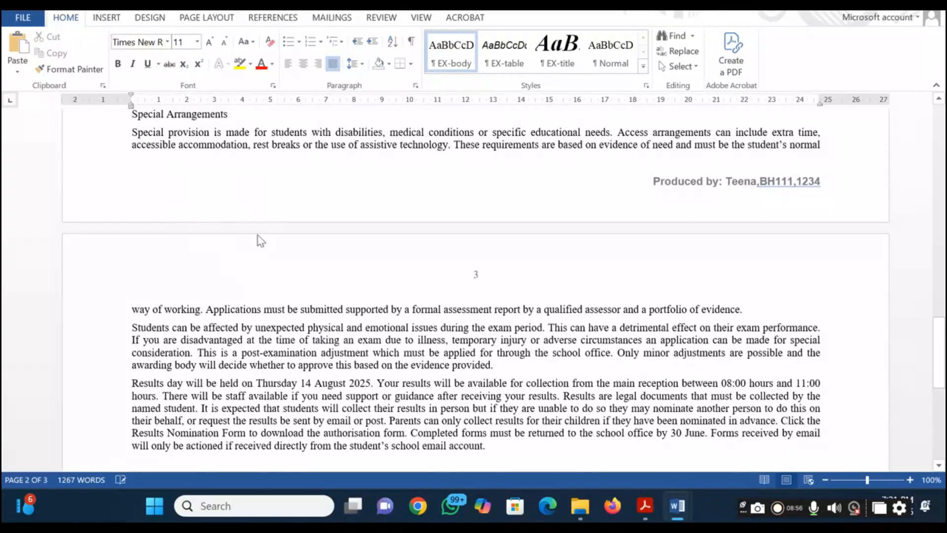
scroll(236, 239, down, 5)
scroll(238, 242, up, 3)
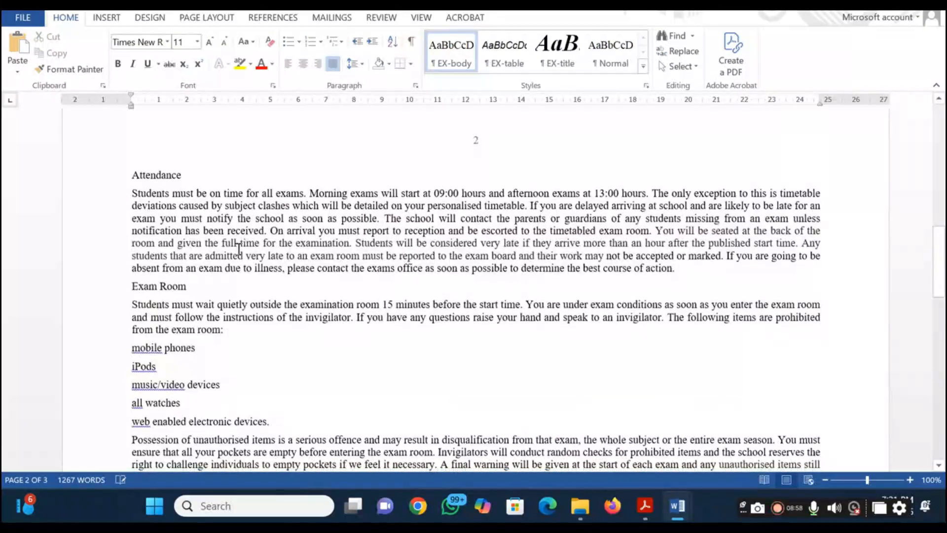
scroll(178, 181, up, 9)
scroll(170, 184, up, 8)
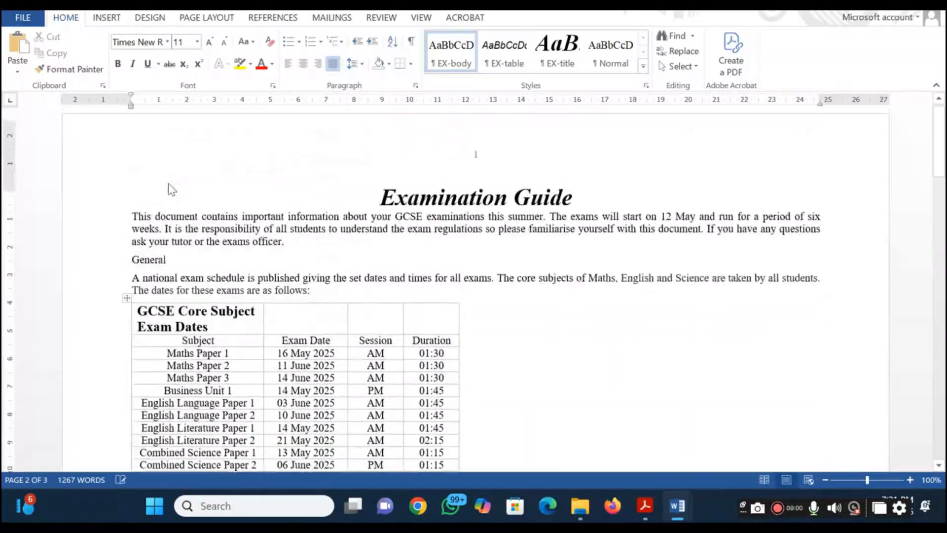
click(139, 269)
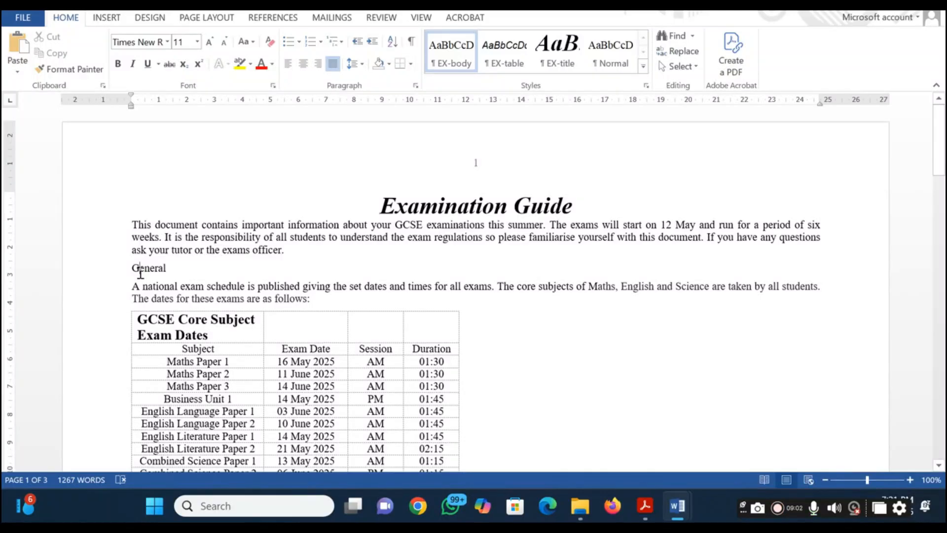
key(alt+Tab)
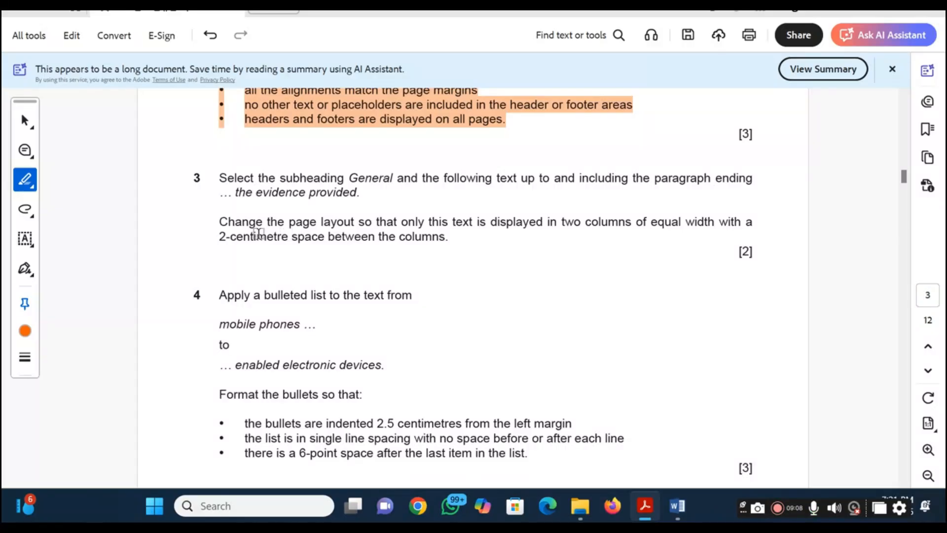
key(alt+Tab)
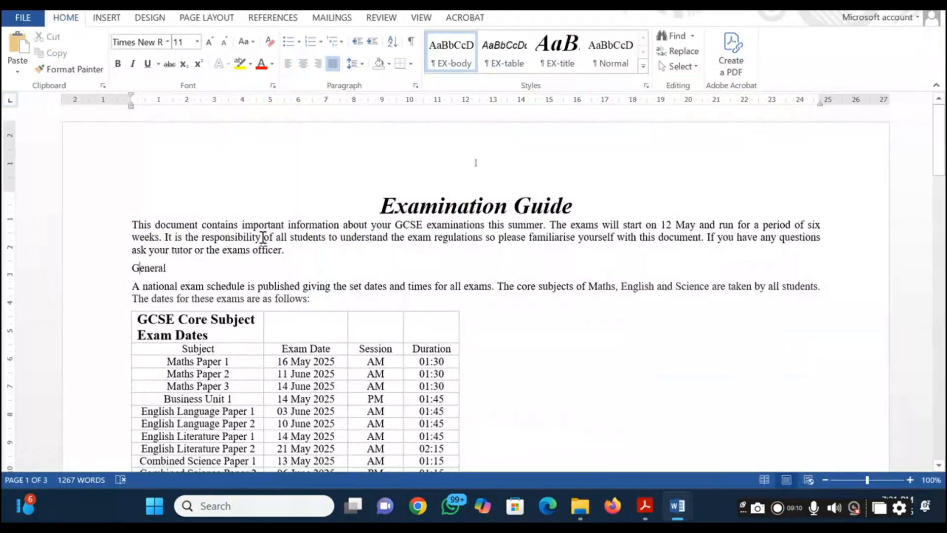
Search the ExamGuide document for "the evide" to locate the paragraph ending "the evidence provided", and close the search
key(ctrl+f)
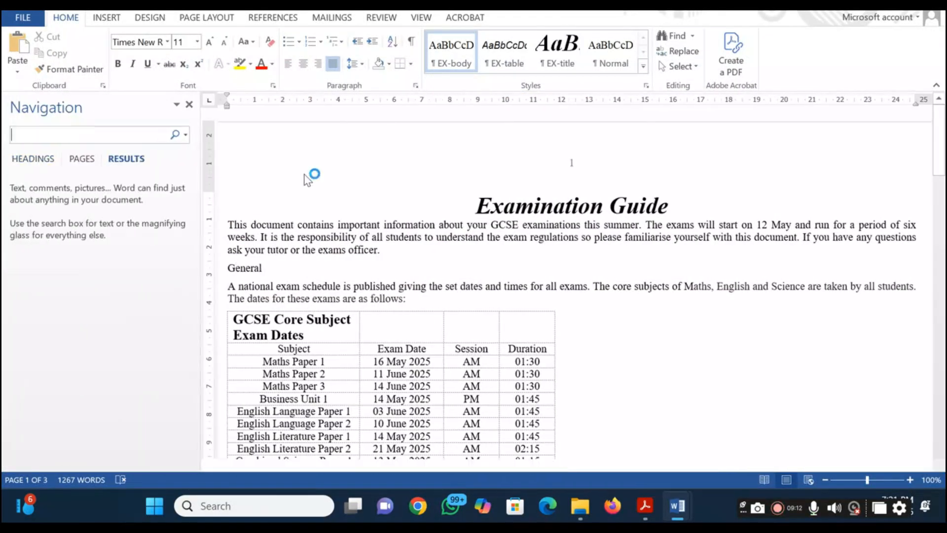
text(the e)
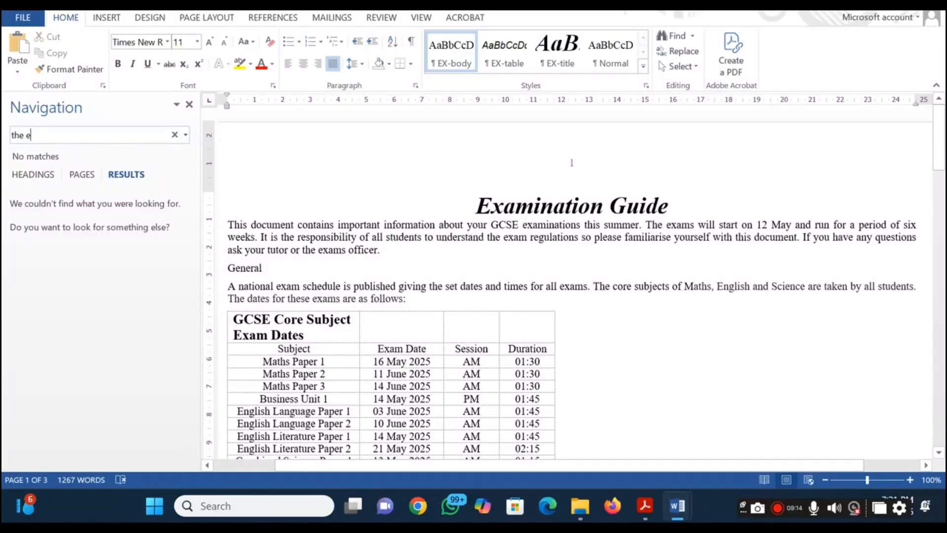
text(vi)
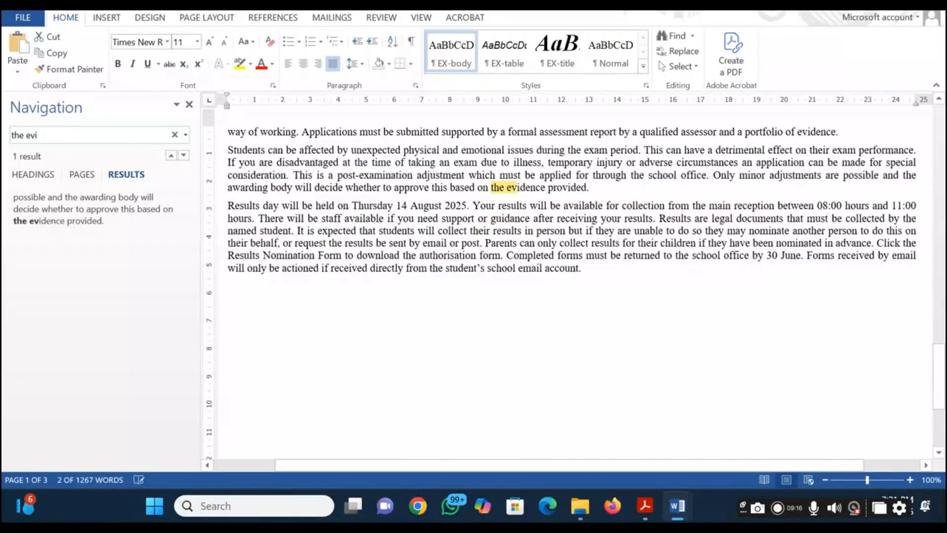
text(de)
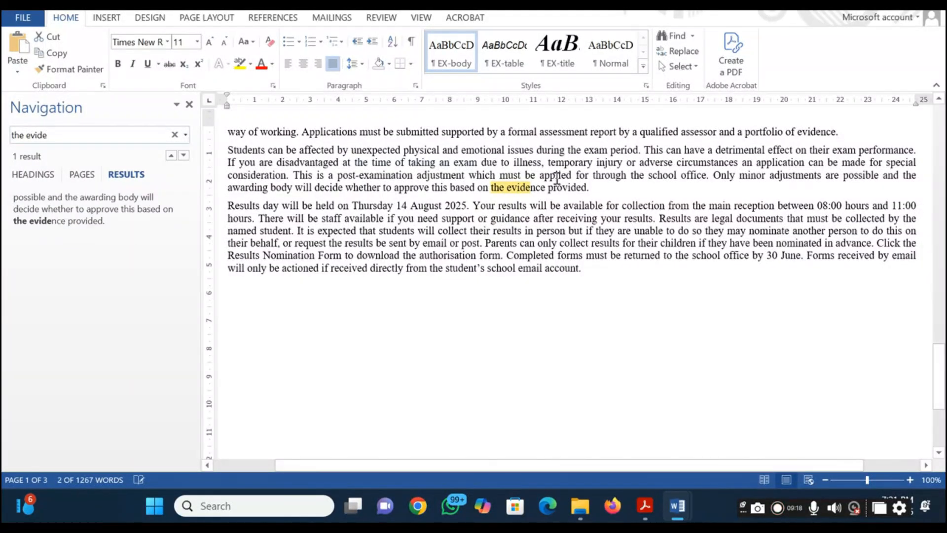
click(584, 193)
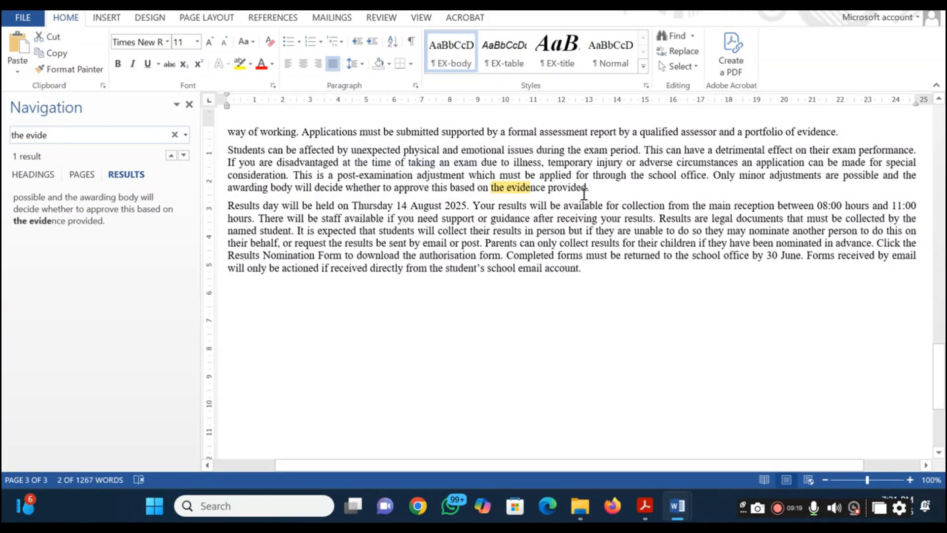
click(190, 106)
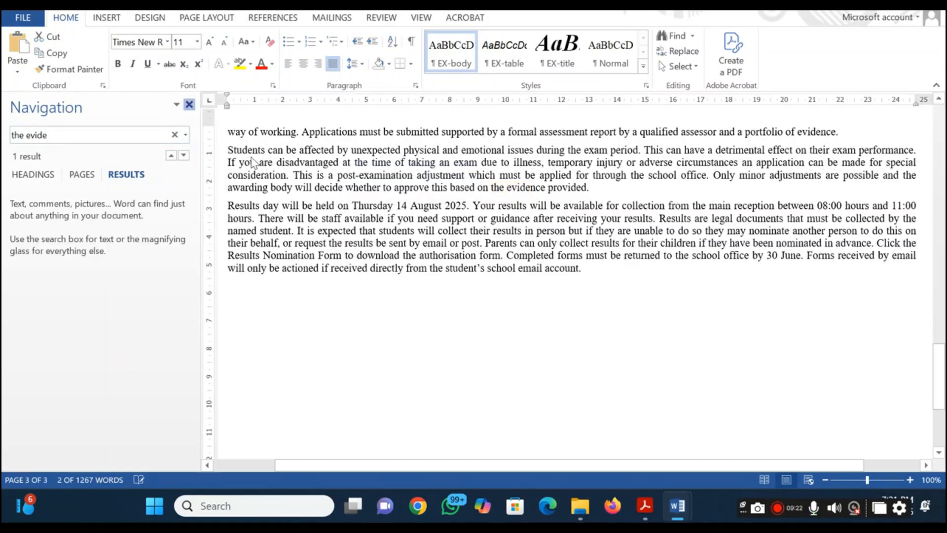
Format only the text from the General subheading to the paragraph ending "the evidence provided" as two equal-width columns with 2 cm spacing
scroll(585, 224, up, 20)
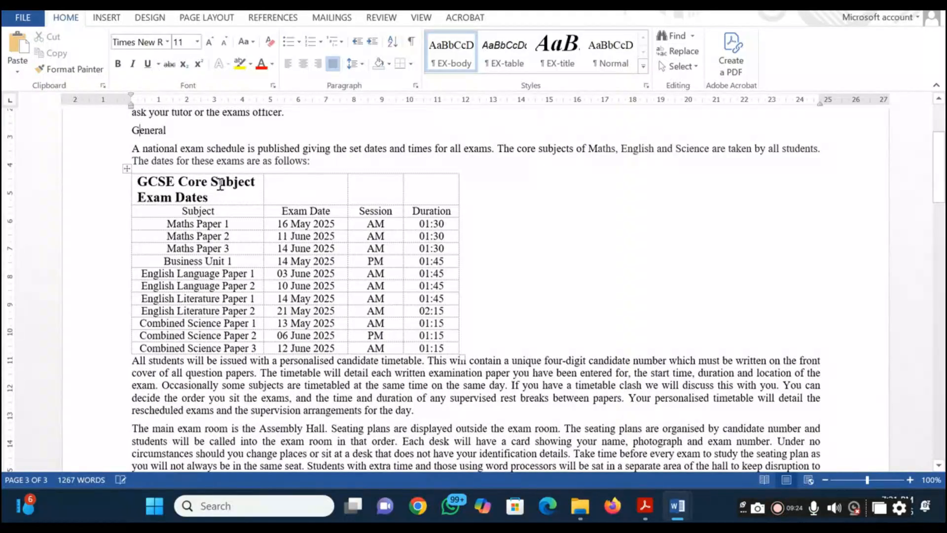
drag(133, 129, 506, 410)
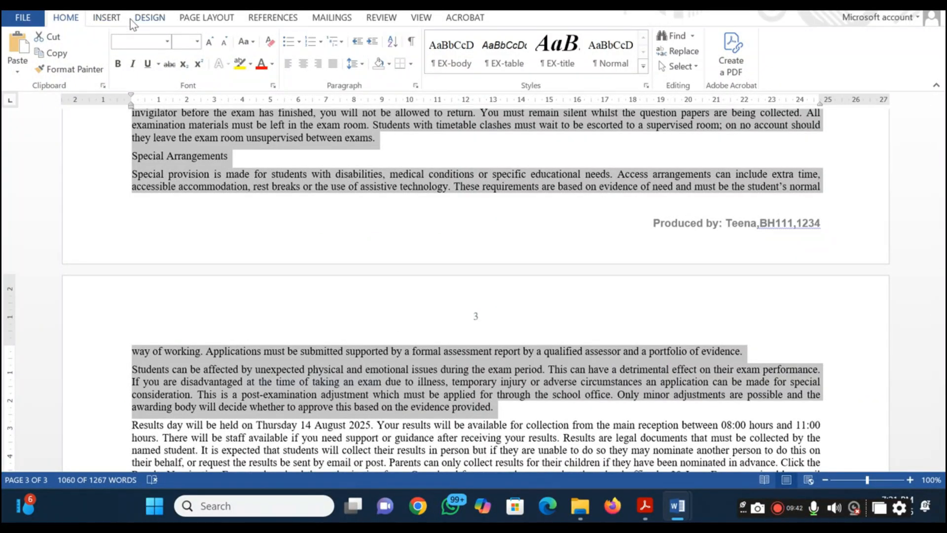
click(207, 20)
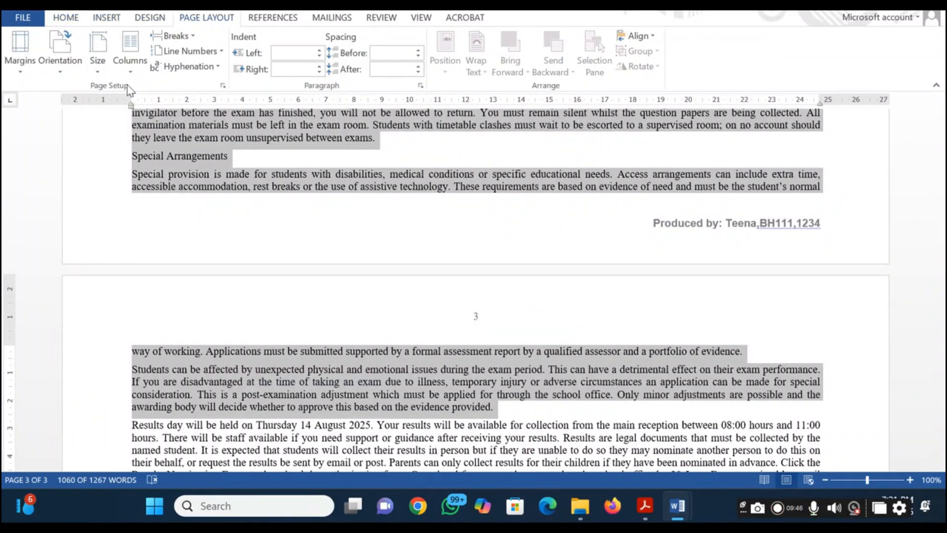
click(132, 69)
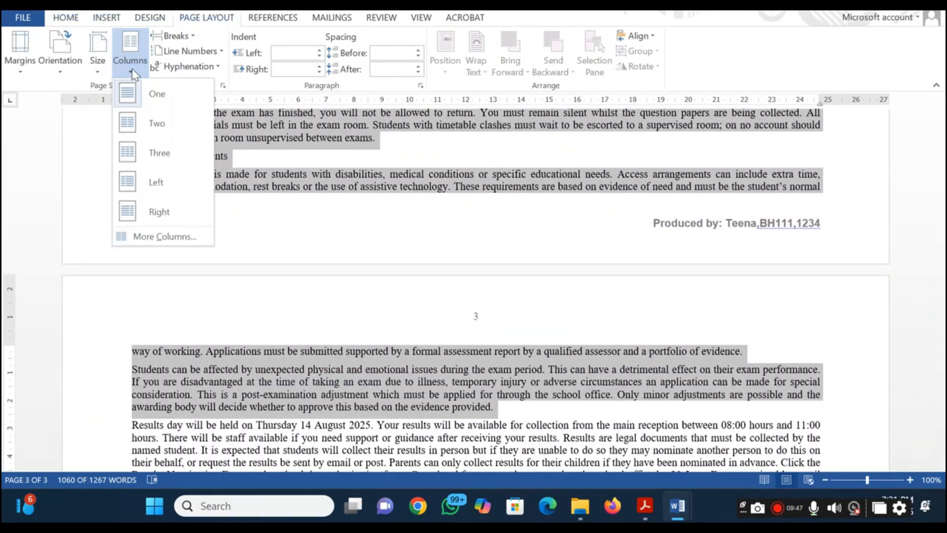
click(155, 234)
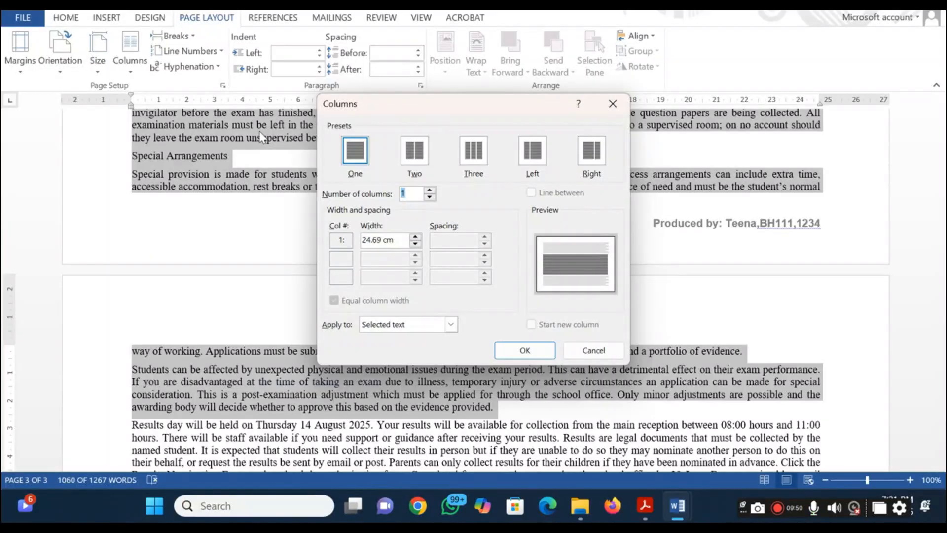
click(416, 155)
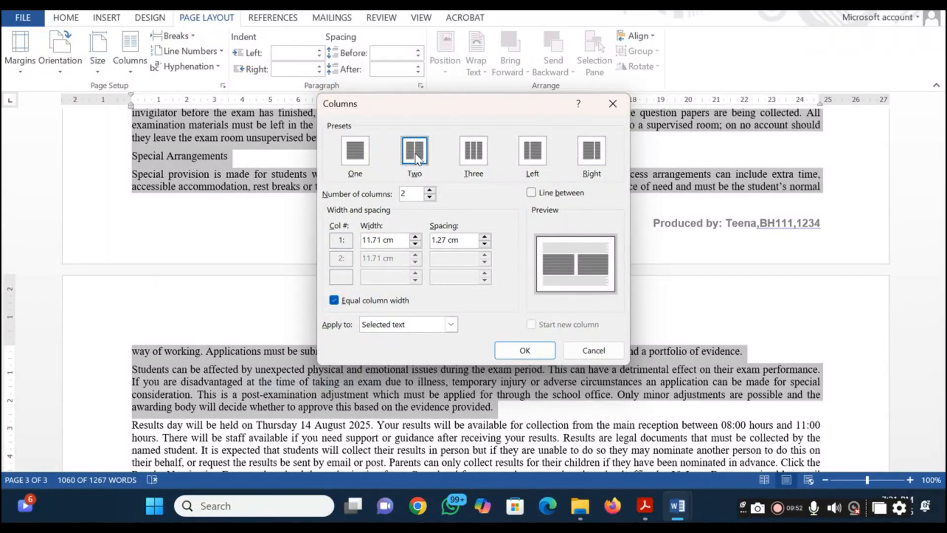
key(alt+Tab)
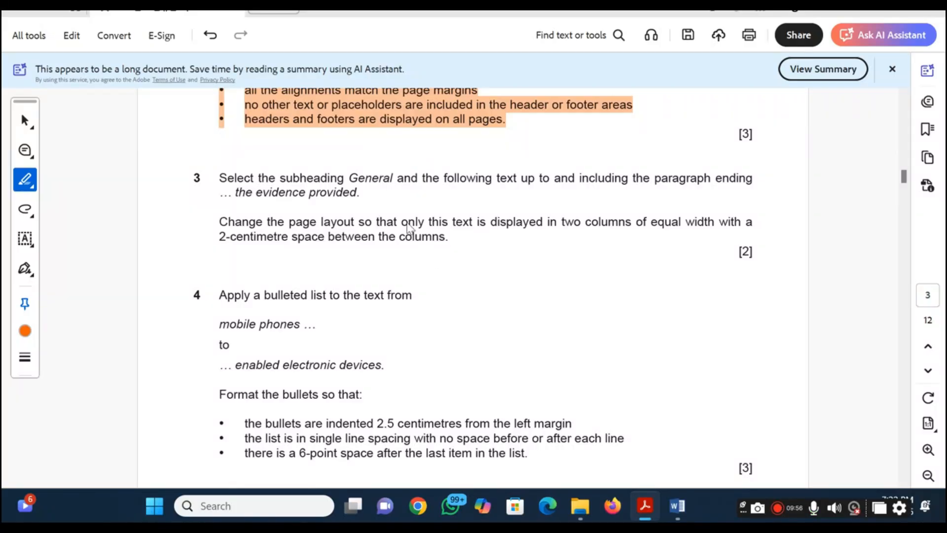
key(alt+Tab)
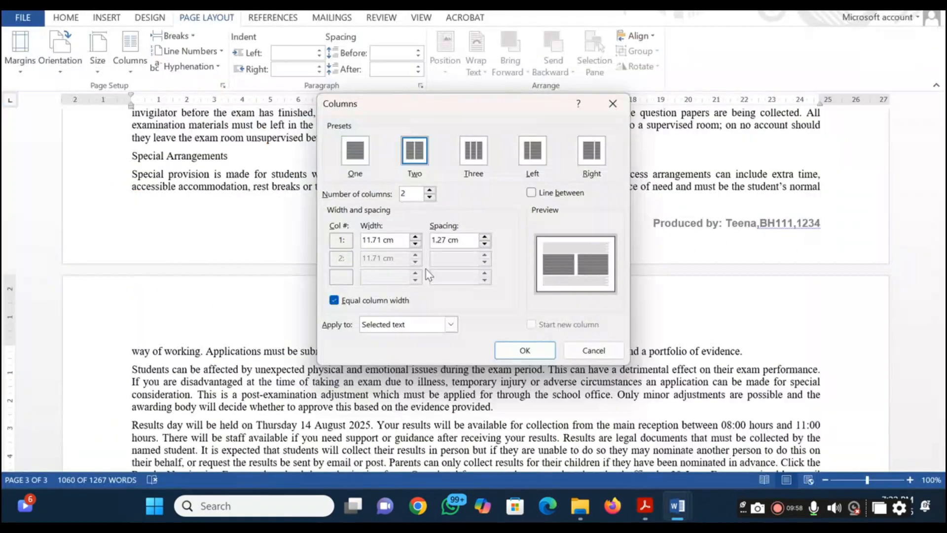
drag(459, 242, 387, 254)
text(2)
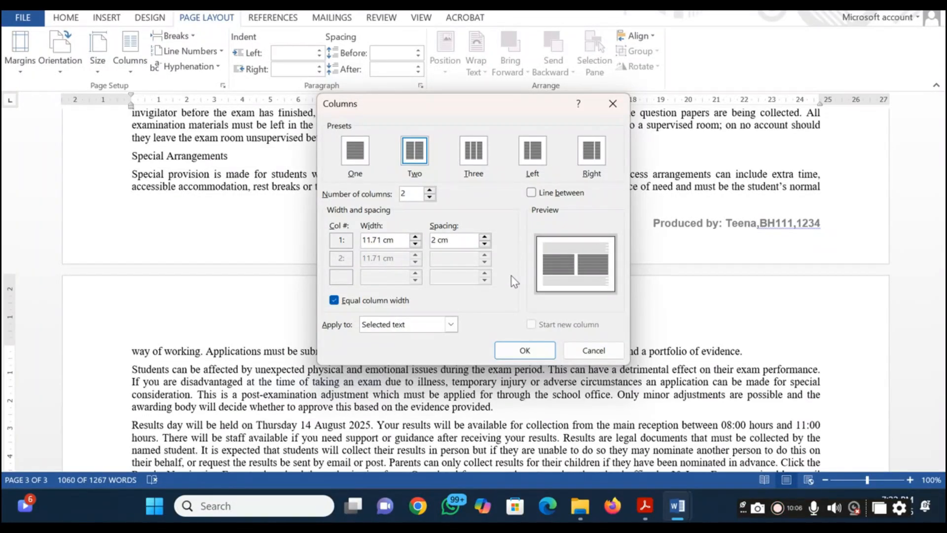
click(397, 244)
click(523, 351)
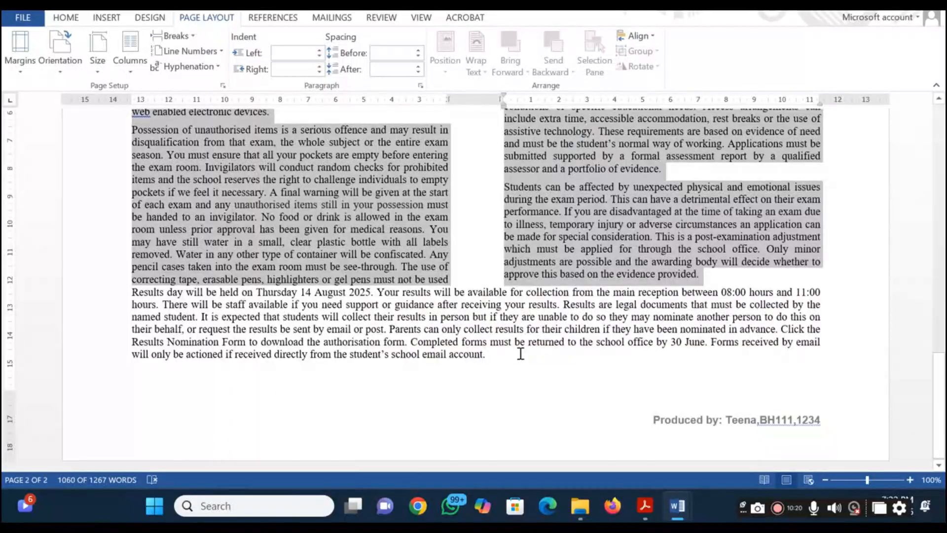
Check the two-column layout in the ExamGuide document, then switch to the question paper PDF and highlight all of question 3 in orange
scroll(520, 353, up, 8)
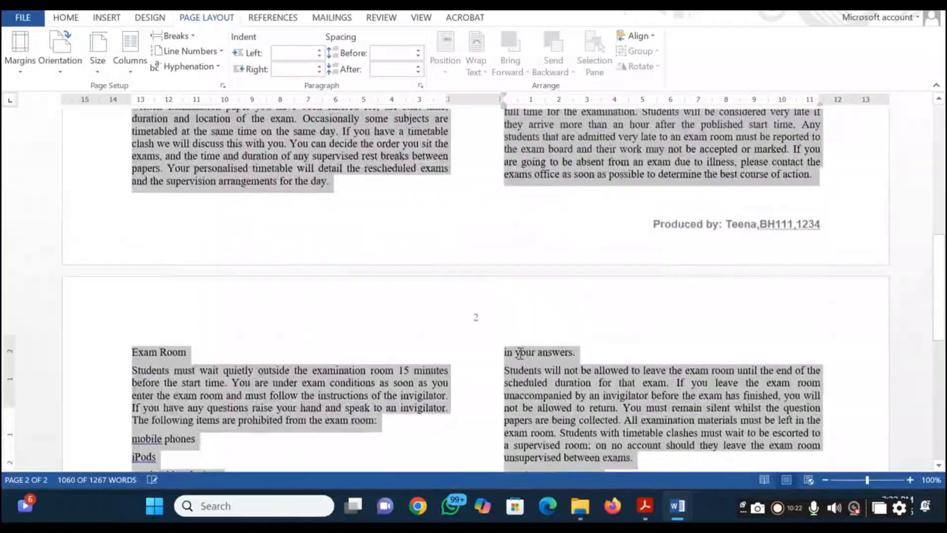
scroll(520, 353, up, 7)
click(520, 353)
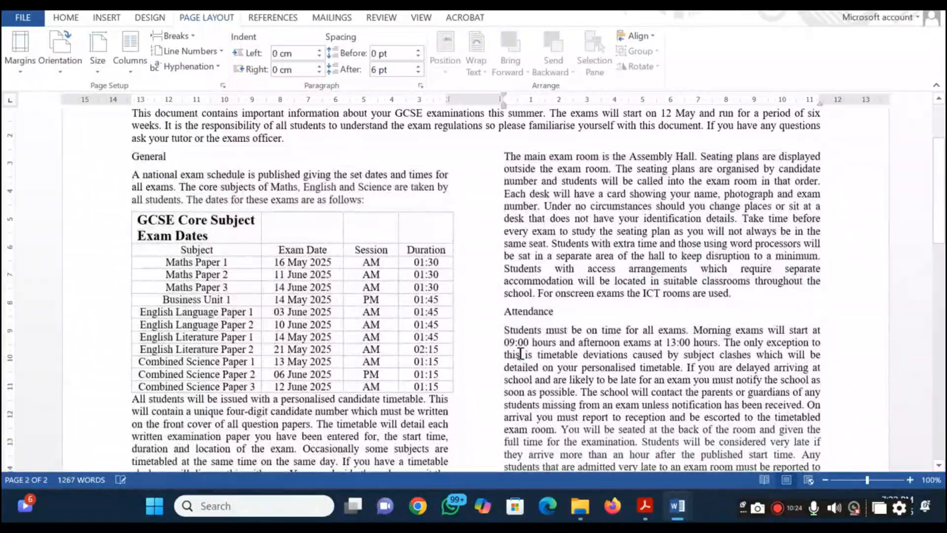
key(alt+Tab)
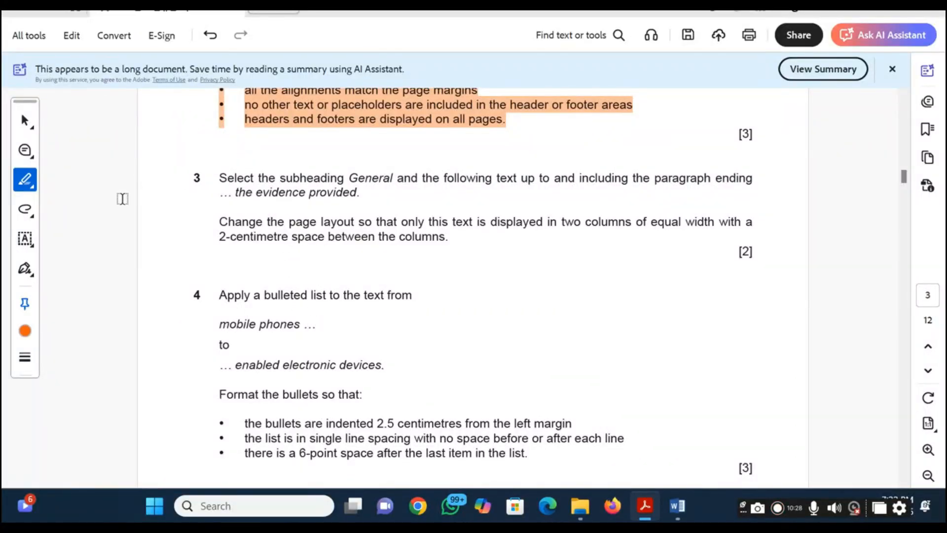
drag(184, 176, 443, 235)
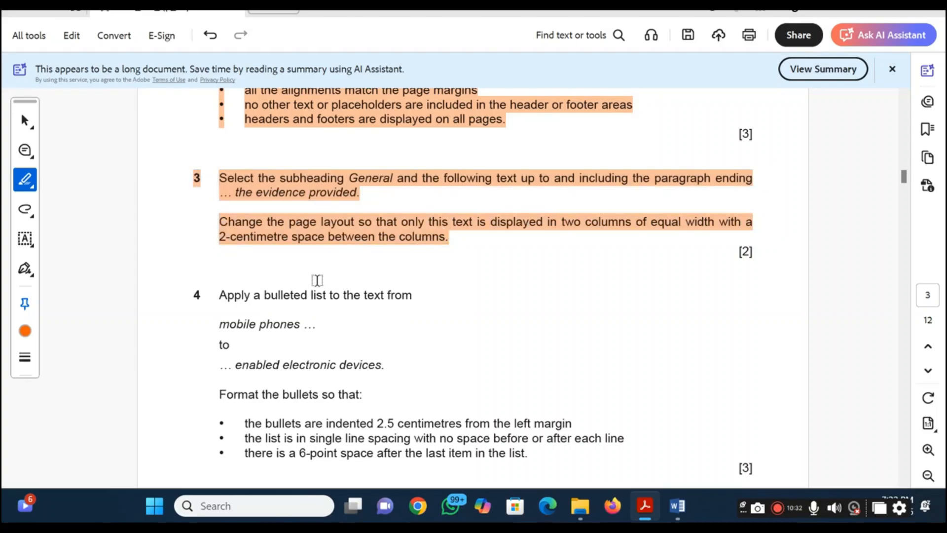
Read question 4, switch to the ExamGuide document and apply bullets to the items from "mobile phones" to "web enabled electronic devices."
scroll(222, 327, down, 2)
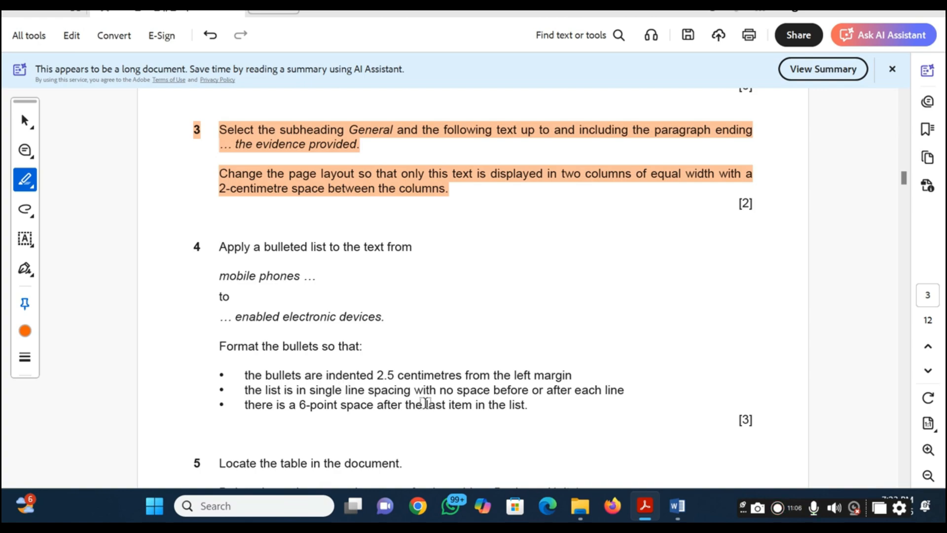
key(alt+Tab)
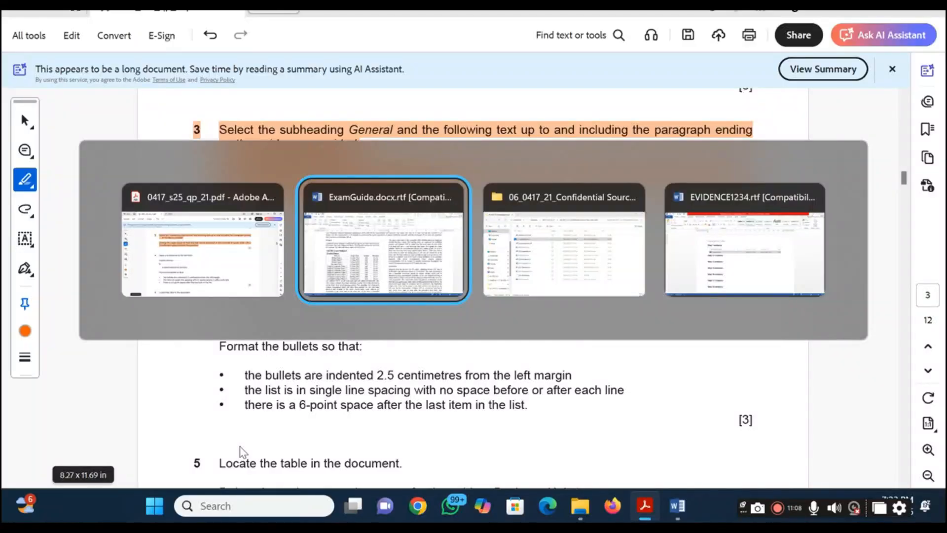
scroll(193, 289, up, 1)
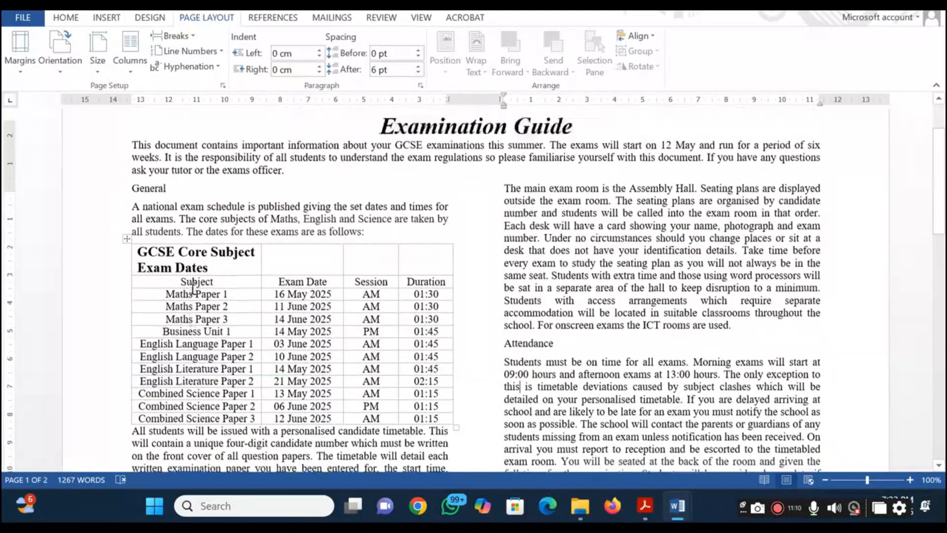
scroll(193, 289, up, 2)
scroll(193, 289, down, 10)
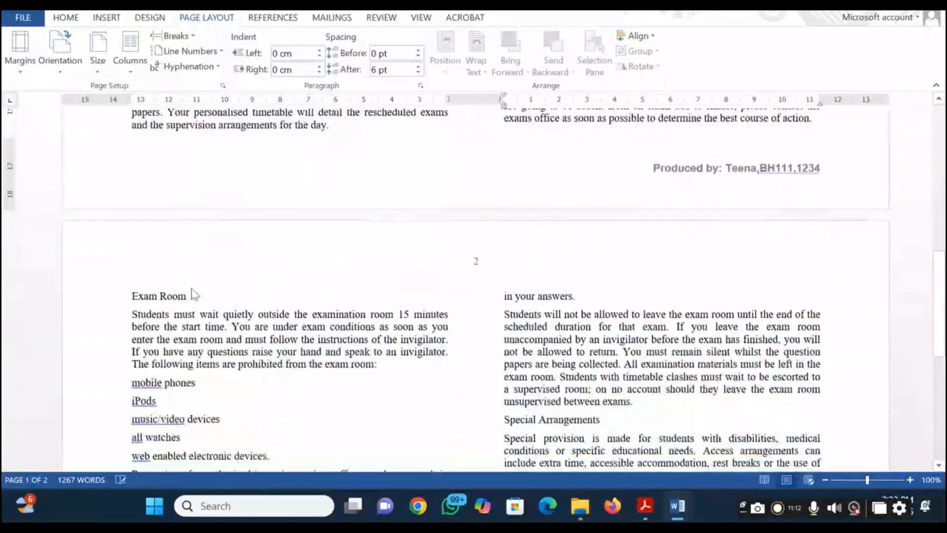
scroll(193, 293, down, 3)
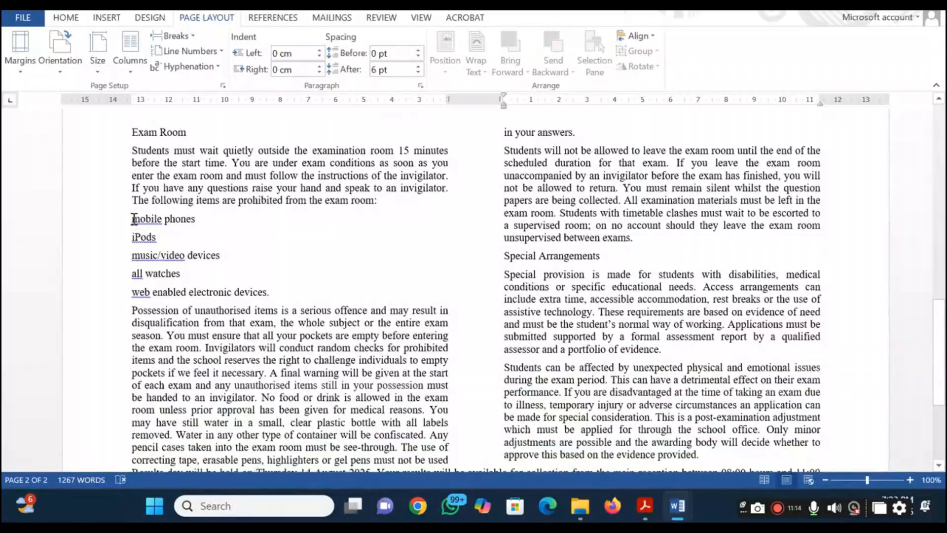
drag(133, 219, 271, 292)
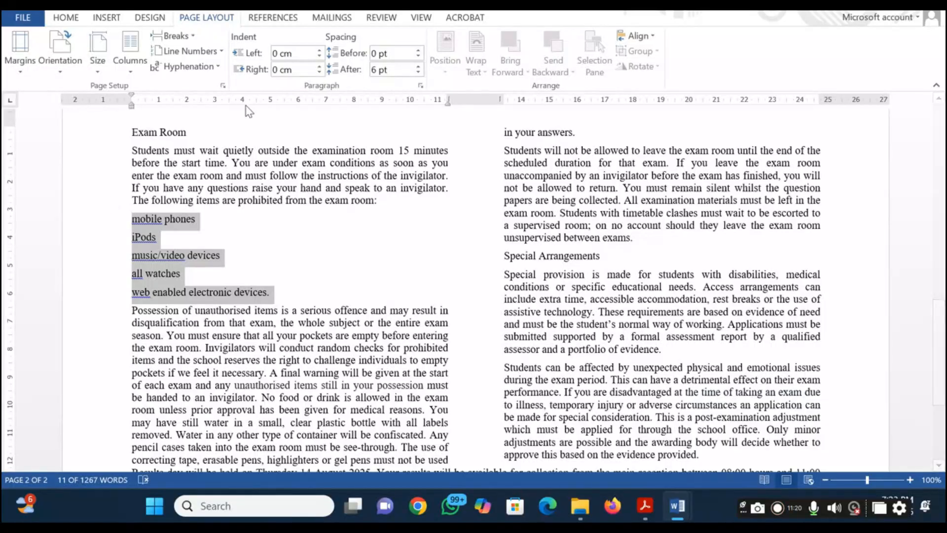
click(60, 19)
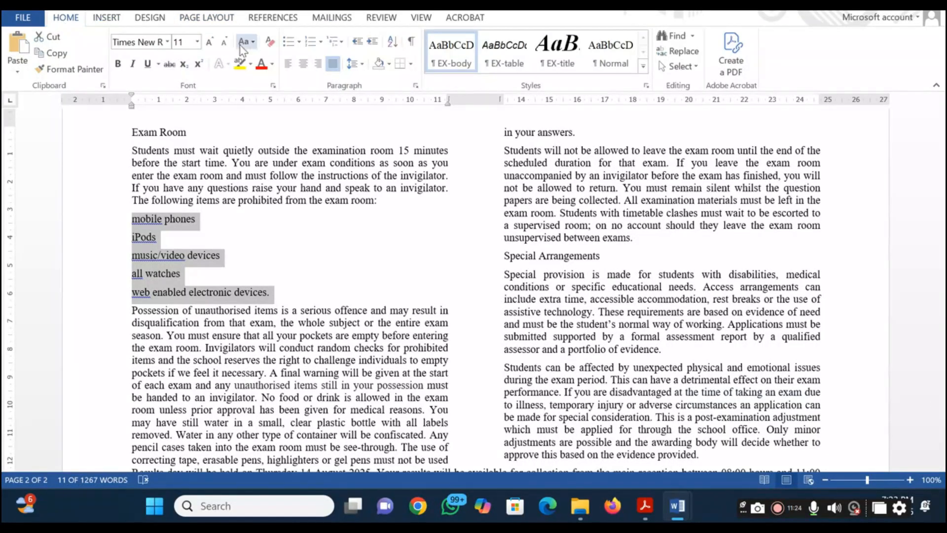
click(288, 44)
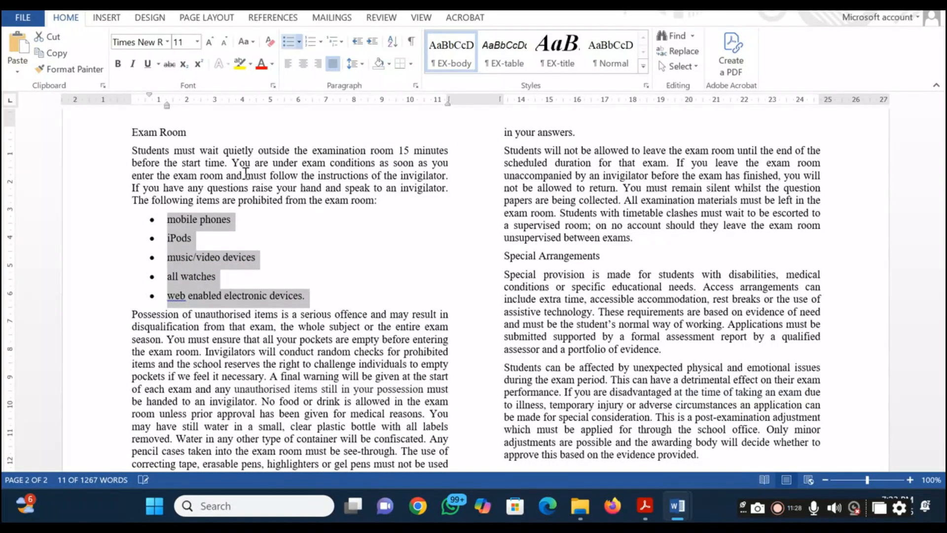
Format the bulleted list with a 2.5 cm left indent and 0 pt spacing after each item, as question 4 specifies
click(416, 85)
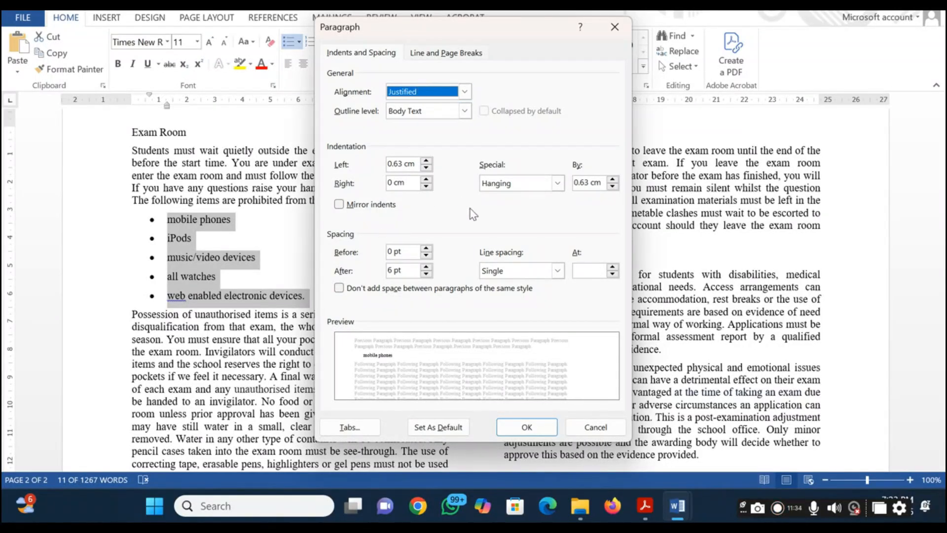
key(alt+Tab)
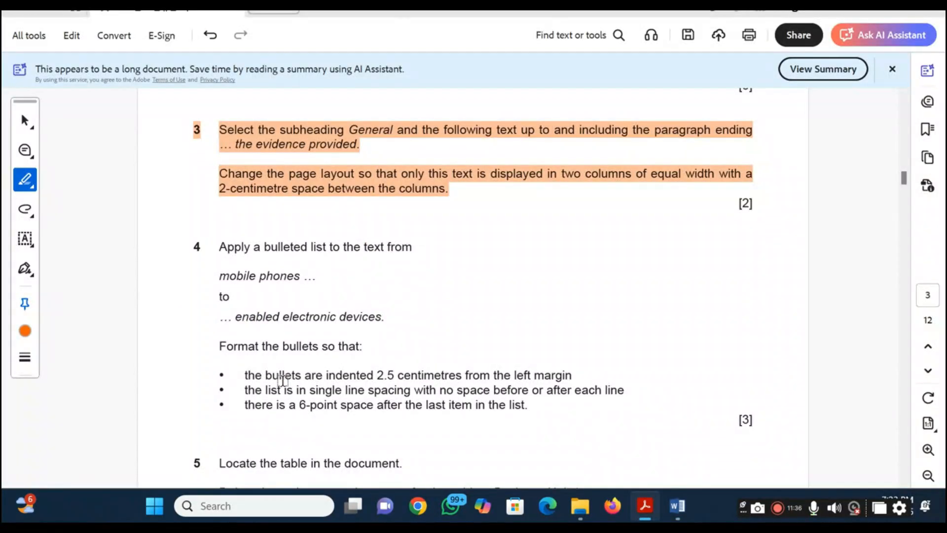
key(alt+Tab)
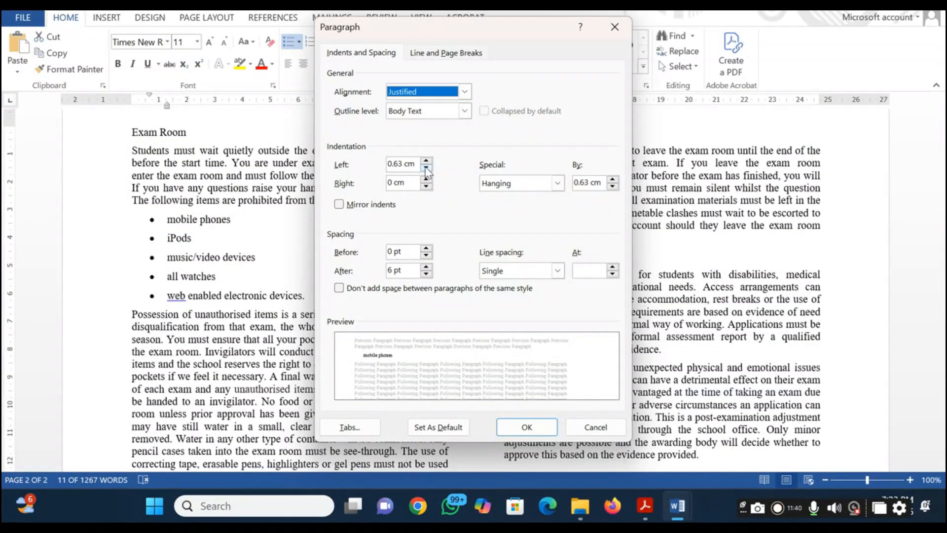
click(410, 162)
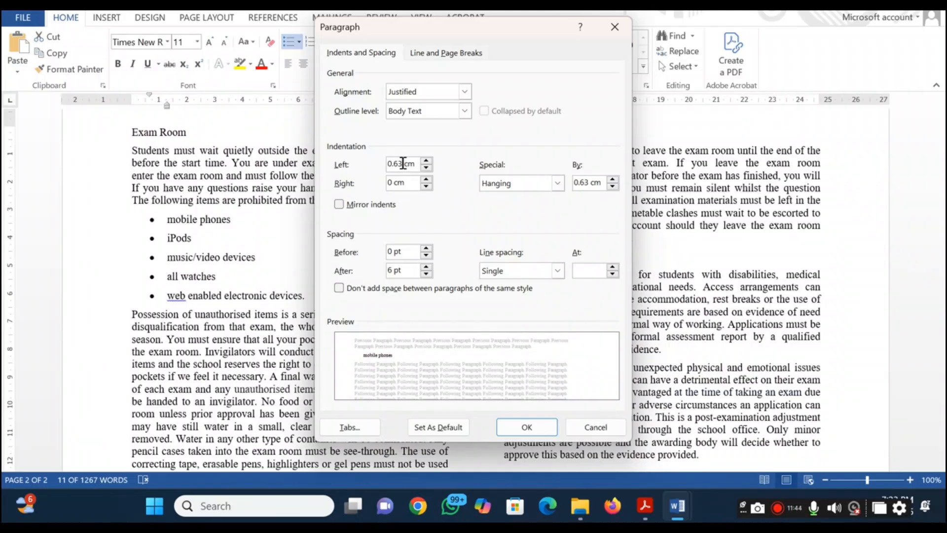
drag(403, 163, 366, 168)
text(2)
click(423, 275)
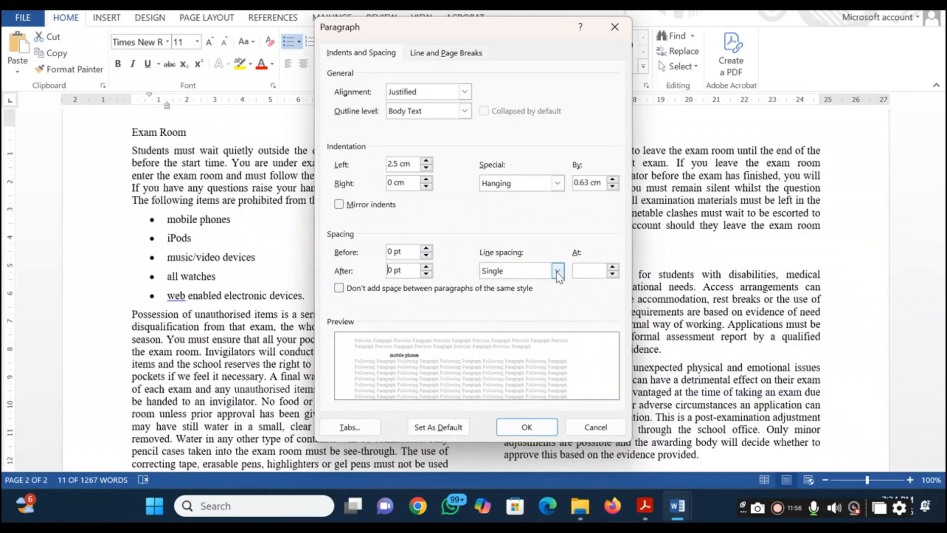
click(539, 434)
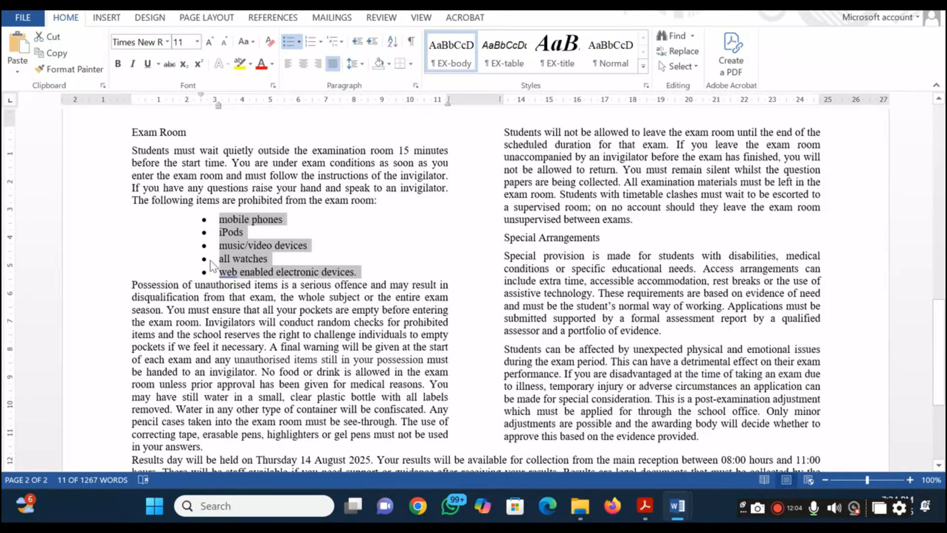
Try 6 pt spacing before the paragraph starting "Possession of unauthorised items" below the list, and undo it
key(alt+Tab)
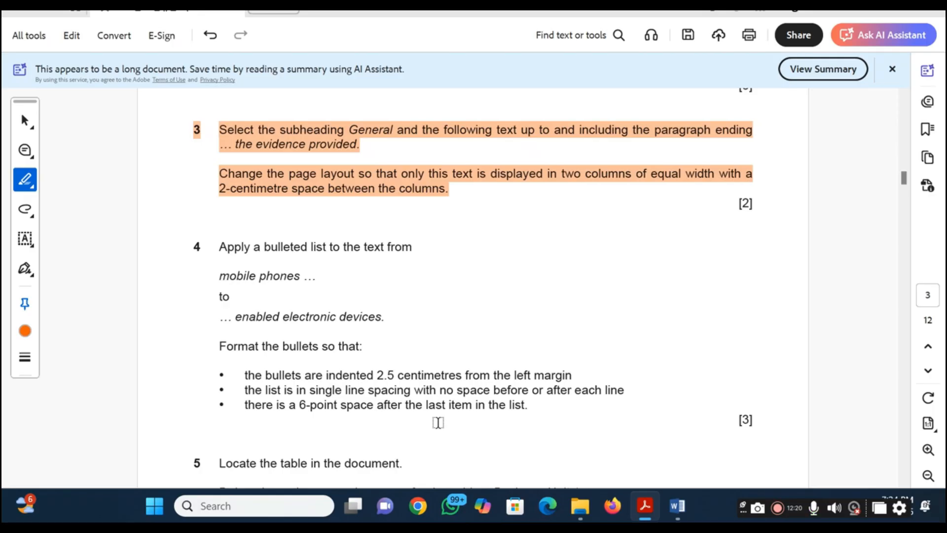
key(alt+Tab)
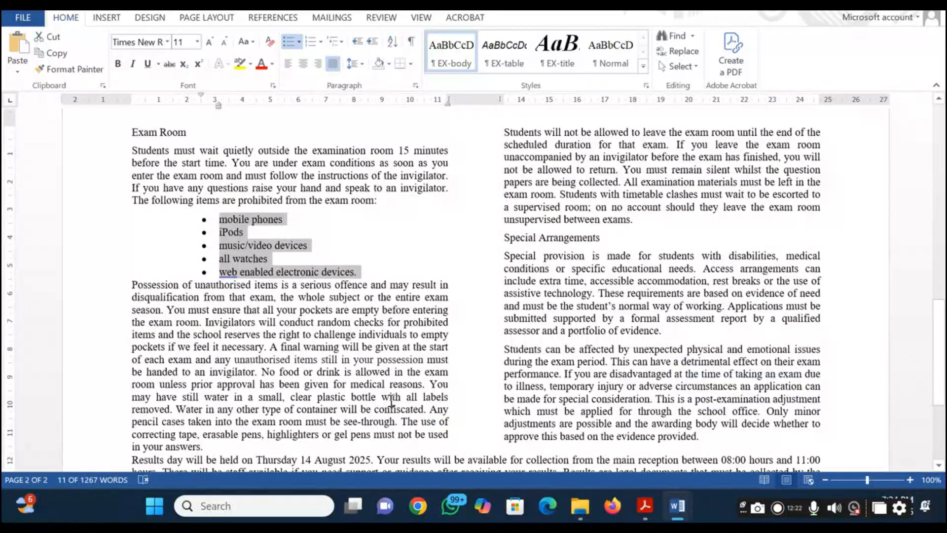
click(383, 274)
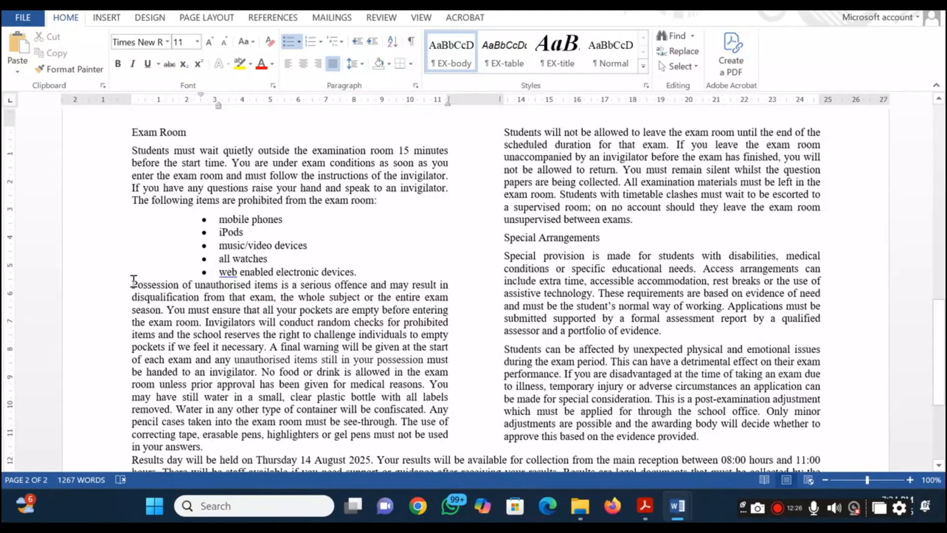
drag(133, 281, 201, 295)
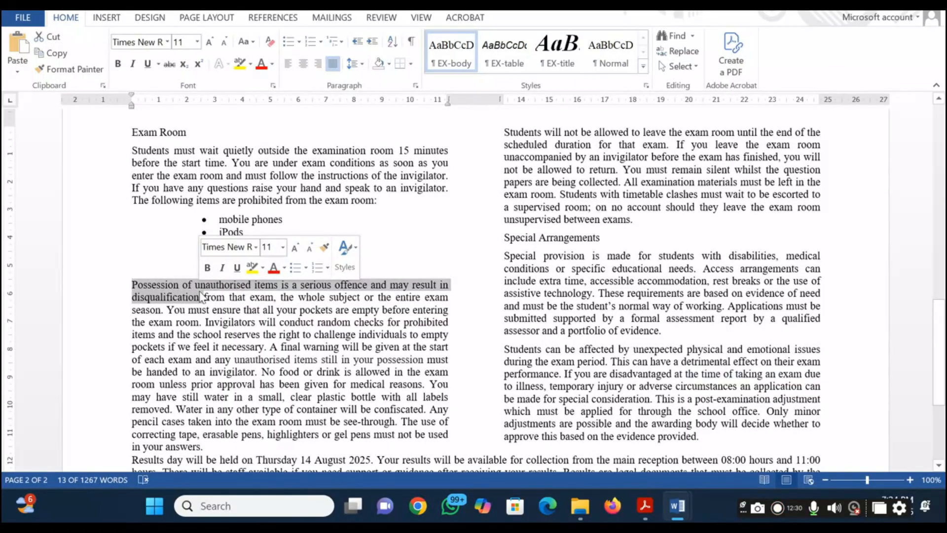
click(416, 87)
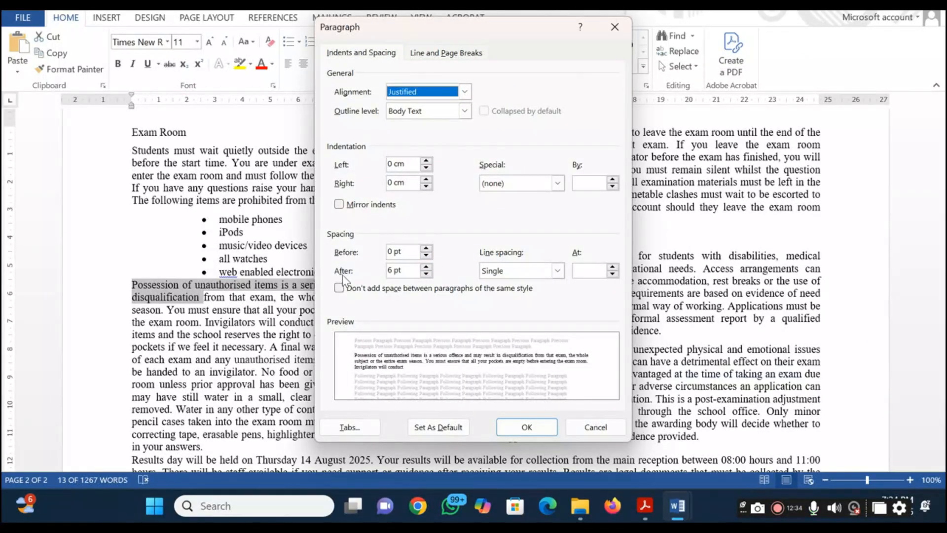
click(426, 249)
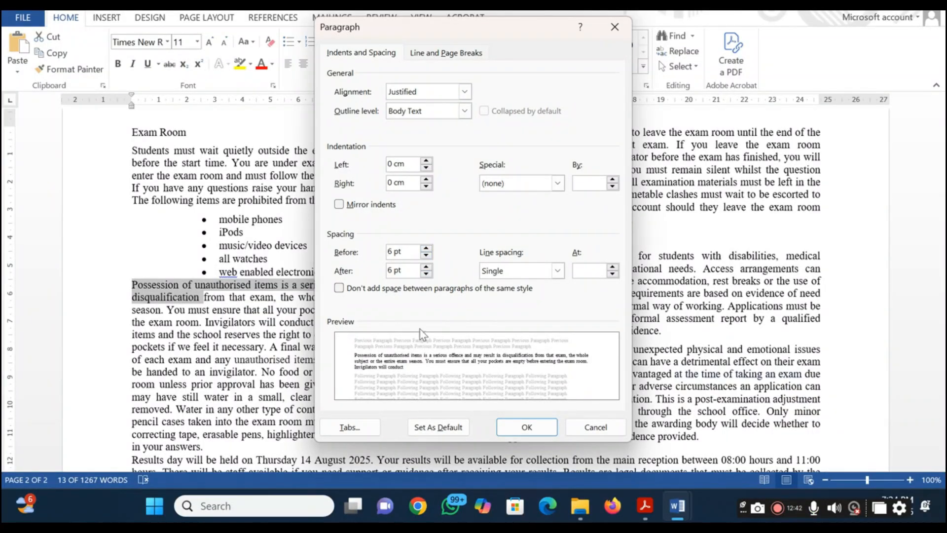
click(523, 432)
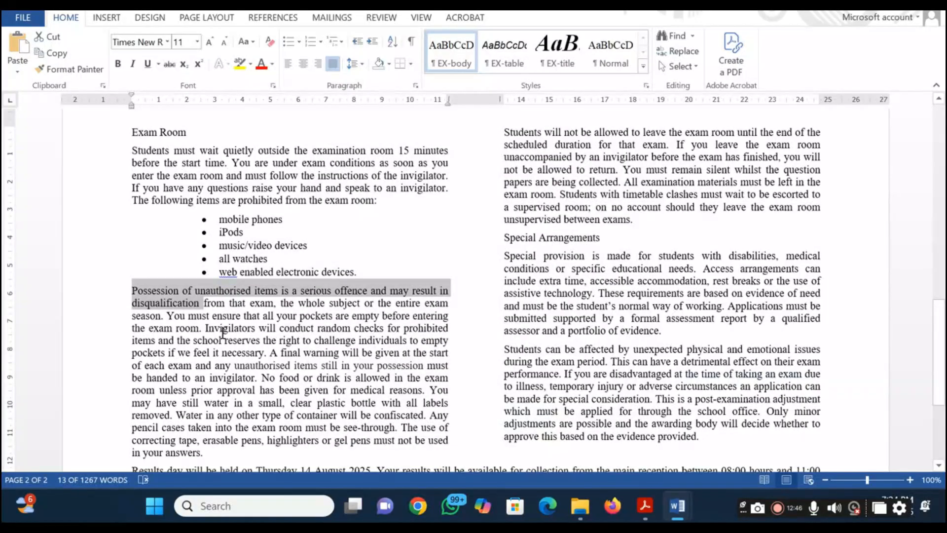
click(209, 290)
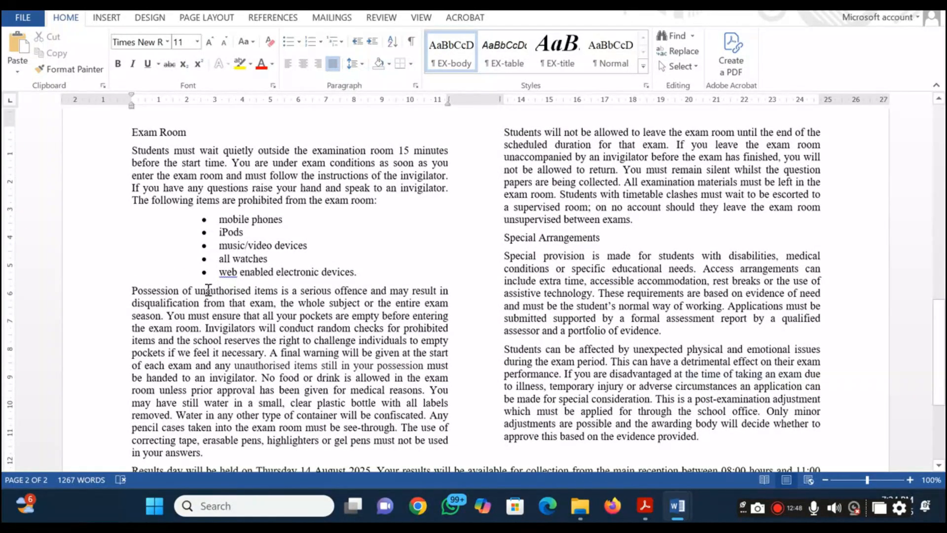
key(ctrl+z)
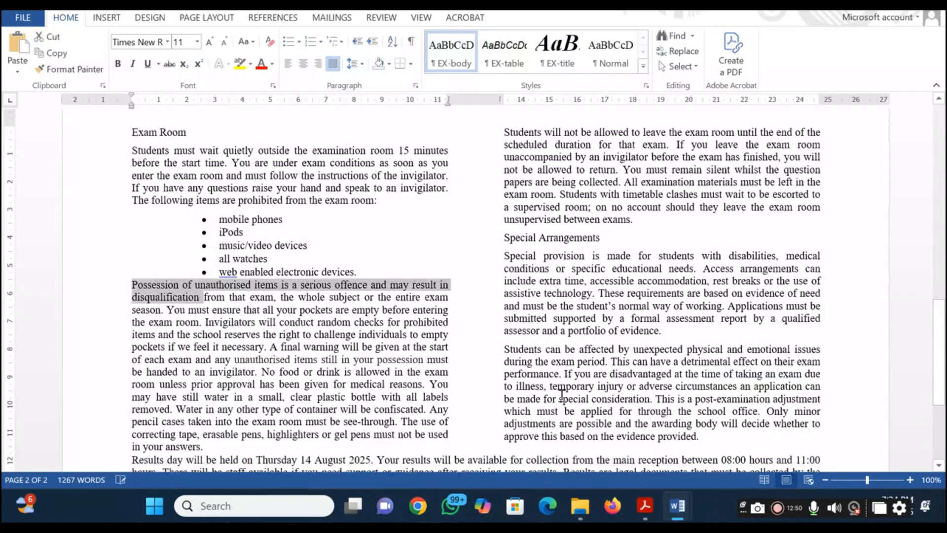
click(314, 335)
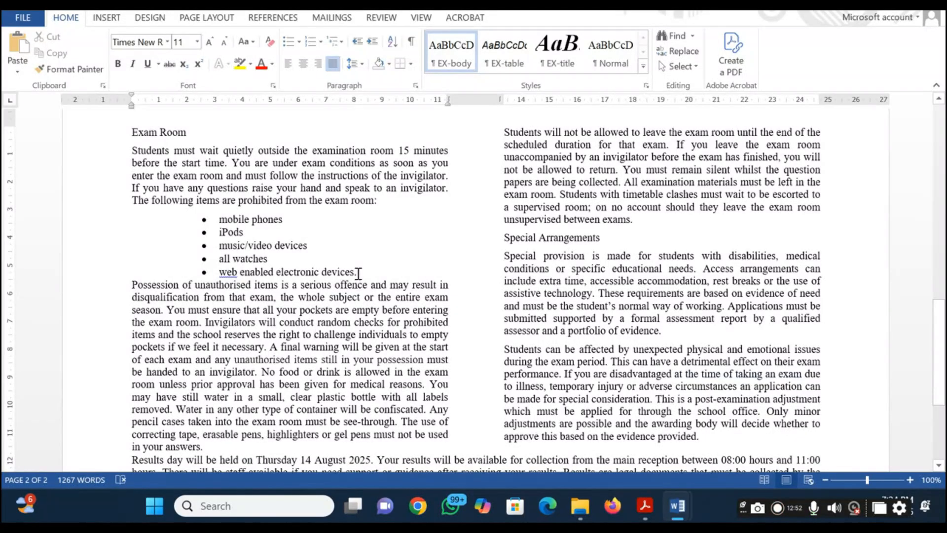
Set 6 pt spacing after the last bulleted item, "web enabled electronic devices."
click(358, 273)
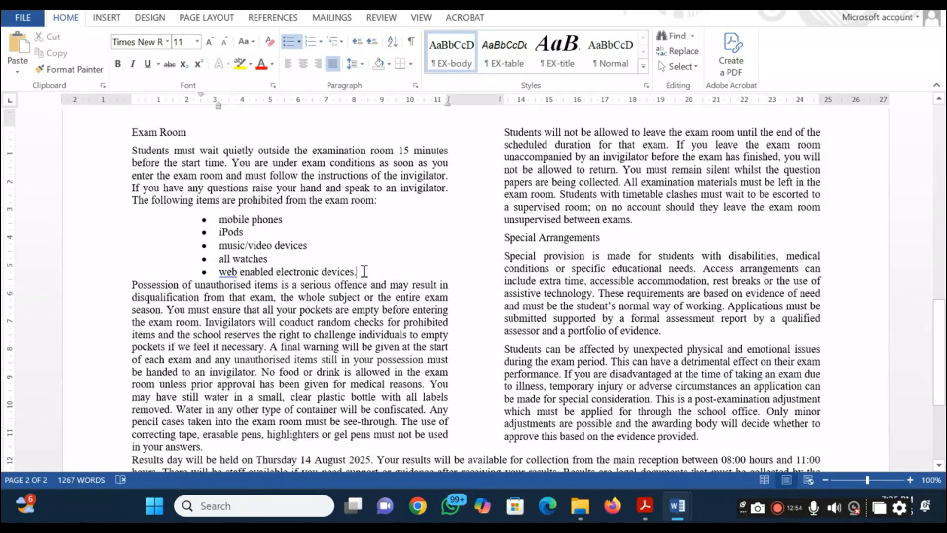
drag(364, 272, 277, 272)
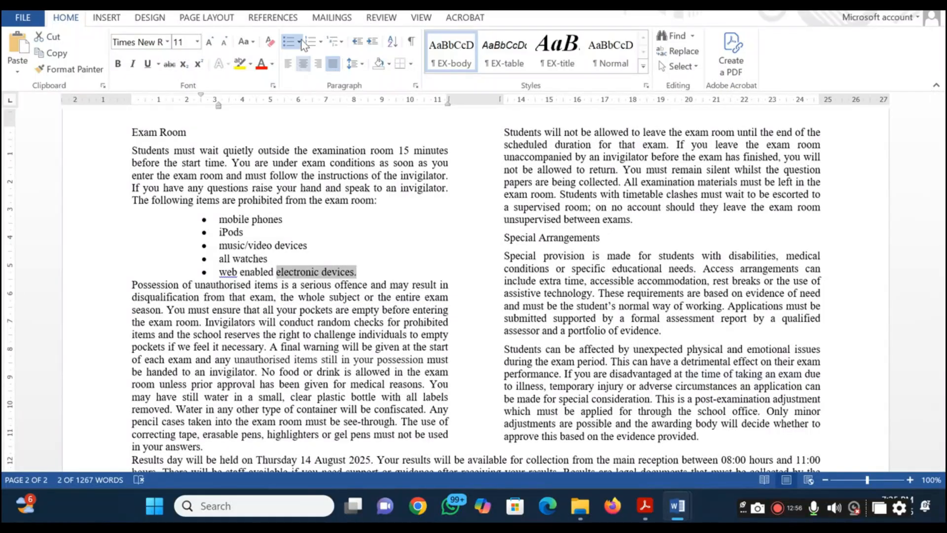
click(415, 86)
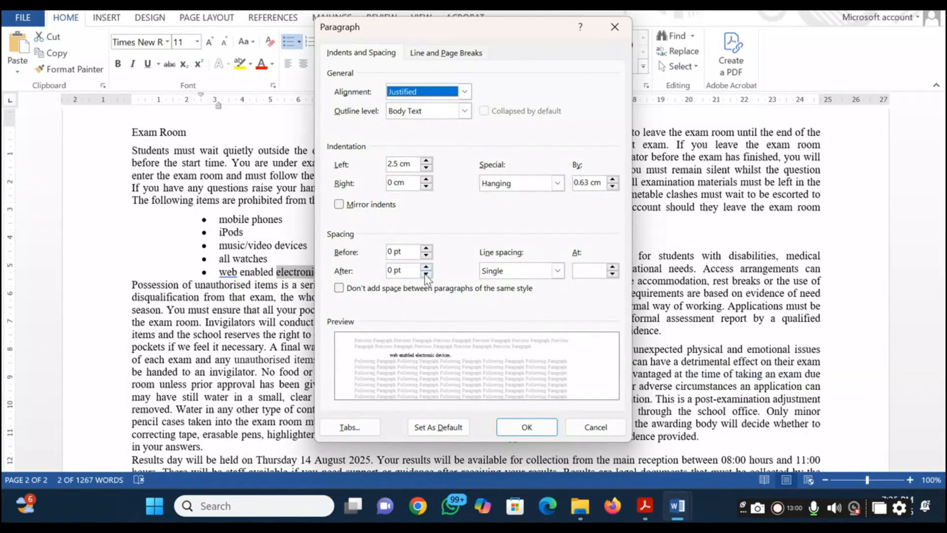
click(426, 268)
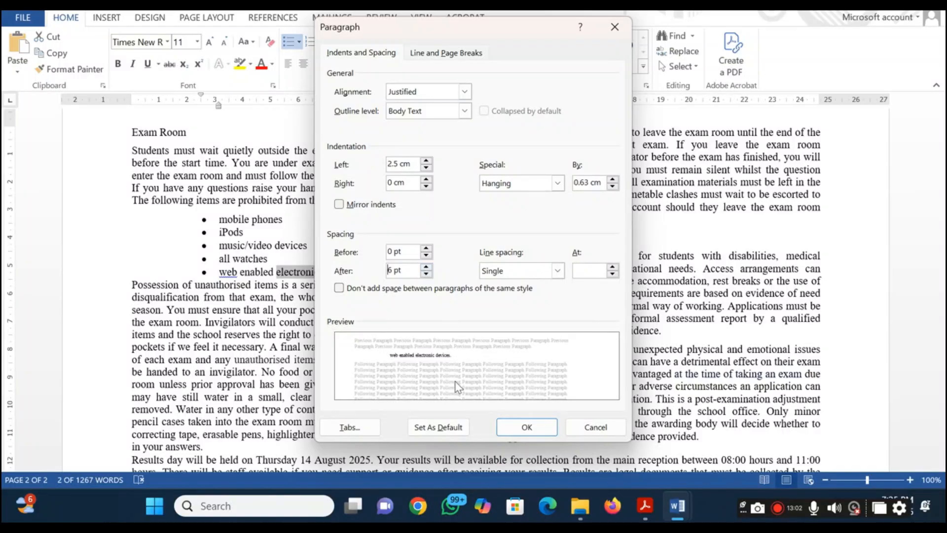
click(520, 433)
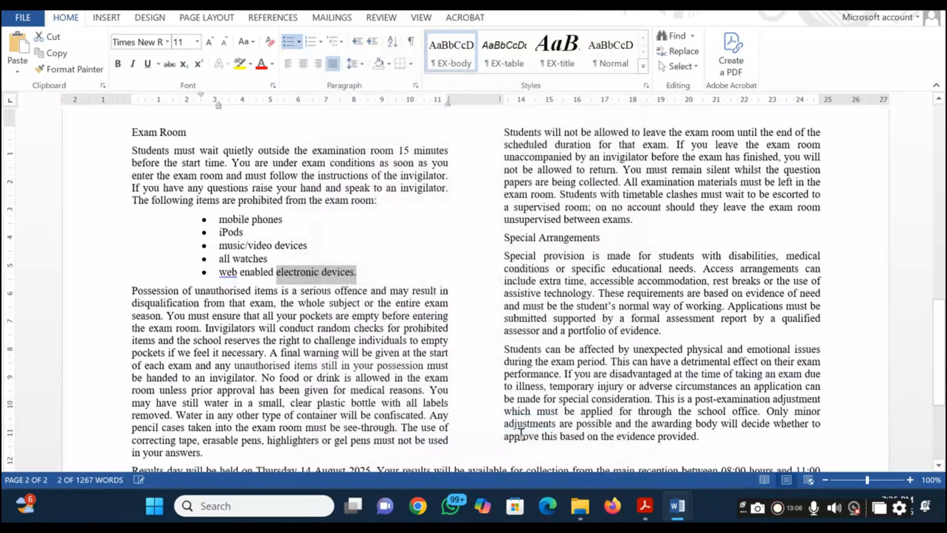
click(347, 375)
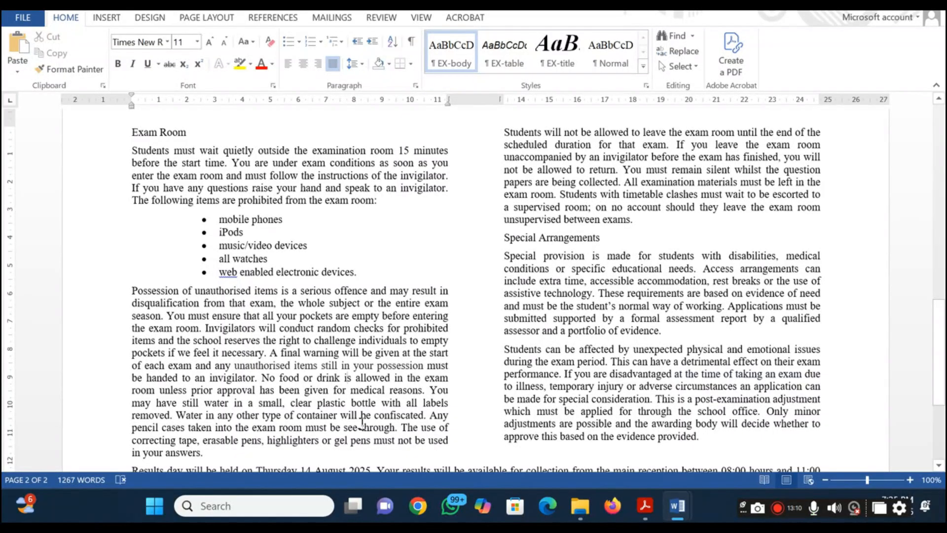
Switch to the question paper PDF, highlight all of question 4 in orange and read question 5
key(alt+Tab)
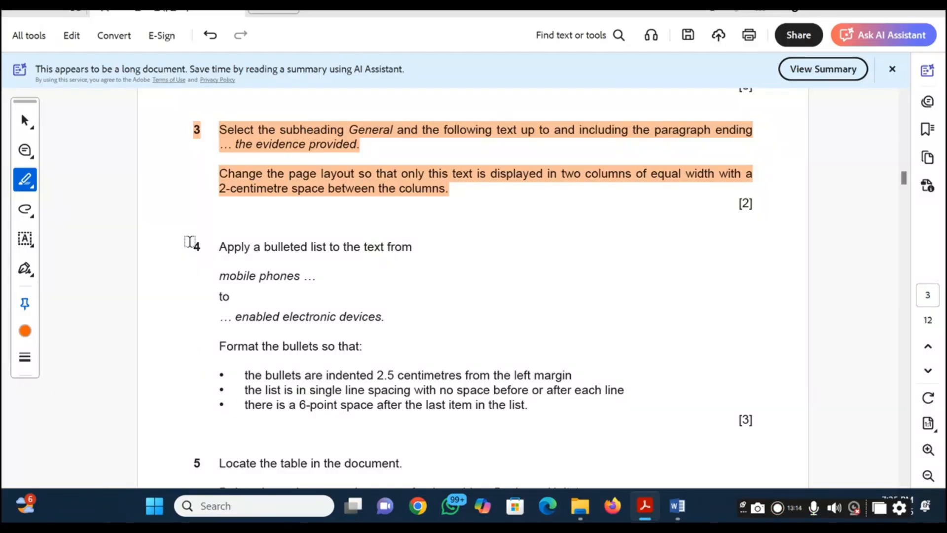
drag(190, 242, 539, 413)
scroll(538, 414, down, 3)
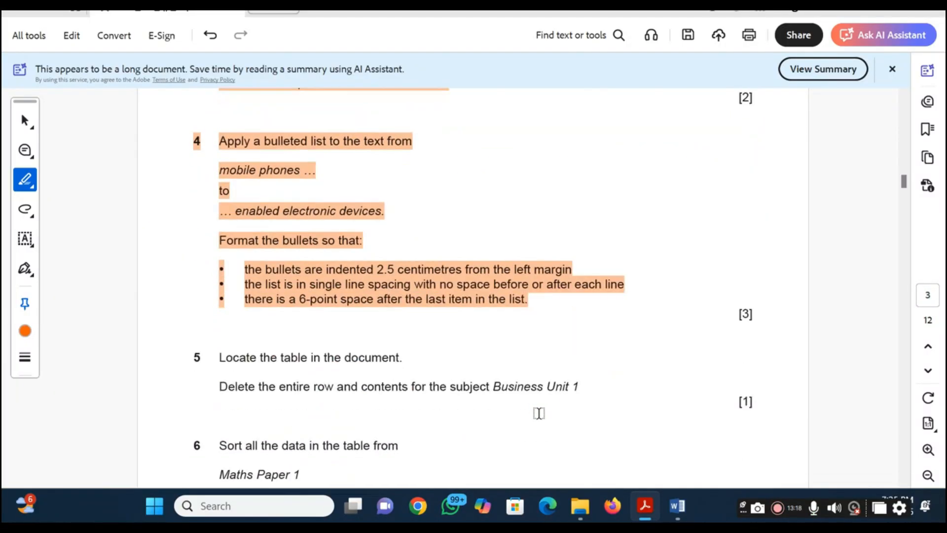
scroll(539, 413, down, 3)
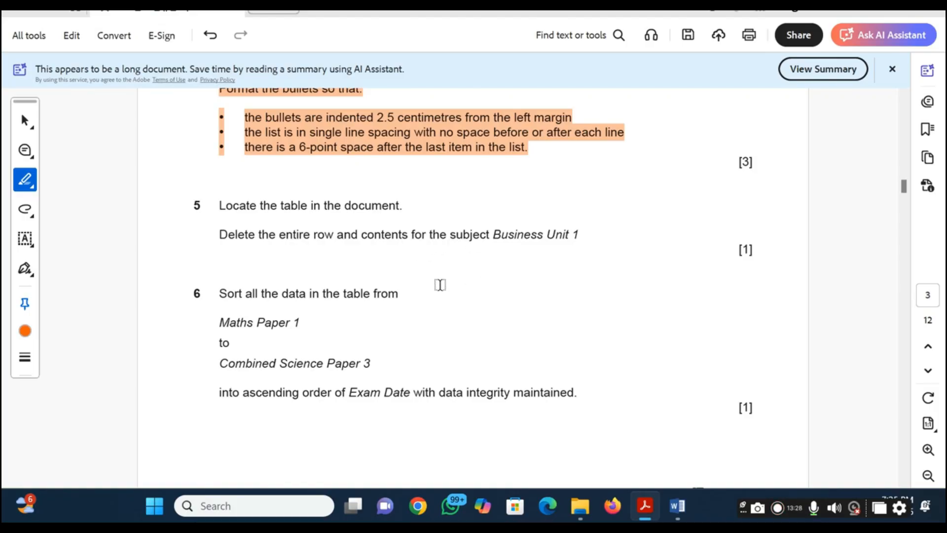
Switch to the ExamGuide document and delete the entire "Business Unit 1" row from the GCSE Core Subject Exam Dates table
key(alt+Tab)
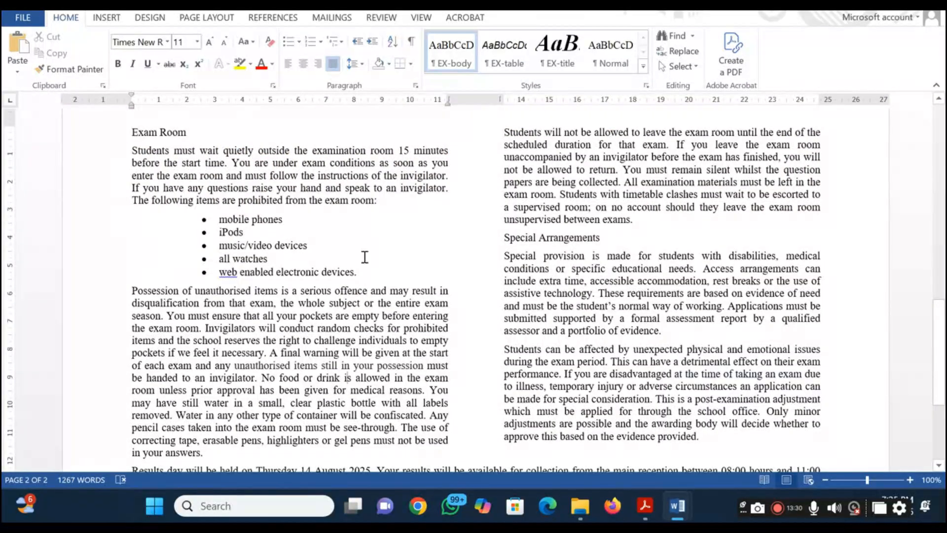
scroll(228, 301, down, 5)
scroll(227, 300, up, 10)
scroll(227, 300, up, 10)
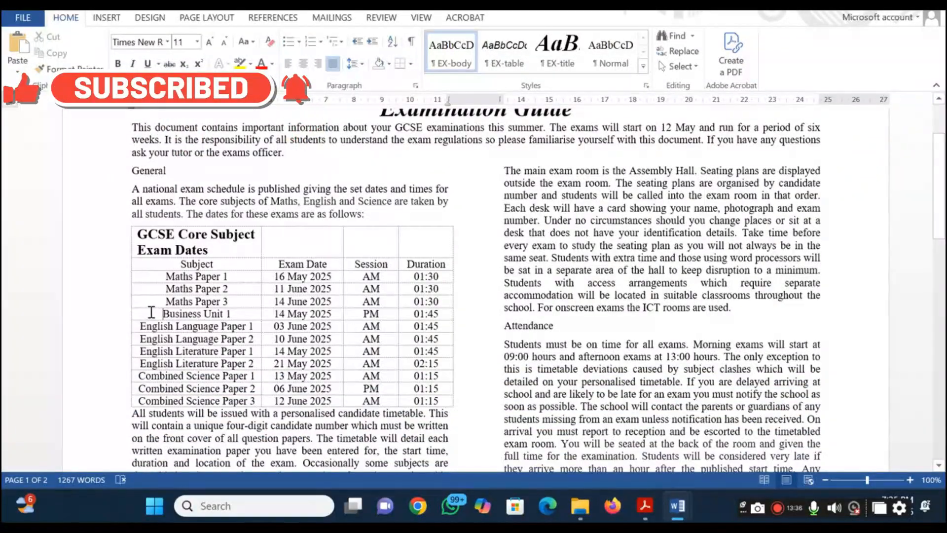
click(152, 312)
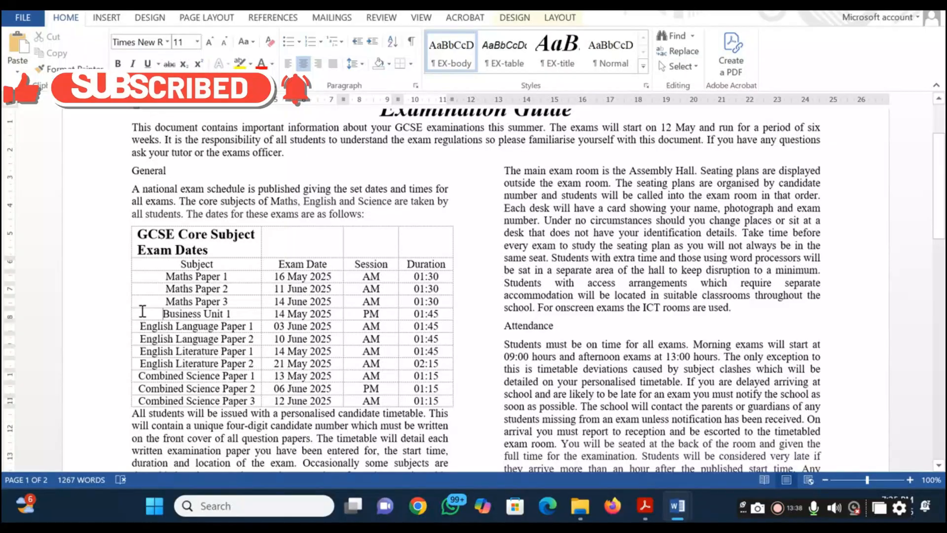
drag(163, 313, 439, 315)
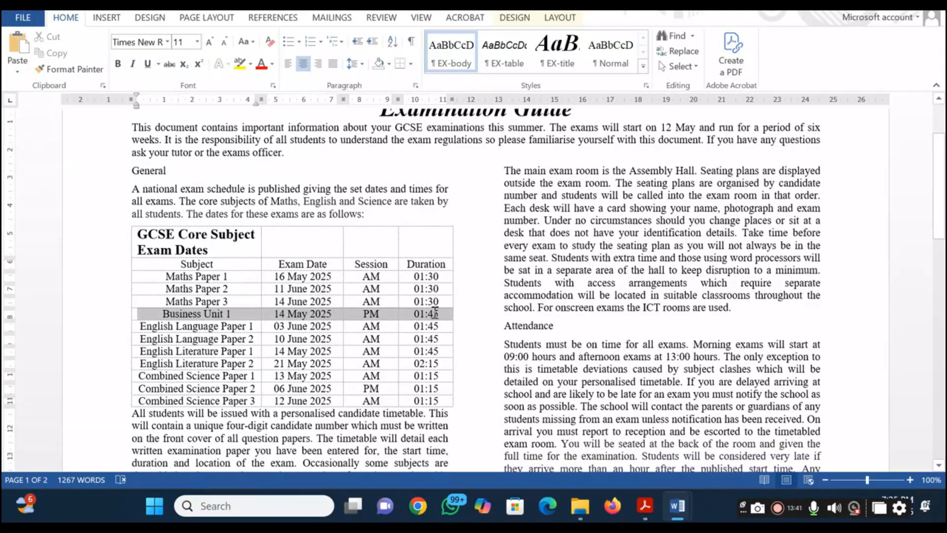
right_click(308, 323)
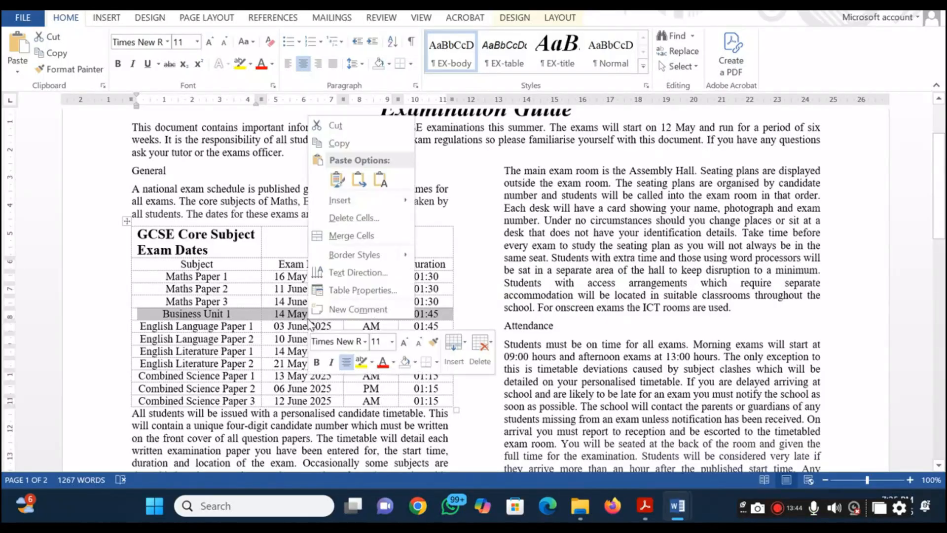
click(367, 220)
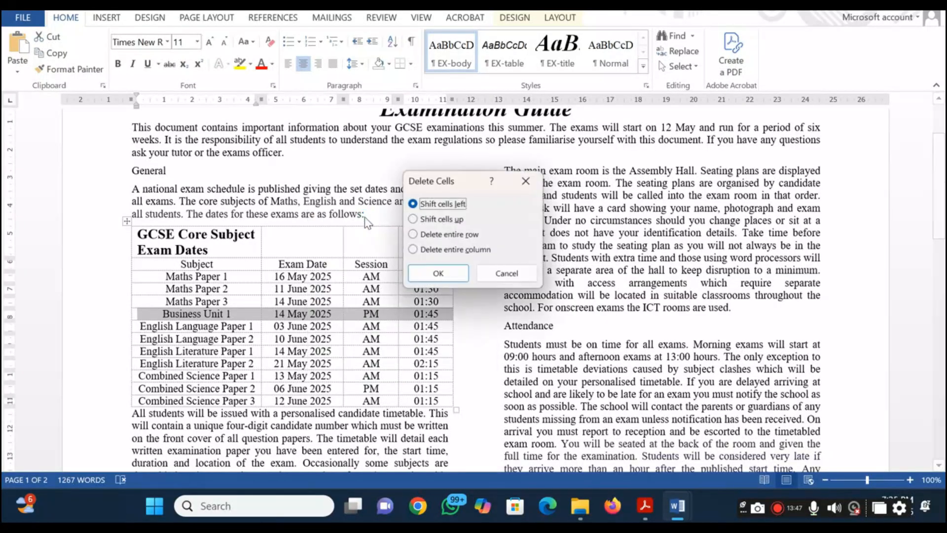
click(423, 236)
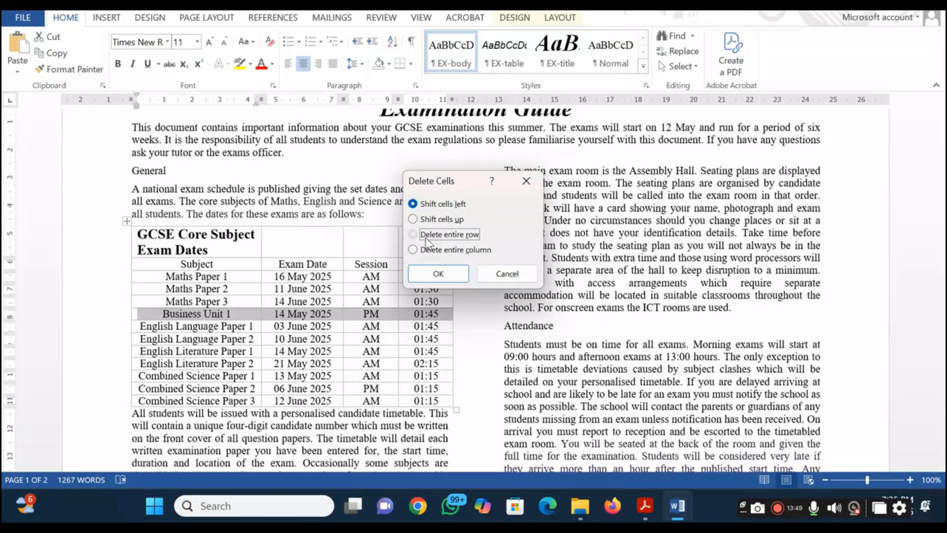
click(432, 275)
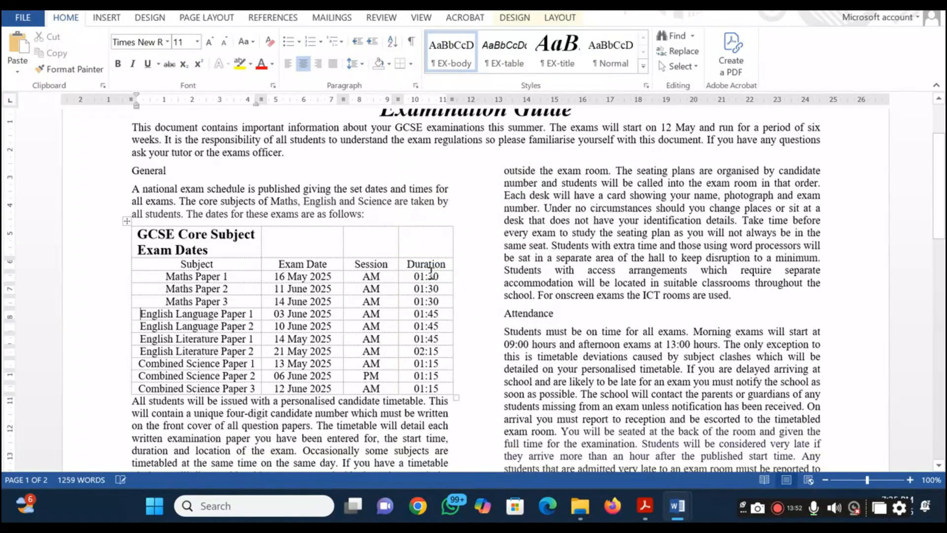
Return to the question paper PDF, highlight question 5 and read the sorting instructions in question 6
key(alt+Tab)
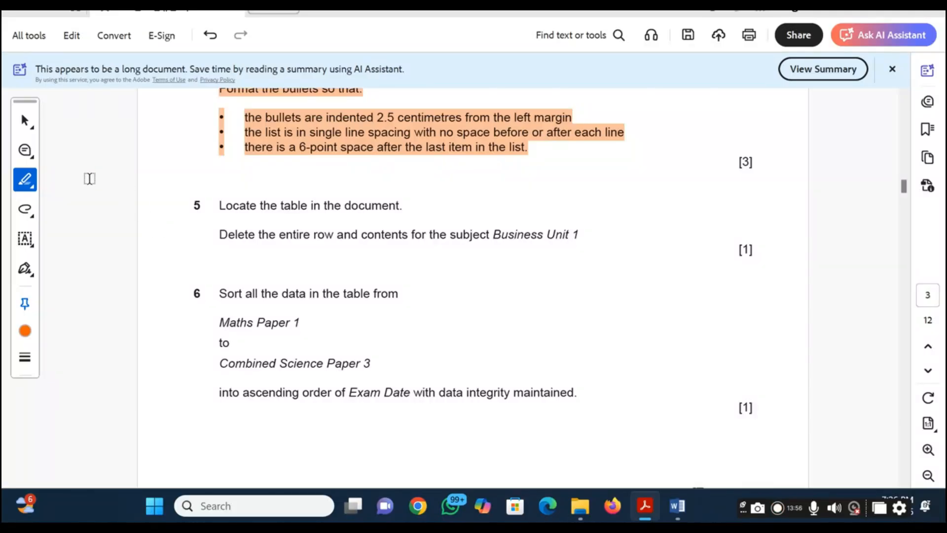
drag(186, 197, 586, 220)
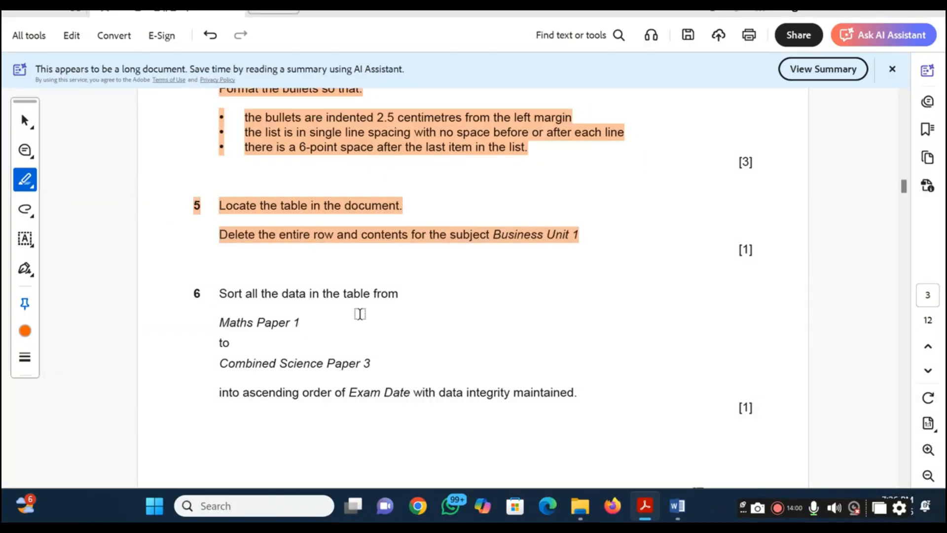
scroll(360, 313, down, 1)
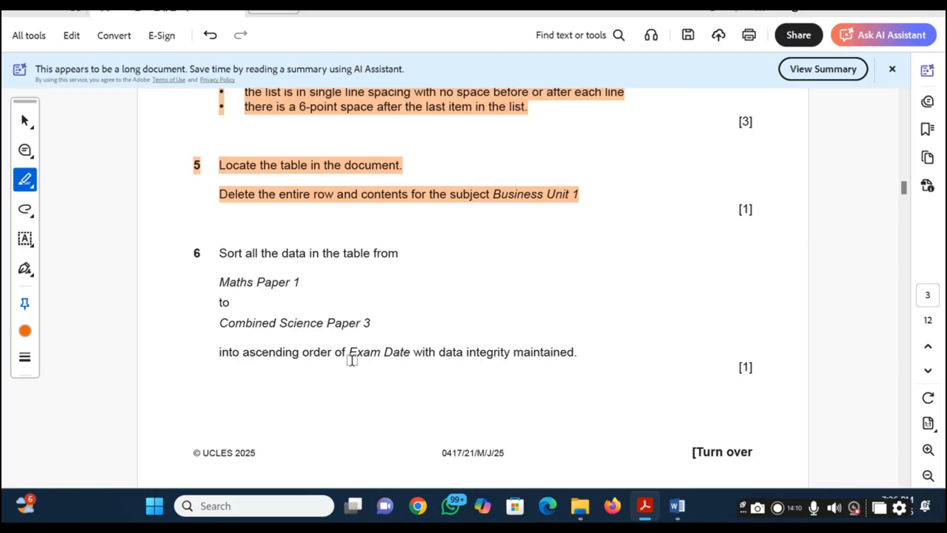
scroll(405, 369, down, 1)
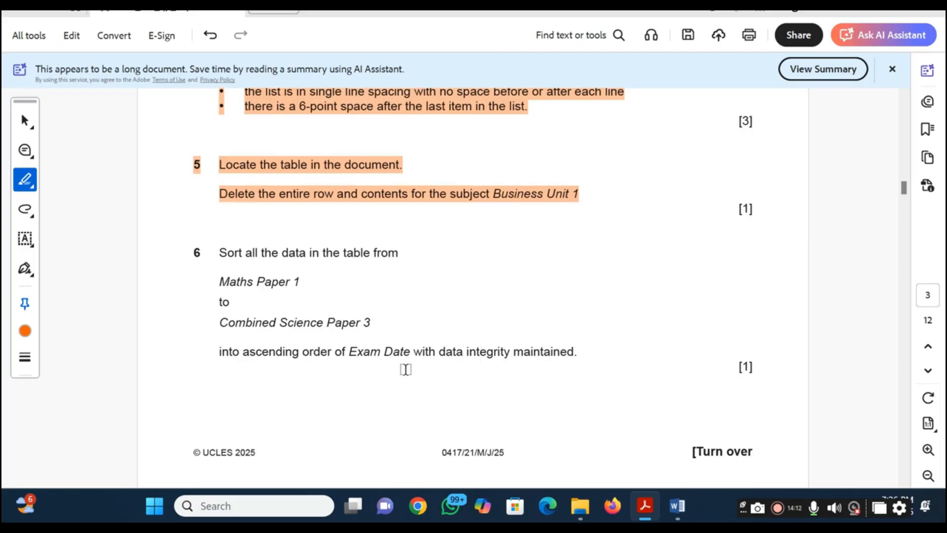
scroll(405, 370, down, 1)
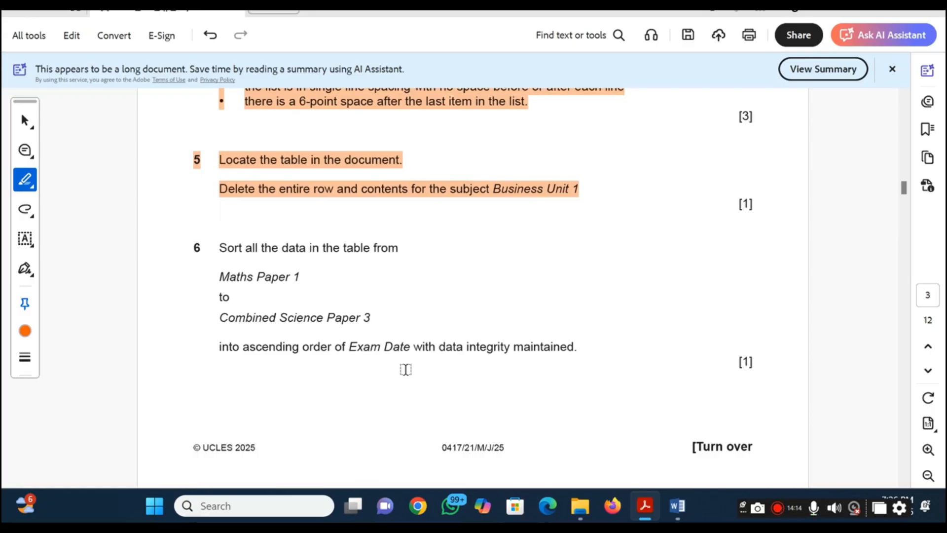
key(alt+Tab)
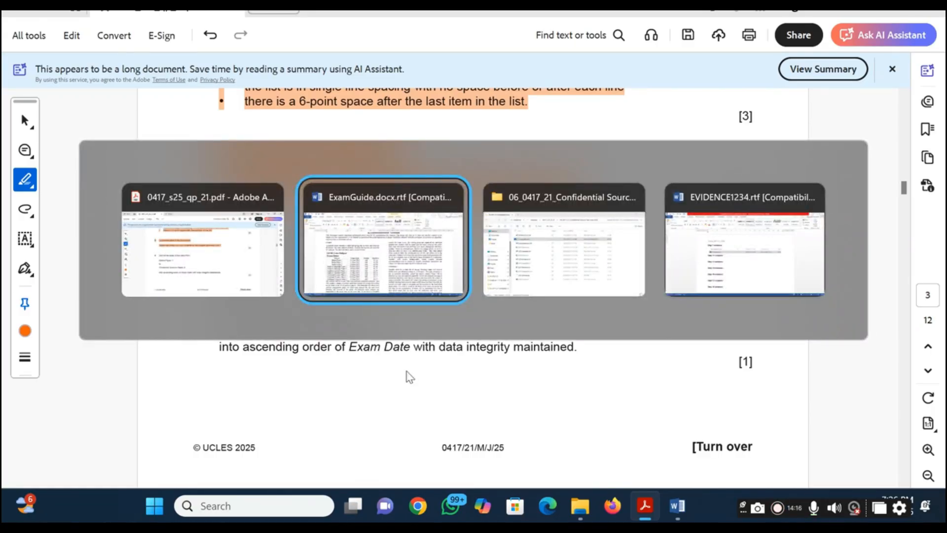
key(alt+shift+Tab)
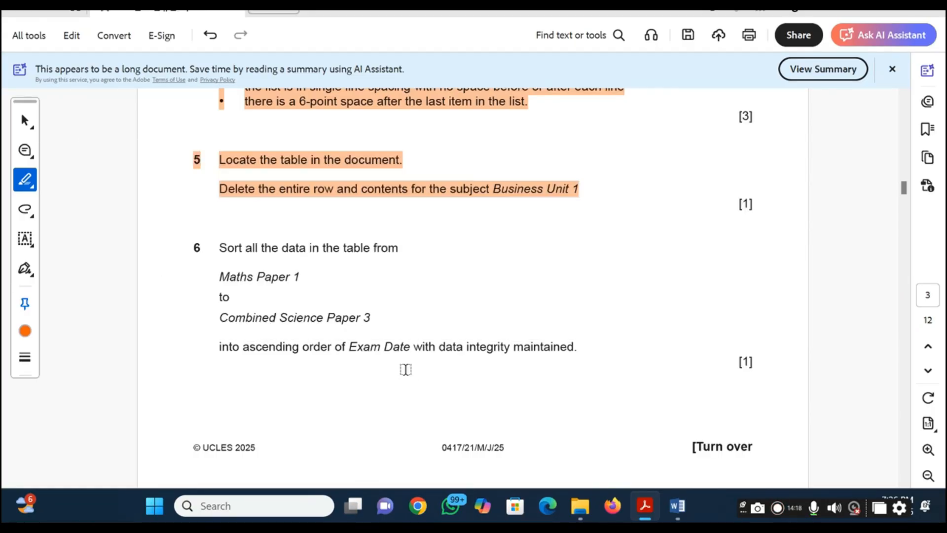
In ExamGuide, sort the table rows from Maths Paper 1 to Combined Science Paper 3 by Column 2 as Date, ascending, without a header row
key(alt+Tab)
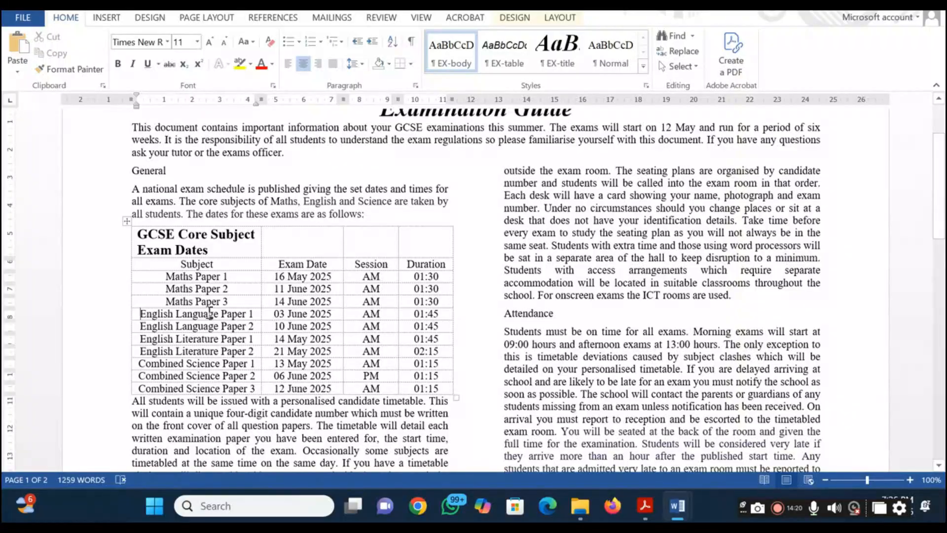
drag(155, 278, 422, 391)
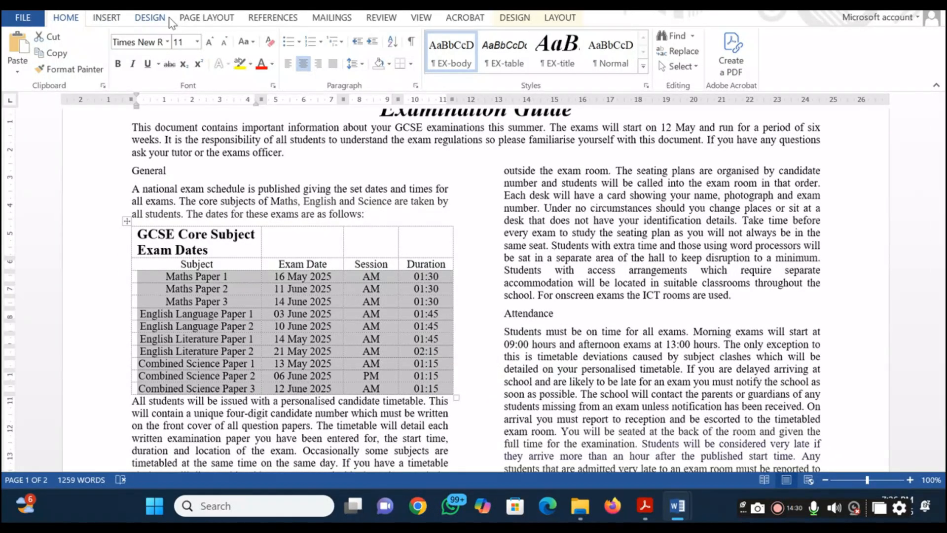
click(515, 17)
click(561, 18)
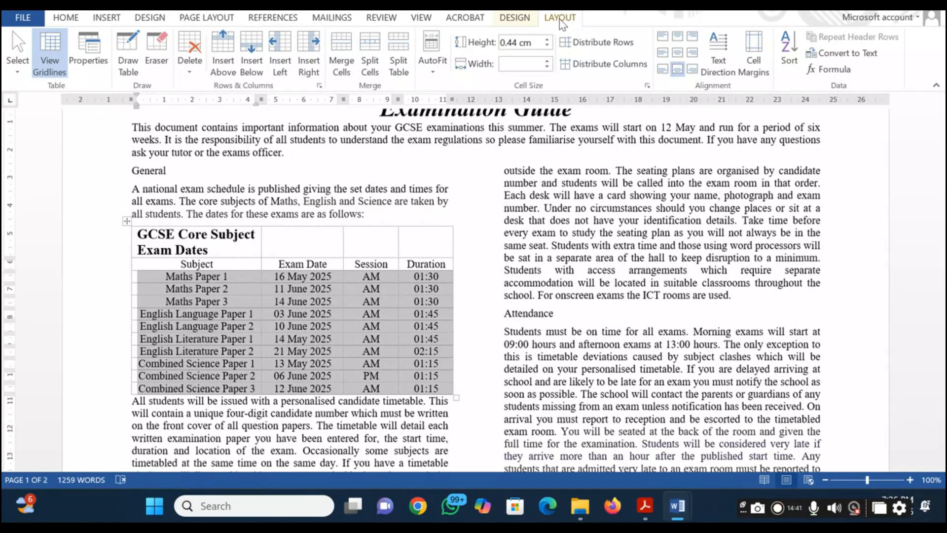
click(791, 58)
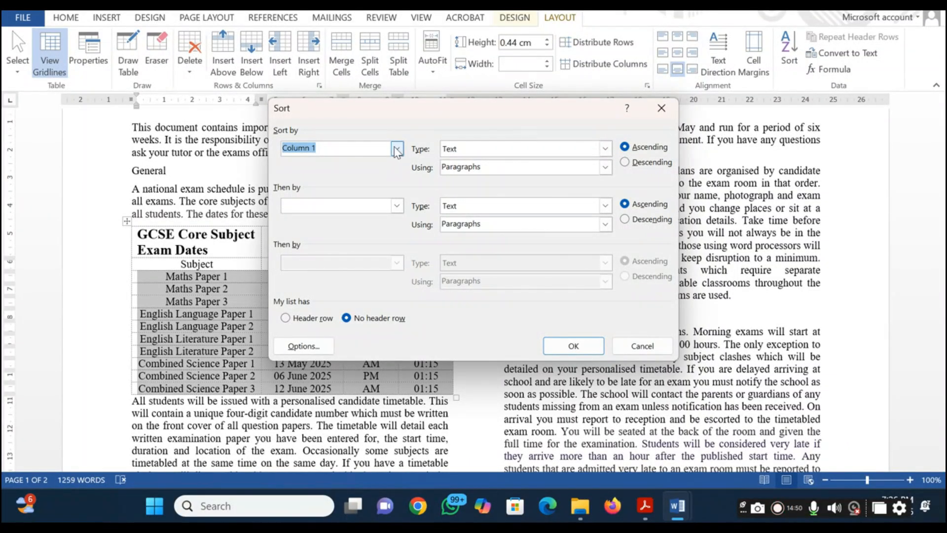
click(397, 149)
click(392, 118)
click(398, 149)
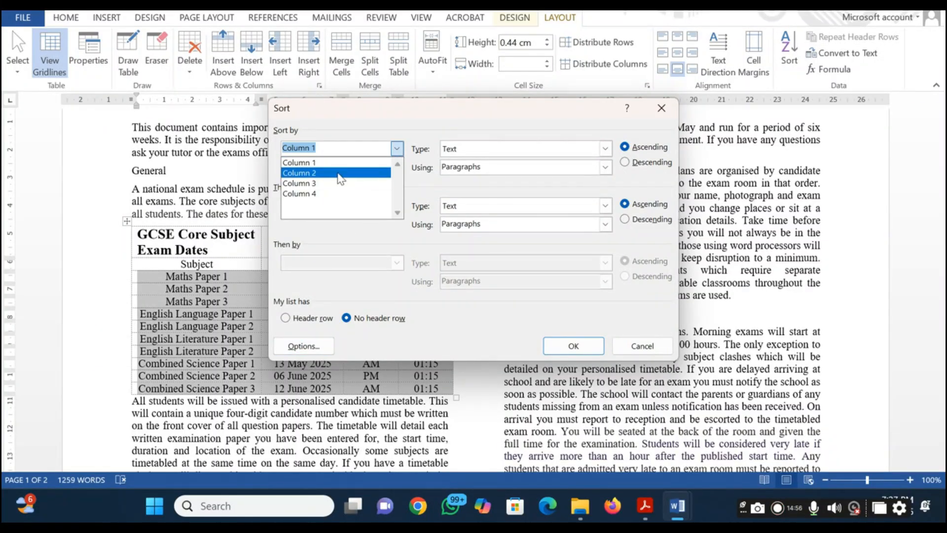
click(339, 173)
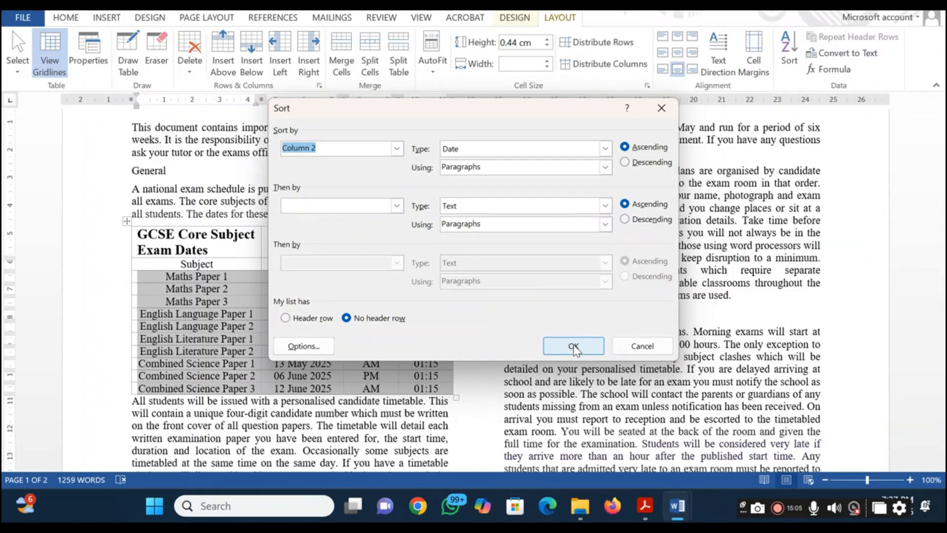
click(573, 347)
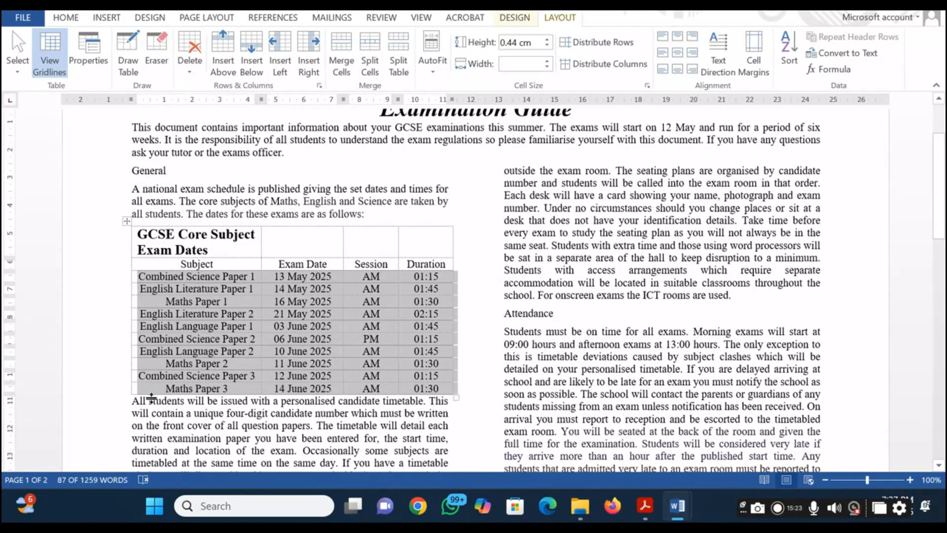
Highlight question 6 in the question paper PDF, return to ExamGuide and deselect the sorted table rows
key(alt+Tab)
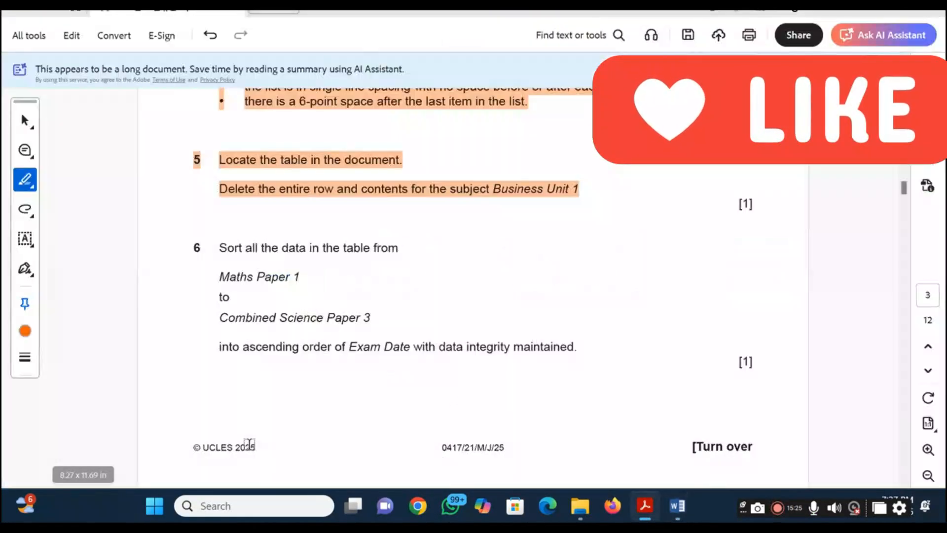
drag(577, 347, 205, 250)
key(alt+Tab)
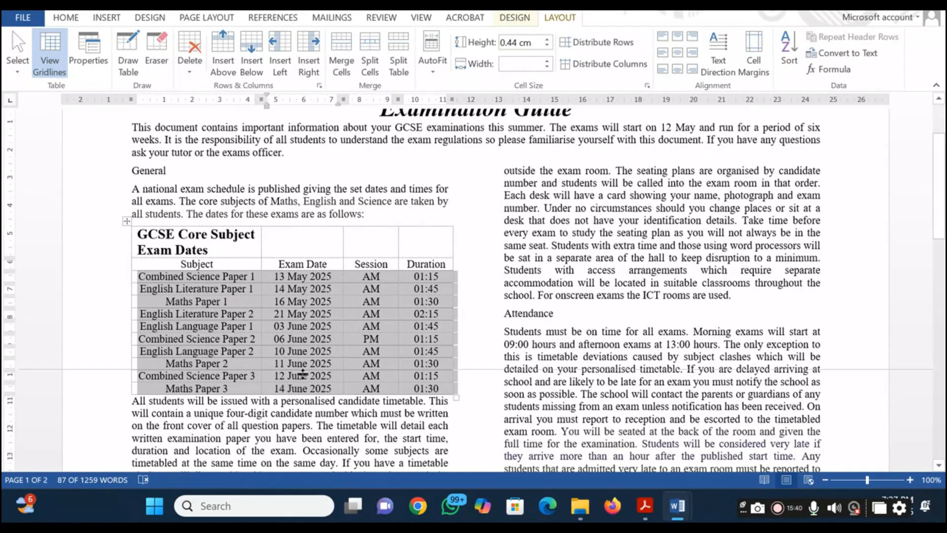
click(258, 305)
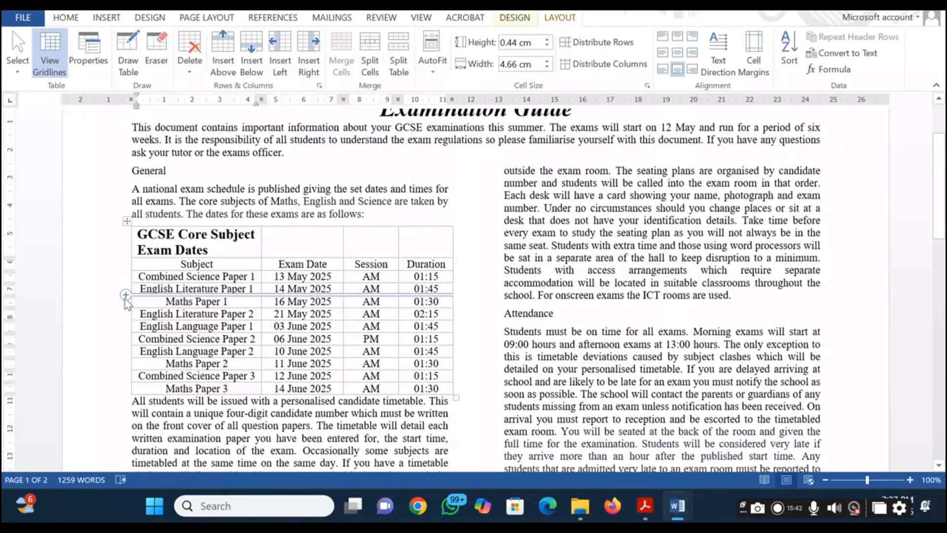
scroll(302, 416, down, 3)
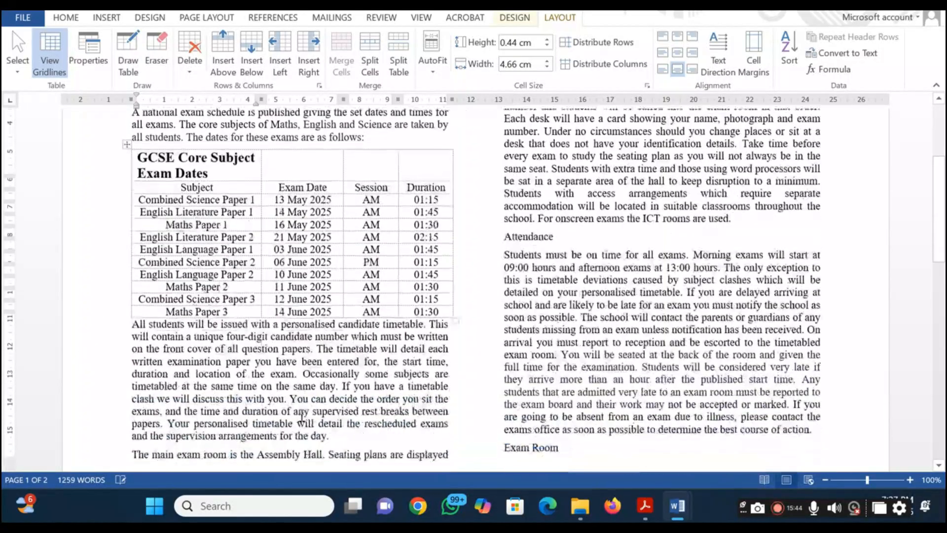
Read question 7 in the question paper PDF, then apply ½ pt inside borders to the whole GCSE Core Subject Exam Dates table in ExamGuide
key(alt+Tab)
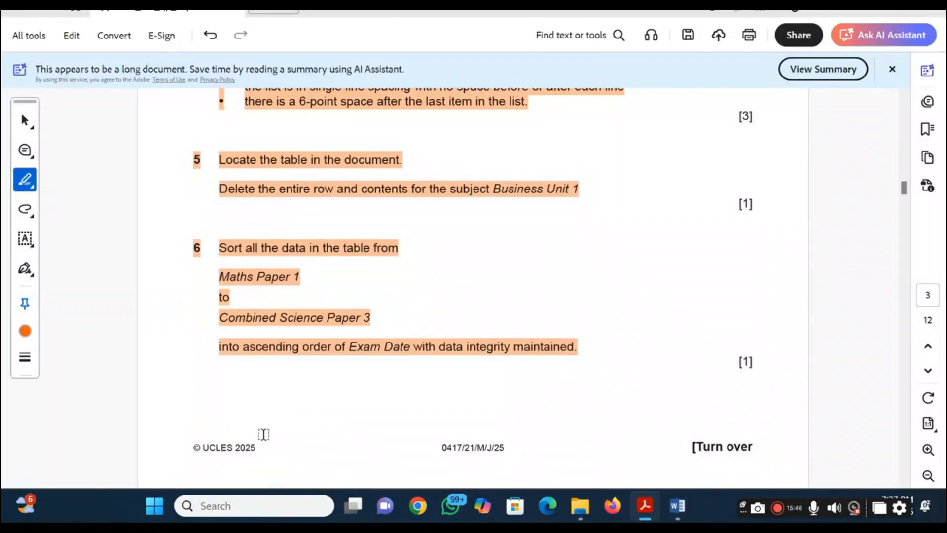
scroll(262, 419, down, 6)
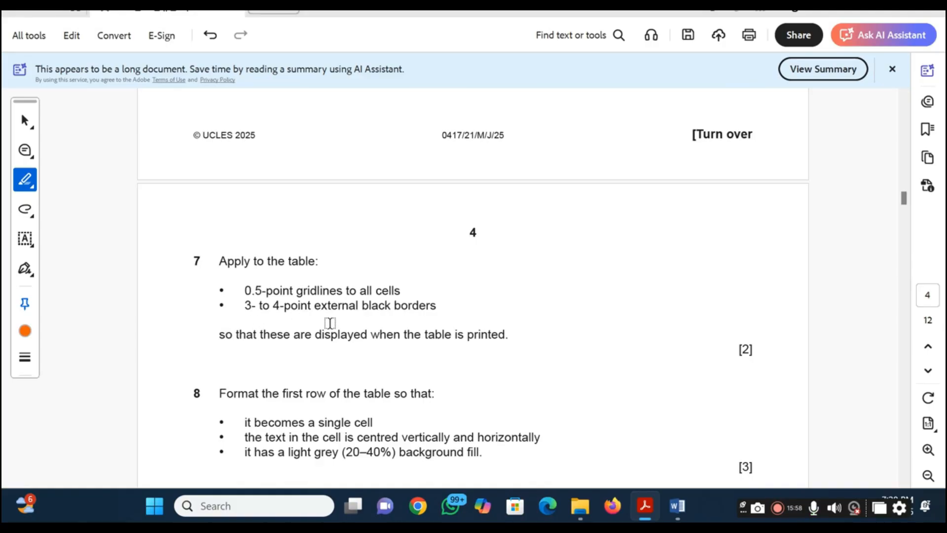
key(alt+Tab)
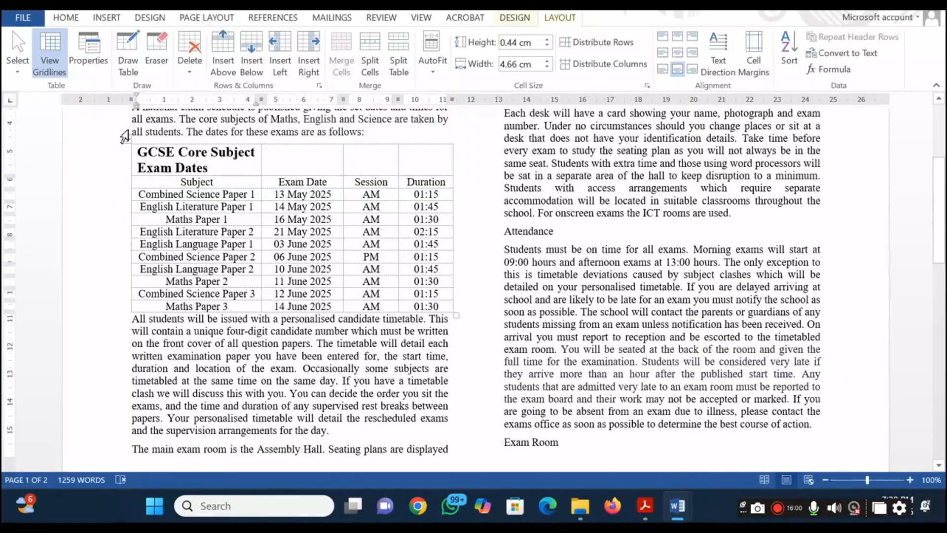
click(128, 141)
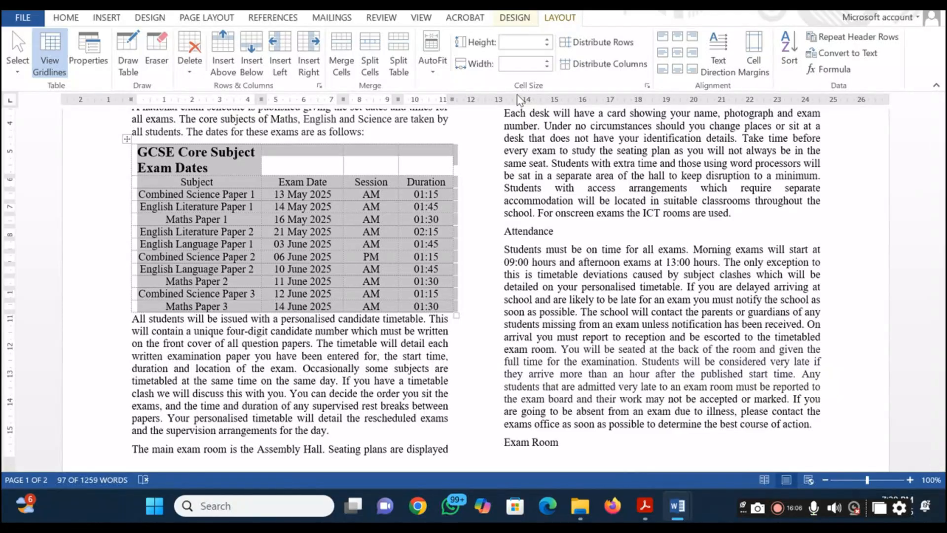
click(518, 20)
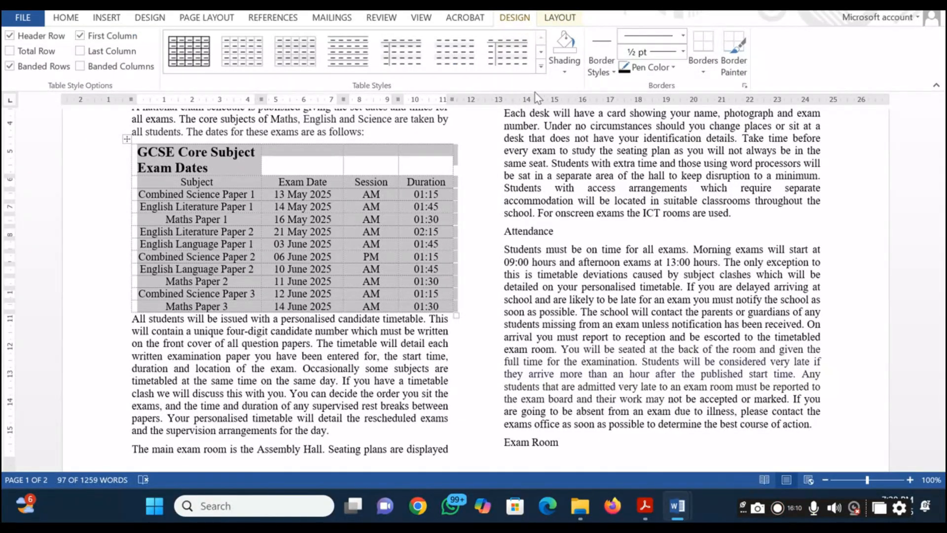
click(703, 74)
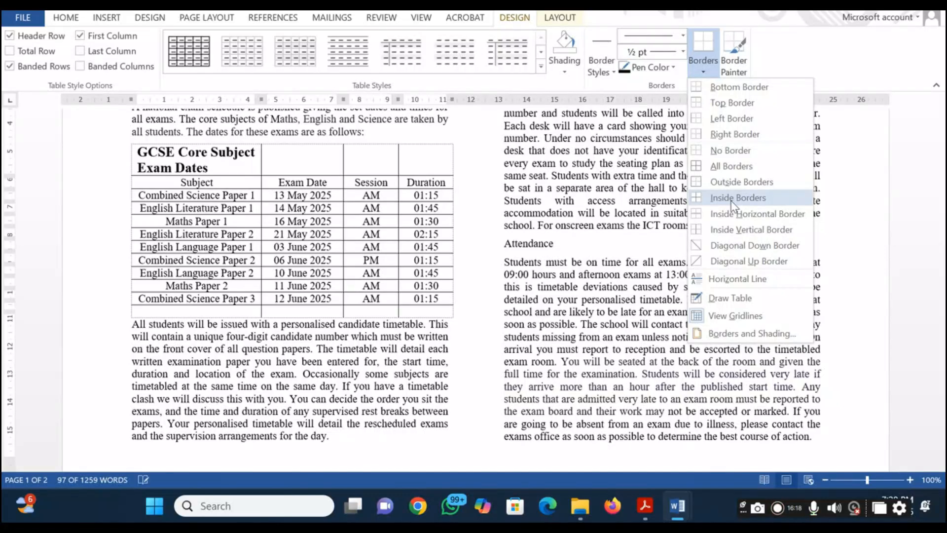
click(735, 199)
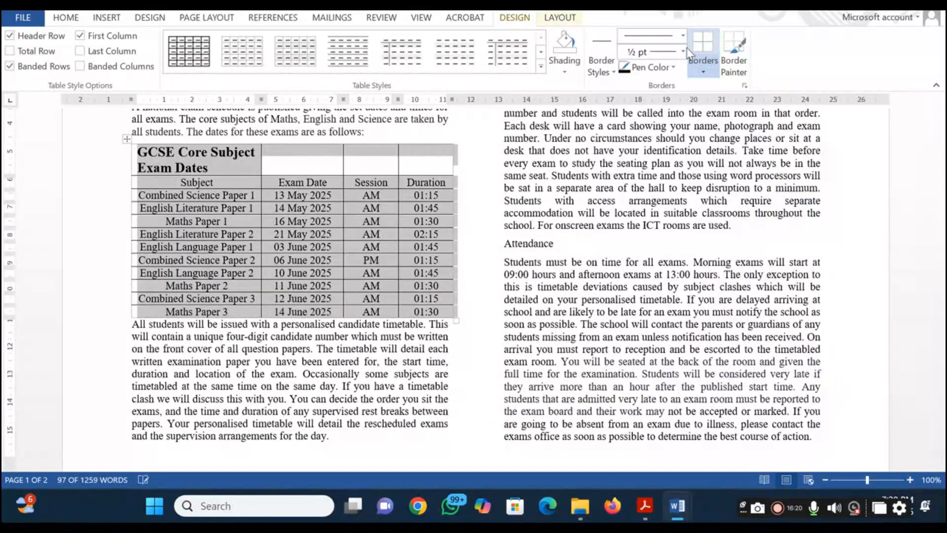
Check the external border requirement in the question paper PDF, then apply 3 pt outside borders to the ExamGuide table and deselect it
key(alt+Tab)
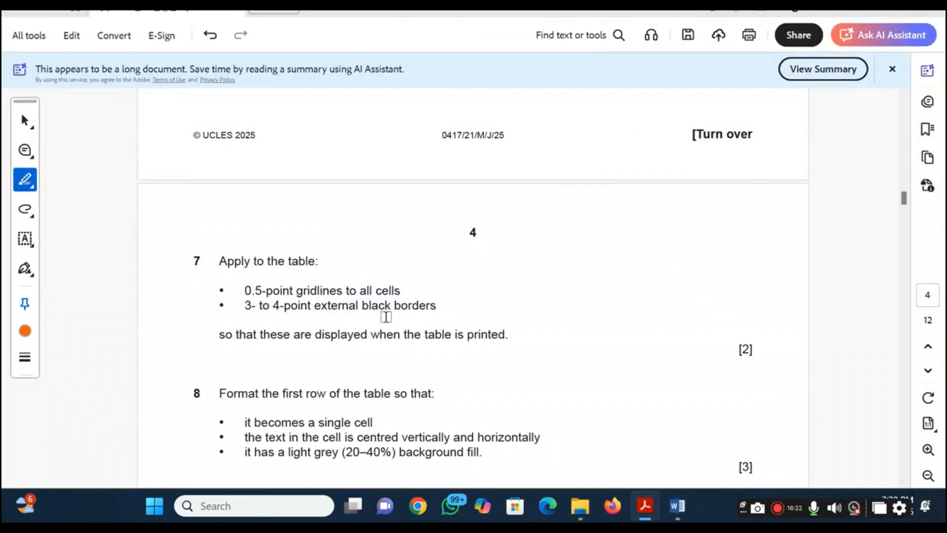
key(alt+Tab)
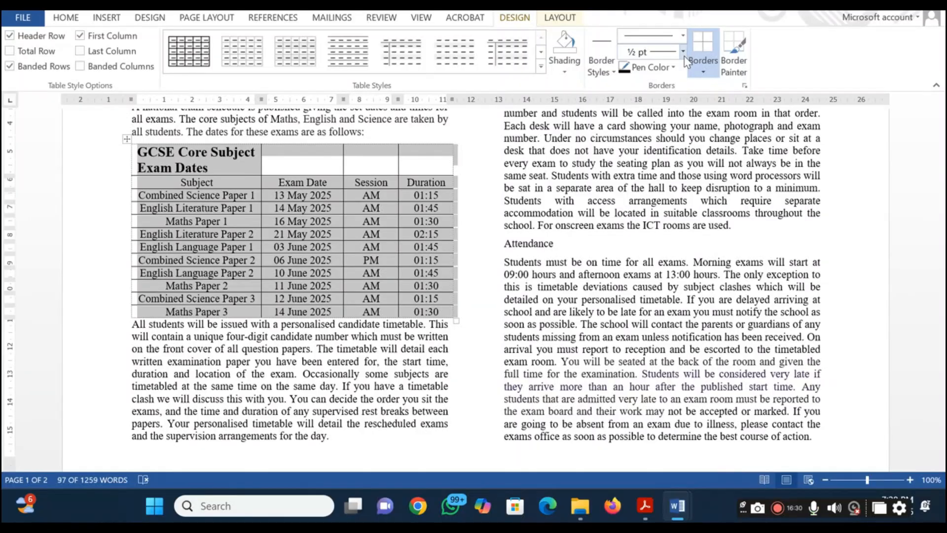
key(alt+Tab)
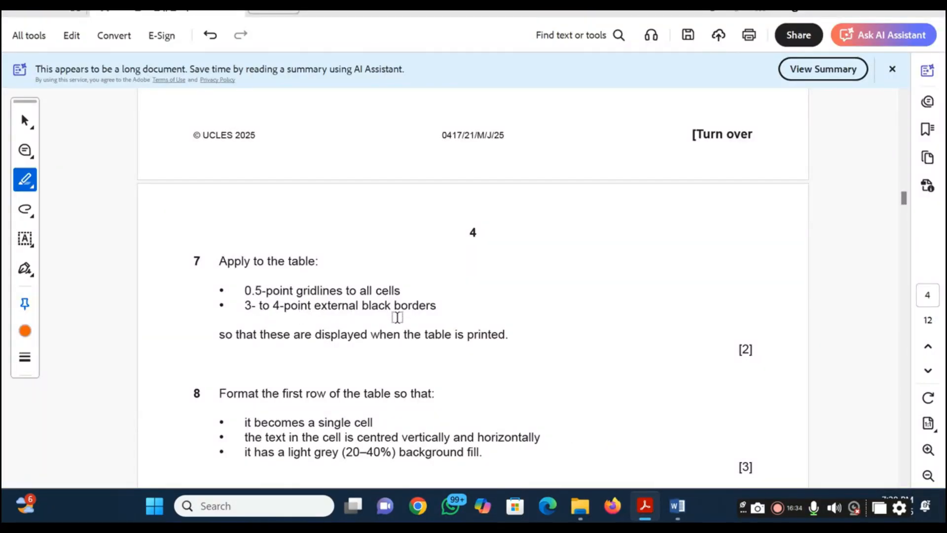
key(alt+Tab)
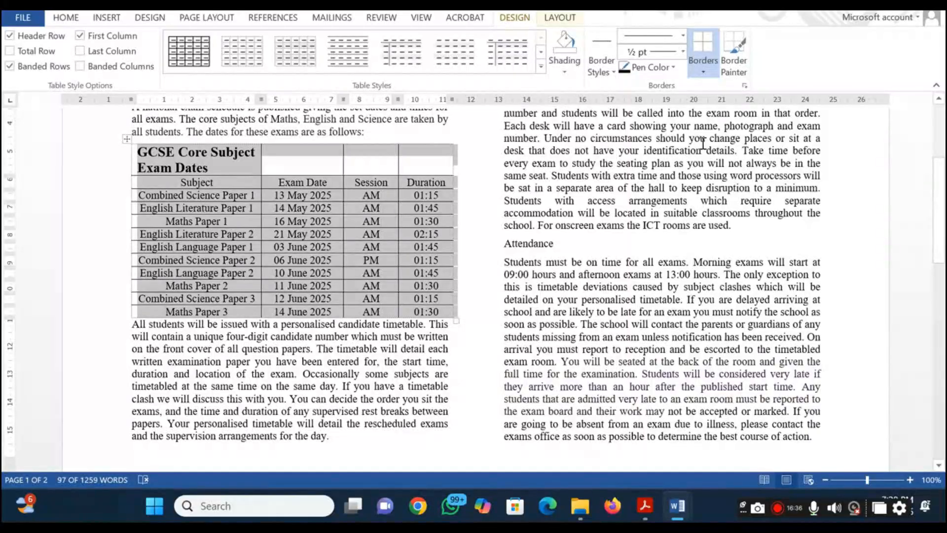
click(674, 68)
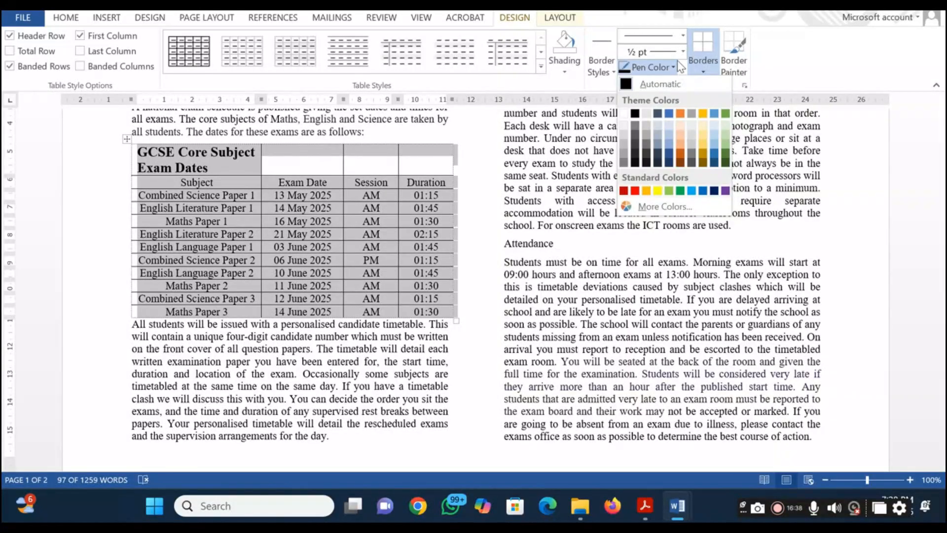
click(683, 51)
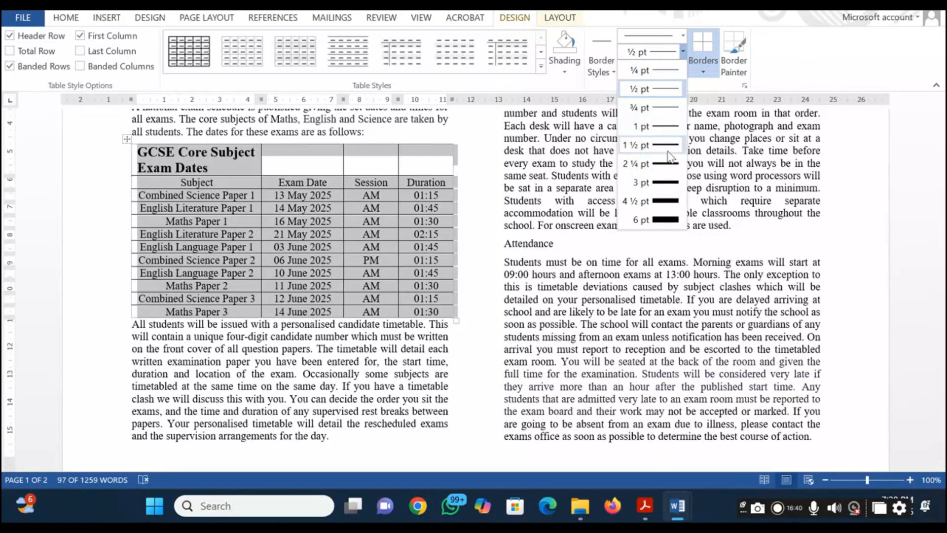
click(662, 187)
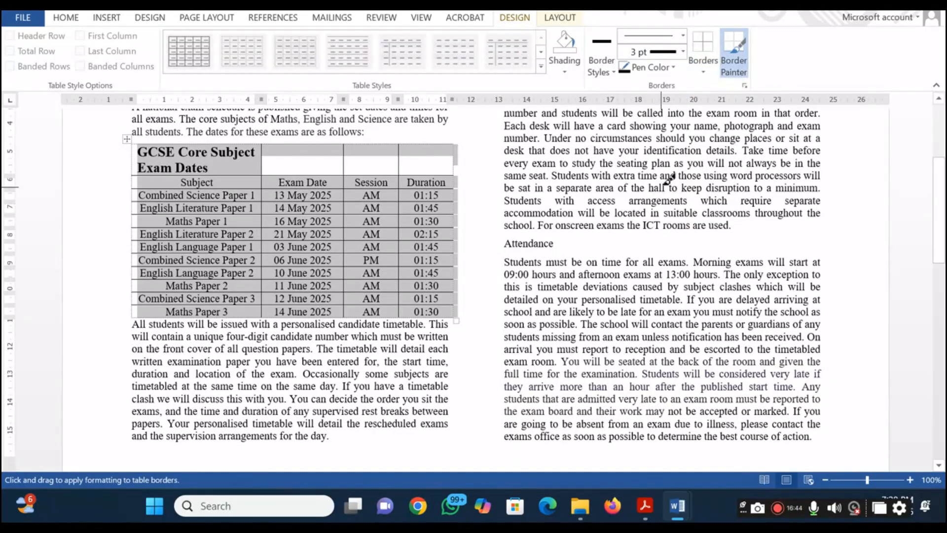
click(705, 72)
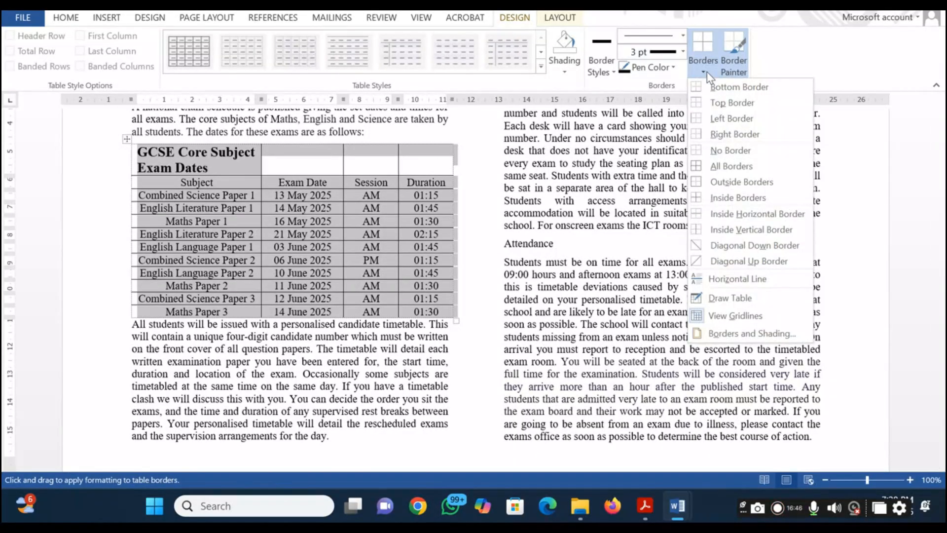
click(715, 183)
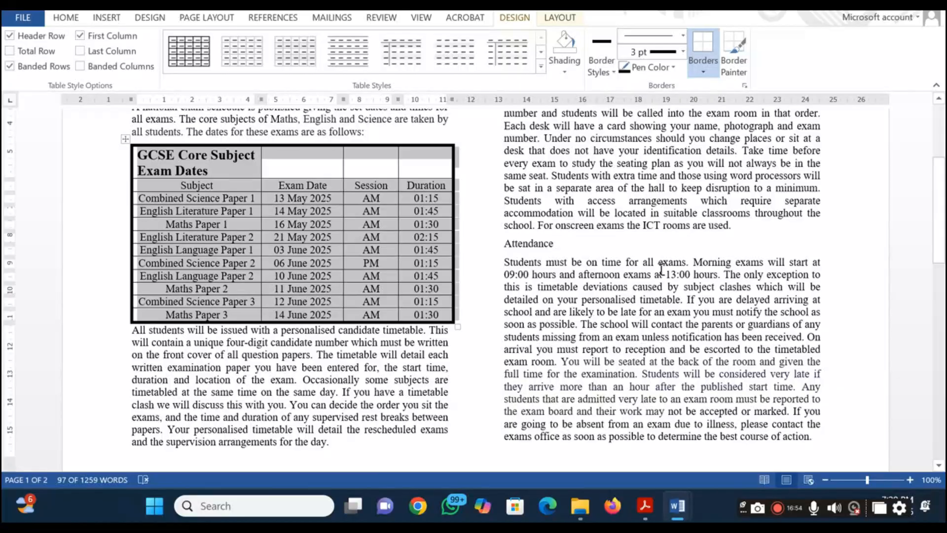
click(640, 306)
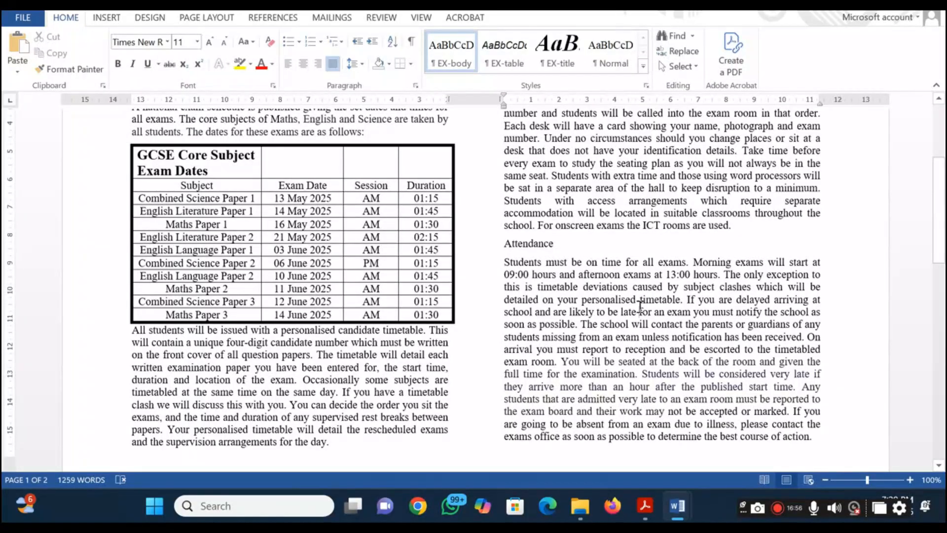
Highlight question 7 in the question paper PDF and check its border requirements against the ExamGuide table
key(alt+Tab)
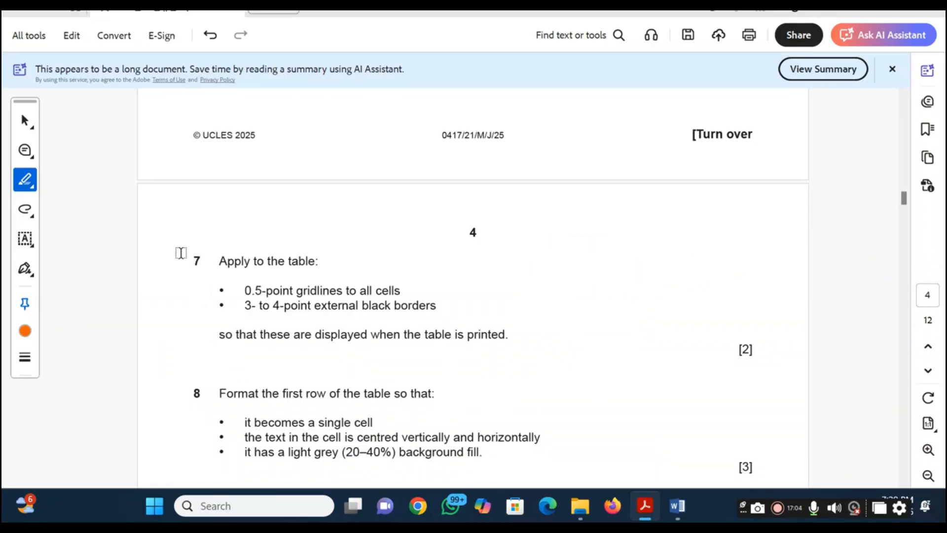
drag(182, 253, 522, 350)
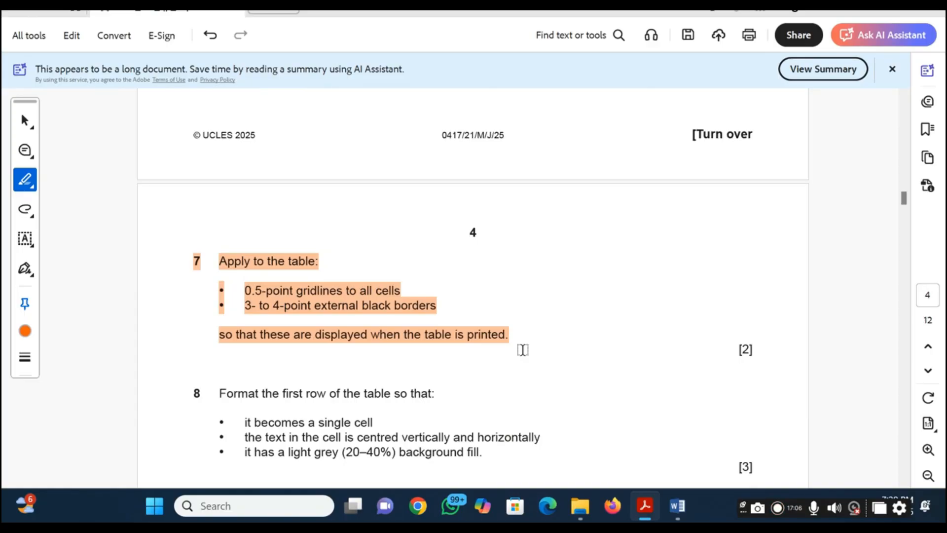
key(alt+Tab)
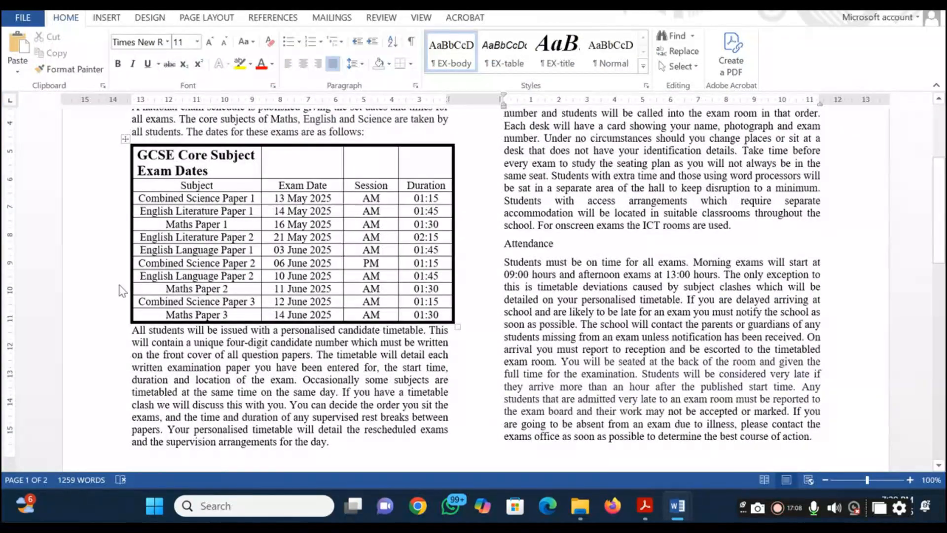
key(alt+Tab)
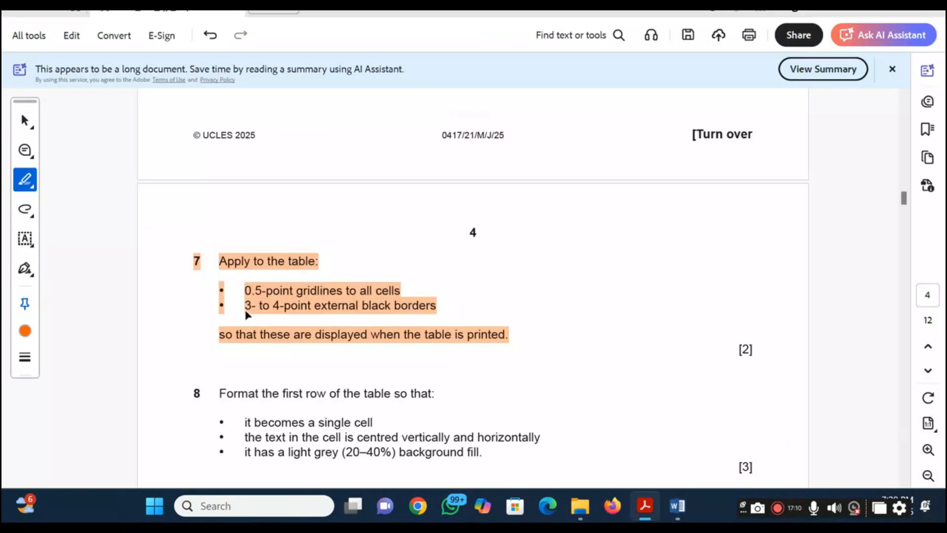
key(alt+Tab)
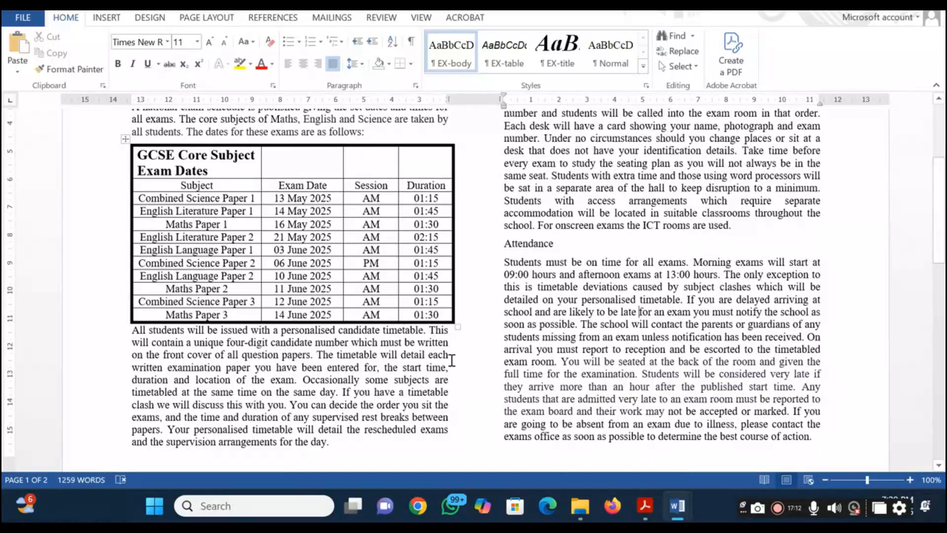
Read question 8 in the question paper PDF, then merge all cells of the table's first row in ExamGuide into a single cell
key(alt+Tab)
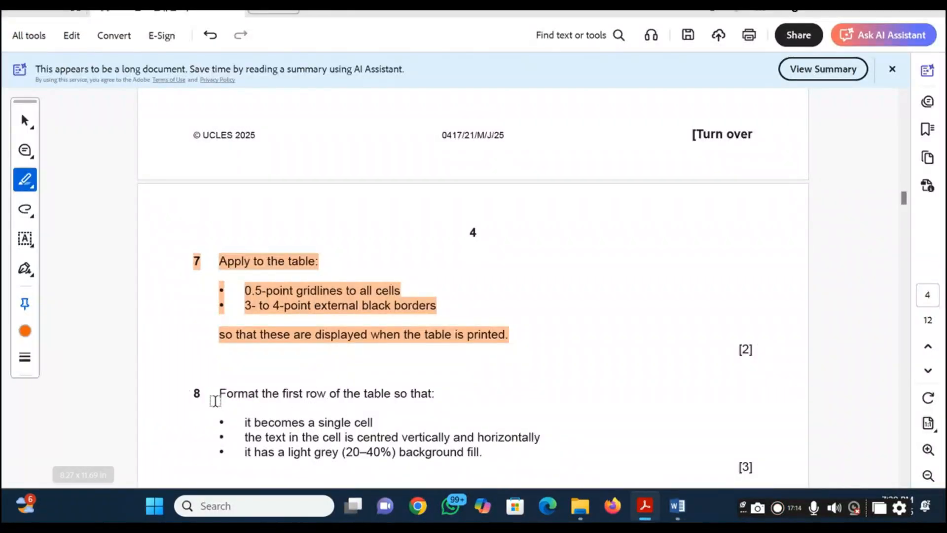
scroll(216, 401, down, 2)
scroll(216, 401, down, 1)
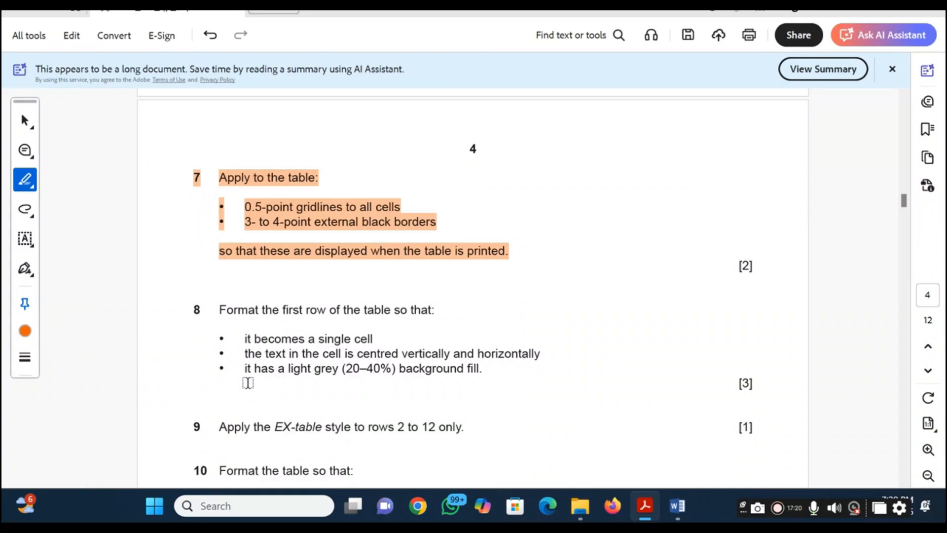
key(alt+Tab)
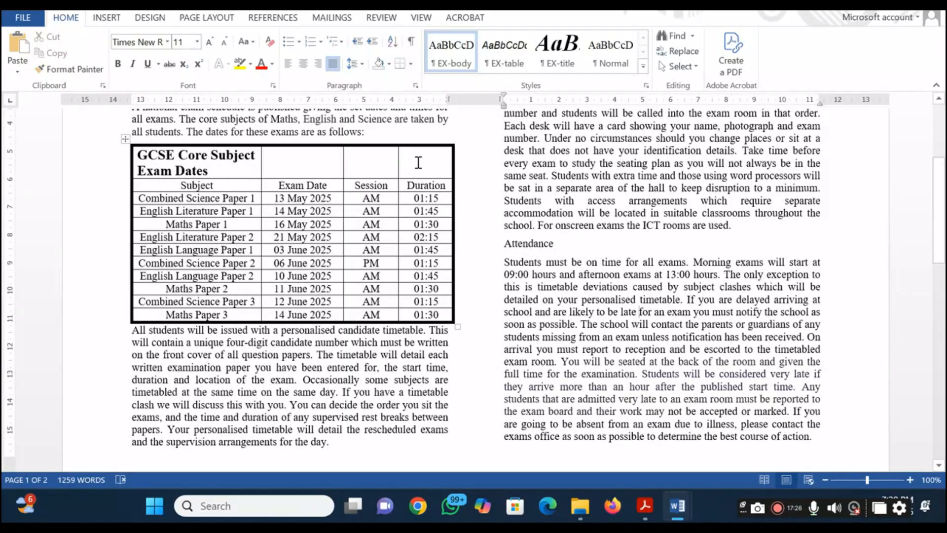
drag(302, 159, 236, 161)
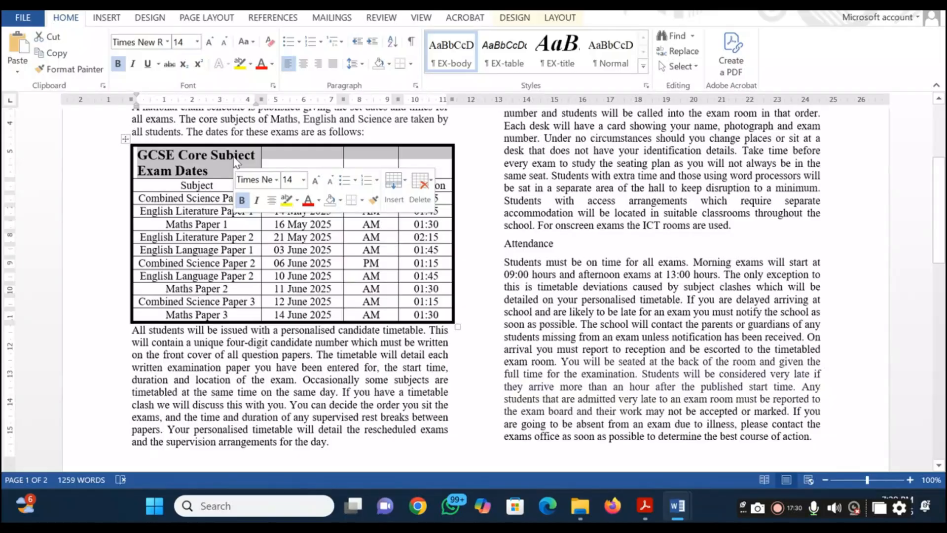
right_click(236, 163)
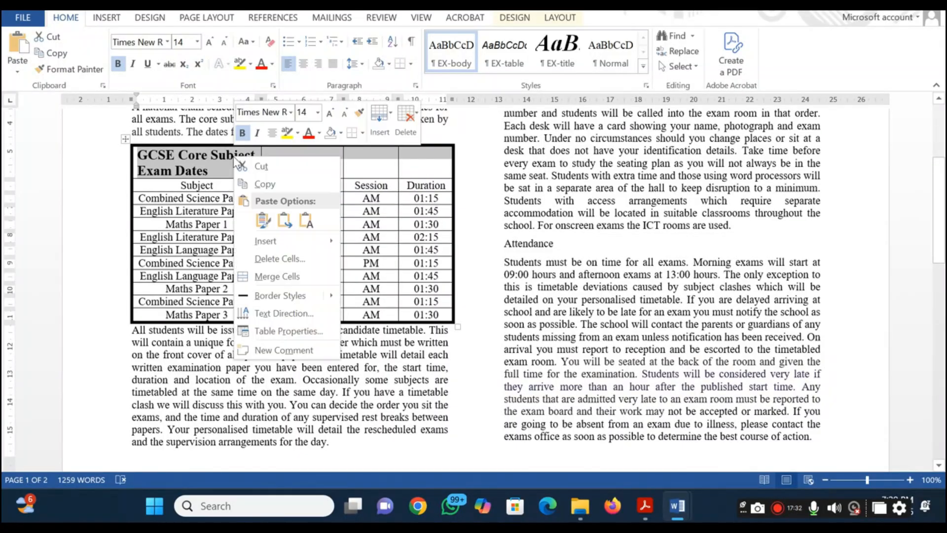
click(276, 276)
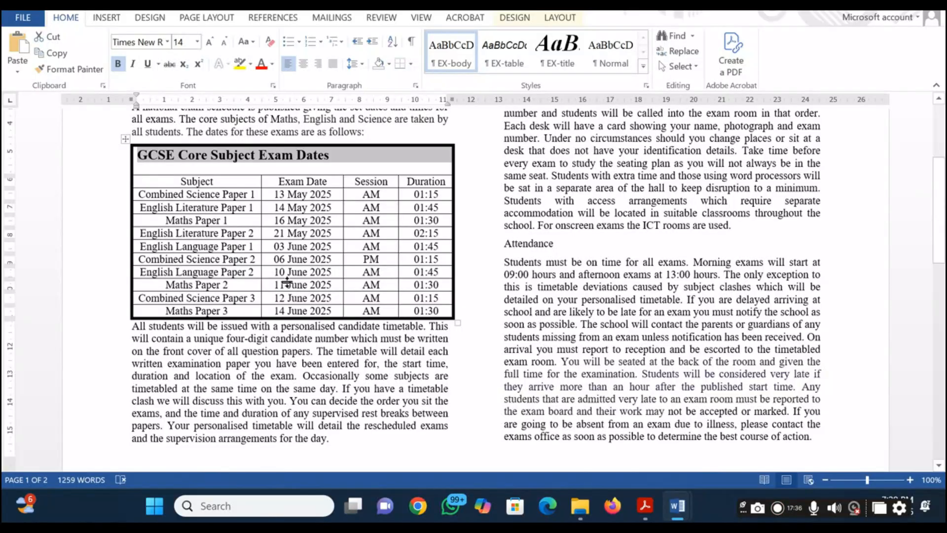
Centre the merged title cell's text horizontally and vertically, checking question 8 in the question paper PDF
click(303, 63)
key(alt+Tab)
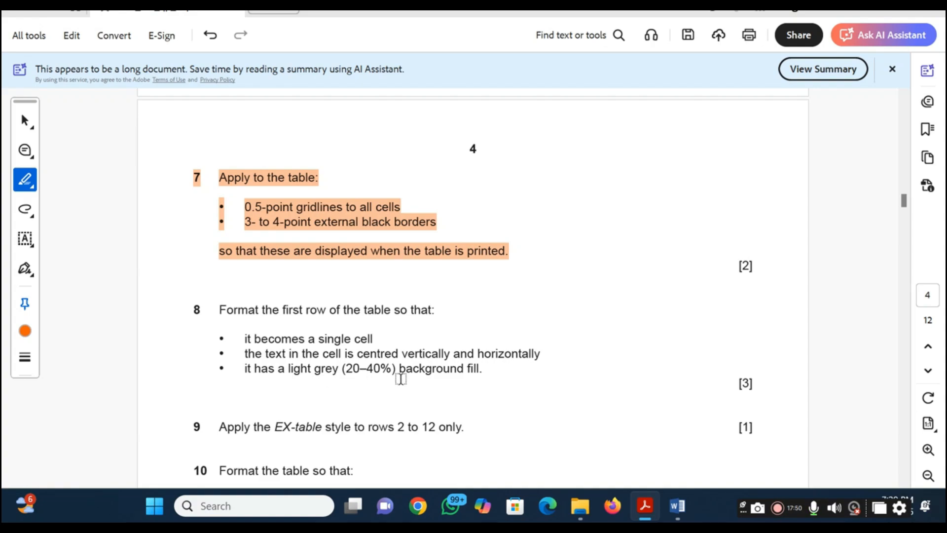
key(alt+Tab)
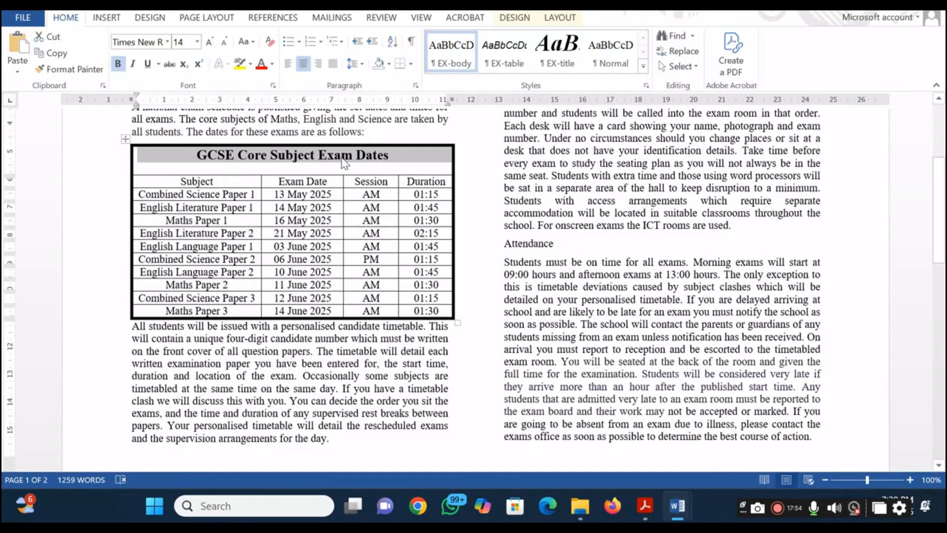
click(513, 20)
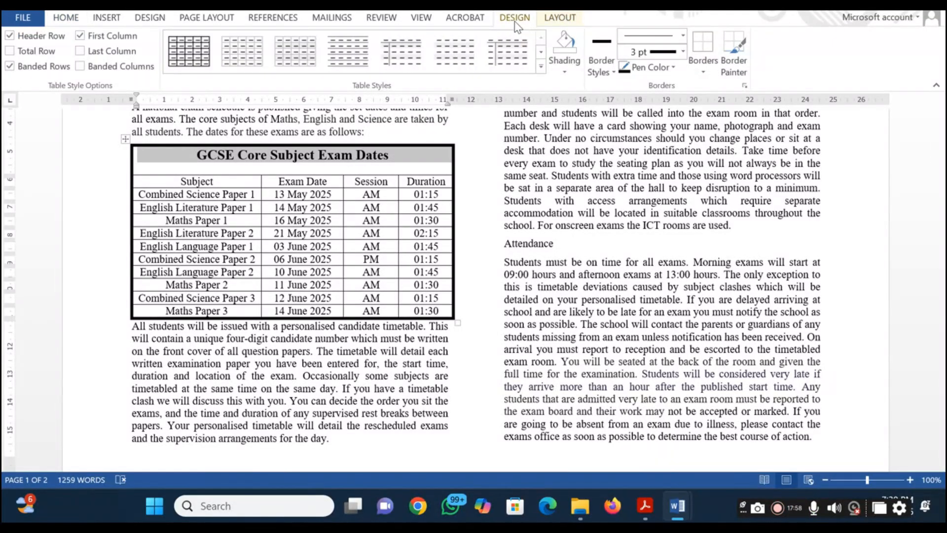
click(560, 20)
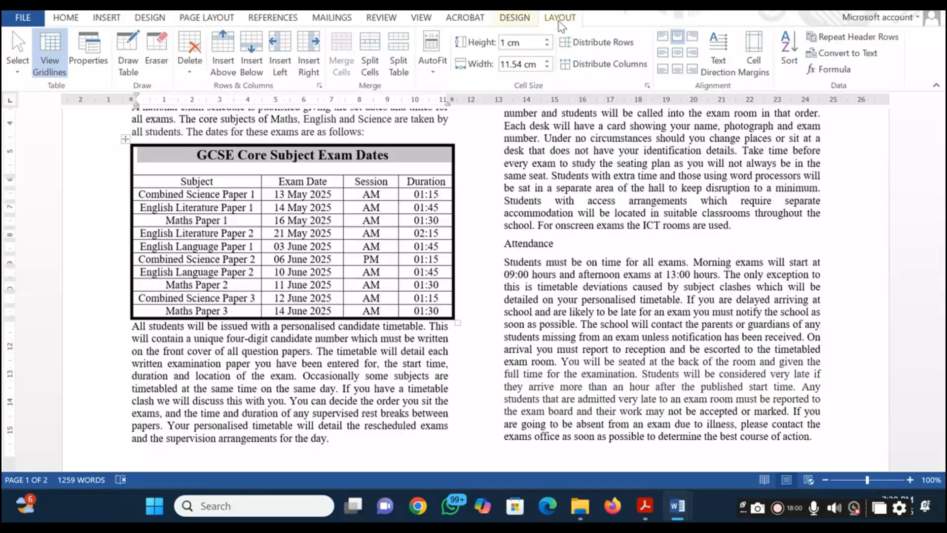
click(679, 57)
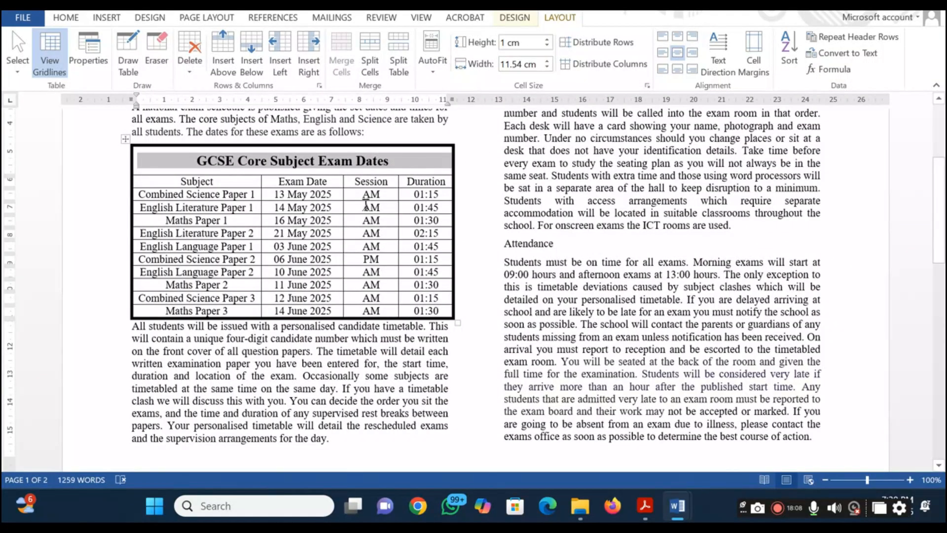
Fill the ExamGuide table's merged title row with light grey, then highlight question 8 in the question paper PDF
click(67, 18)
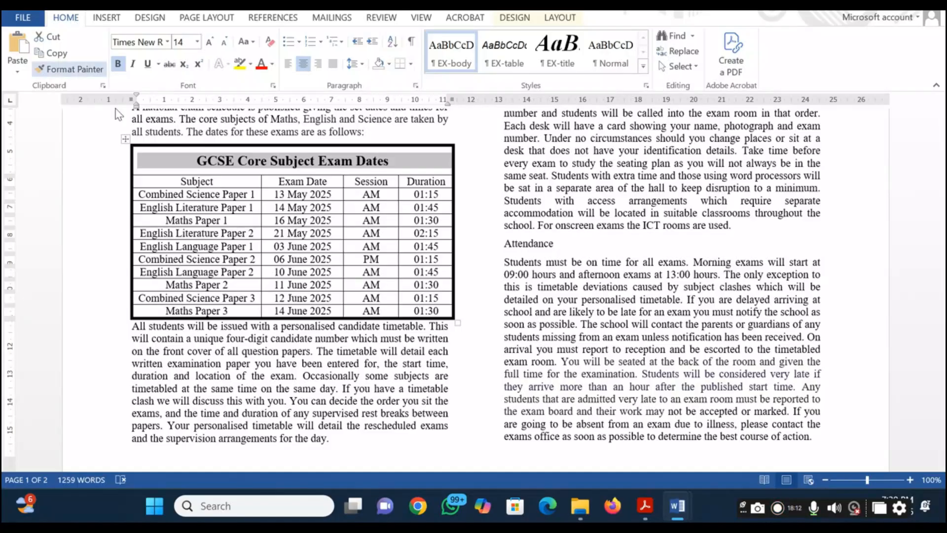
click(389, 65)
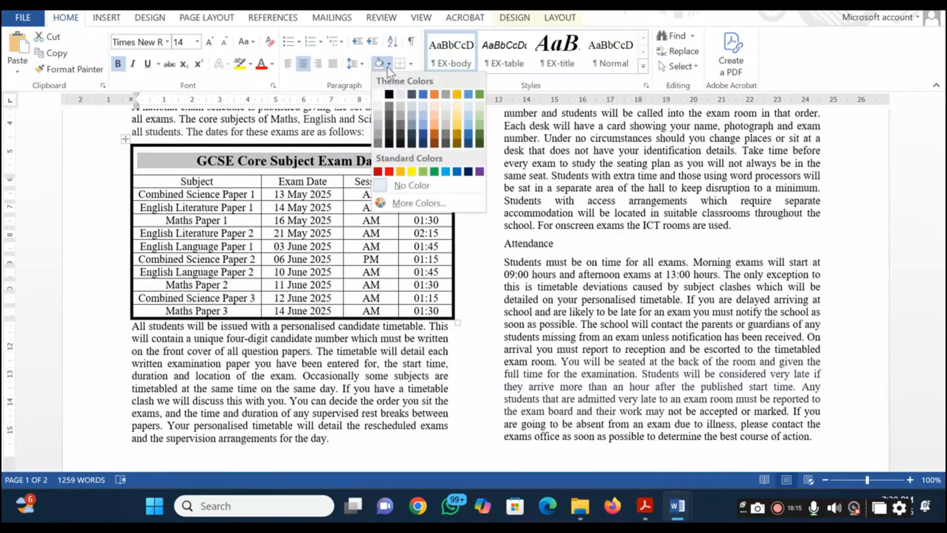
click(376, 134)
key(alt+Tab)
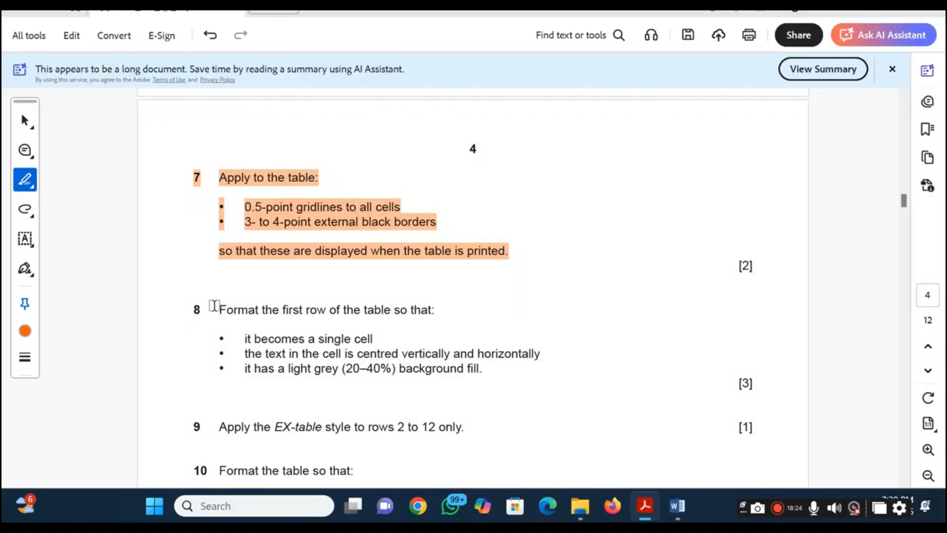
drag(212, 304, 491, 382)
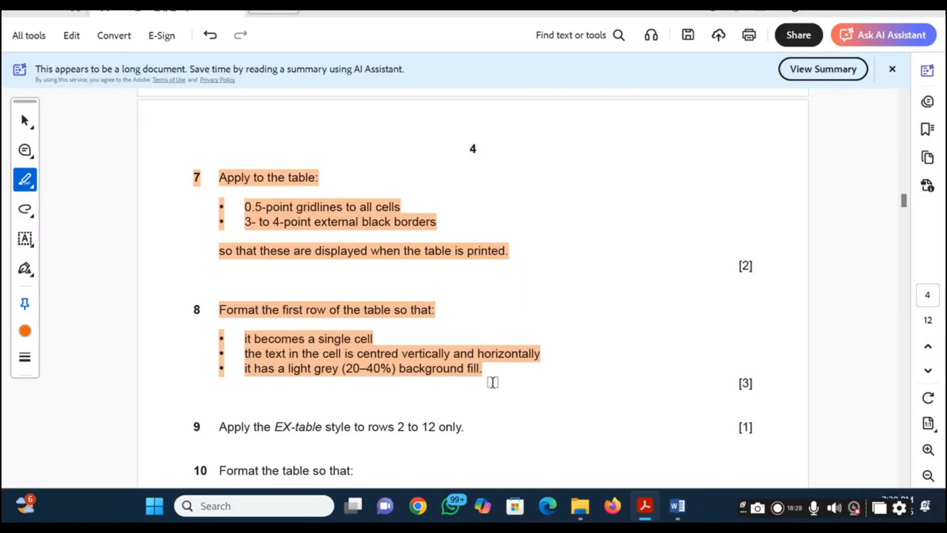
Read question 9 in the question paper PDF, then apply the EX-table style to rows 2 to 12 of the ExamGuide table
scroll(492, 383, down, 3)
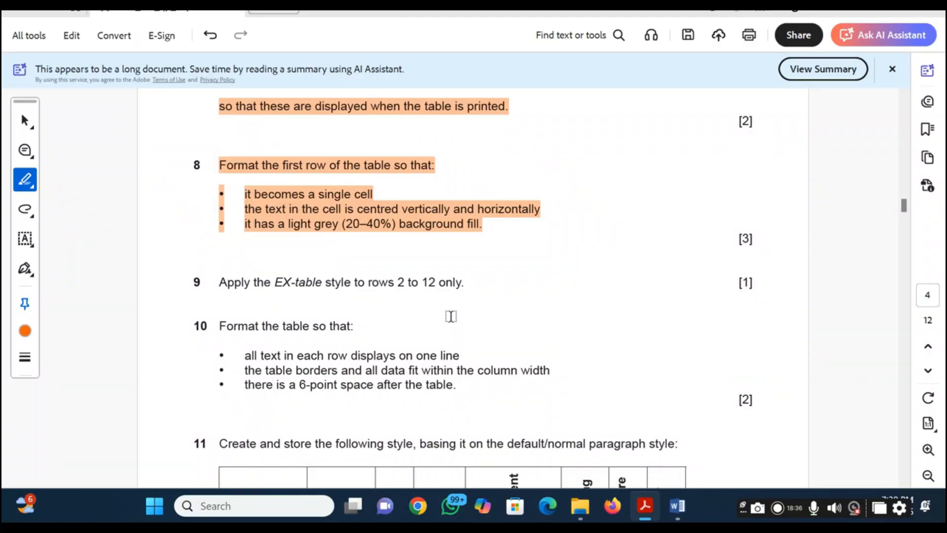
key(alt+Tab)
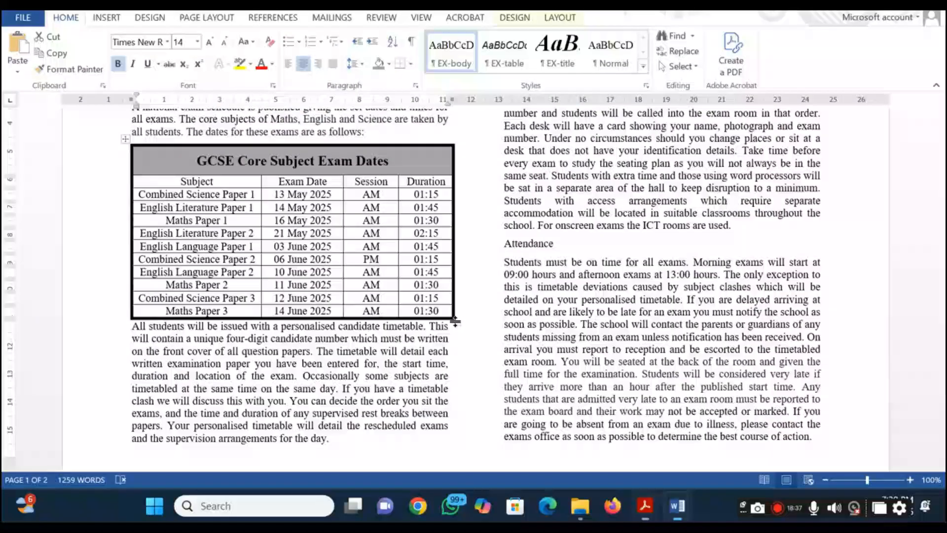
click(179, 224)
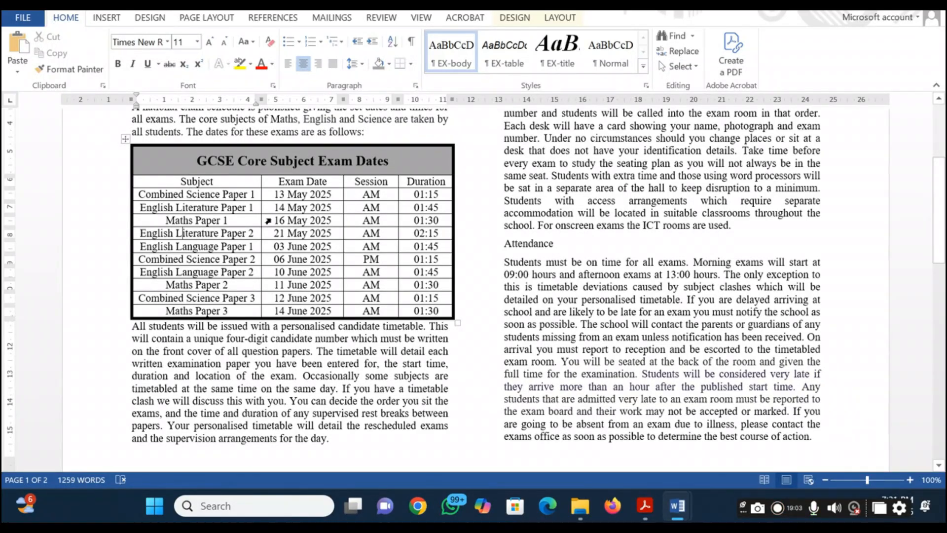
mouse_move(169, 182)
mouse_down()
mouse_move(389, 295)
mouse_move(423, 298)
mouse_move(425, 310)
mouse_up()
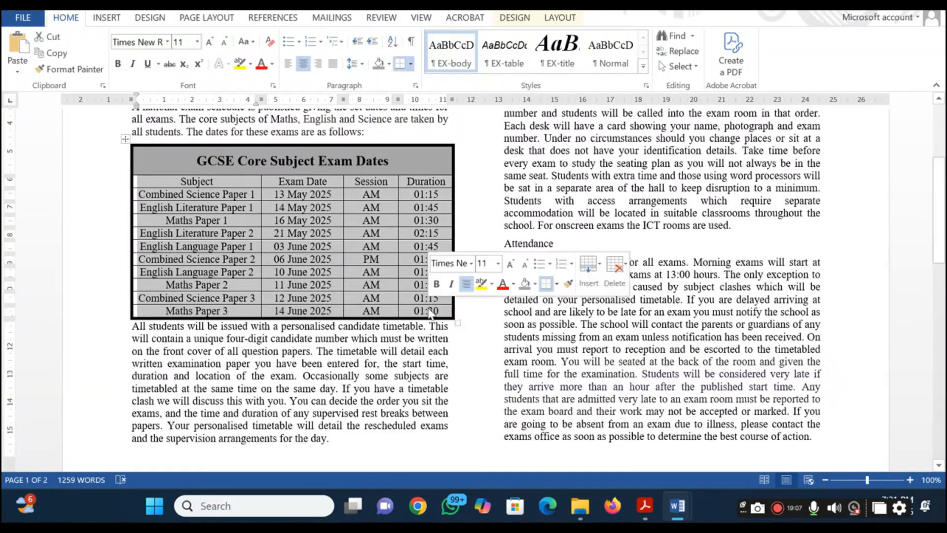
click(503, 54)
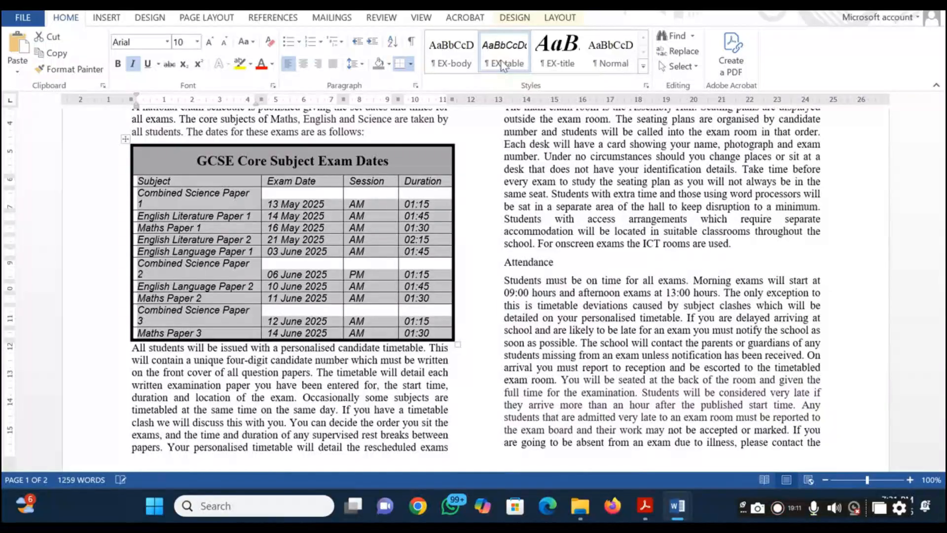
Check the styled table rows against question 9, deselect them, and highlight question 9 in the question paper PDF
key(alt+Tab)
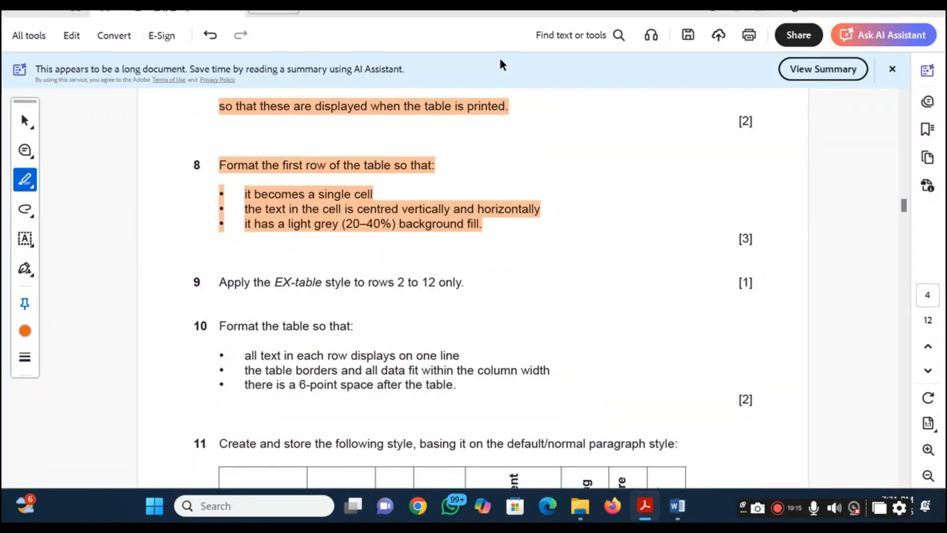
key(alt+Tab)
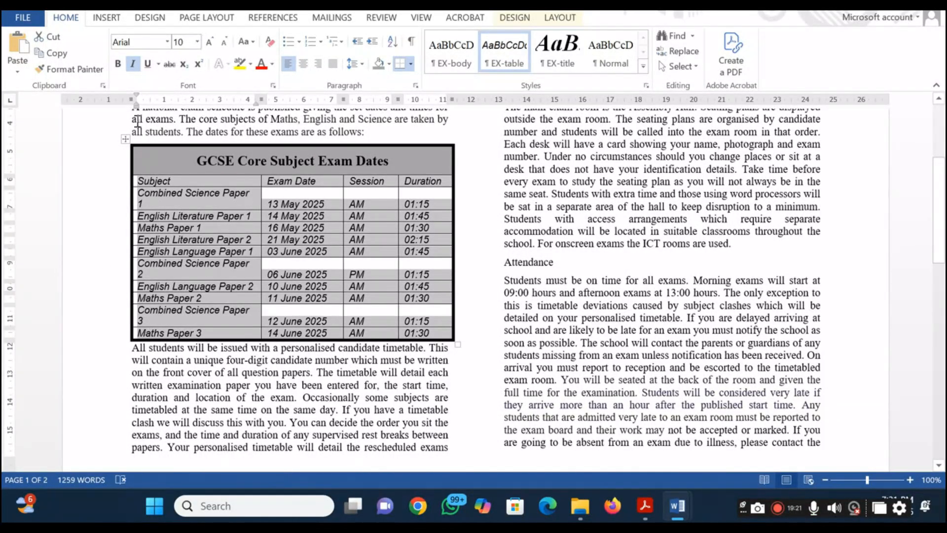
click(314, 289)
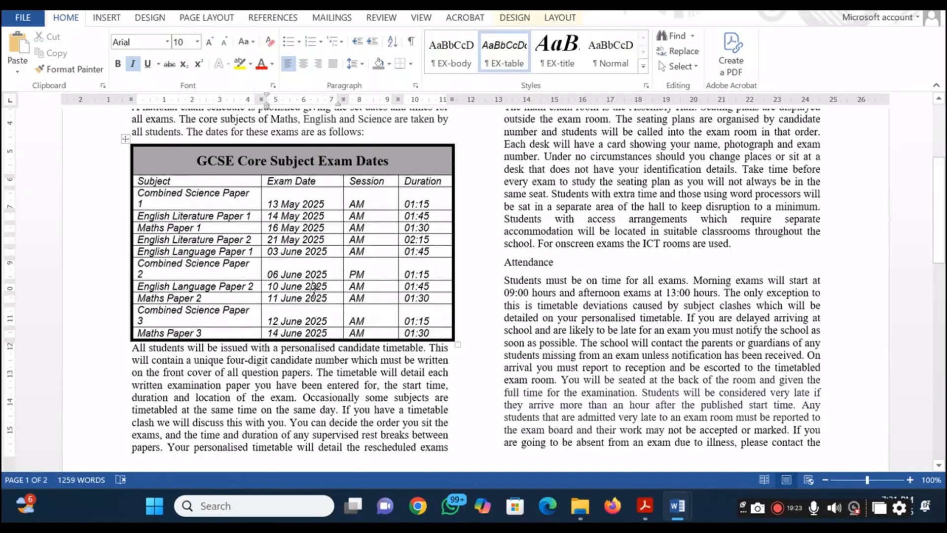
key(alt+Tab)
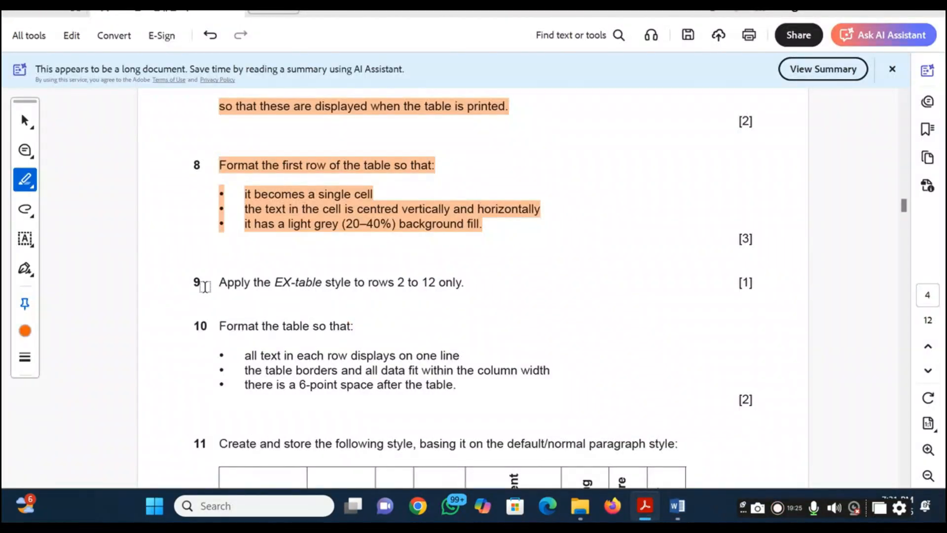
drag(219, 282, 474, 283)
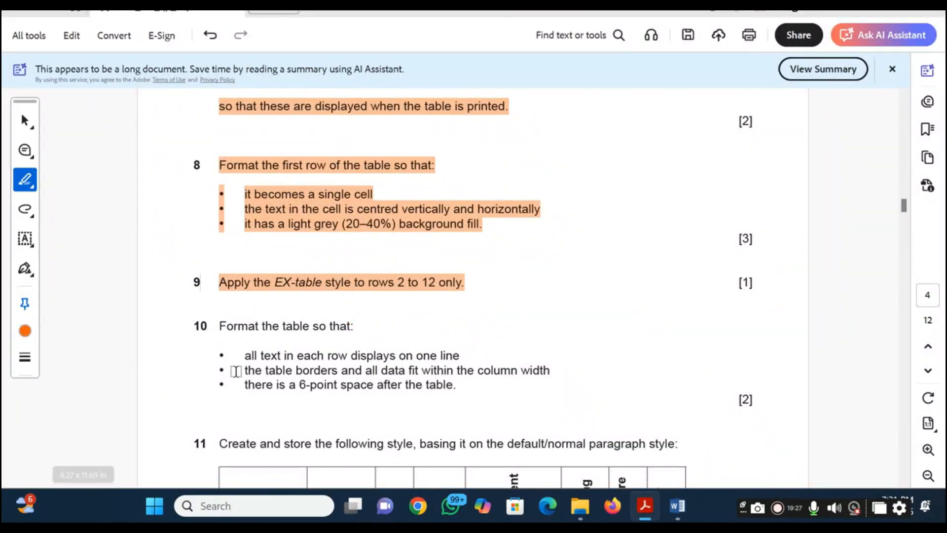
Read question 10 in the question paper PDF, then widen the table's Subject column so each row's text fits on one line
scroll(266, 365, down, 3)
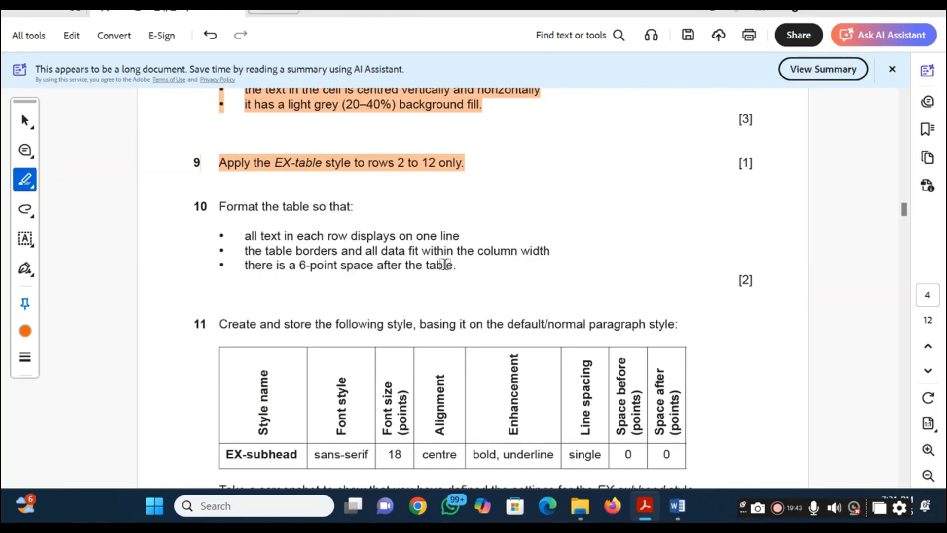
key(alt+Tab)
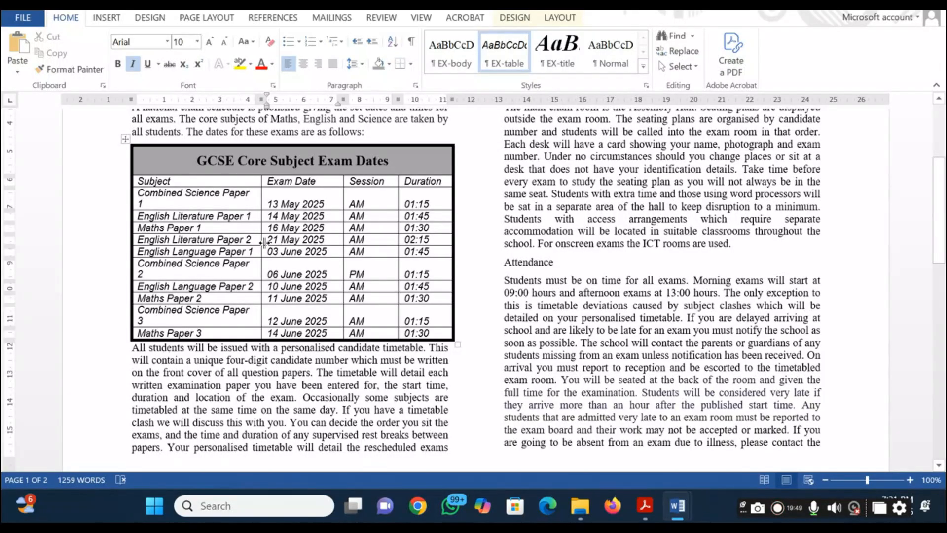
drag(262, 243, 271, 242)
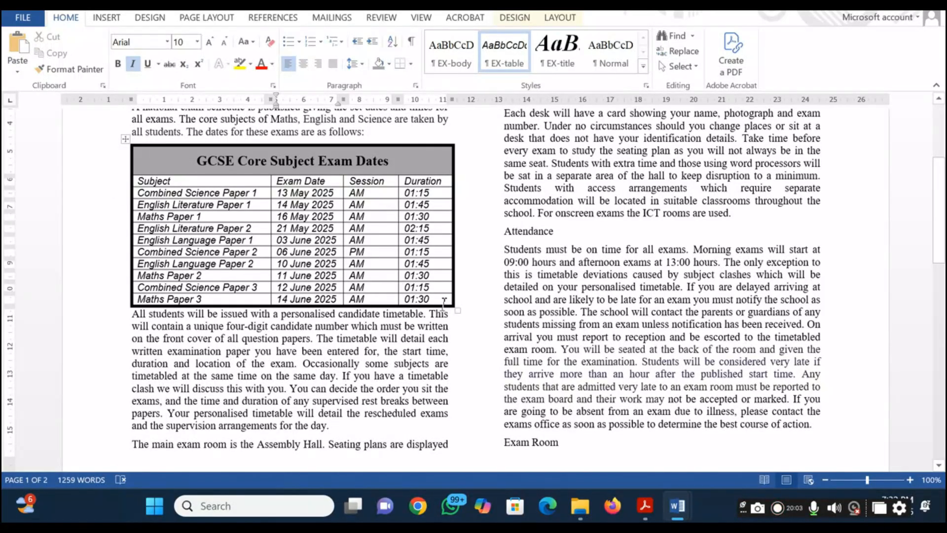
Set 6 pt spacing before the paragraph directly below the table, starting "All students will be issued"
click(448, 383)
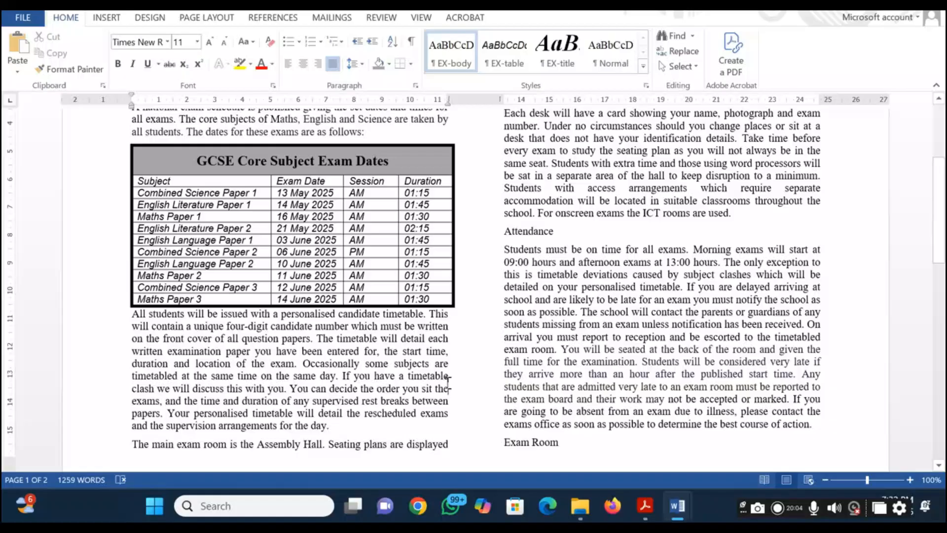
click(461, 304)
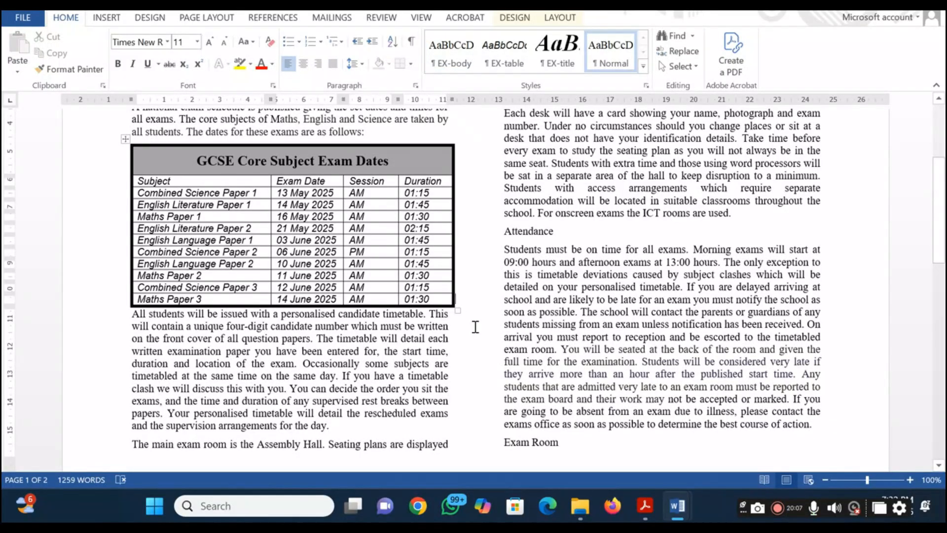
click(133, 320)
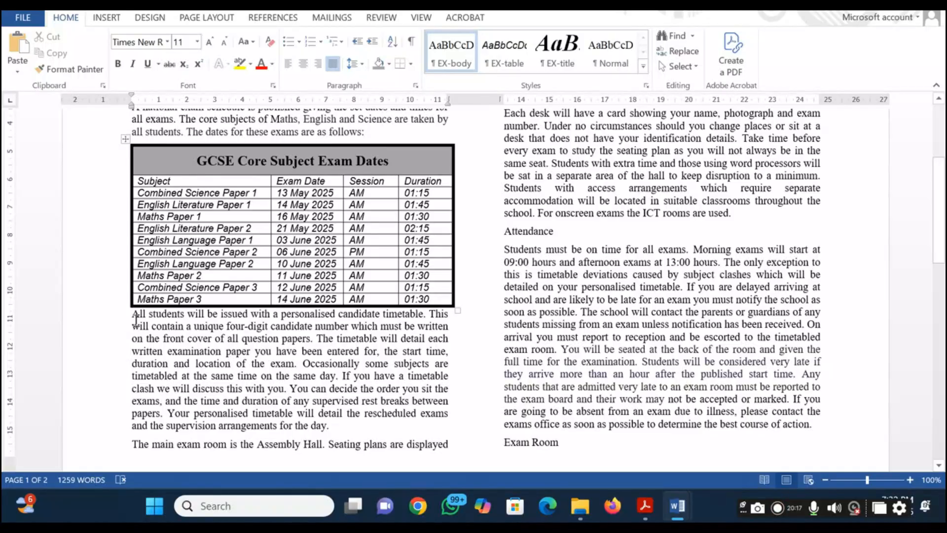
click(416, 86)
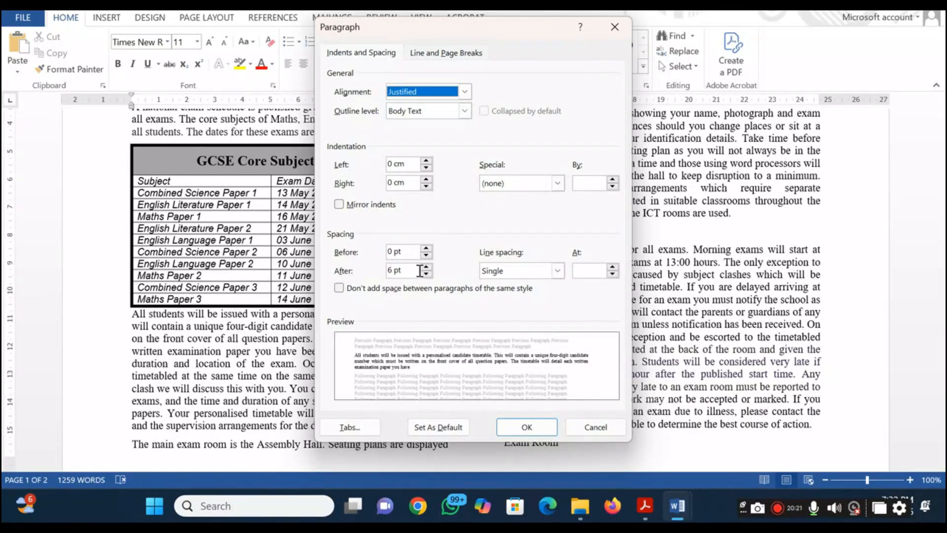
click(426, 250)
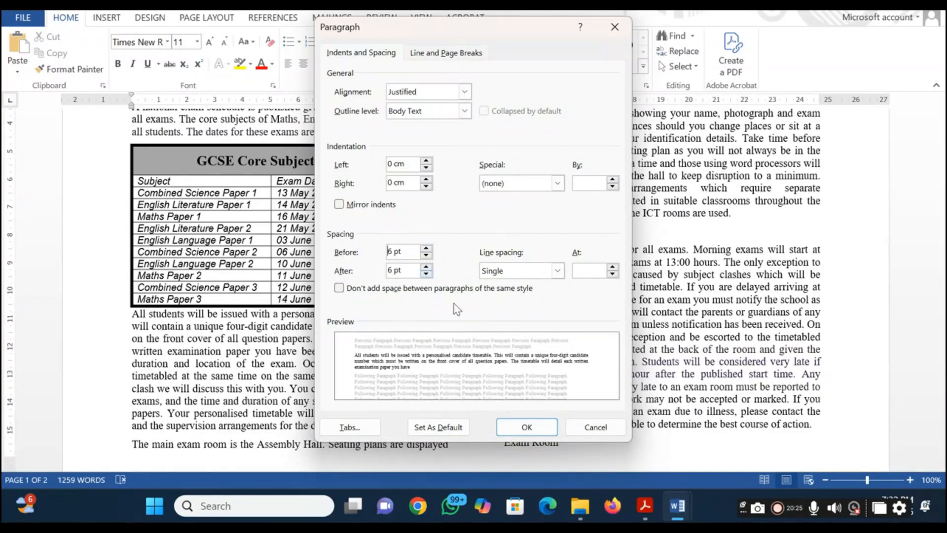
click(546, 429)
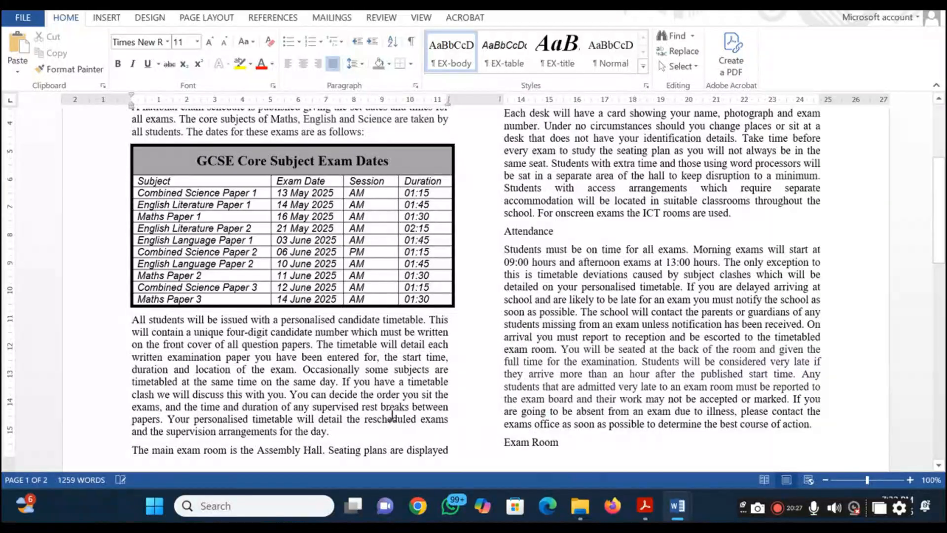
Highlight question 10 in the question paper PDF and view question 11's EX-subhead style requirements
key(alt+Tab)
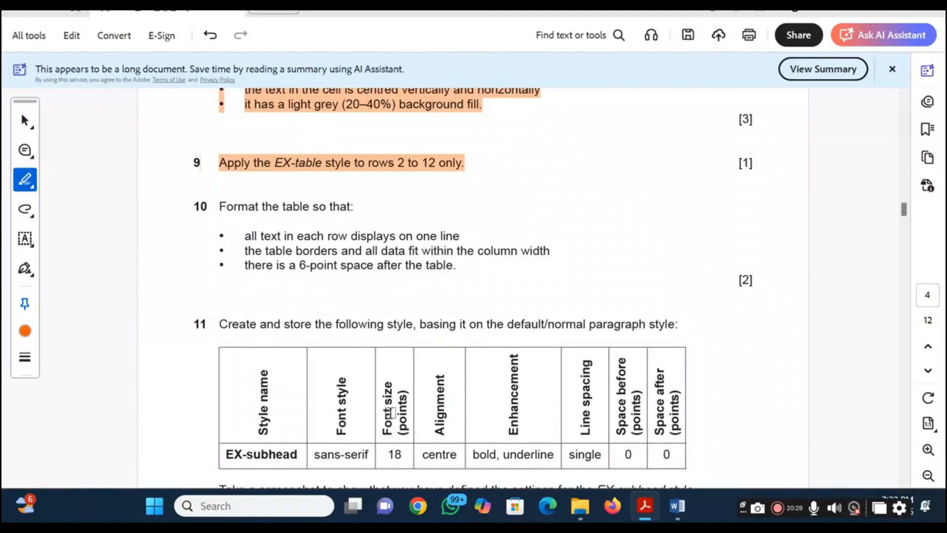
drag(208, 206, 453, 287)
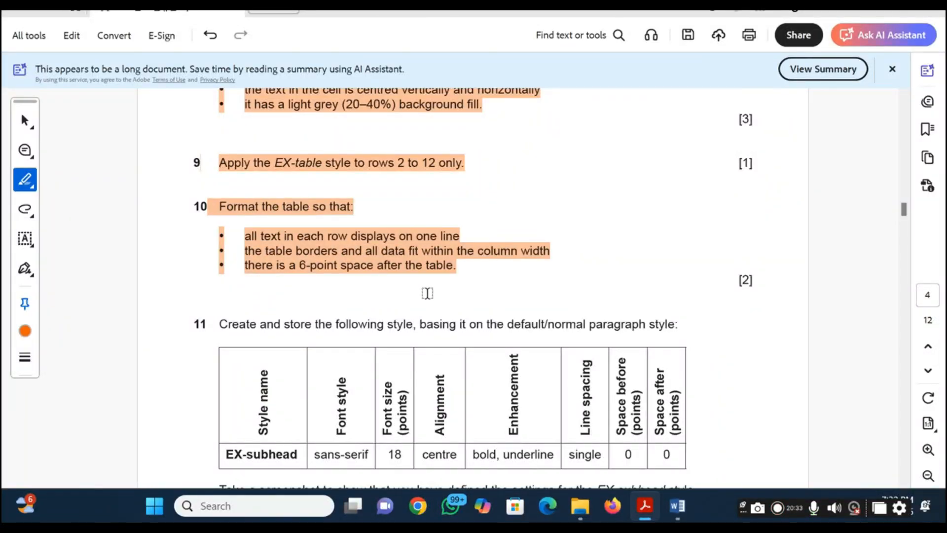
scroll(229, 356, down, 3)
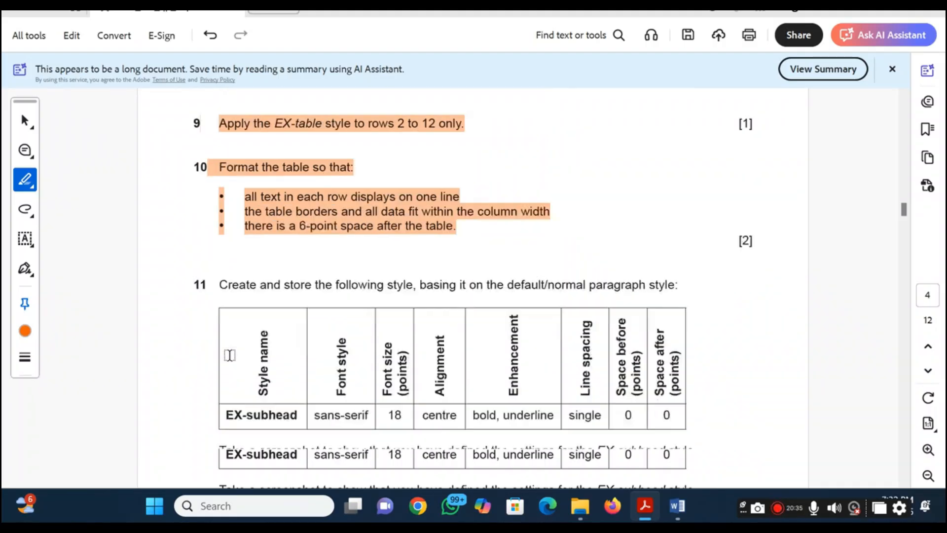
scroll(229, 355, up, 2)
scroll(229, 355, down, 1)
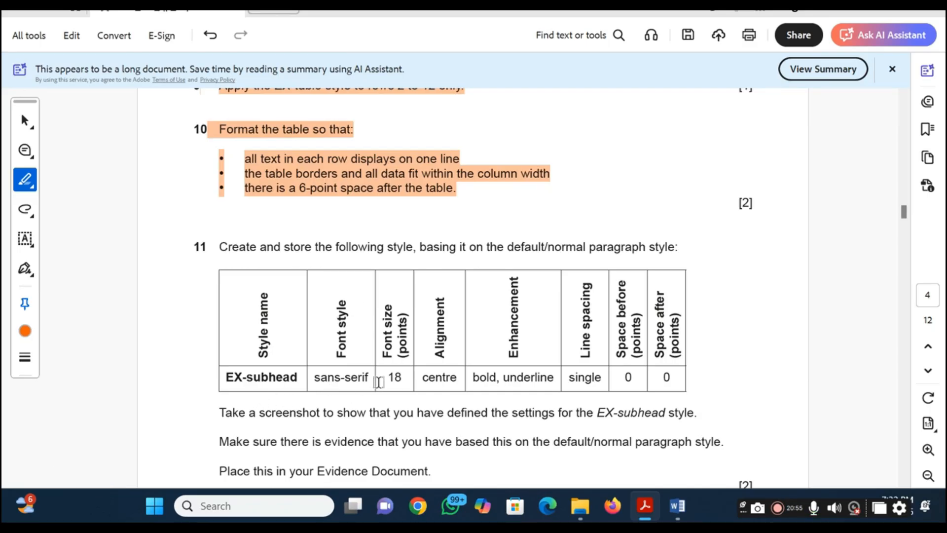
In the Word document, start a new paragraph style and name it EX-subhead, copying the name from question 11 in the PDF
click(306, 154)
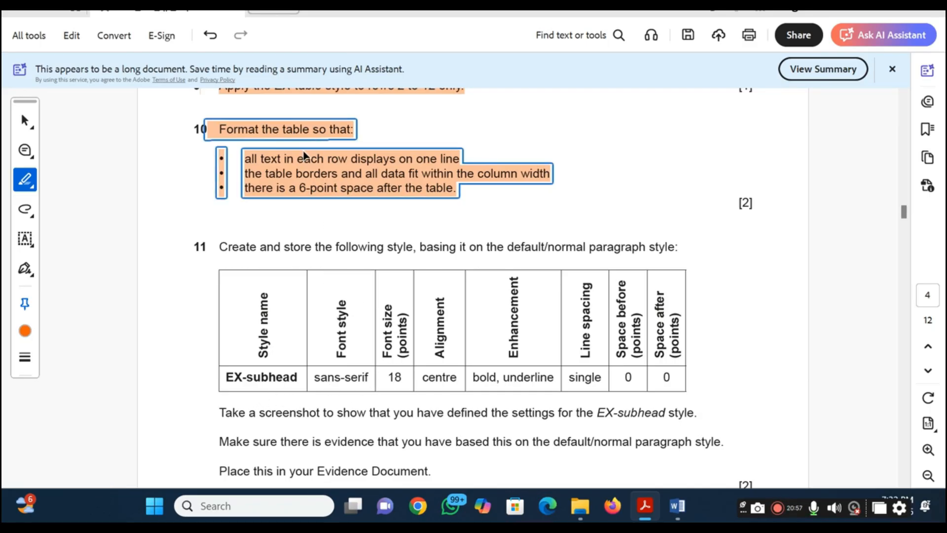
key(alt+Tab)
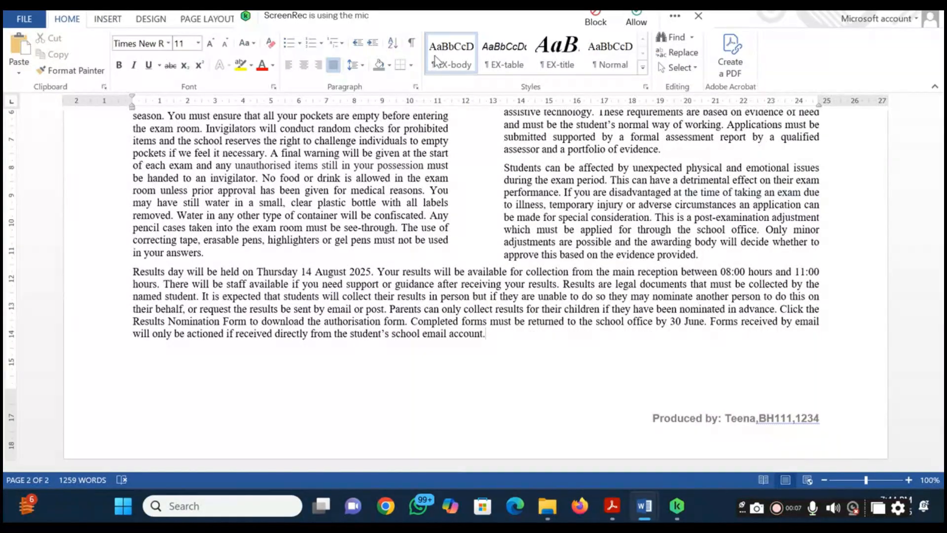
click(645, 87)
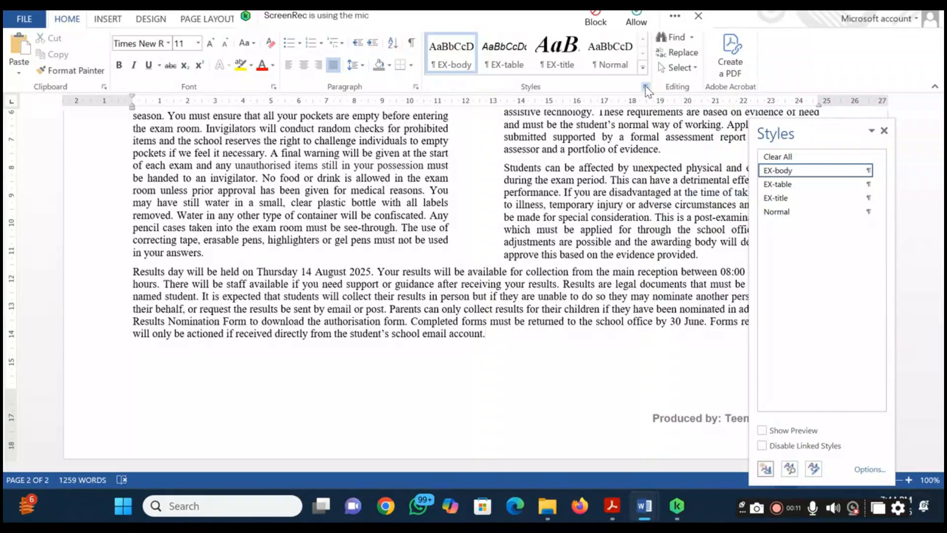
click(765, 468)
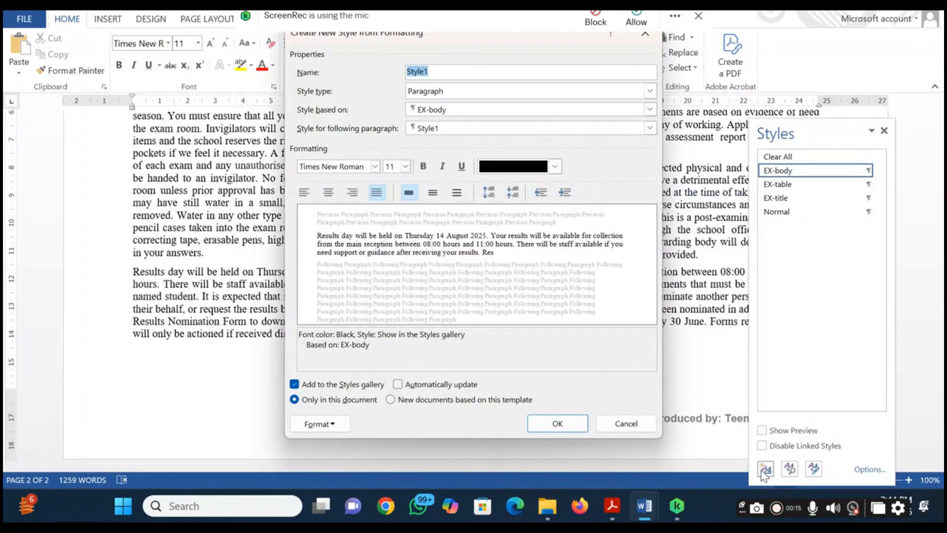
key(alt+Tab)
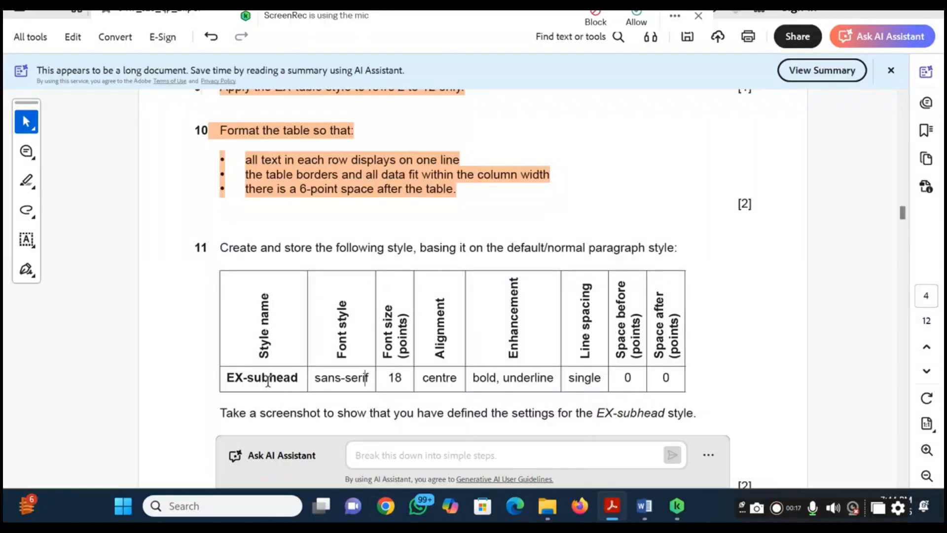
drag(298, 380, 213, 384)
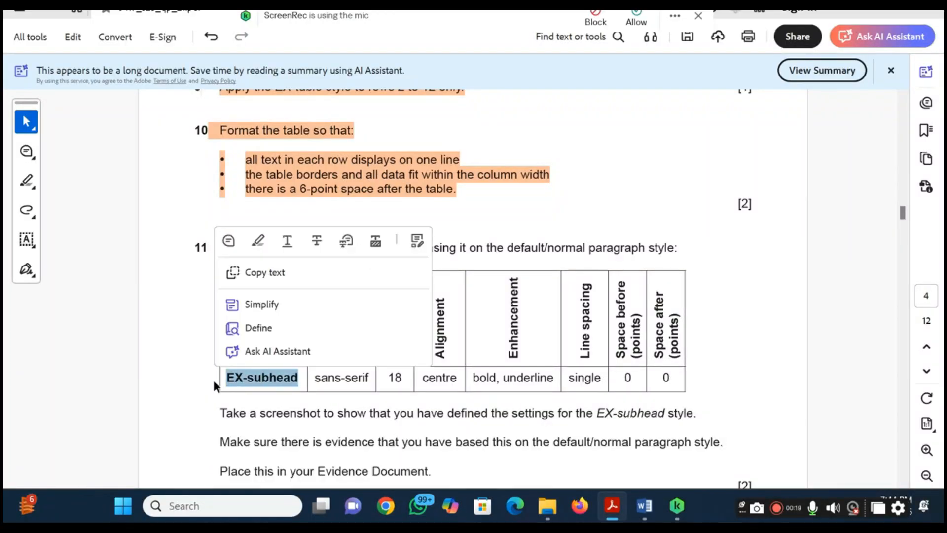
key(ctrl+c)
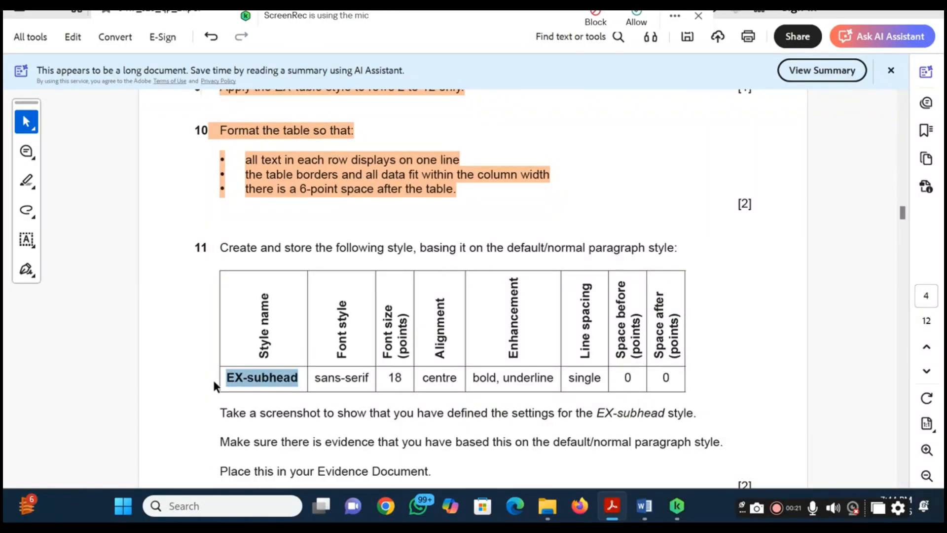
key(alt+Tab)
key(ctrl+v)
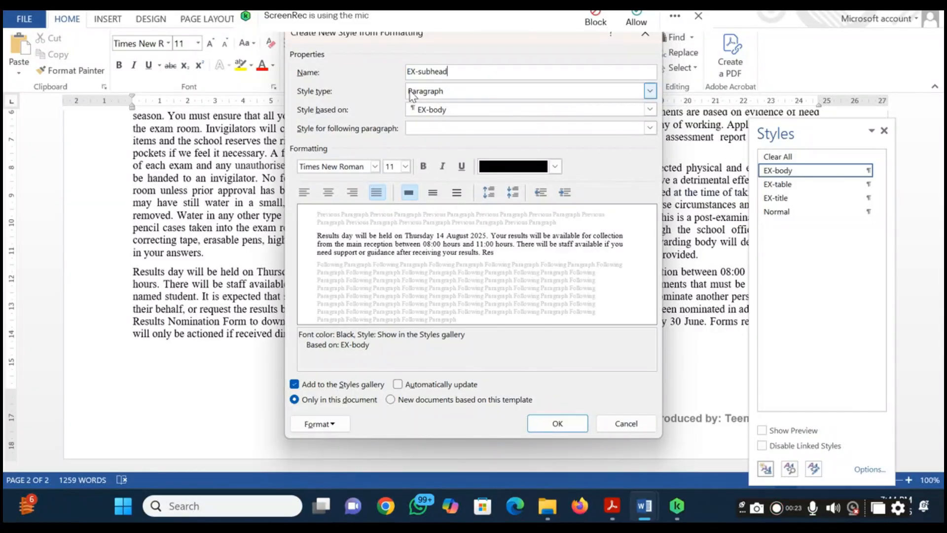
Check the font requirements in question 11 and set the new style's font to Arial at 18 pt
key(alt+Tab)
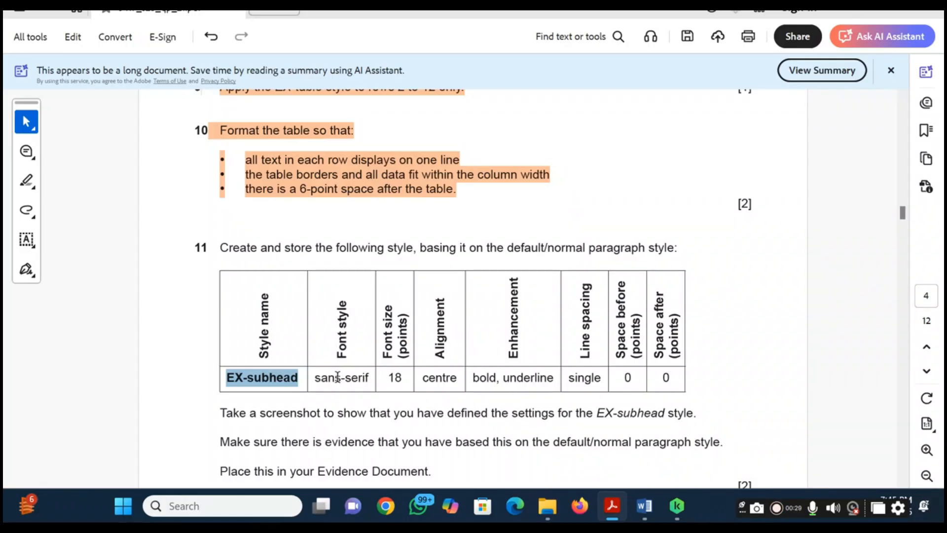
key(alt+Tab)
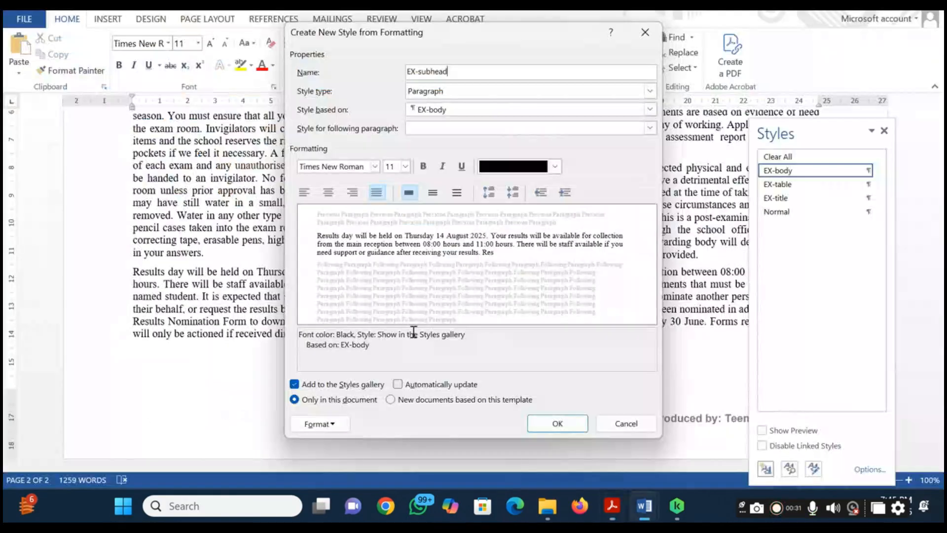
click(375, 166)
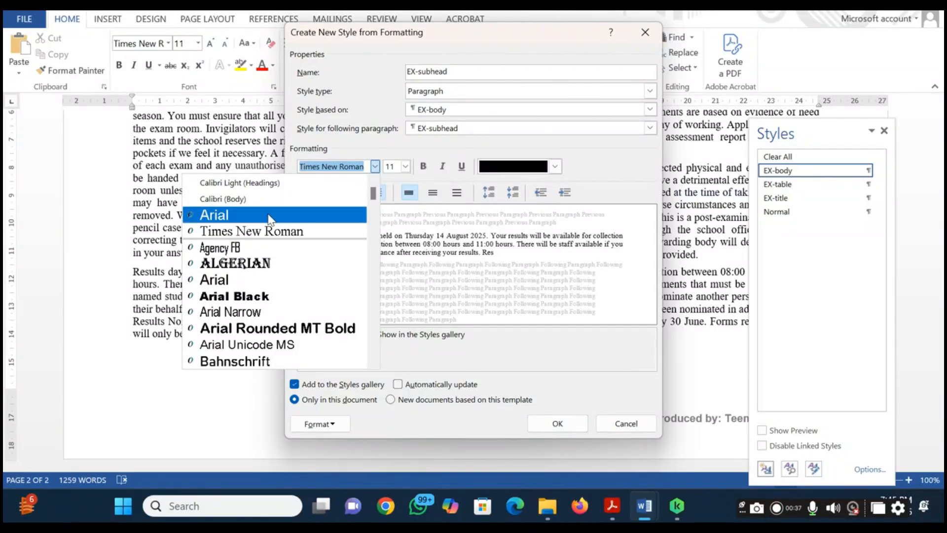
click(266, 198)
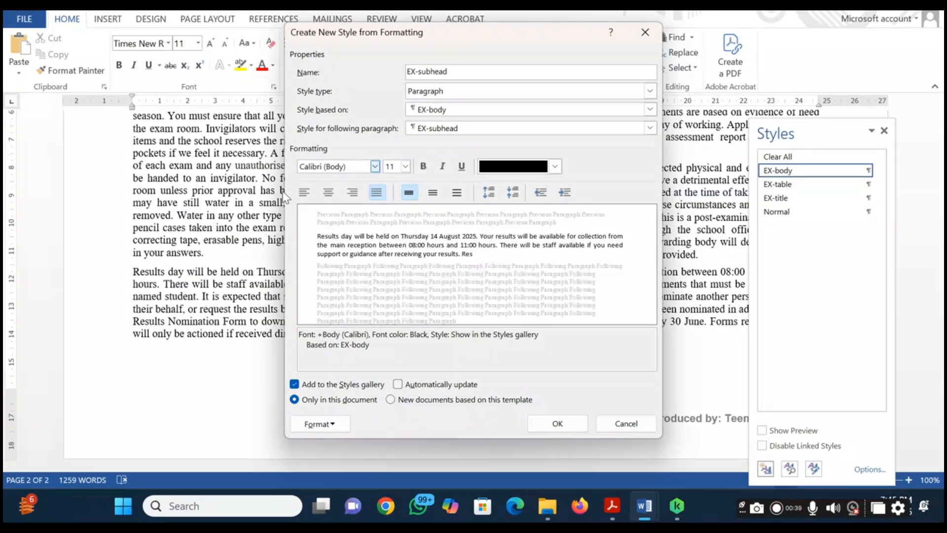
click(375, 167)
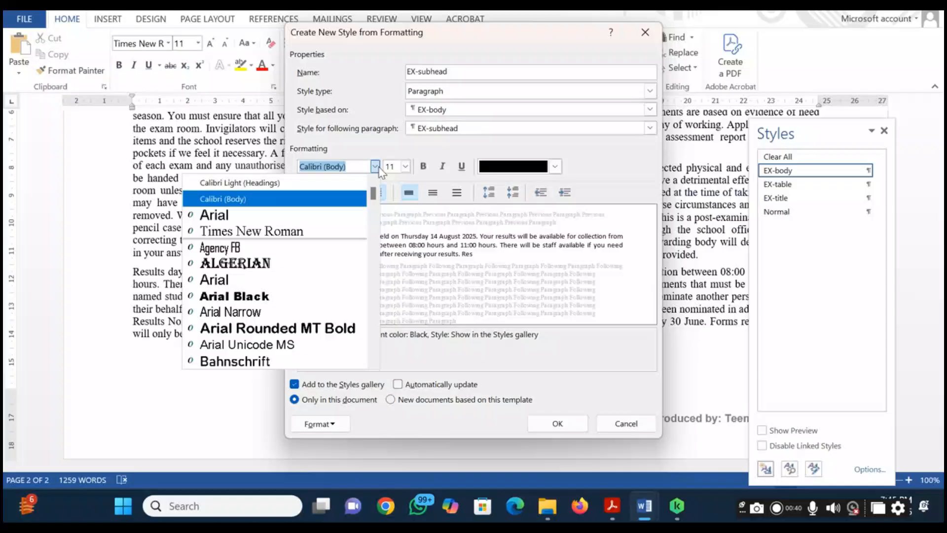
click(299, 217)
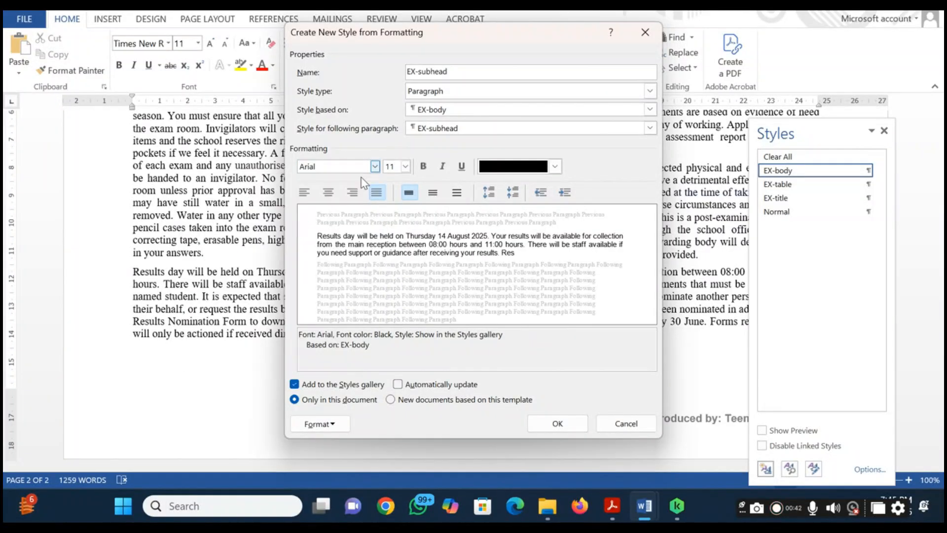
click(405, 167)
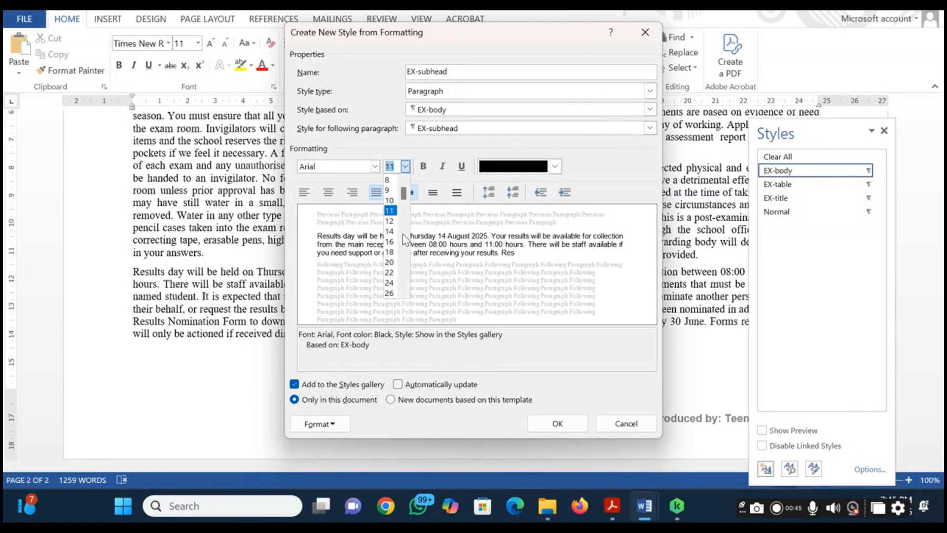
click(390, 252)
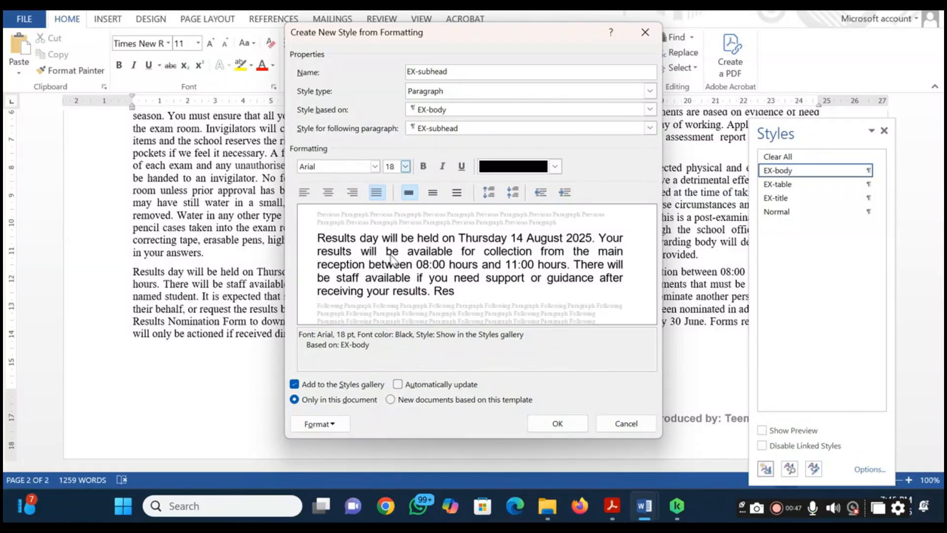
Check question 11's alignment and enhancement, and make the new style centred, bold and underlined
key(alt+Tab)
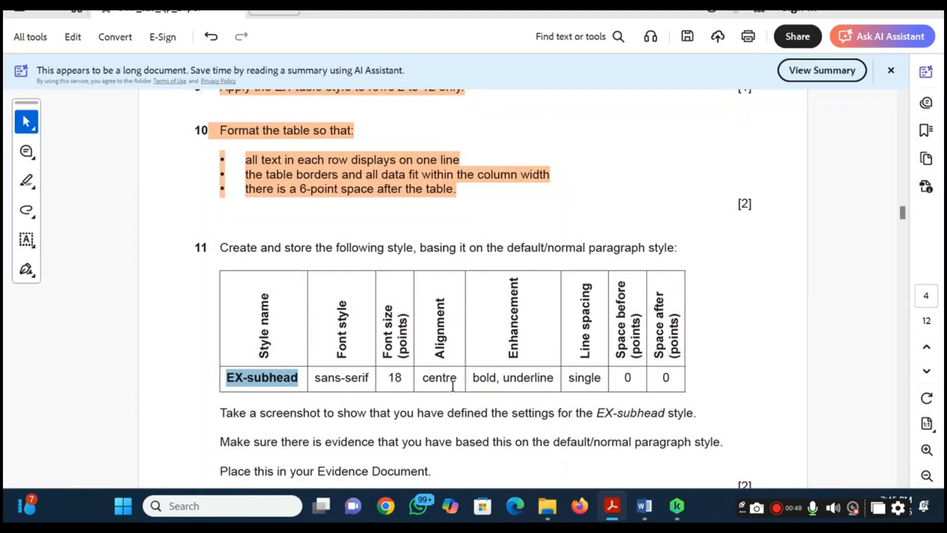
key(alt+Tab)
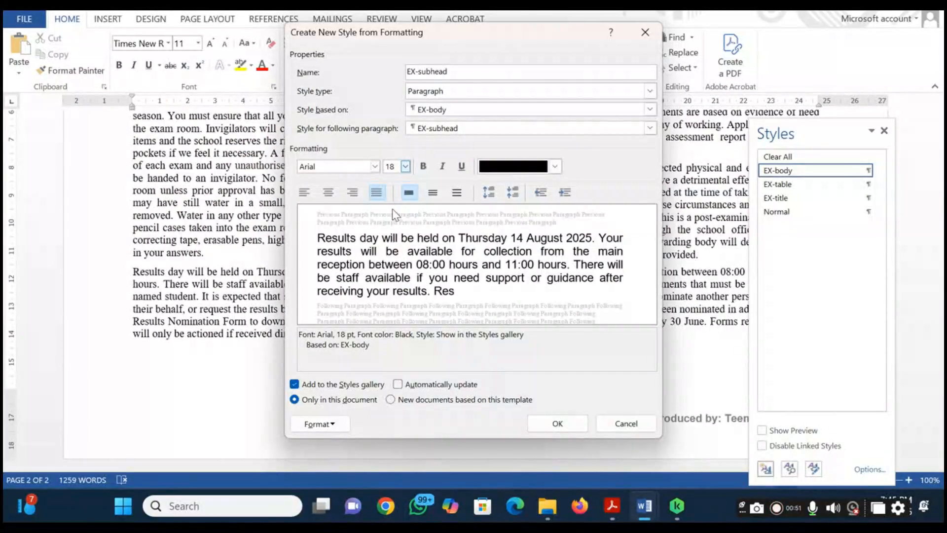
click(329, 193)
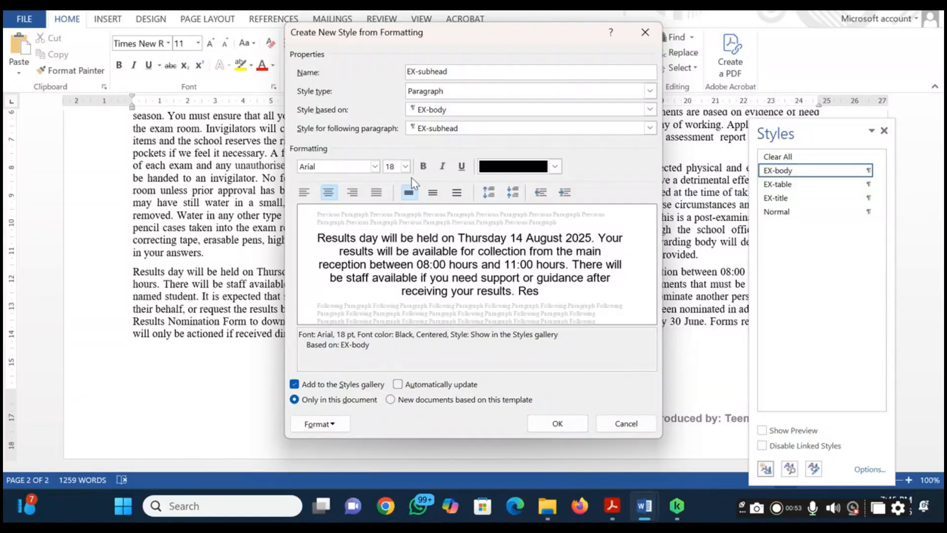
click(425, 167)
click(463, 167)
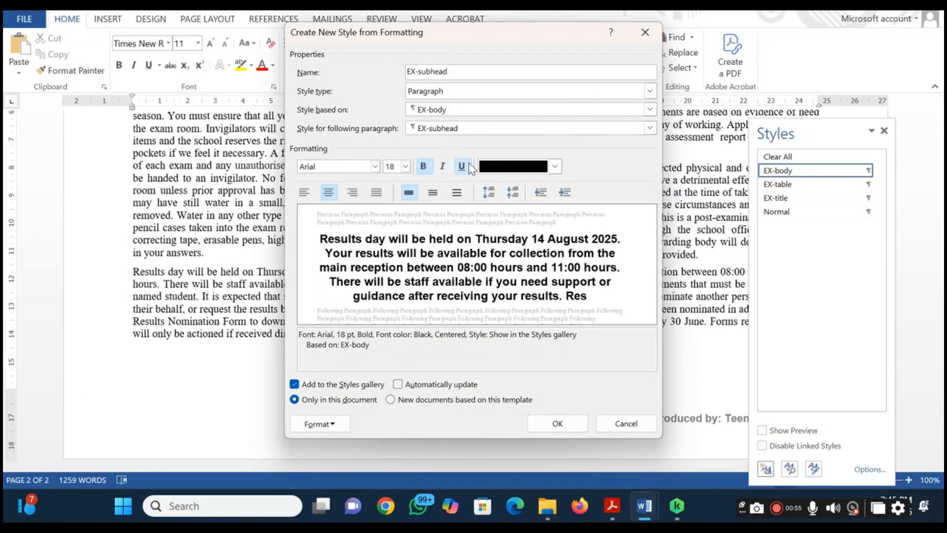
Check the spacing requirements in question 11, set the style's paragraph spacing after to 0 pt, and save the EX-subhead style
key(alt+Tab)
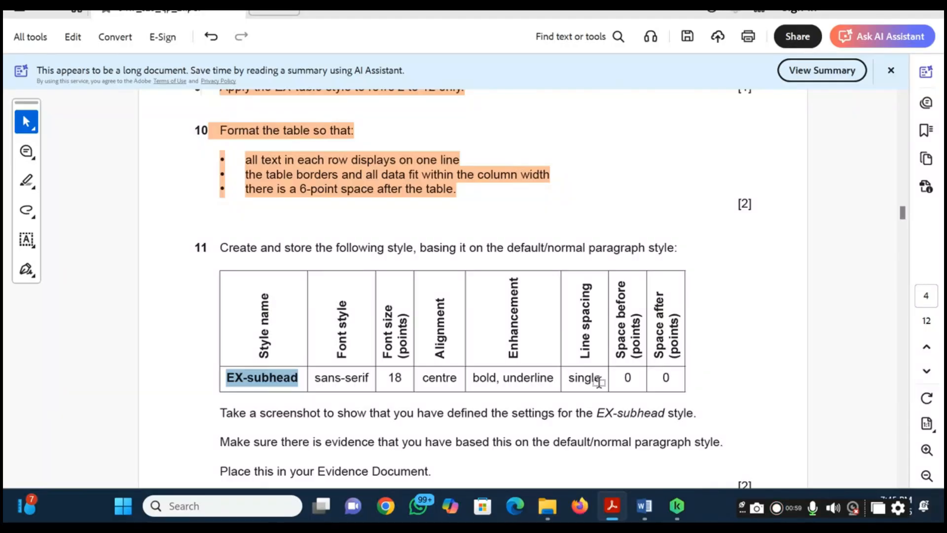
key(alt+Tab)
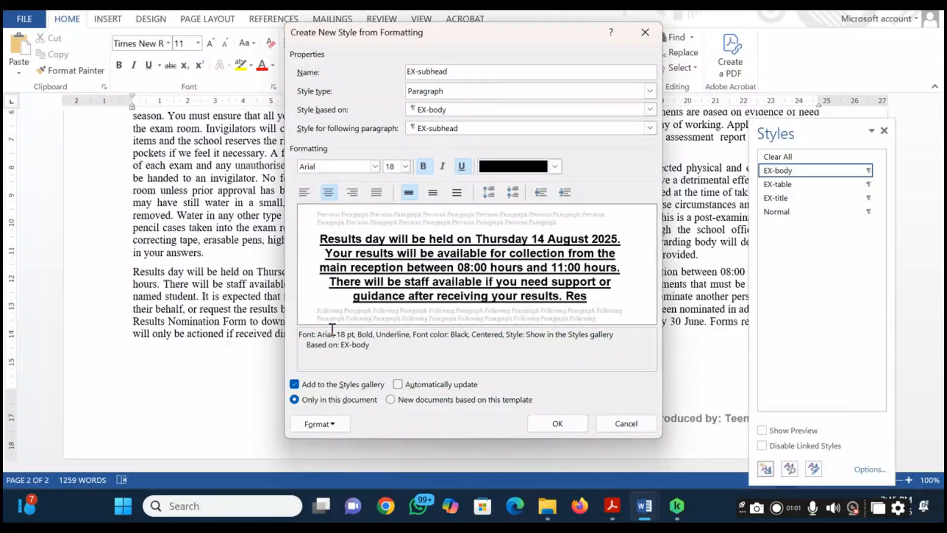
click(338, 427)
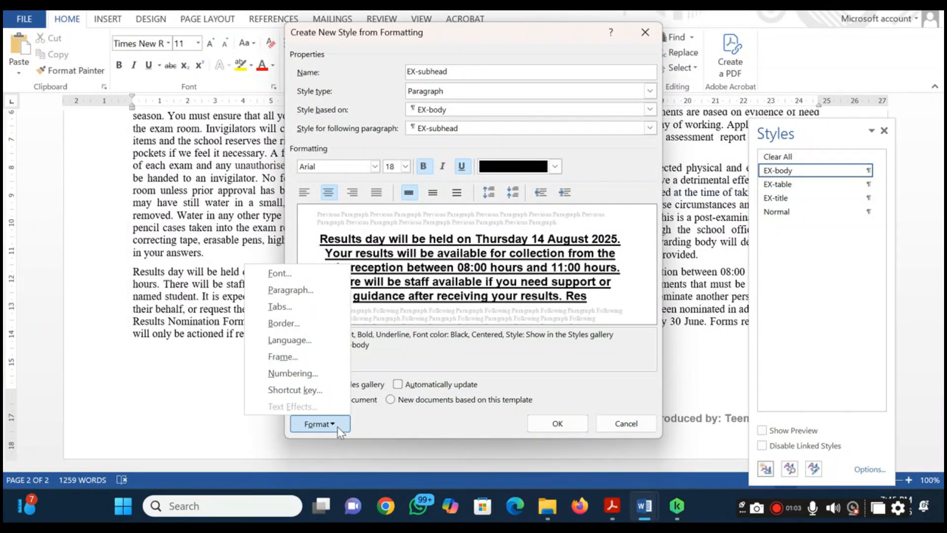
click(311, 289)
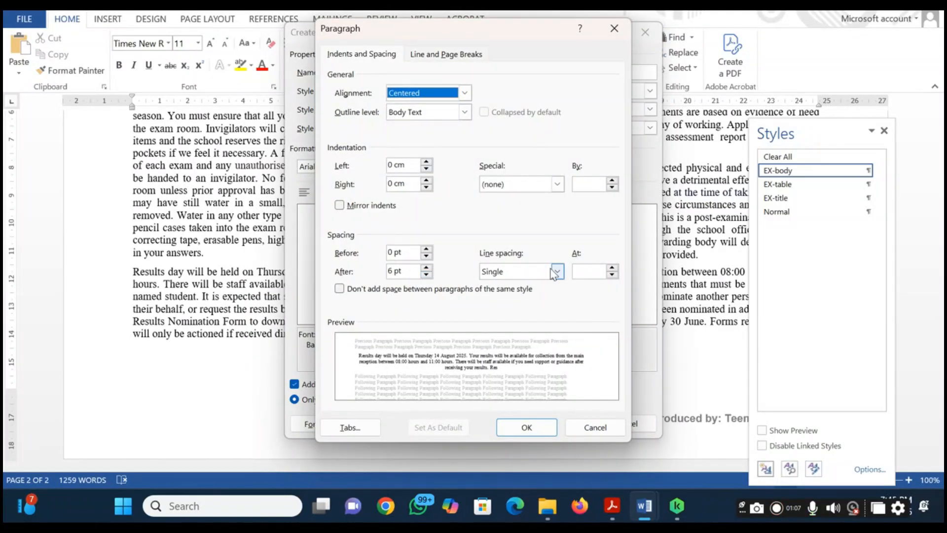
key(alt+Tab)
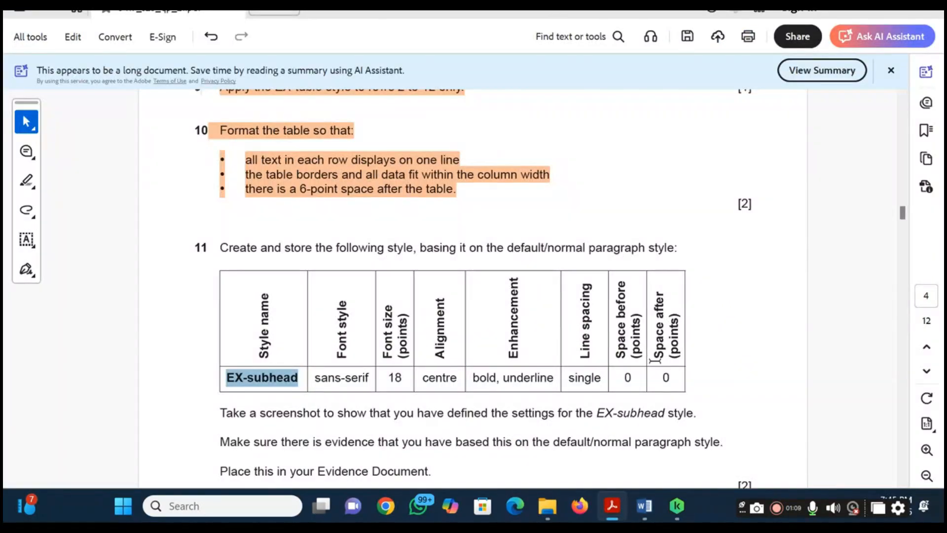
key(alt+Tab)
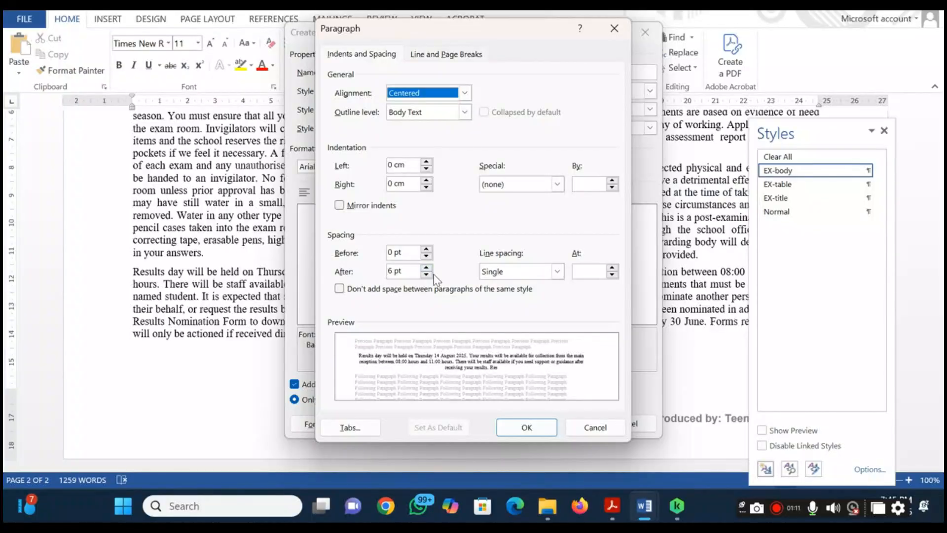
click(426, 275)
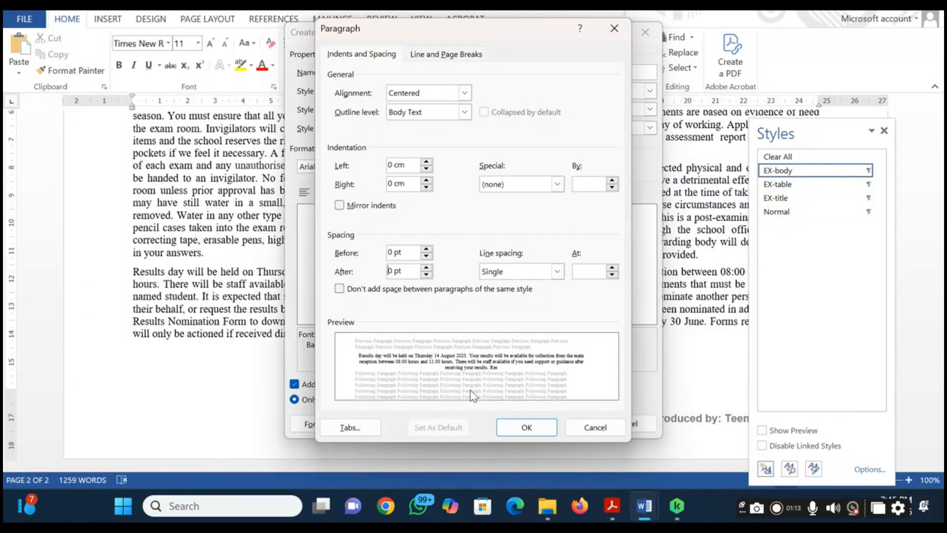
click(507, 428)
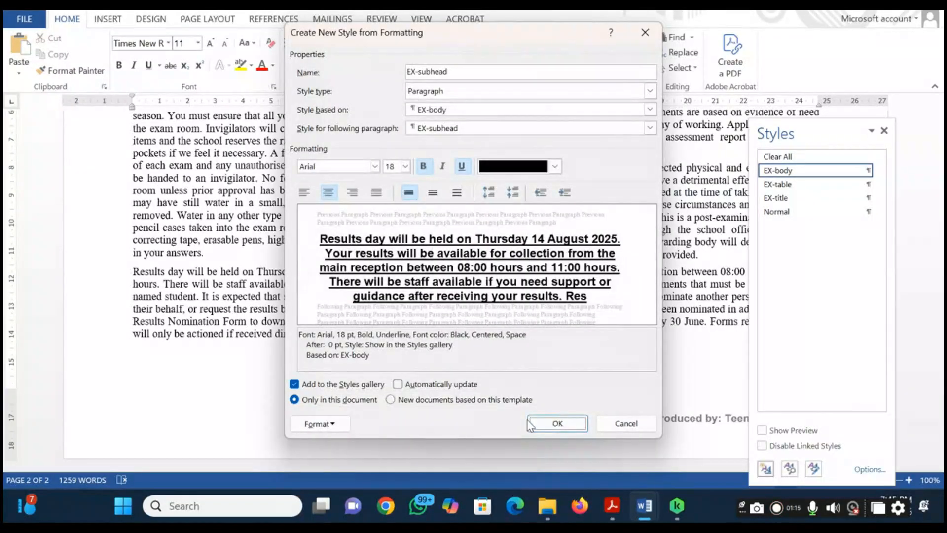
click(543, 426)
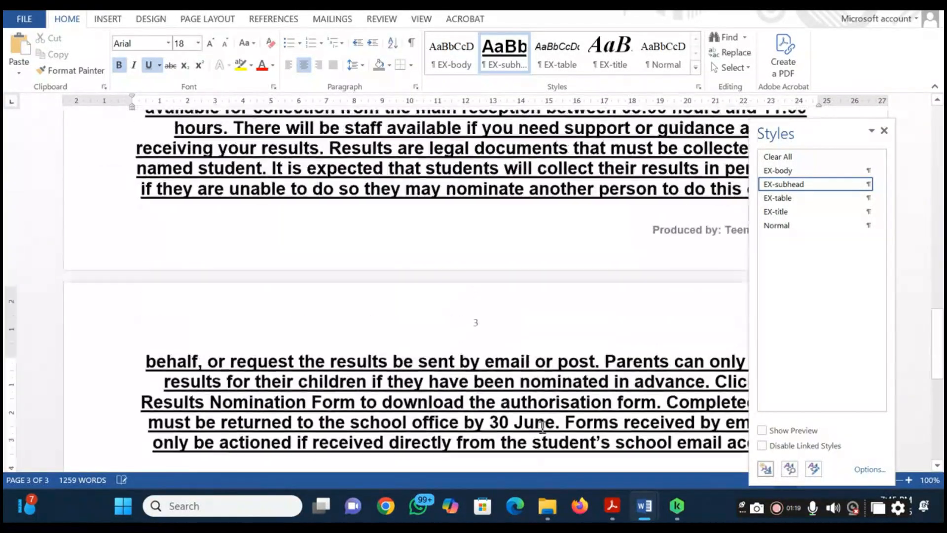
Read question 11's evidence instructions, capture a screenshot of the EX-subhead style's Modify Style dialog, and close the dialog without changes
key(alt+Tab)
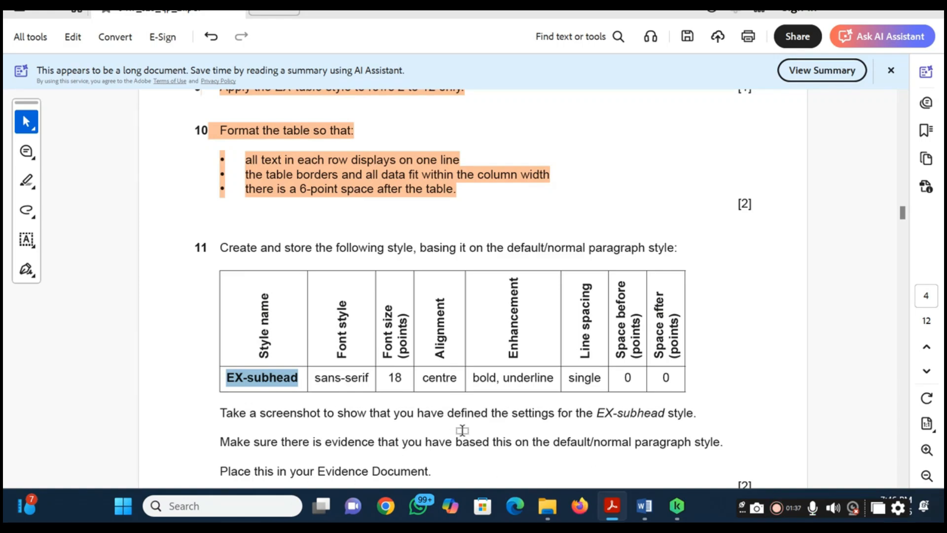
key(alt+Tab)
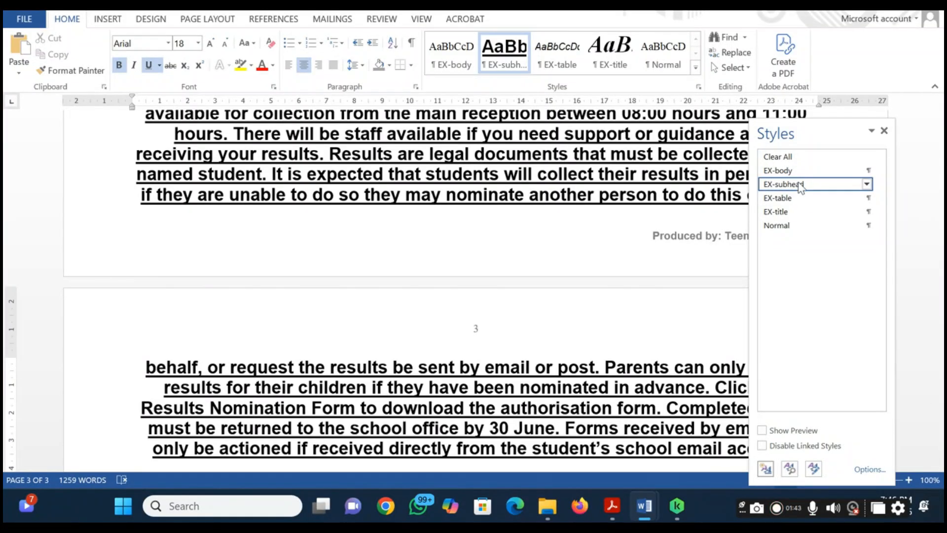
mouse_move(799, 186)
click(866, 185)
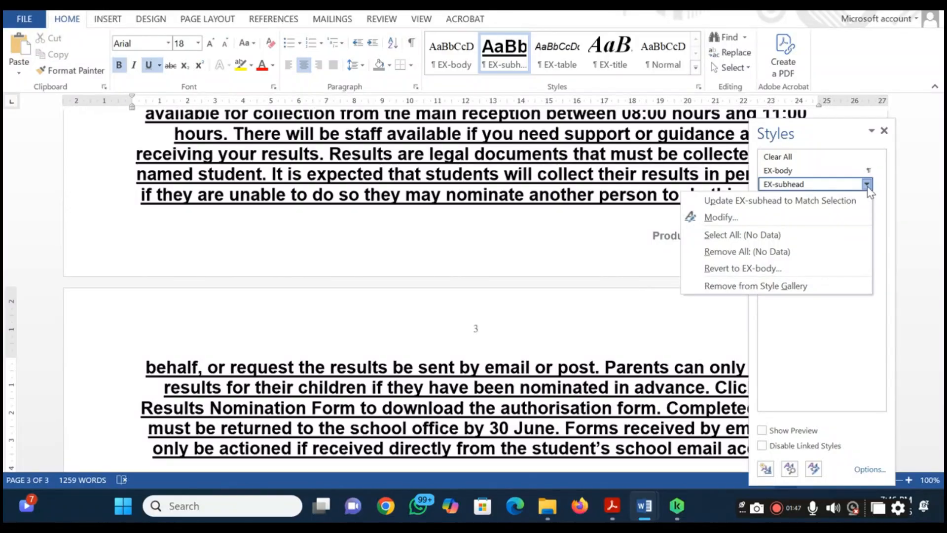
click(807, 217)
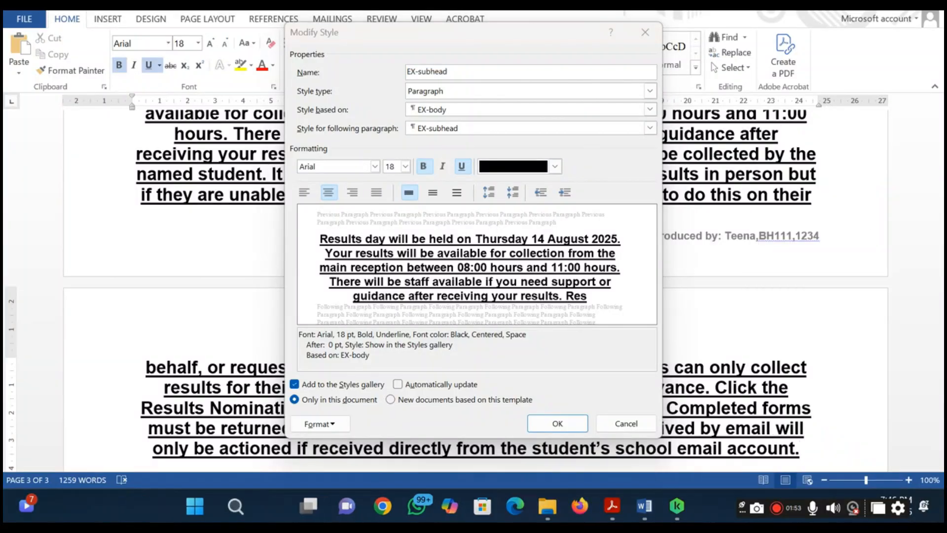
key(super+shift+s)
drag(285, 25, 666, 446)
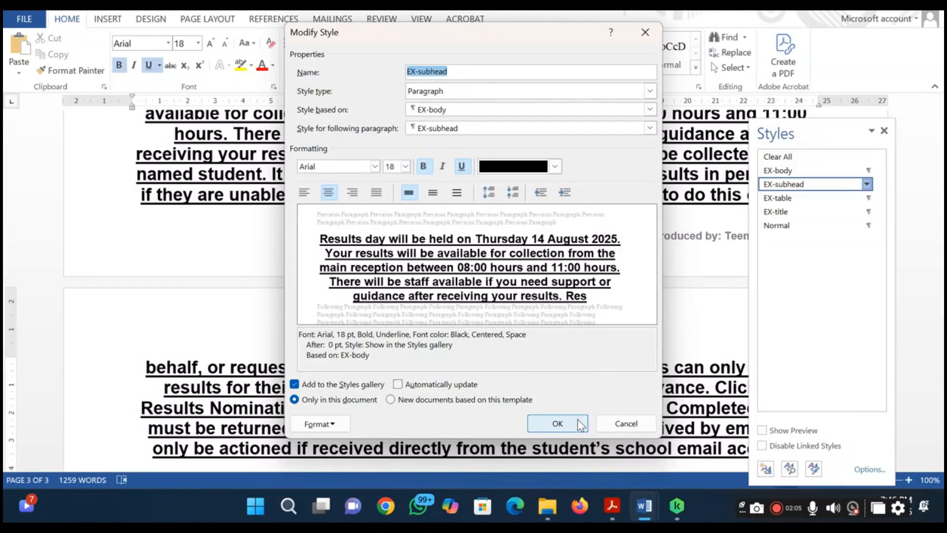
click(625, 430)
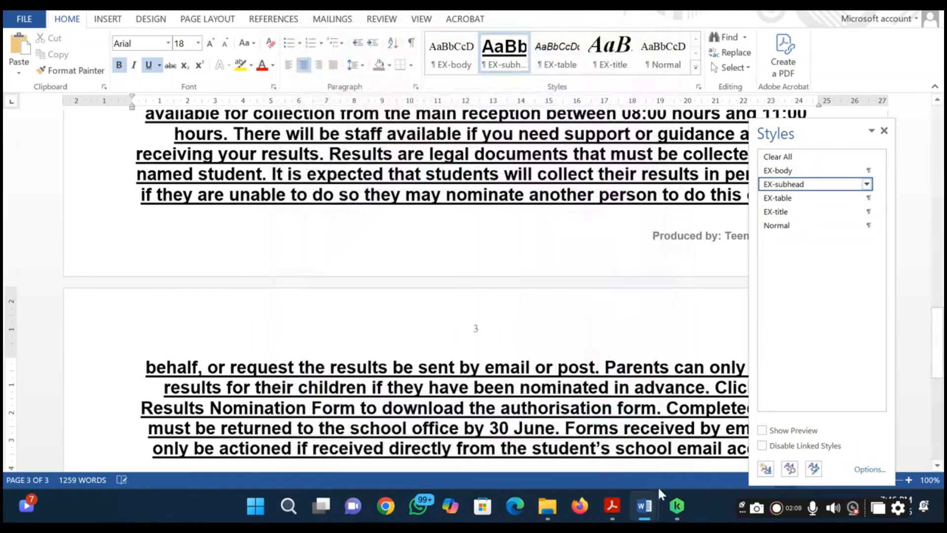
Switch to the Evidence Document and paste the Modify Style screenshot under the Step 11 evidence heading
mouse_move(645, 504)
click(587, 454)
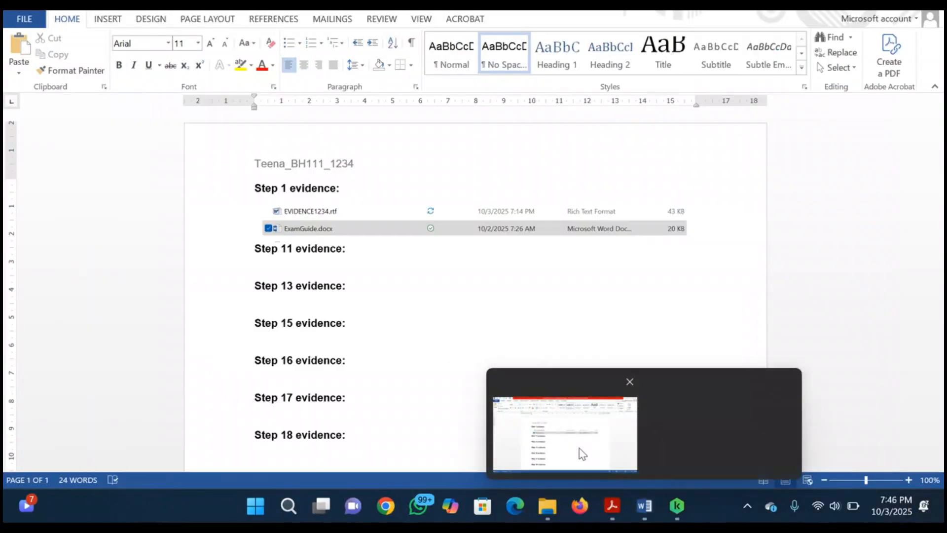
click(350, 264)
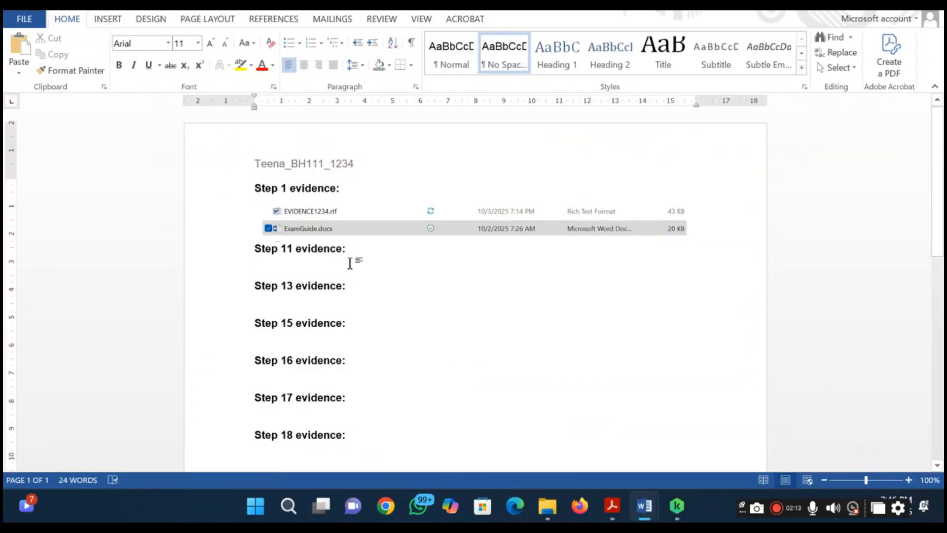
key(ctrl+v)
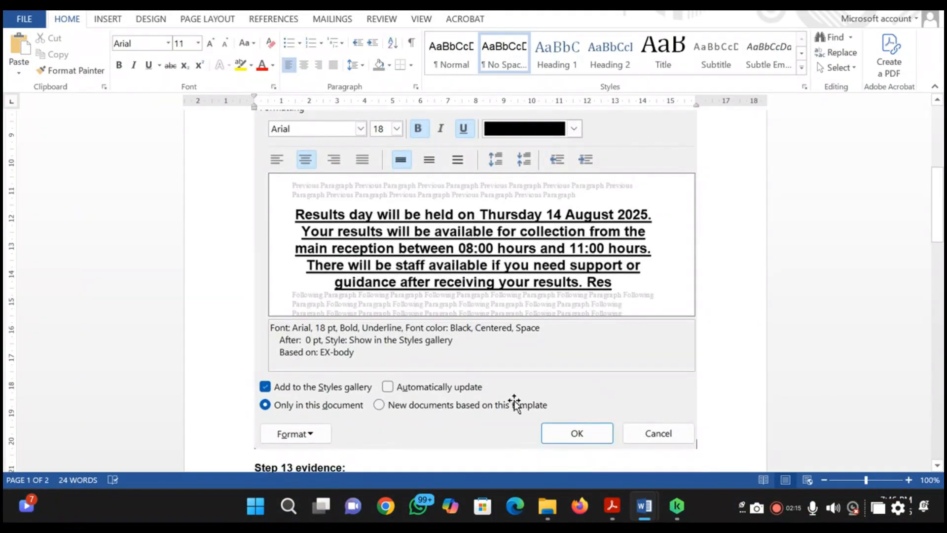
Shrink the pasted Modify Style screenshot proportionally and add a blank line below it, before Step 13 evidence
click(587, 385)
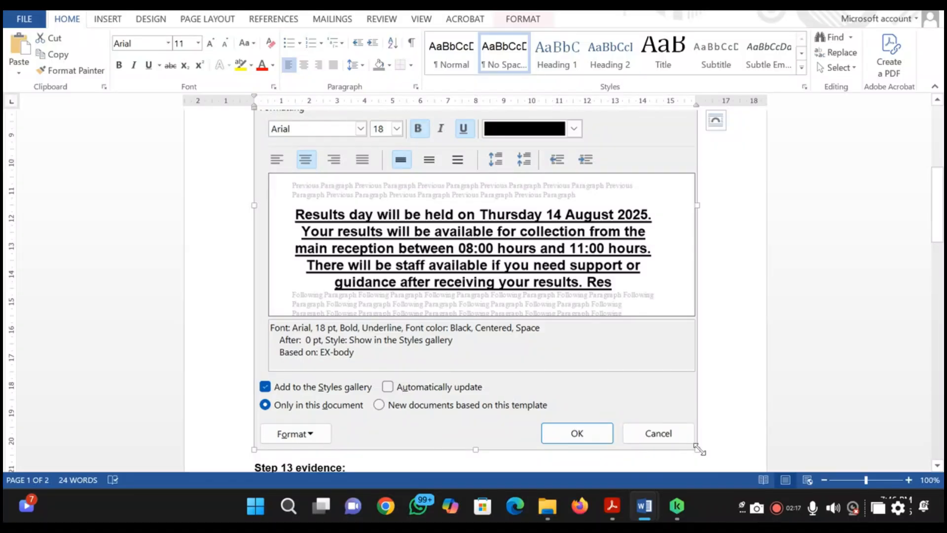
drag(699, 448, 473, 334)
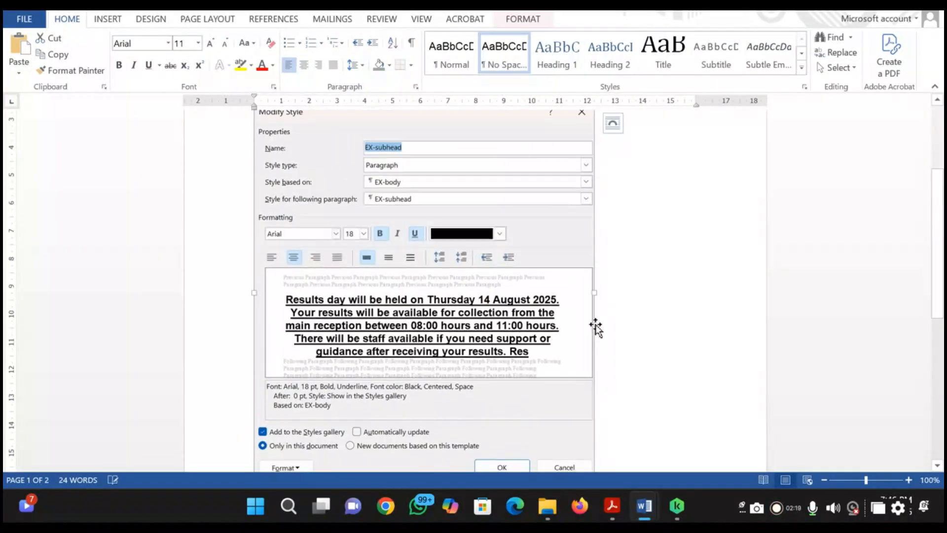
scroll(624, 415, down, 3)
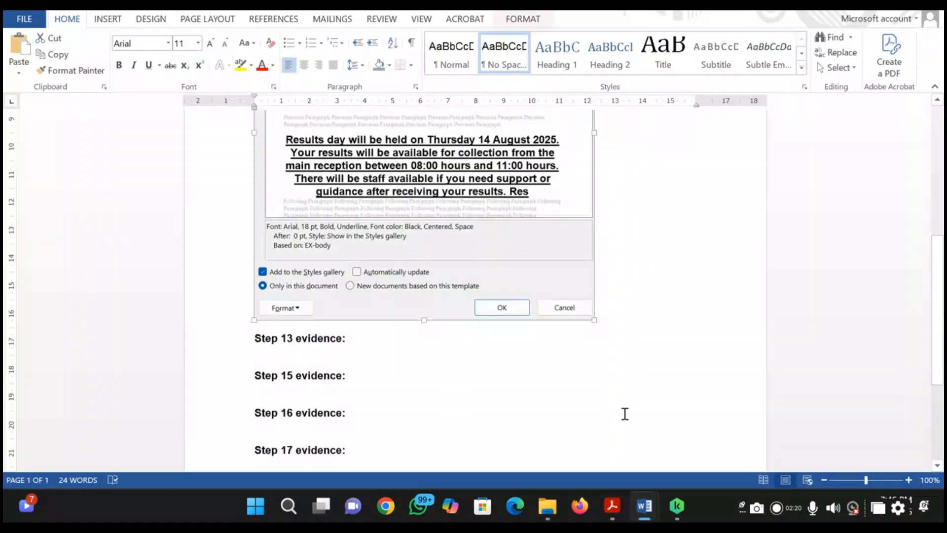
click(631, 329)
key(Return)
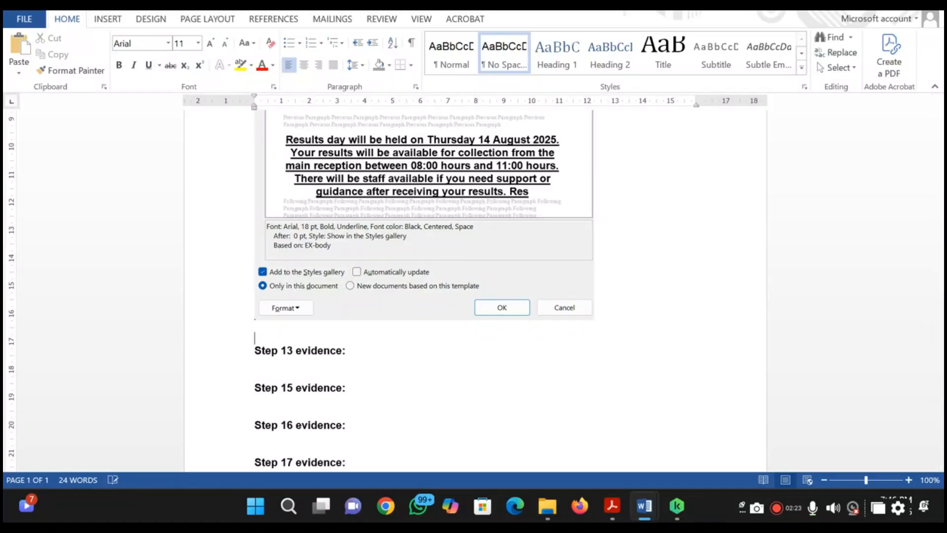
Capture a screenshot of the EX-subhead style's paragraph settings in the exam guide, then leave the style unchanged
key(alt+Tab)
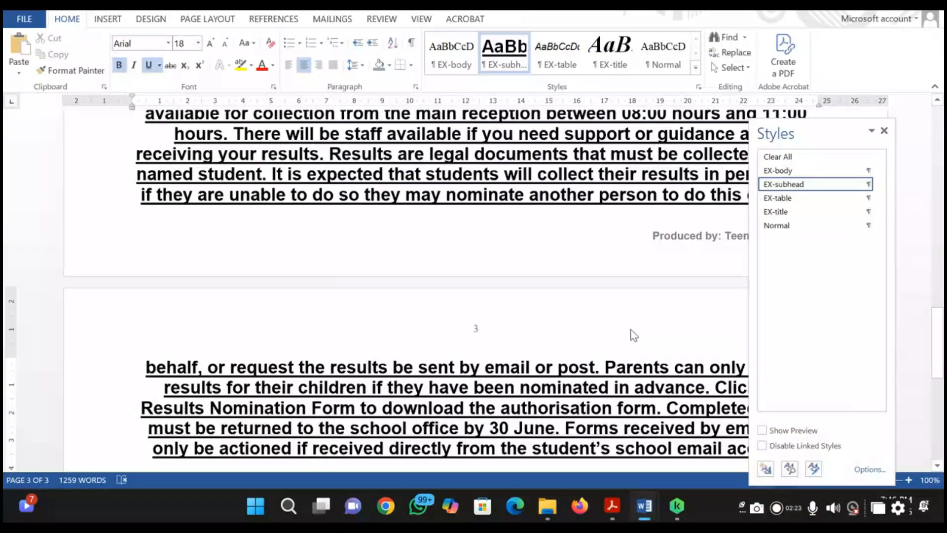
click(866, 184)
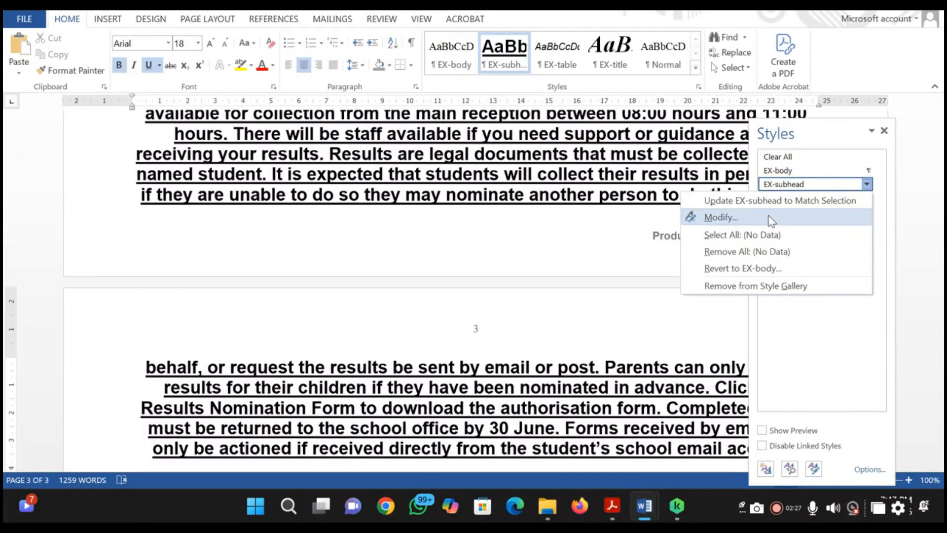
click(767, 218)
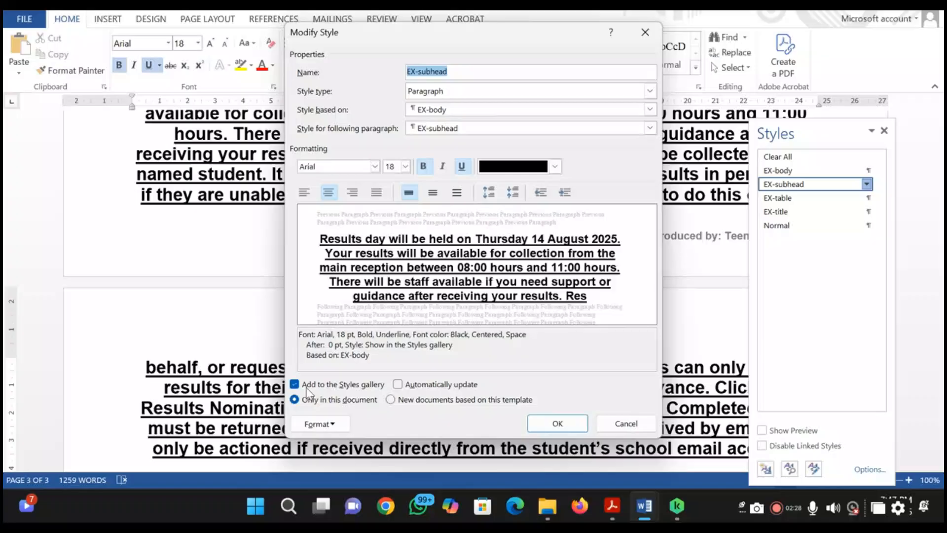
click(318, 424)
click(289, 290)
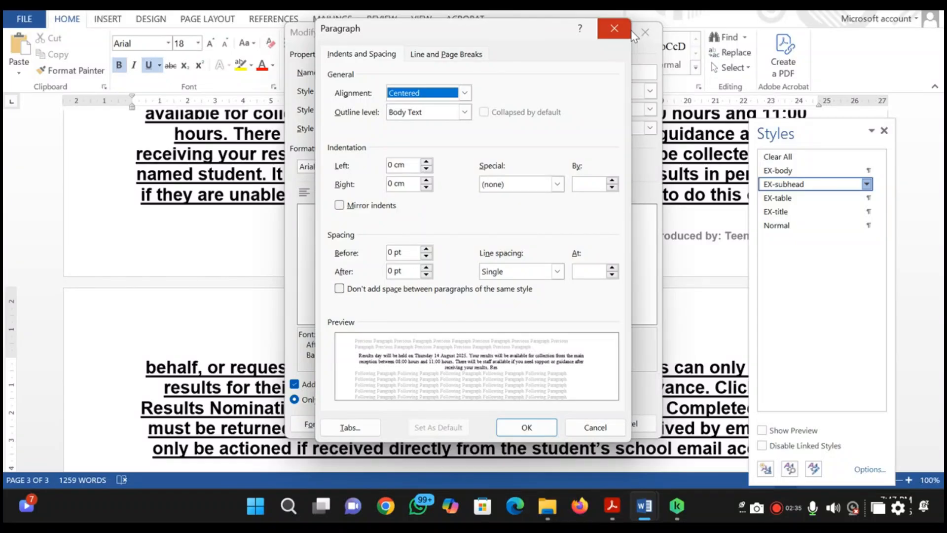
key(super+shift+s)
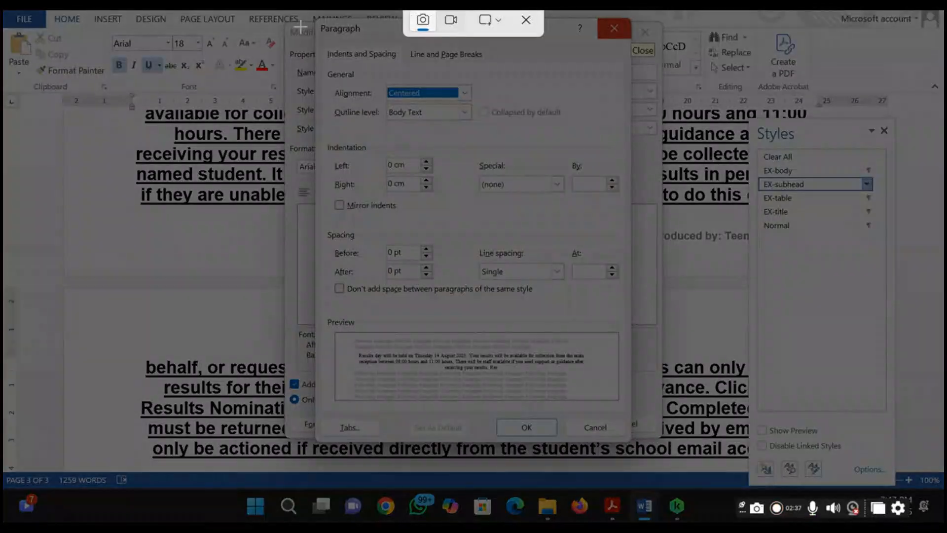
drag(317, 23, 628, 442)
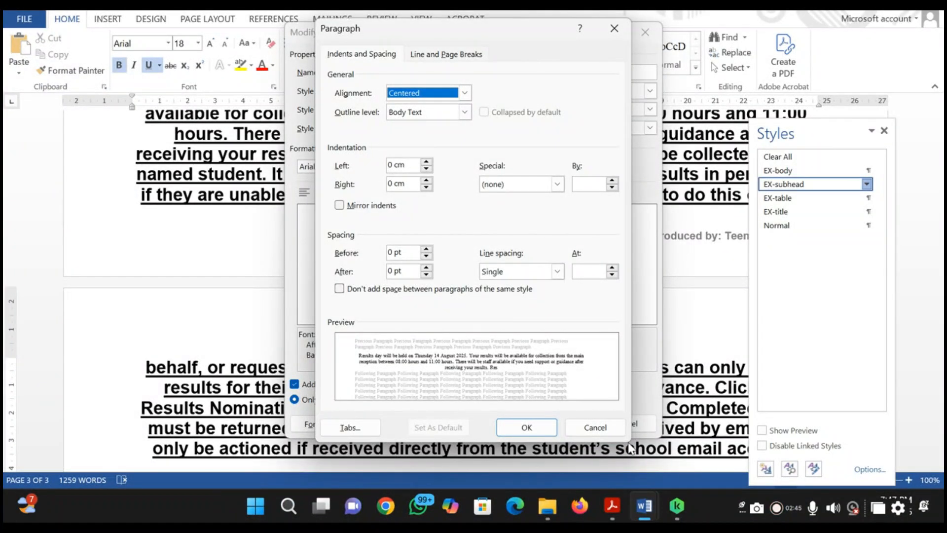
click(595, 427)
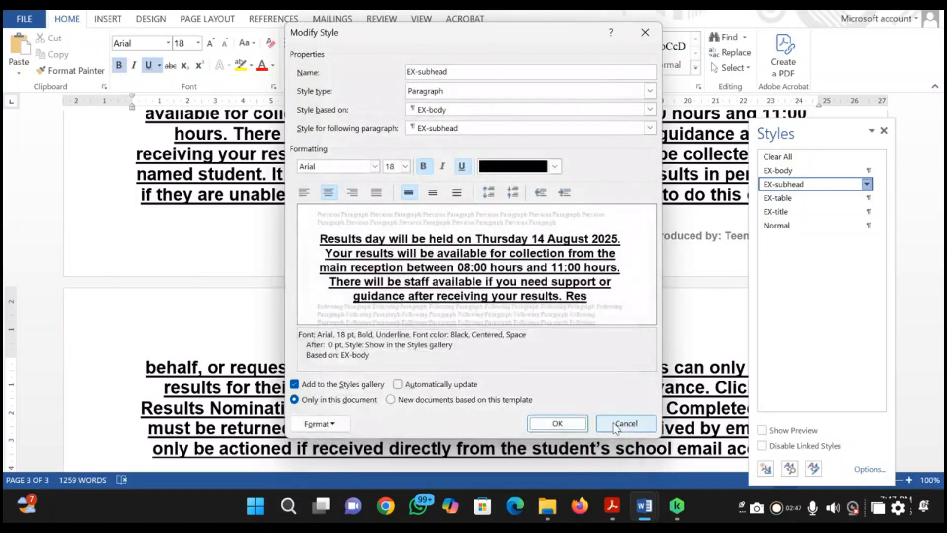
click(622, 423)
Paste the Paragraph settings screenshot below the first Step 11 image in the Evidence Document and shrink it proportionally
key(alt+Tab)
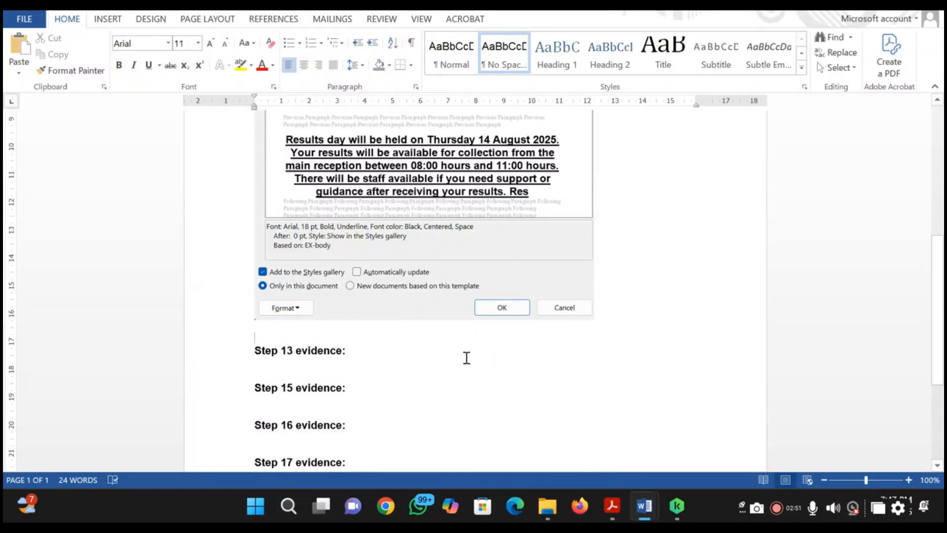
key(ctrl+v)
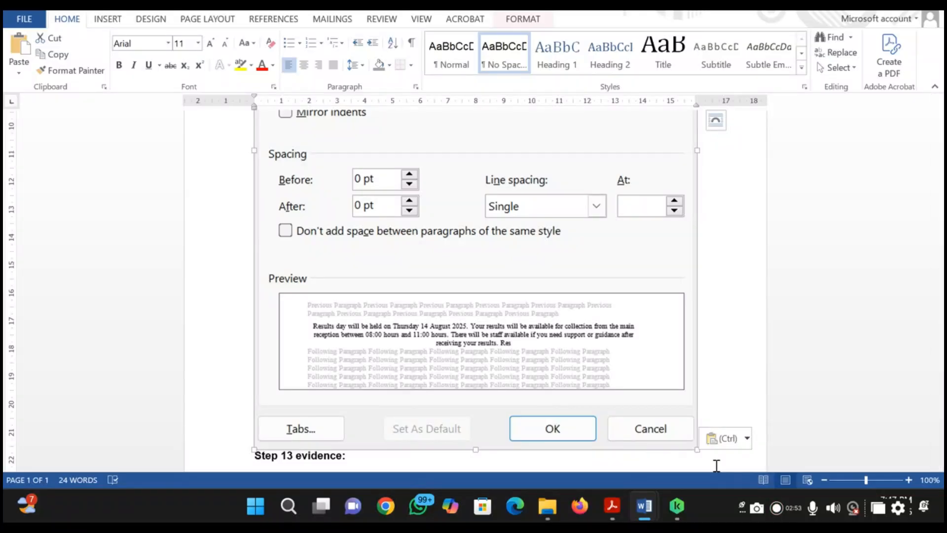
drag(697, 450, 345, 233)
scroll(365, 245, up, 5)
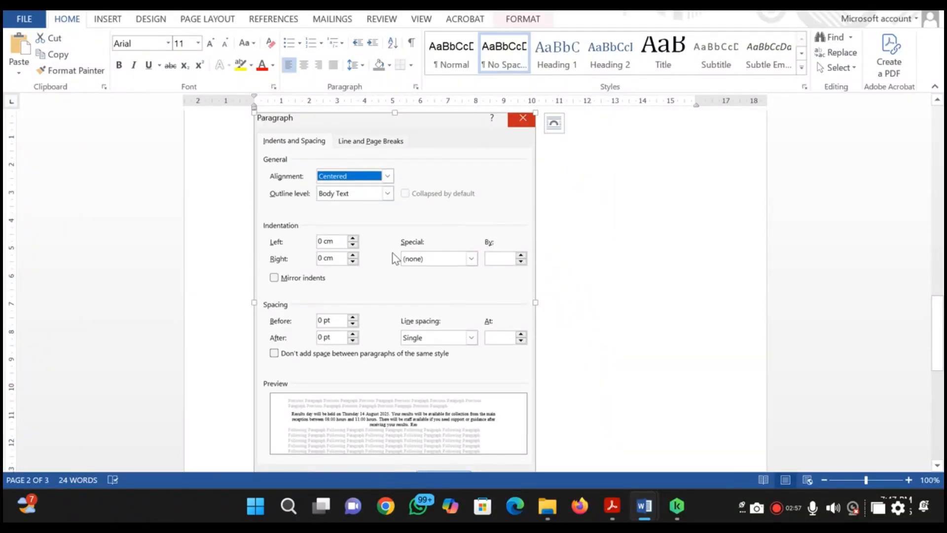
Return to the exam guide, close the style list, and reapply the EX-body style to the results day paragraph
key(alt+Tab)
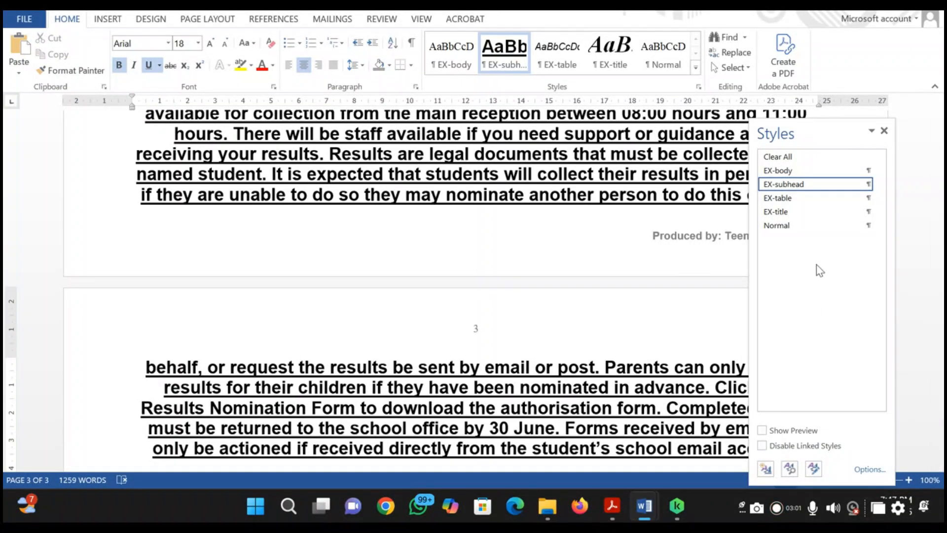
click(884, 131)
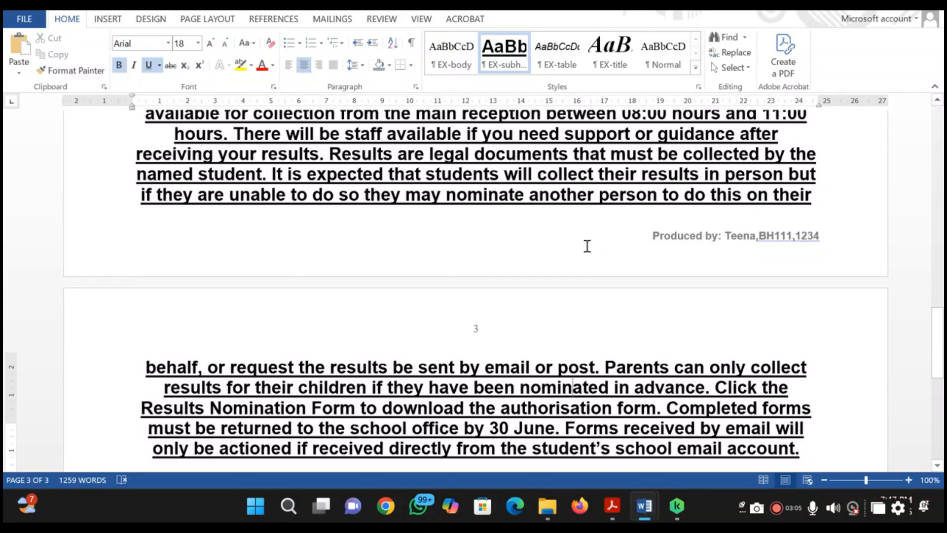
scroll(587, 249, up, 10)
click(452, 49)
scroll(584, 285, down, 8)
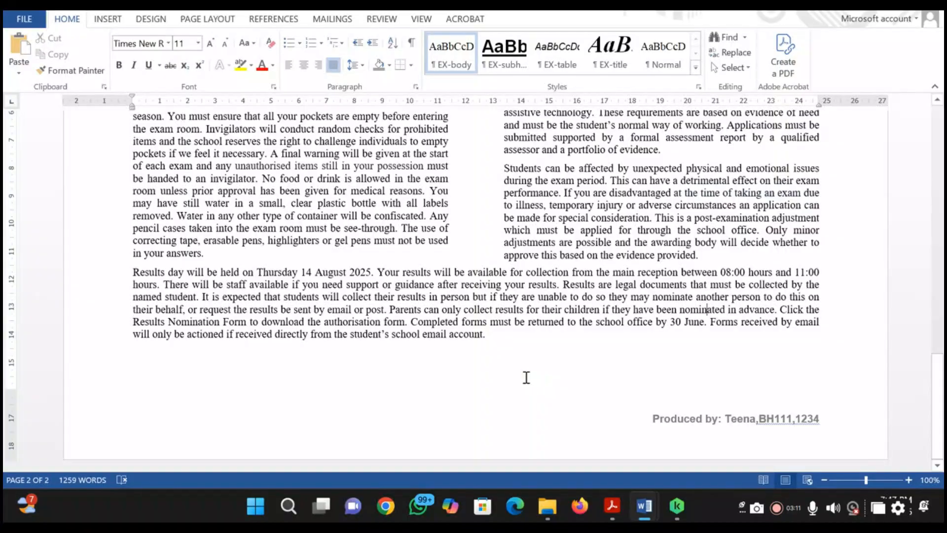
Switch to the question paper PDF and highlight all of question 11 in orange, including the table and evidence instructions
key(alt+Tab)
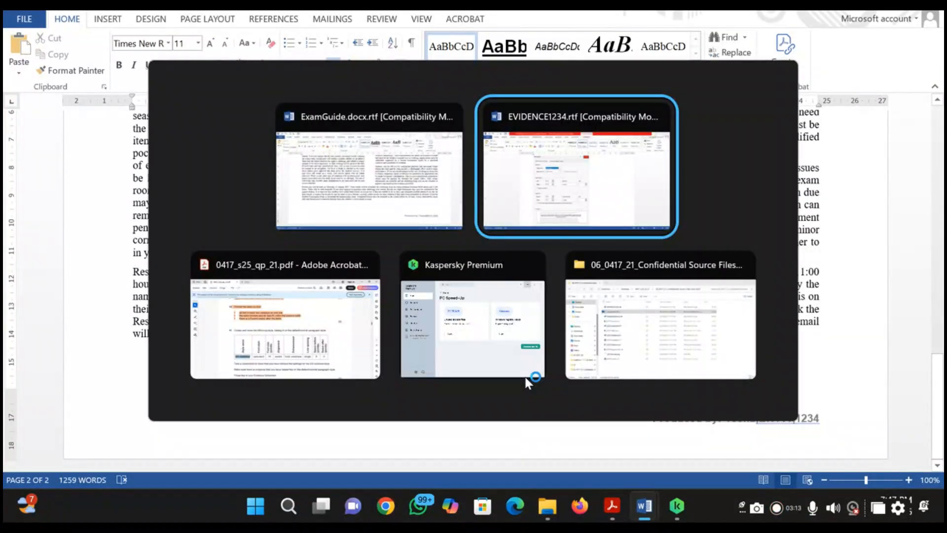
key(alt+Tab)
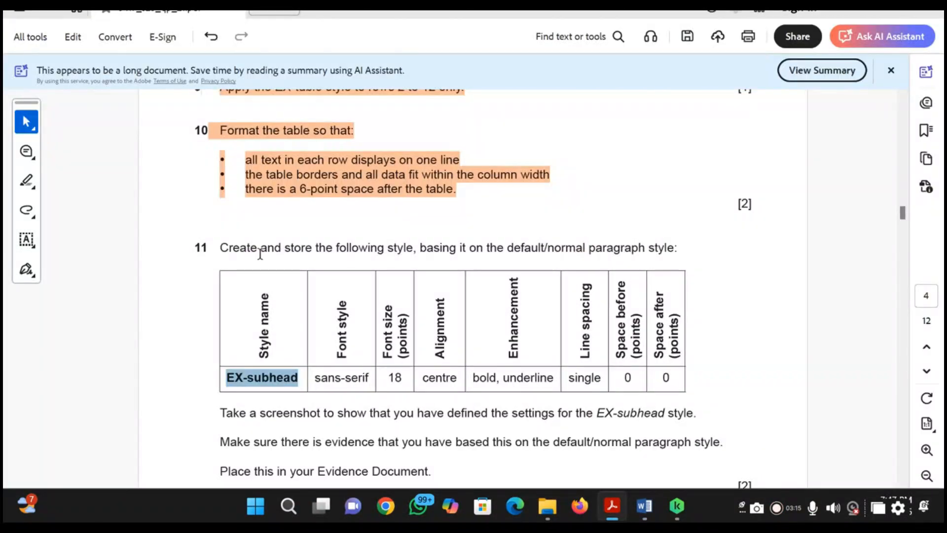
scroll(260, 253, down, 5)
scroll(258, 253, up, 2)
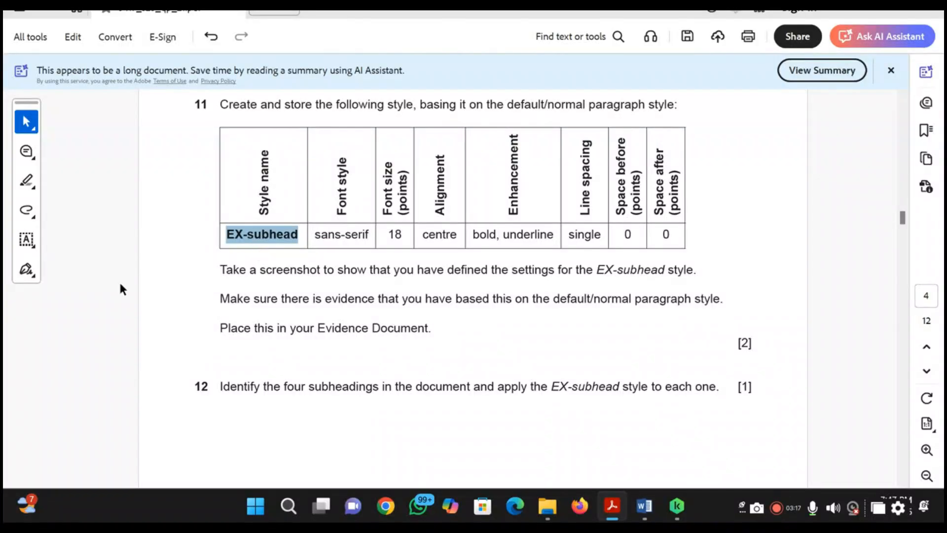
mouse_move(28, 182)
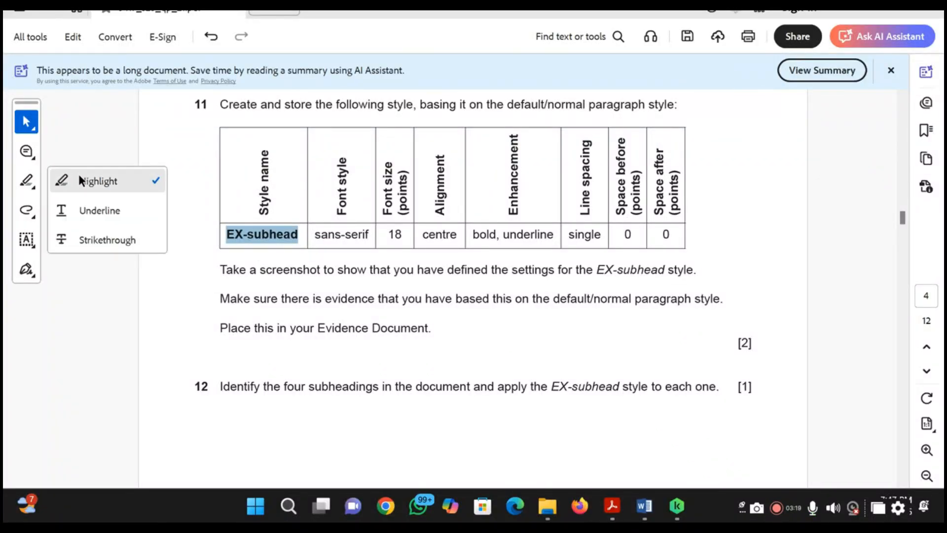
click(79, 177)
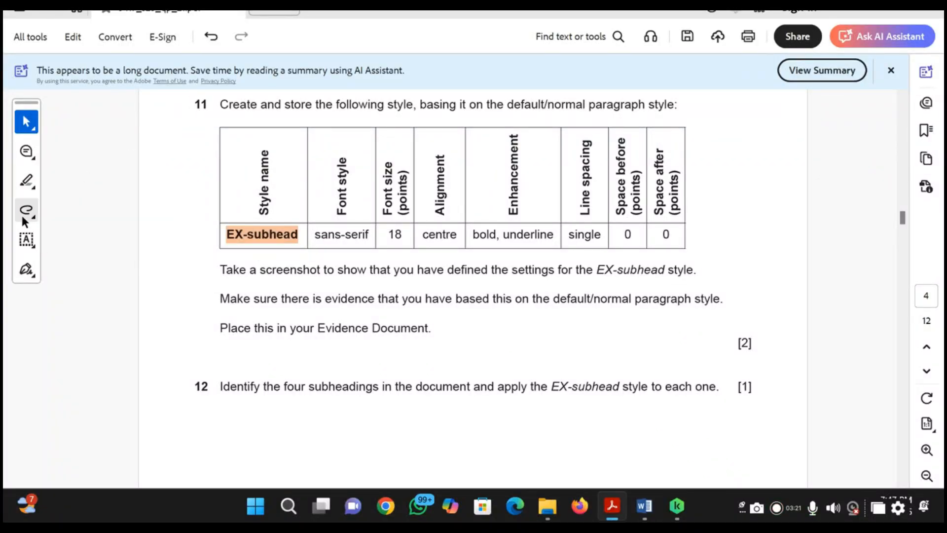
click(30, 181)
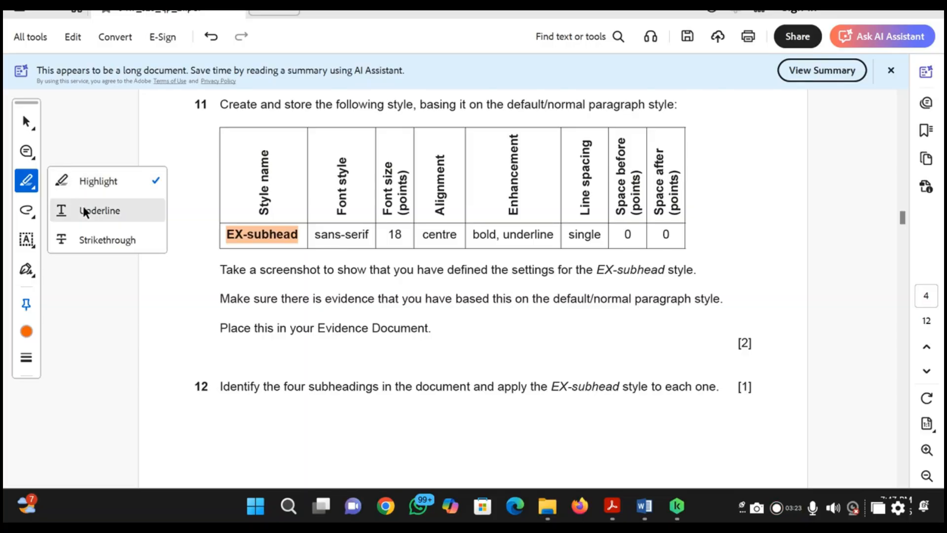
click(93, 183)
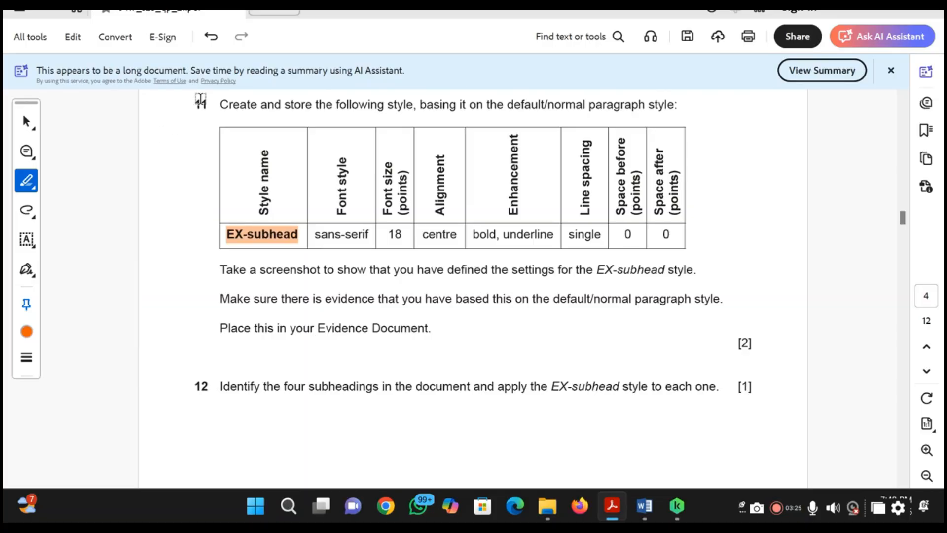
mouse_move(201, 101)
mouse_down()
mouse_move(417, 368)
mouse_move(495, 356)
mouse_move(432, 328)
mouse_up()
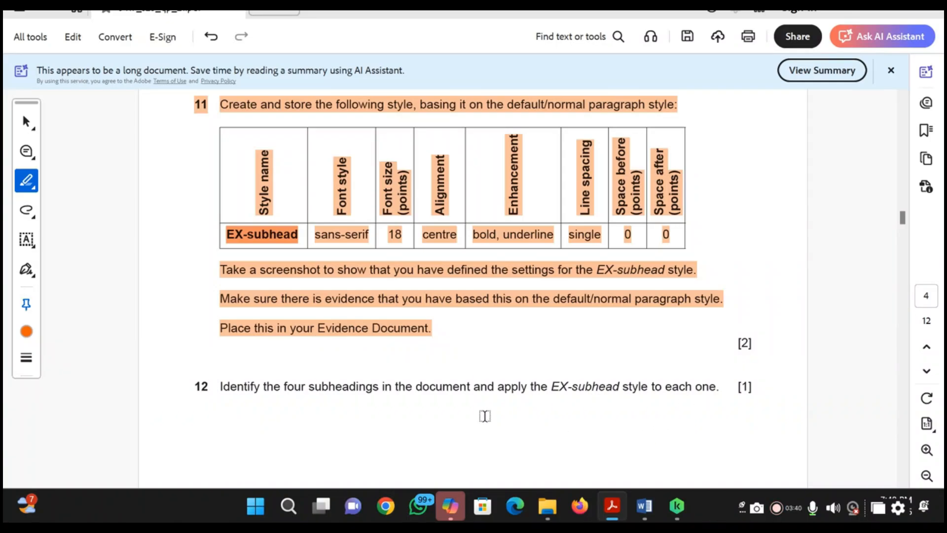
Read question 12 and apply the EX-subhead style to the General subheading in the exam guide
scroll(485, 416, down, 3)
scroll(485, 416, up, 1)
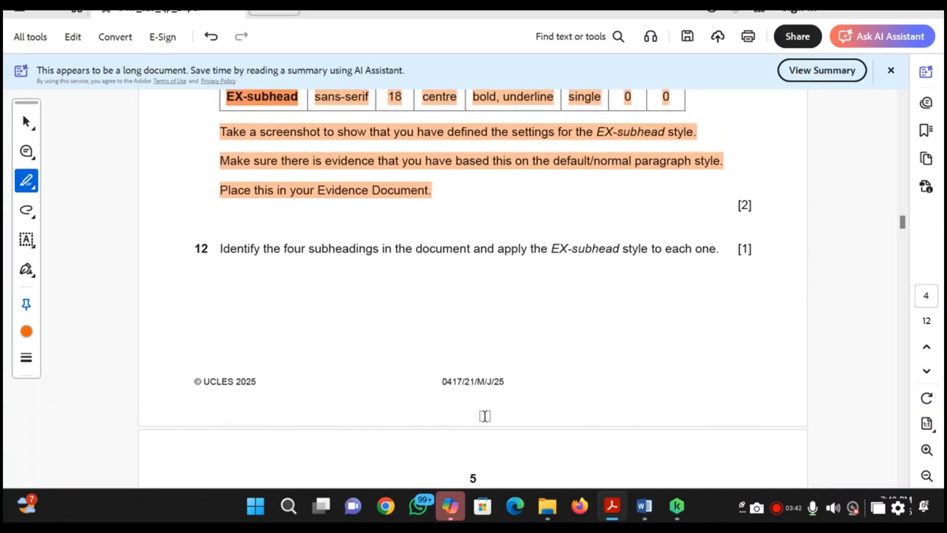
key(alt+Tab)
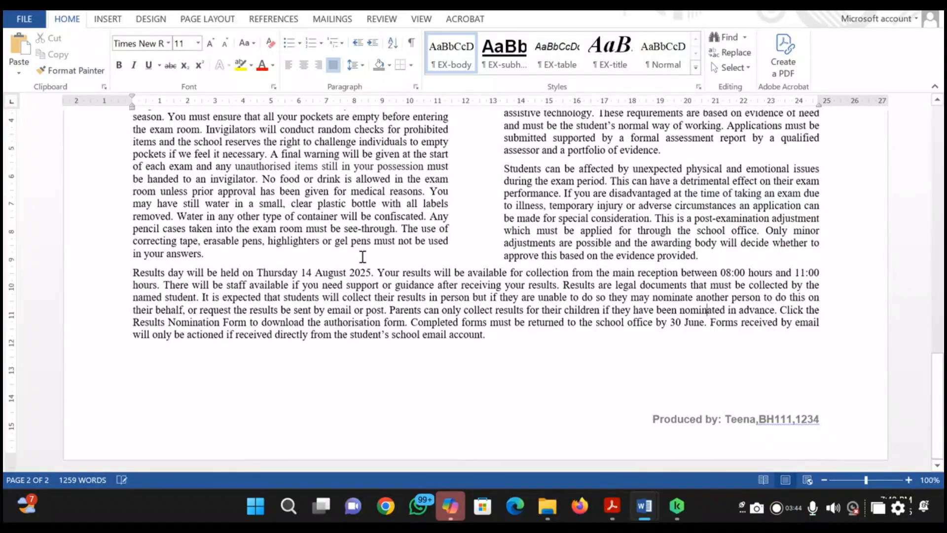
scroll(363, 256, up, 20)
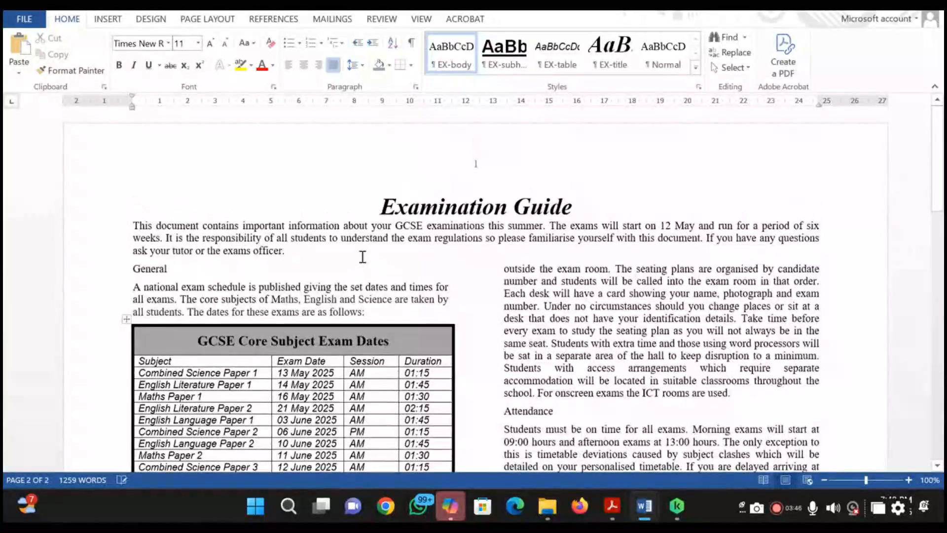
double_click(148, 270)
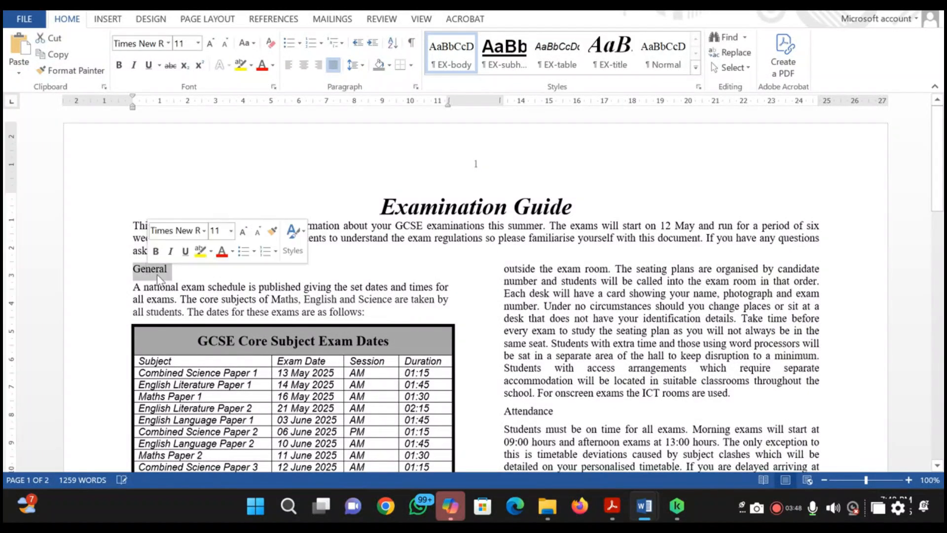
click(511, 63)
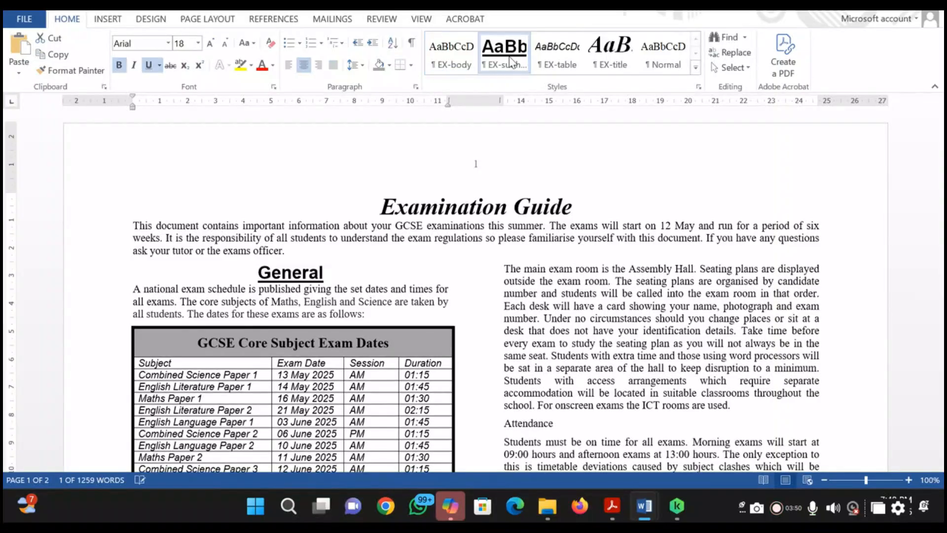
Apply the EX-subhead style to the Exam Room subheading on page 2 of the exam guide
scroll(426, 306, down, 10)
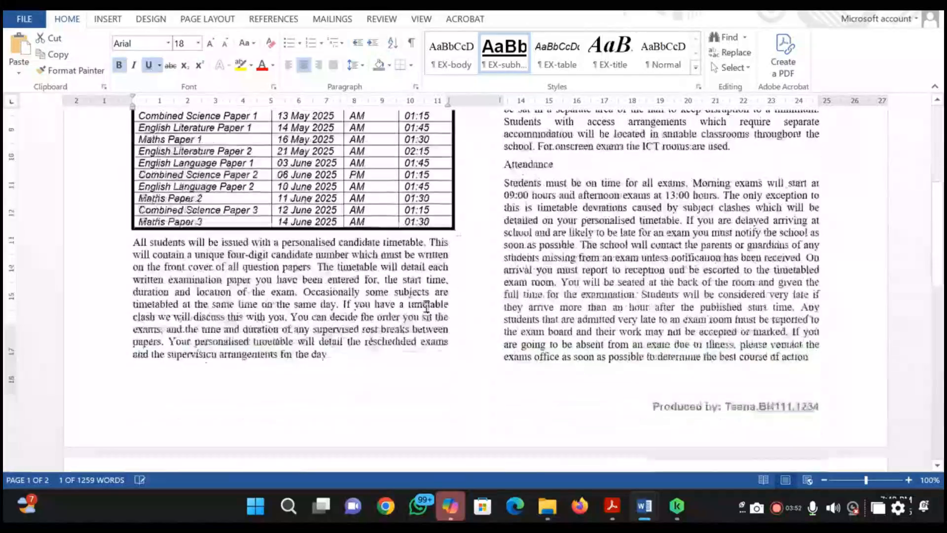
scroll(426, 307, down, 3)
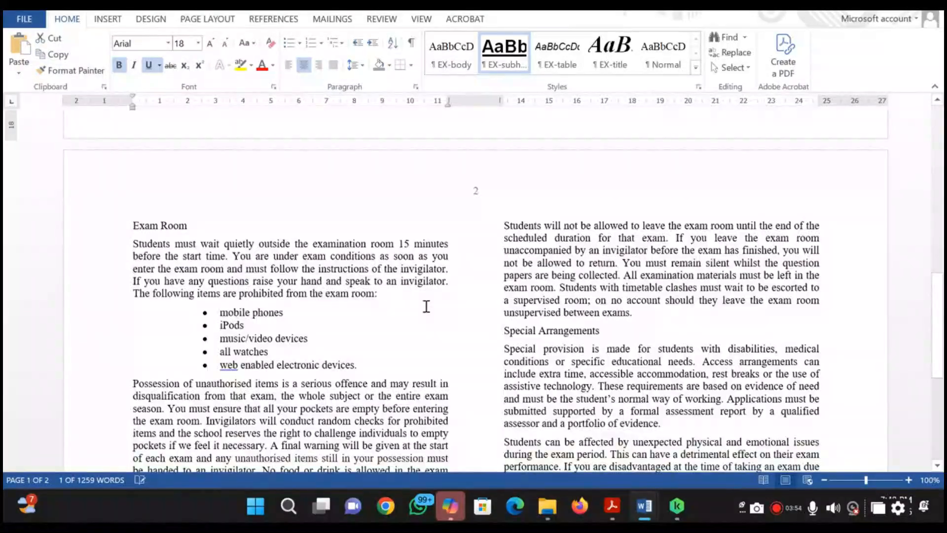
drag(187, 228, 132, 226)
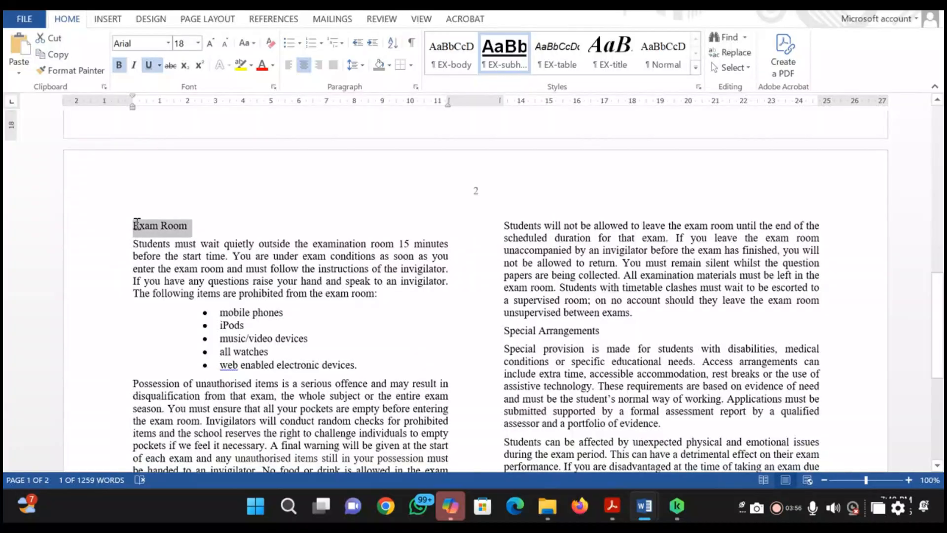
click(508, 60)
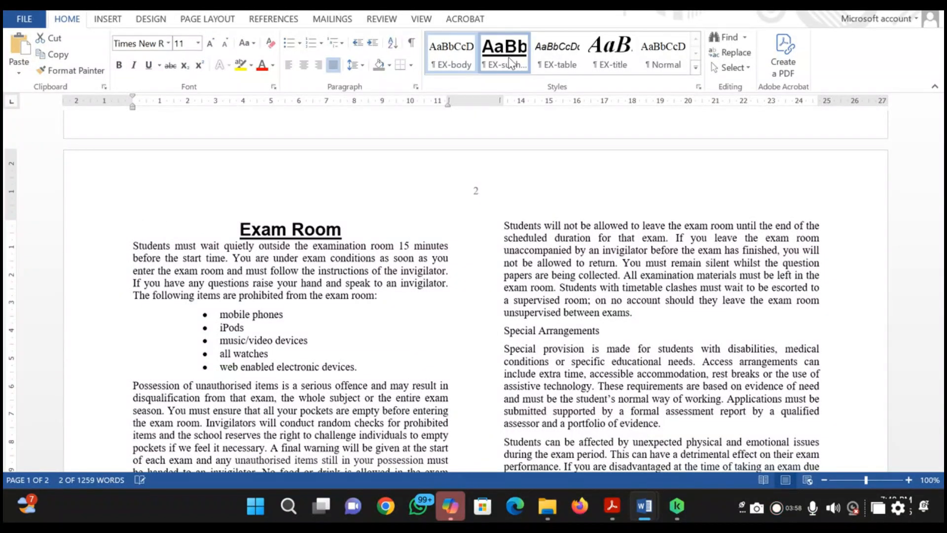
Apply the EX-subhead style to the Special Arrangements subheading
scroll(460, 226, down, 2)
scroll(460, 225, down, 3)
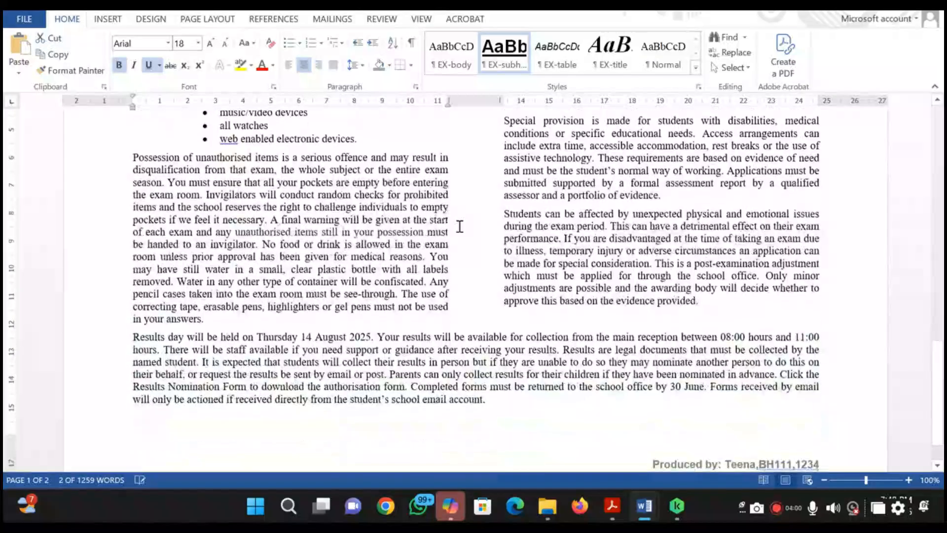
scroll(460, 226, up, 3)
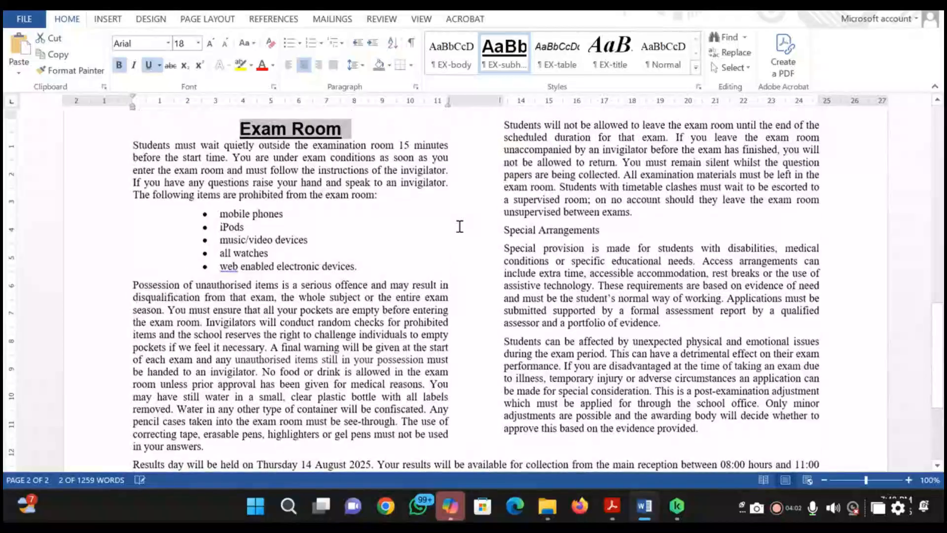
drag(607, 230, 504, 230)
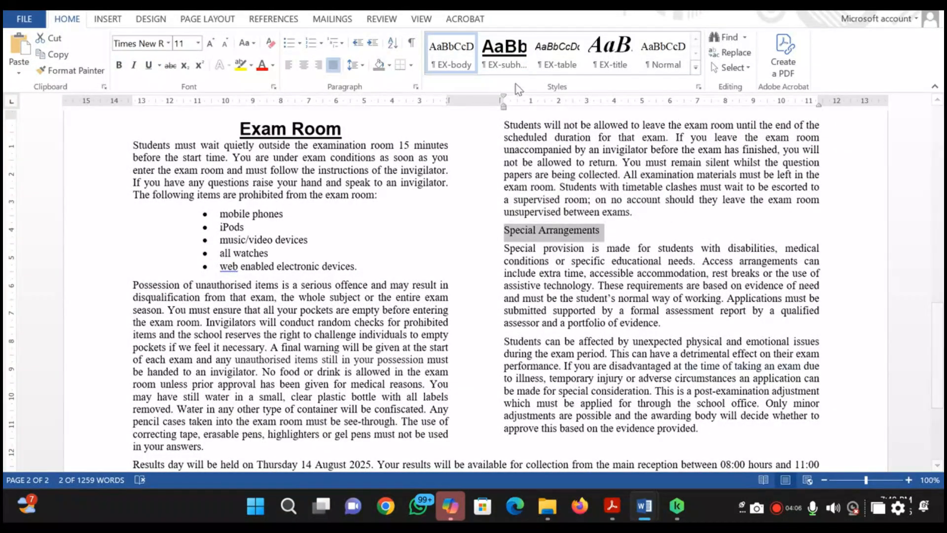
click(504, 54)
Apply the EX-subhead style to the Attendance subheading on page 1 and review the styled subheadings in both pages
scroll(592, 270, up, 15)
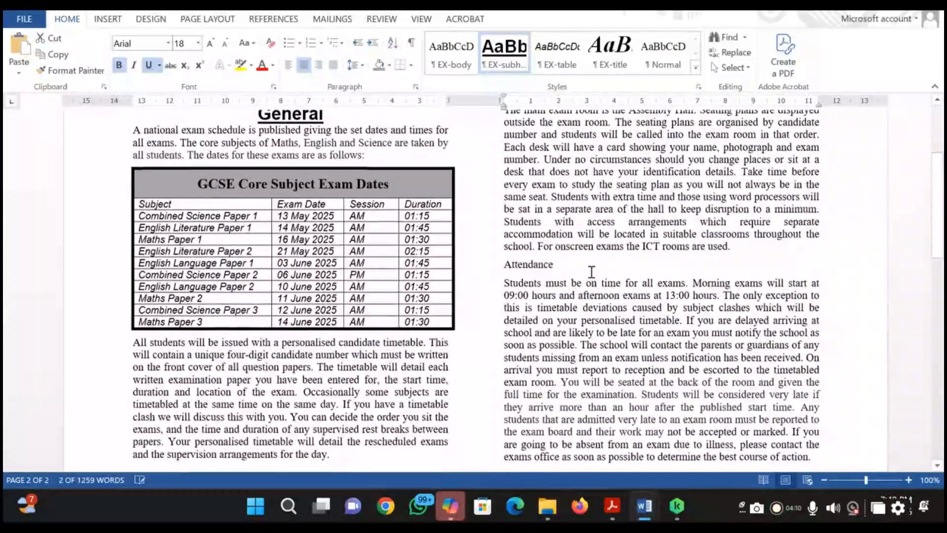
drag(554, 265, 503, 265)
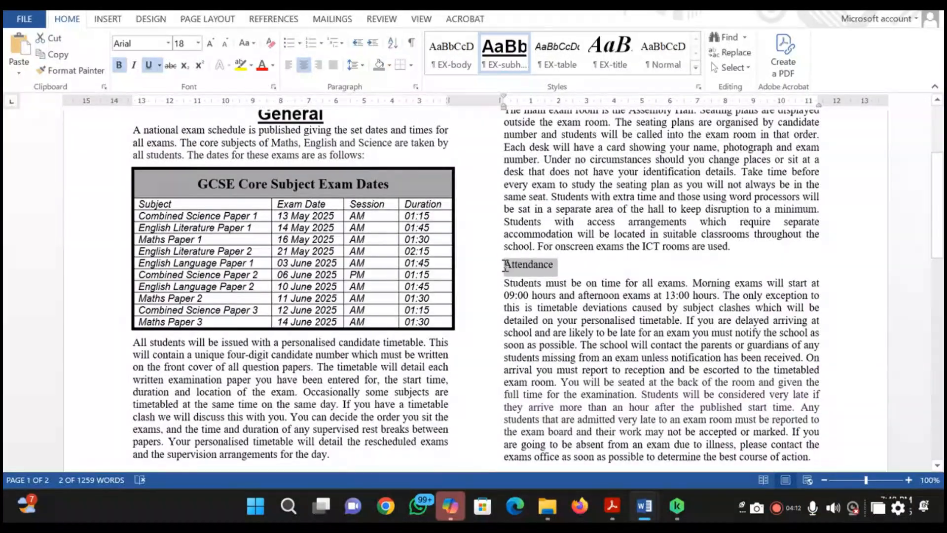
click(509, 70)
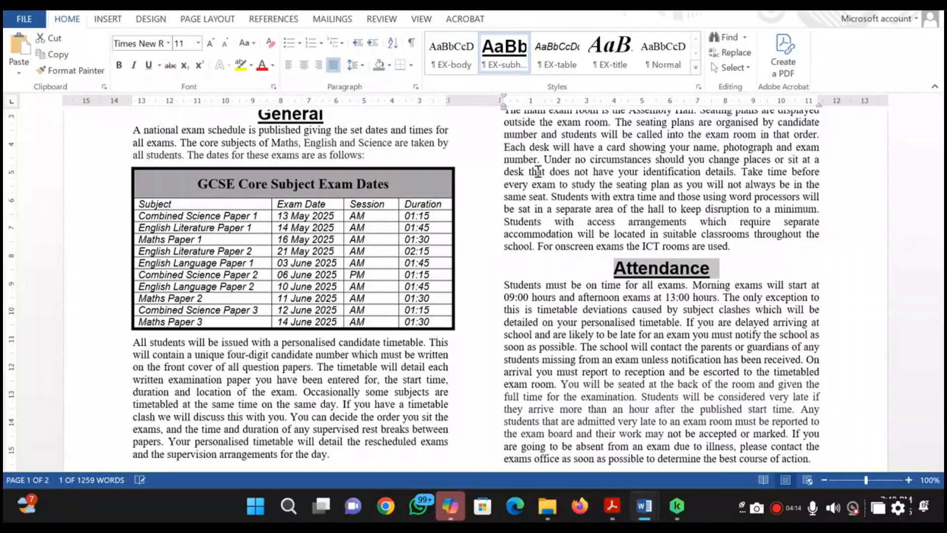
scroll(577, 245, up, 5)
scroll(576, 245, down, 10)
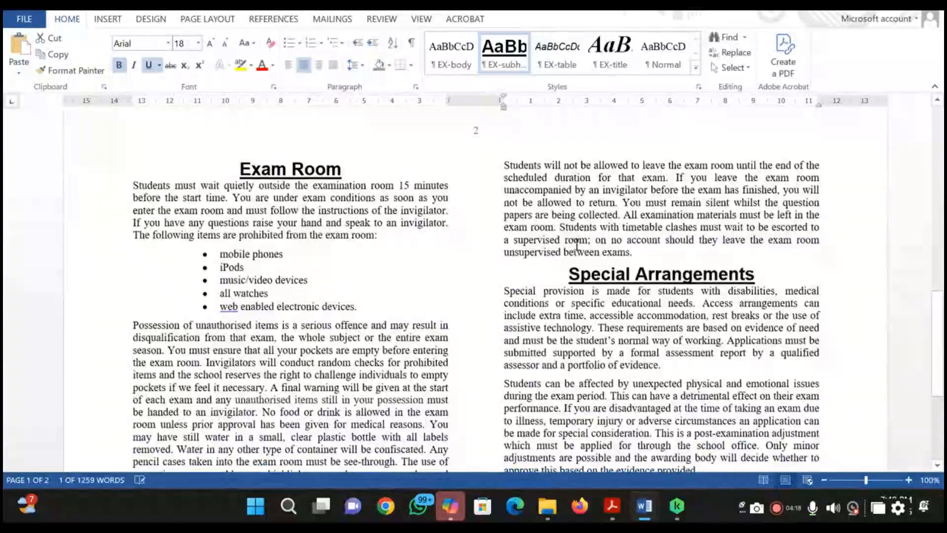
Switch to the question paper PDF, highlight question 12 in orange, and read question 13
key(alt+Tab)
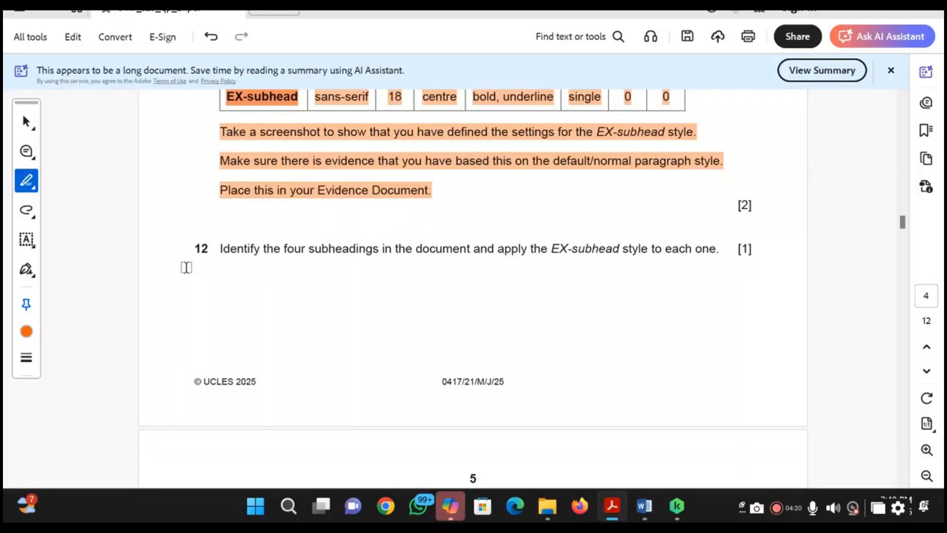
drag(186, 249, 704, 256)
scroll(574, 318, down, 5)
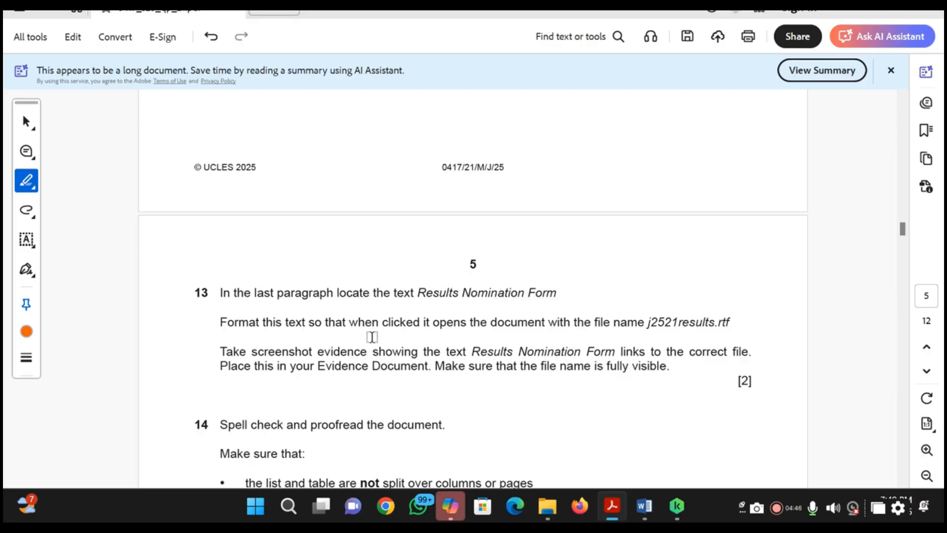
Return to the exam guide, search it for "result nomin", and examine the last paragraph for the question 13 text
key(alt+Tab)
scroll(391, 390, down, 5)
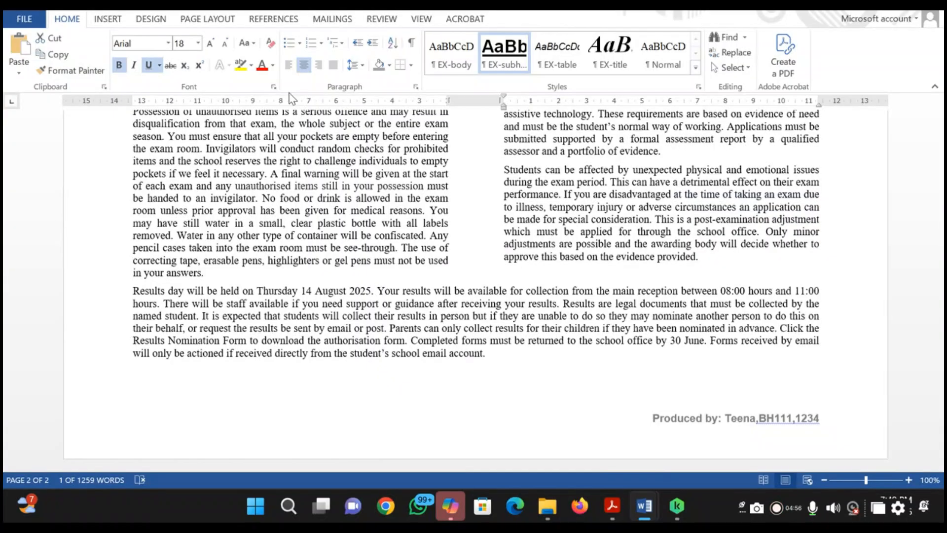
key(ctrl+f)
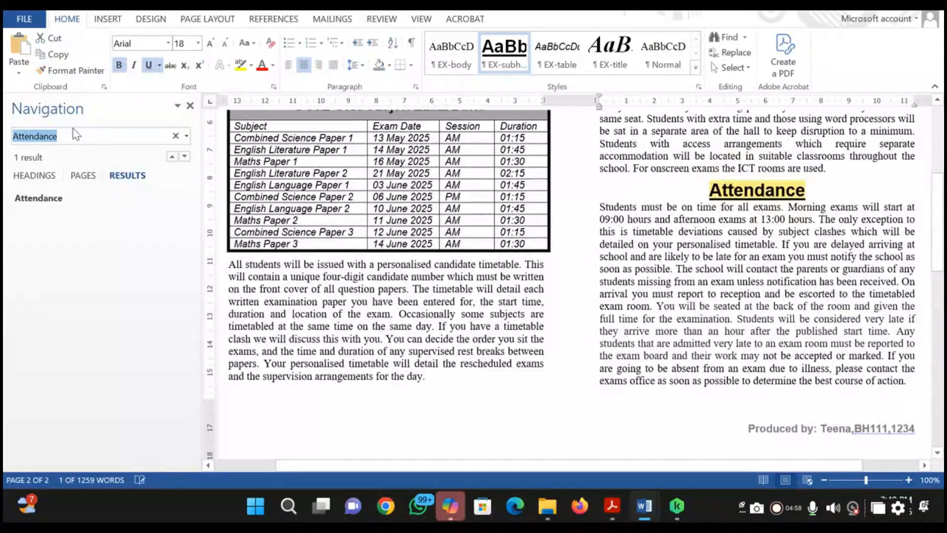
text(RE)
key(BackSpace)
key(BackSpace)
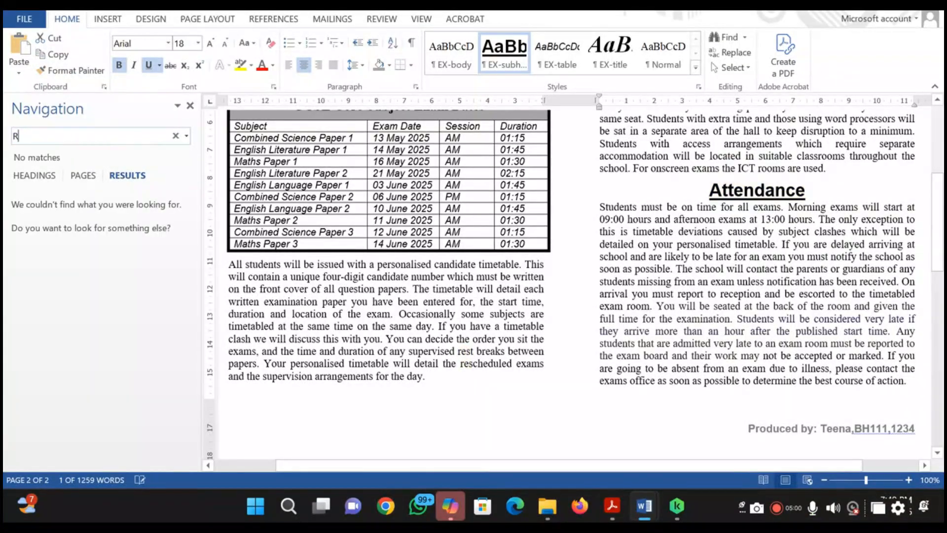
text(result nomin)
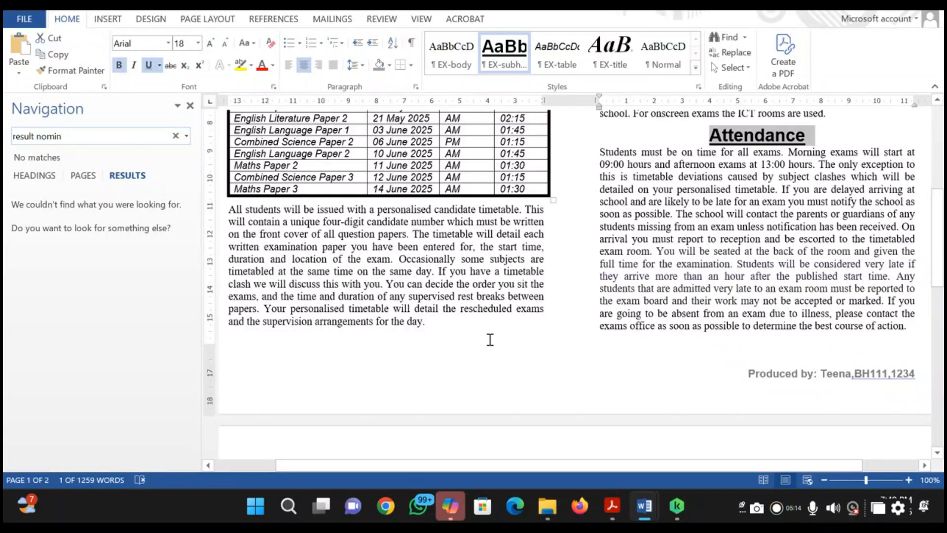
scroll(469, 337, down, 15)
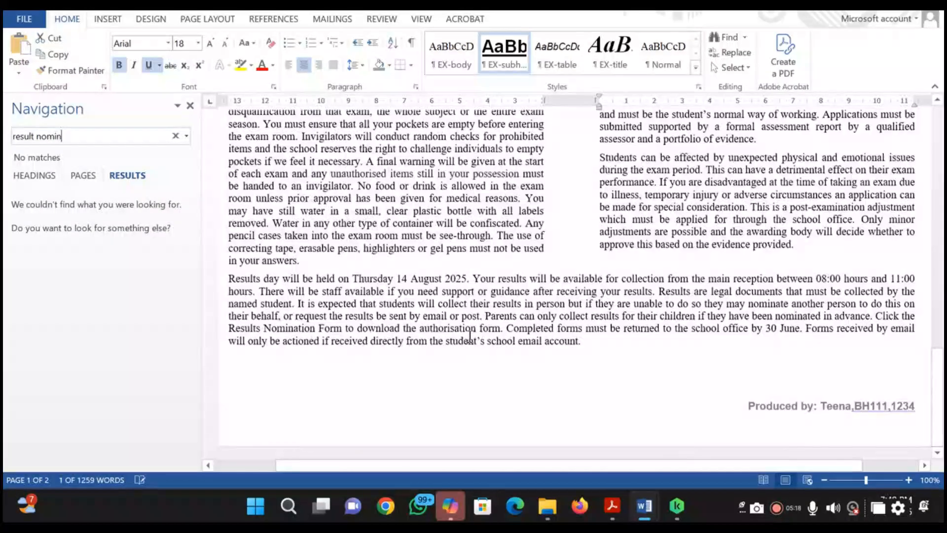
Check the wording of question 13 in the question paper and correct the exam guide search to "results nomin"
key(alt+Tab)
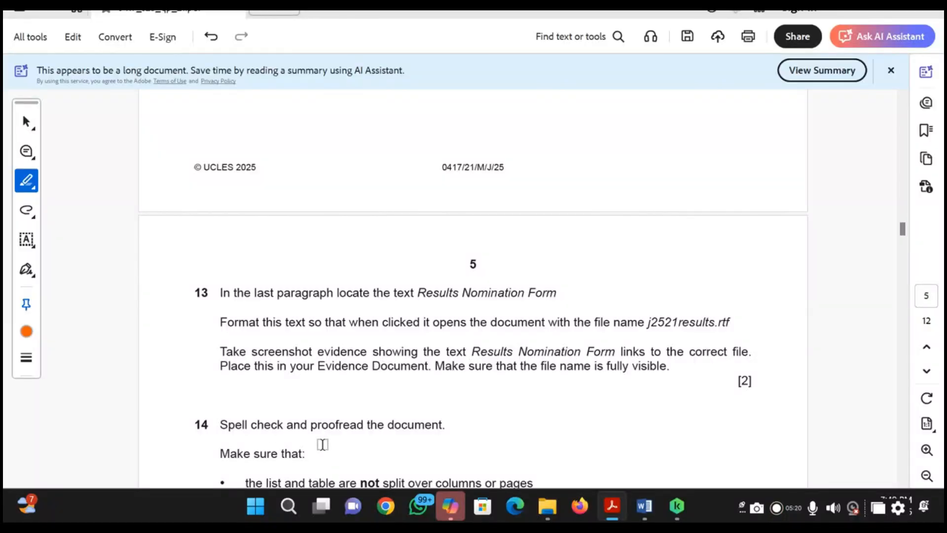
scroll(528, 374, down, 1)
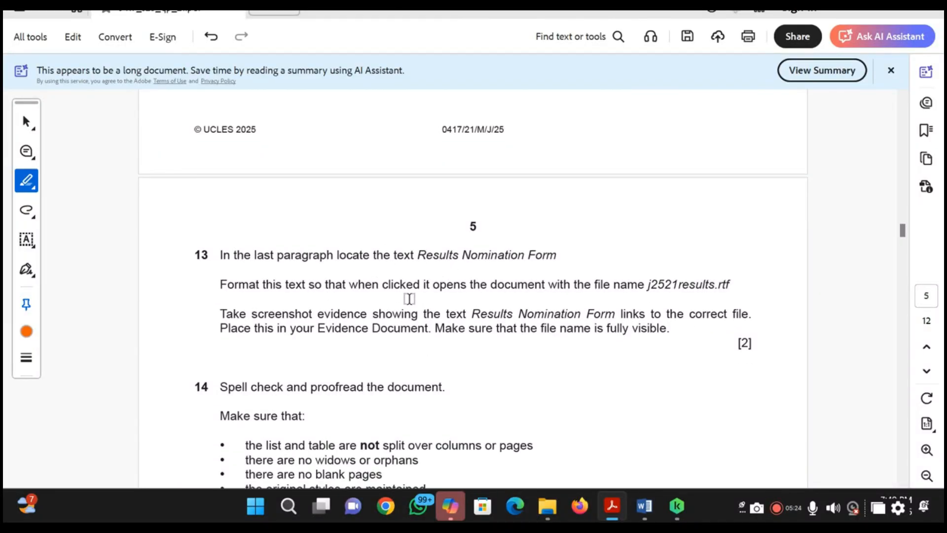
key(alt+Tab)
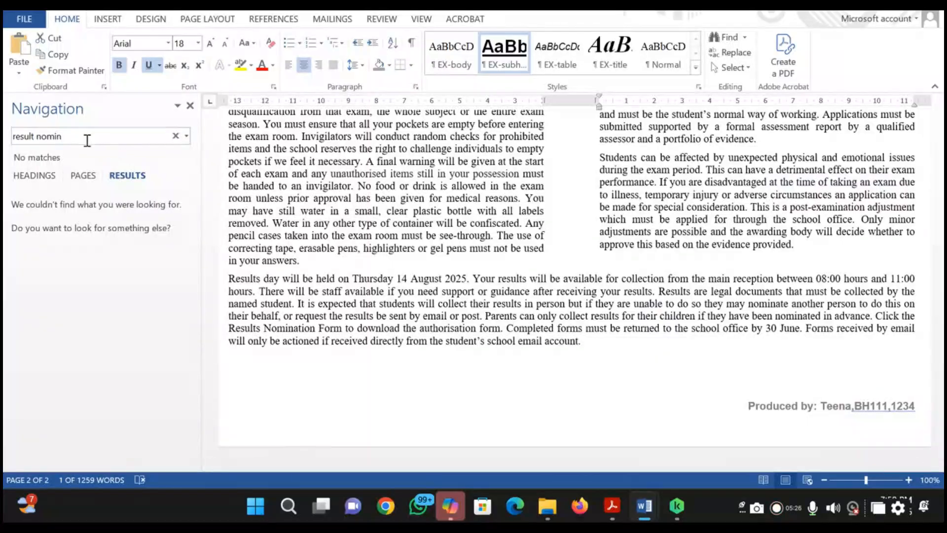
click(37, 132)
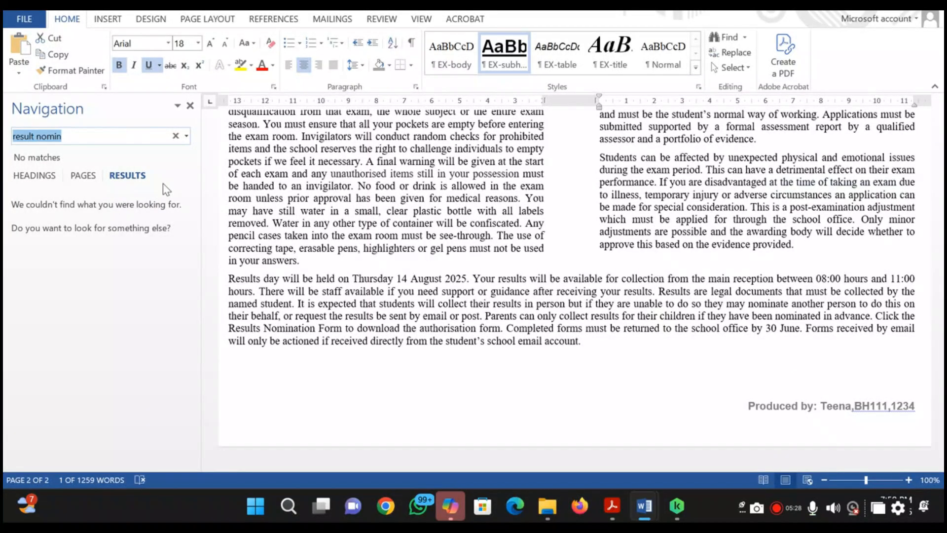
key(End)
key(Left)
key(Left)
key(Left)
key(Left)
key(Left)
key(Left)
text(s)
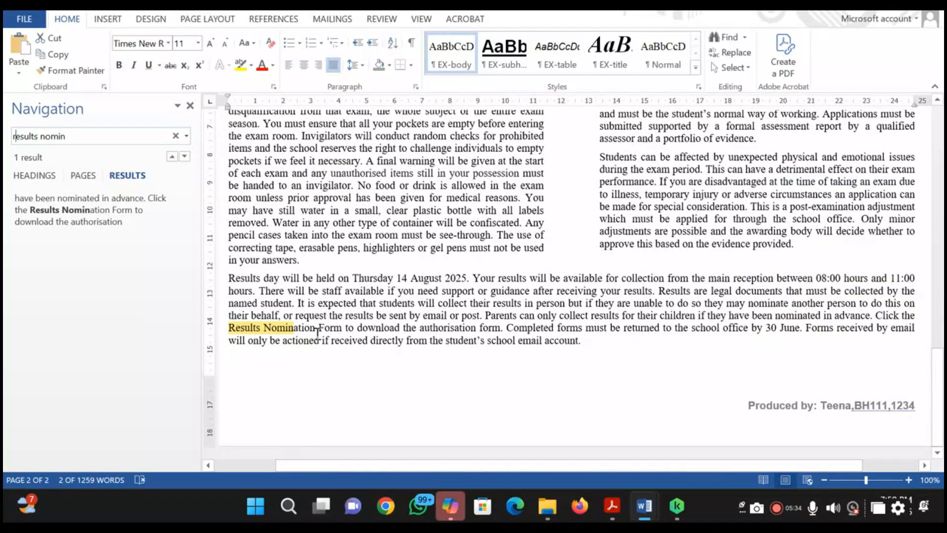
Close the search and hyperlink the text Results Nomination Form in the last paragraph to the existing file j2521results.rtf, checking the file name in question 13
key(alt+Tab)
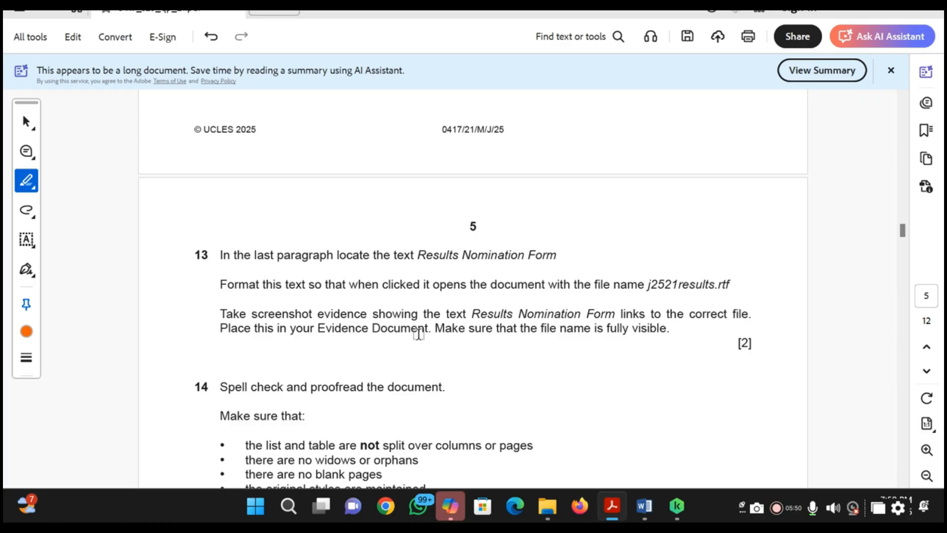
key(alt+Tab)
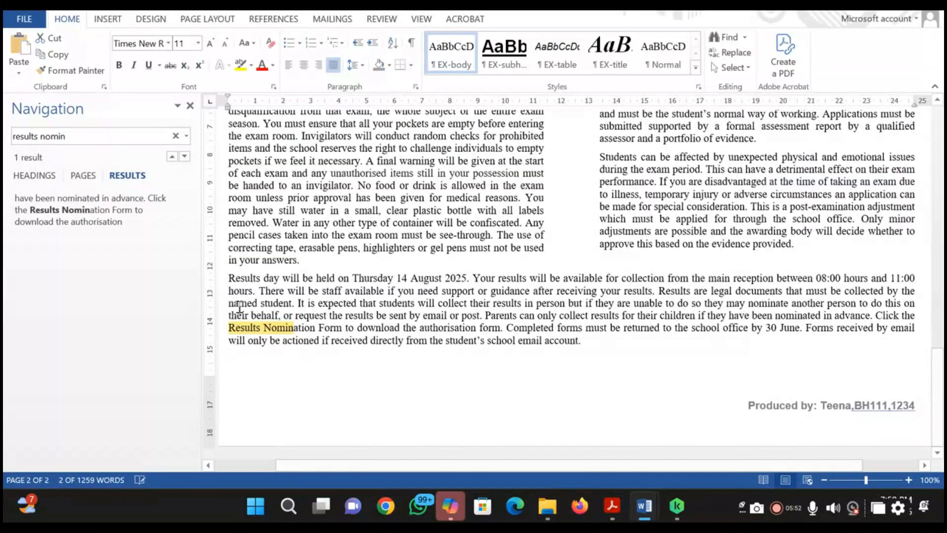
click(316, 328)
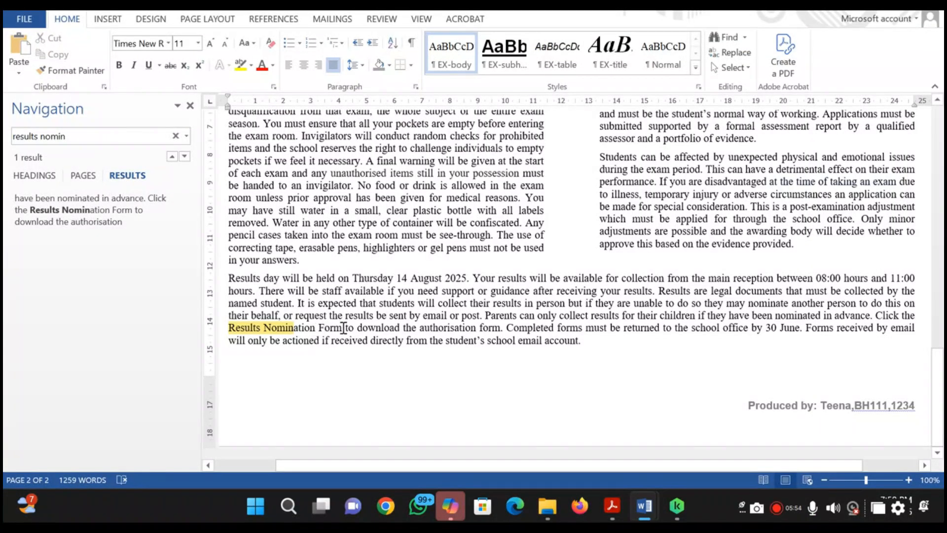
drag(346, 327, 231, 330)
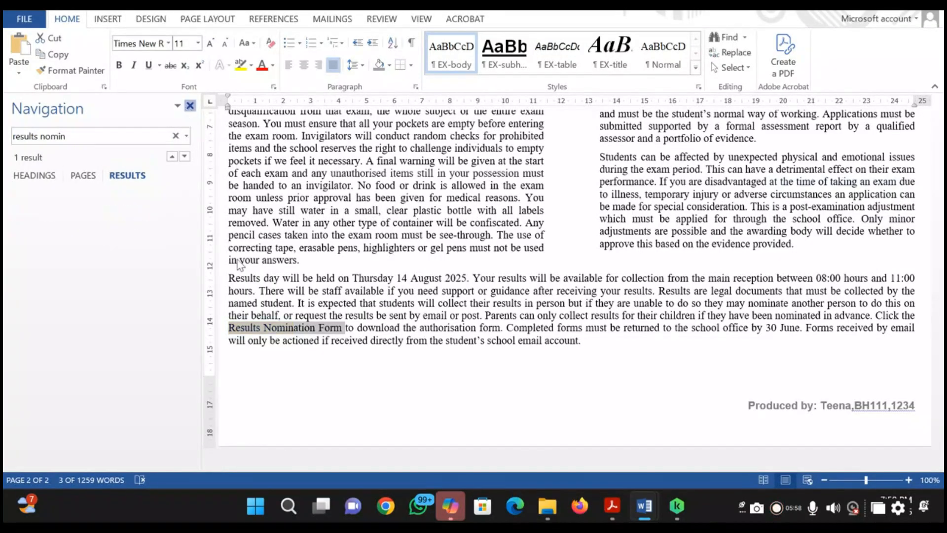
click(190, 105)
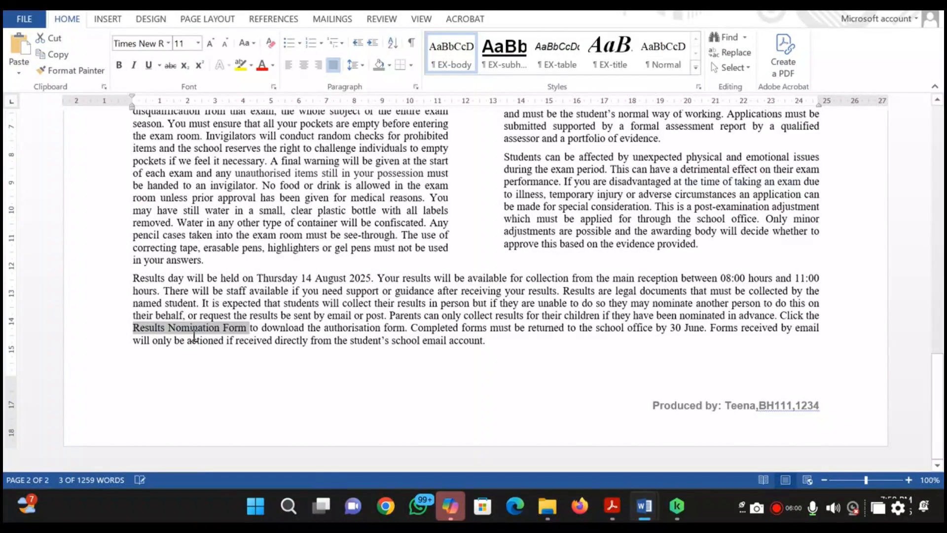
click(108, 20)
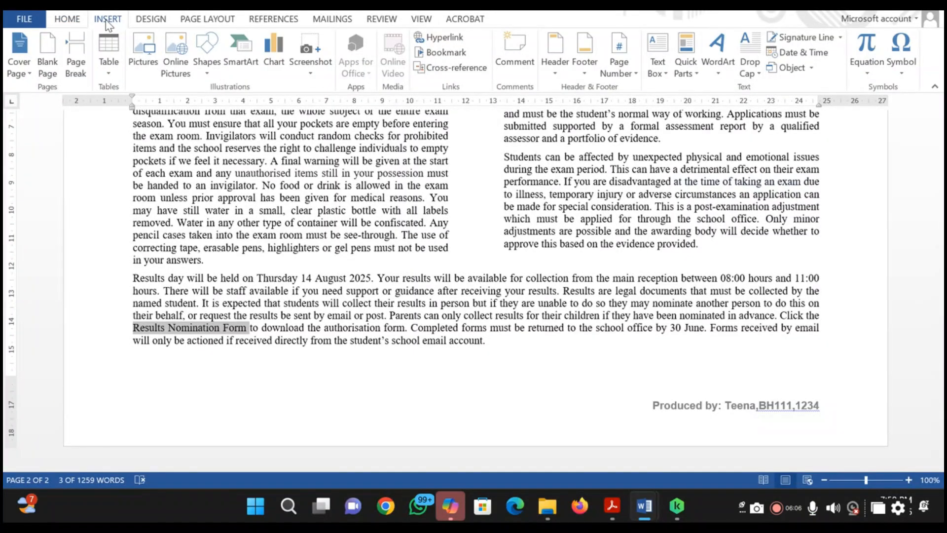
click(443, 38)
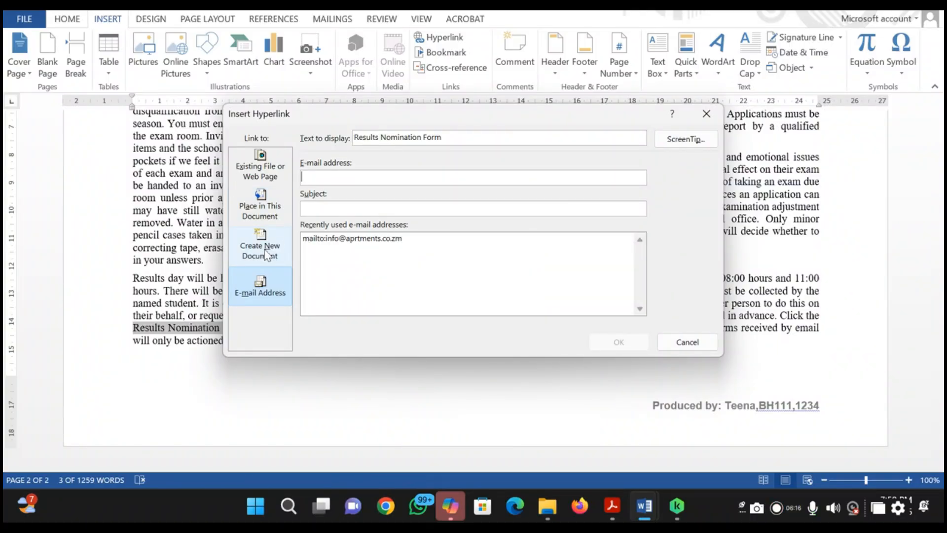
click(259, 175)
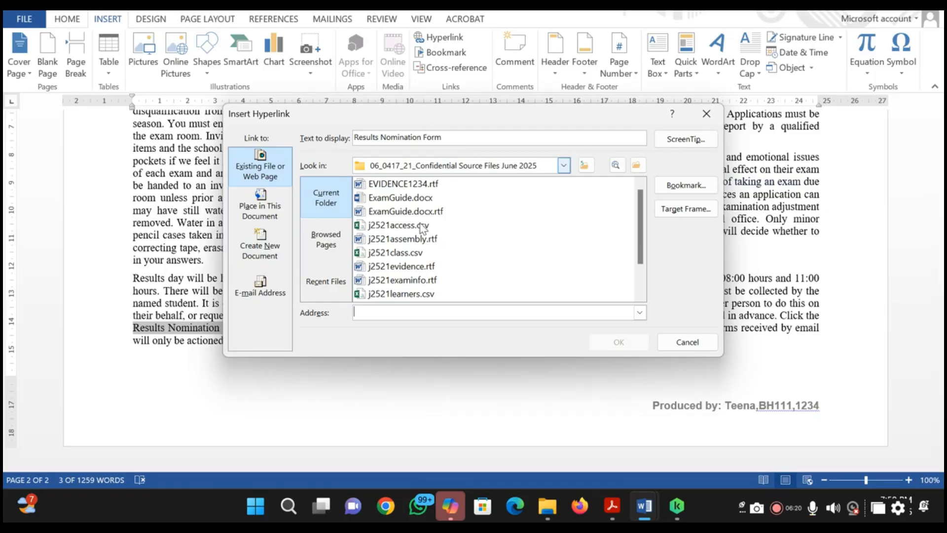
key(alt+Tab)
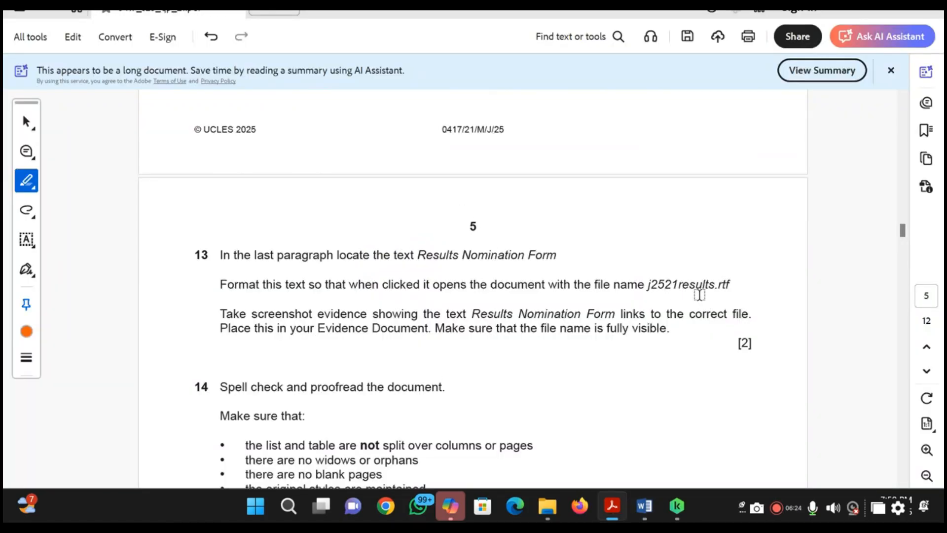
key(alt+Tab)
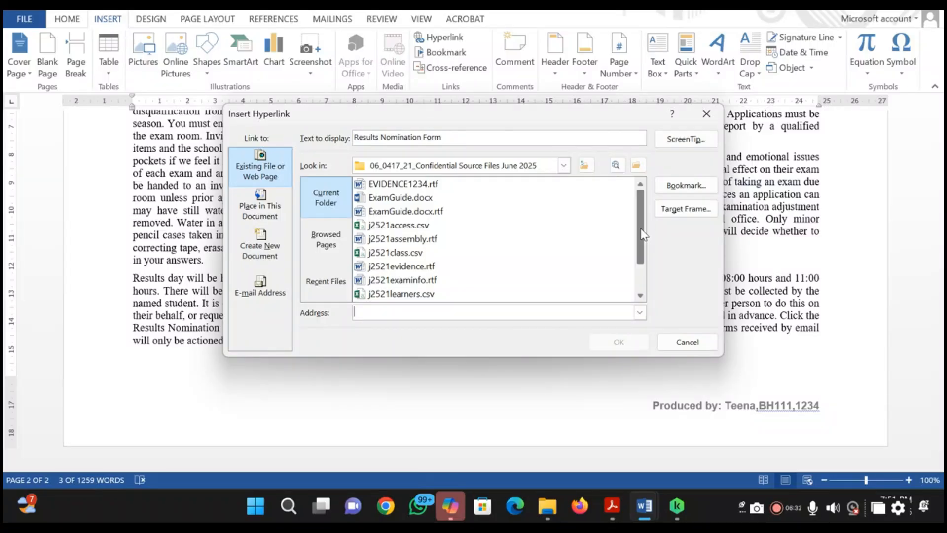
drag(641, 240, 642, 265)
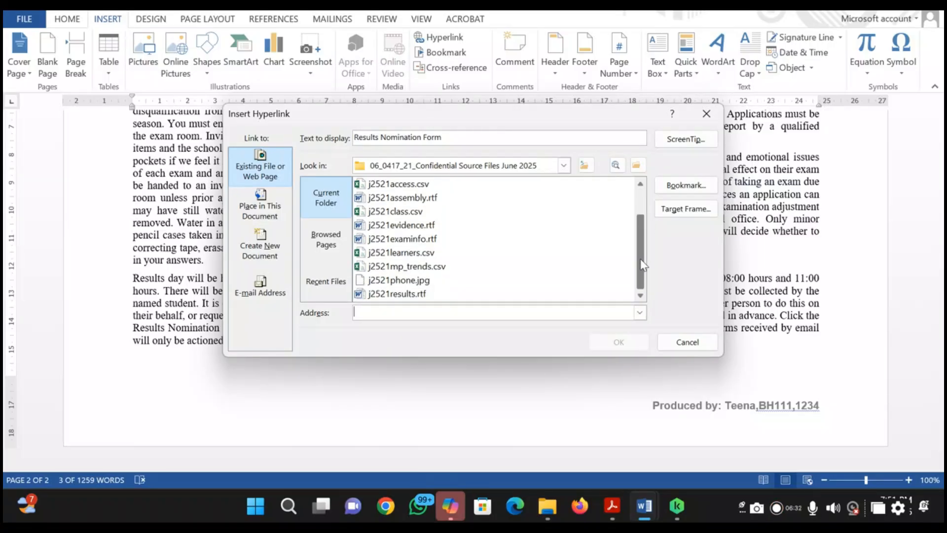
double_click(414, 293)
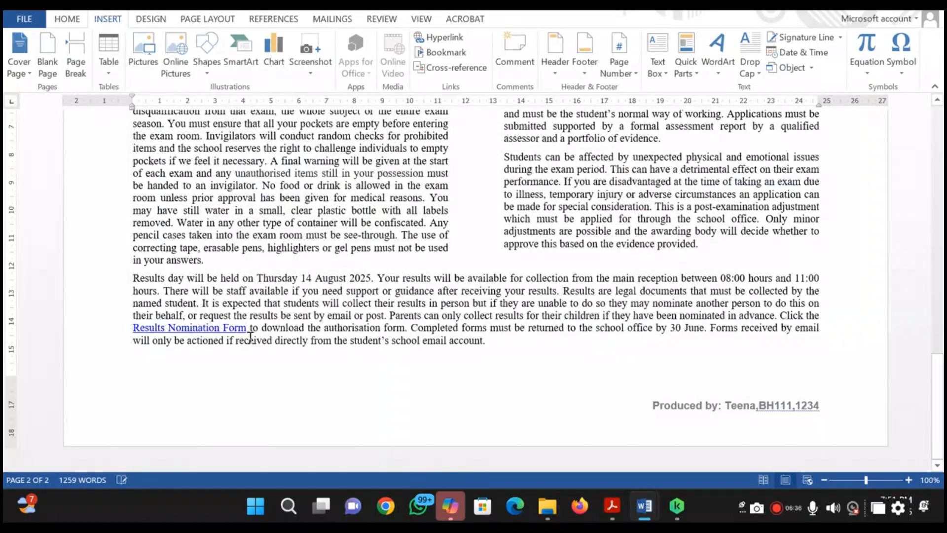
Bring up the hyperlink settings beside Results Nomination Form, choose j2521results.rtf, and check the evidence requirement in question 13
mouse_move(231, 332)
right_click(244, 329)
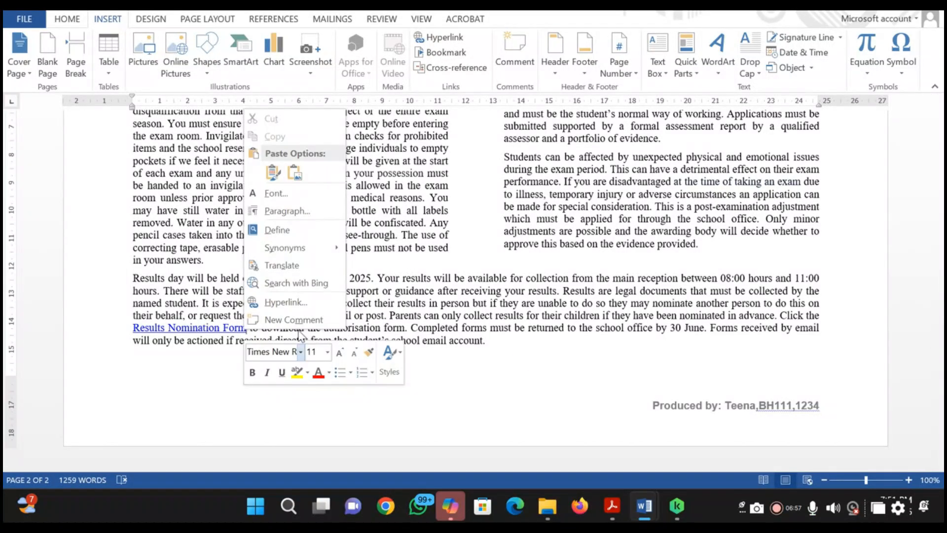
click(288, 302)
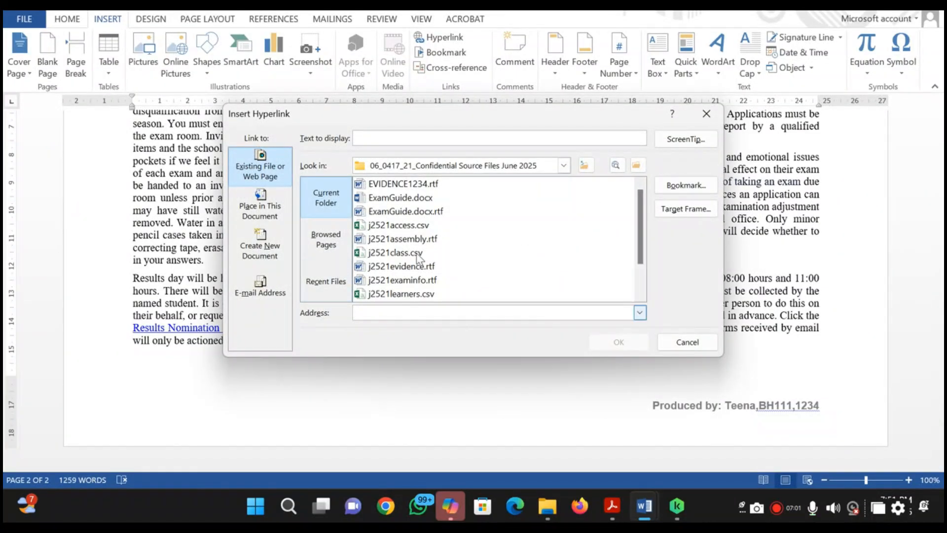
scroll(424, 259, down, 1)
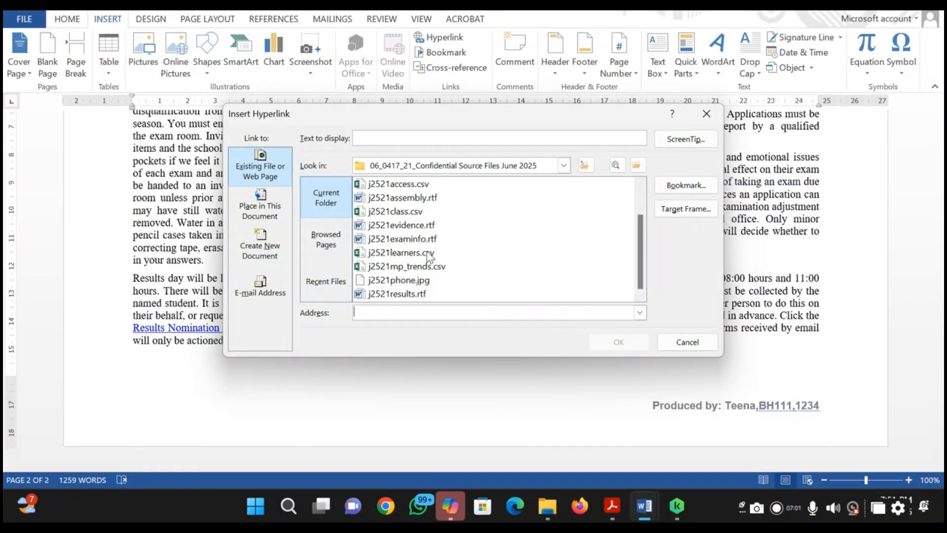
click(399, 295)
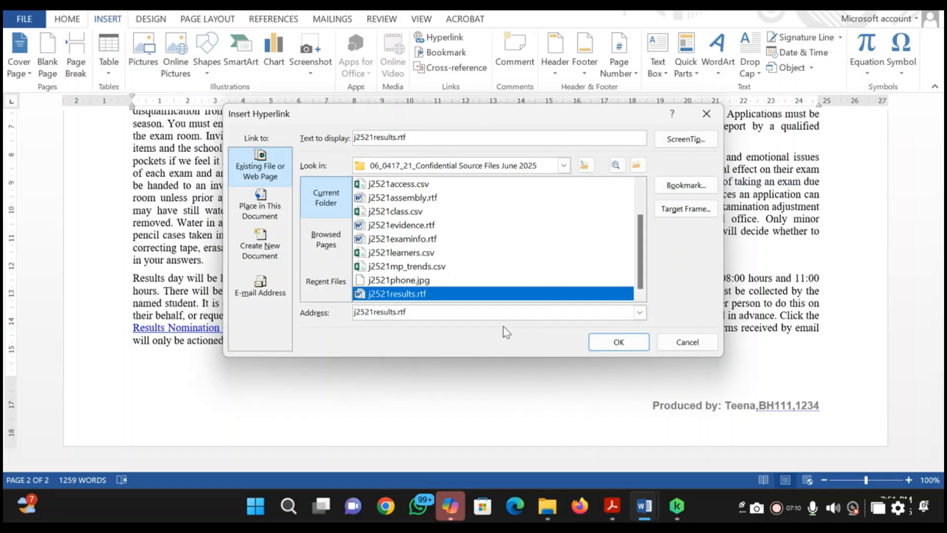
key(alt+Tab)
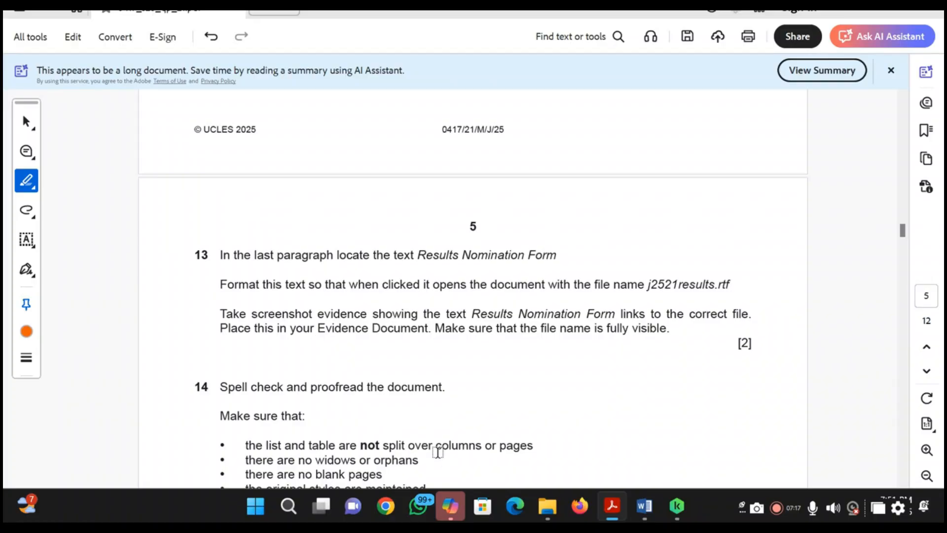
key(alt+Tab)
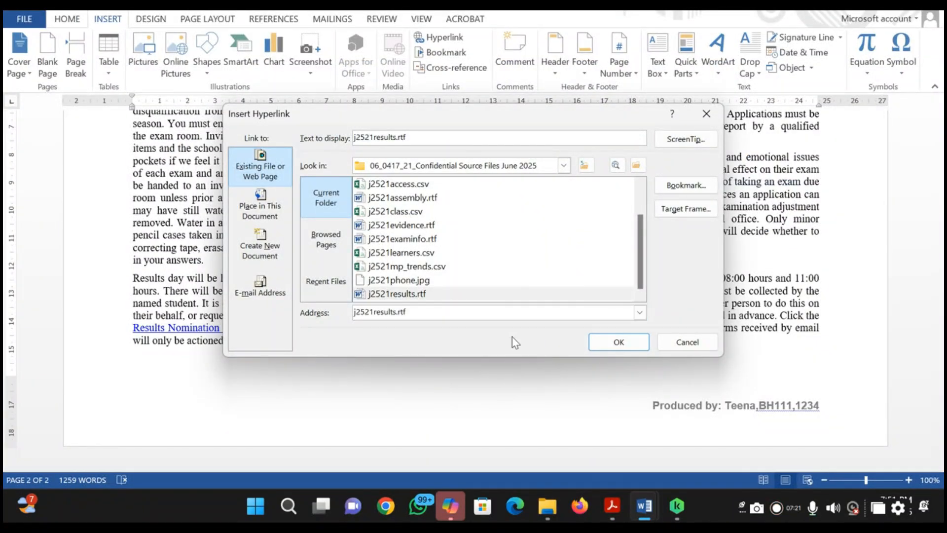
Capture a screenshot of the hyperlink dialog with the file name j2521results.rtf visible, and close the dialog without inserting another link
key(super+shift+s)
drag(228, 107, 720, 356)
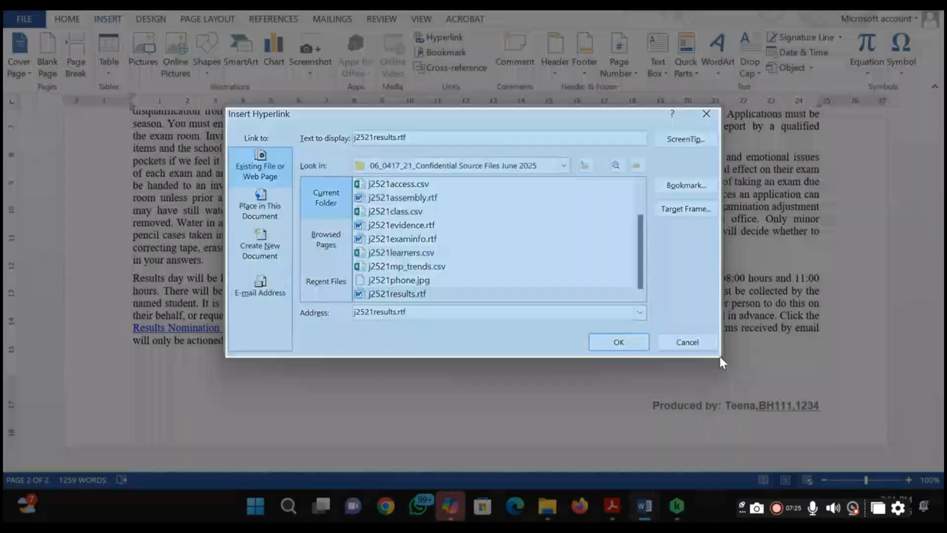
key(alt+Tab)
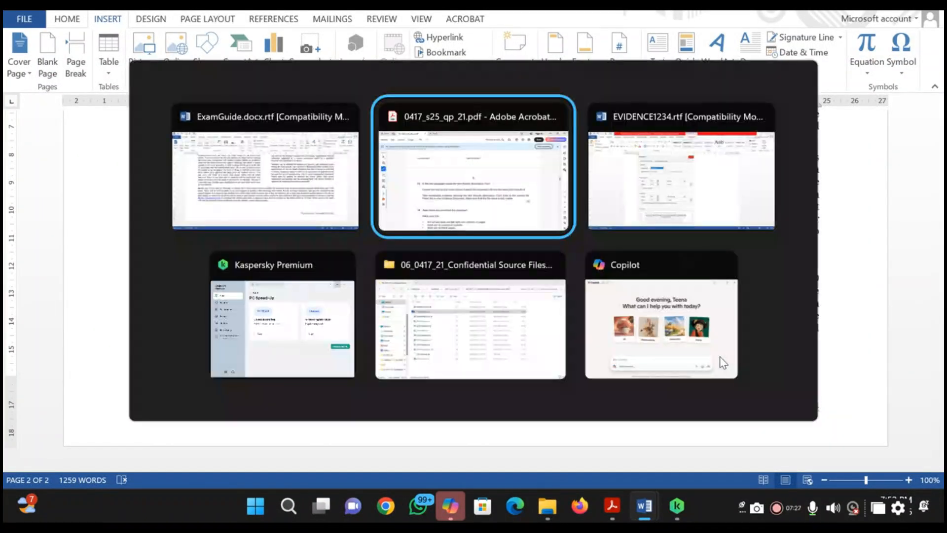
key(alt+shift+Tab)
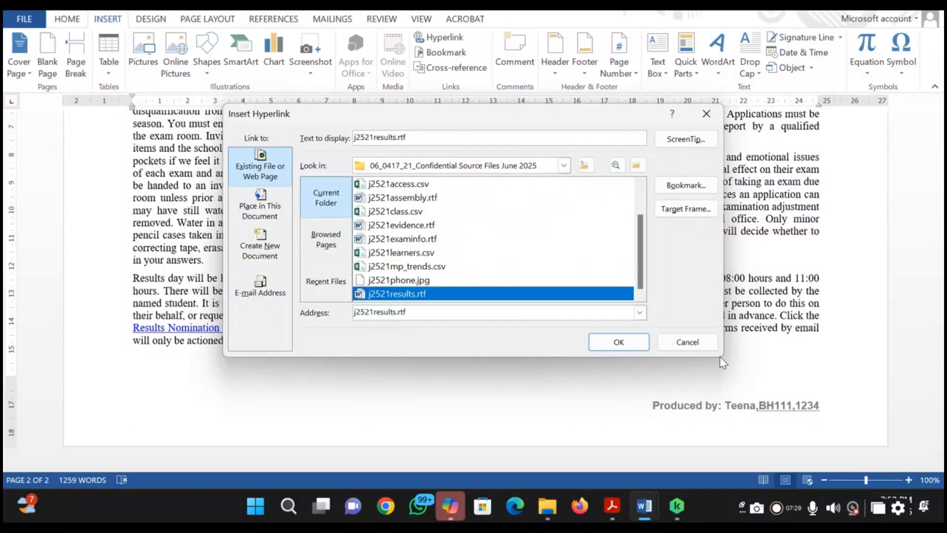
click(687, 342)
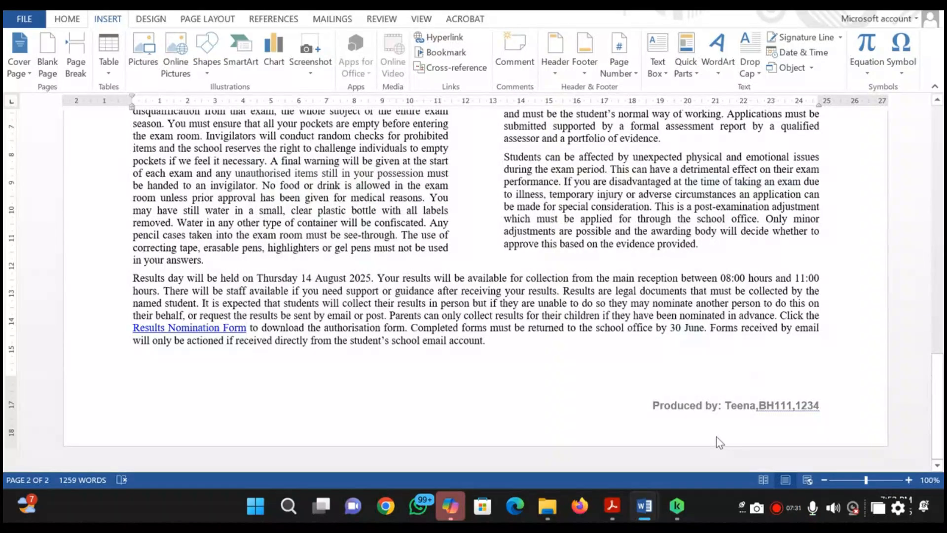
Paste the hyperlink screenshot under Step 13 evidence in the evidence document and shrink it proportionally
key(alt+Tab)
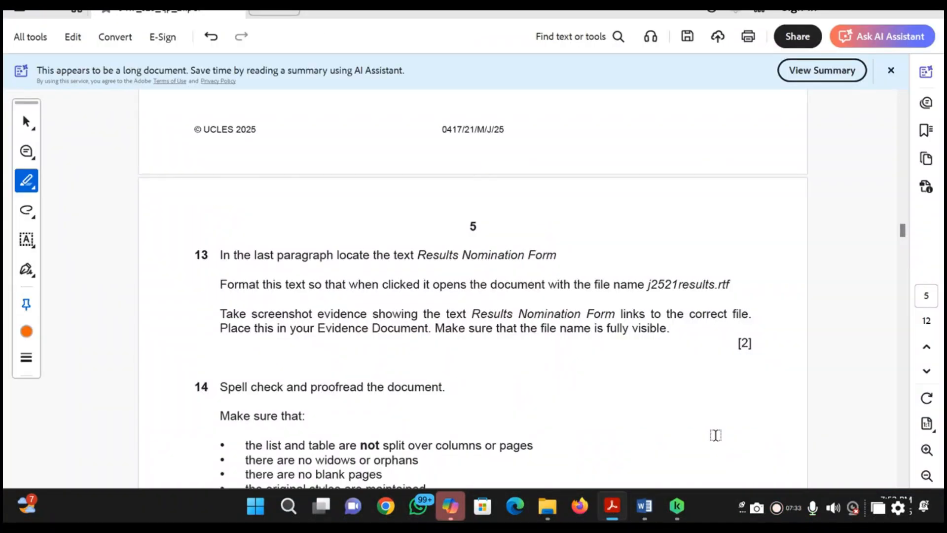
key(alt+Tab)
key(alt+Tab)
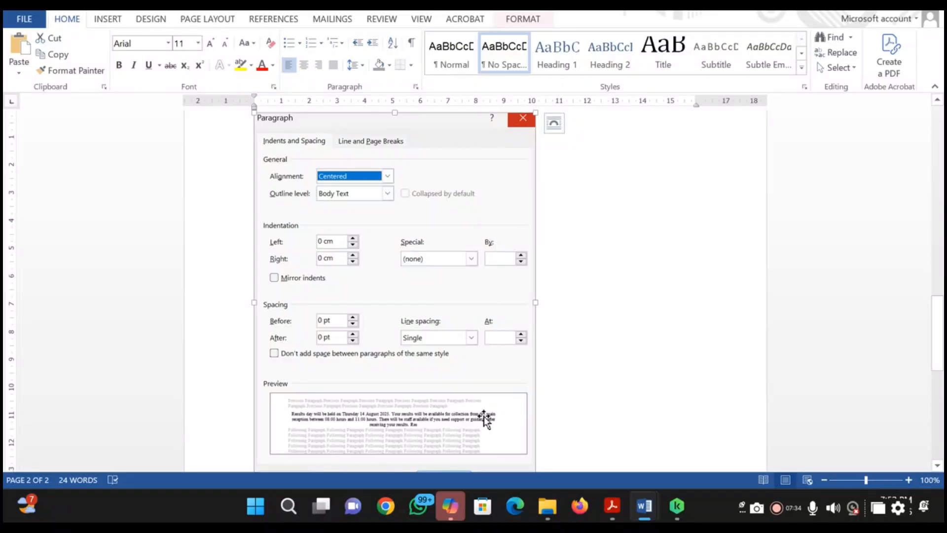
scroll(483, 419, down, 2)
scroll(483, 416, down, 2)
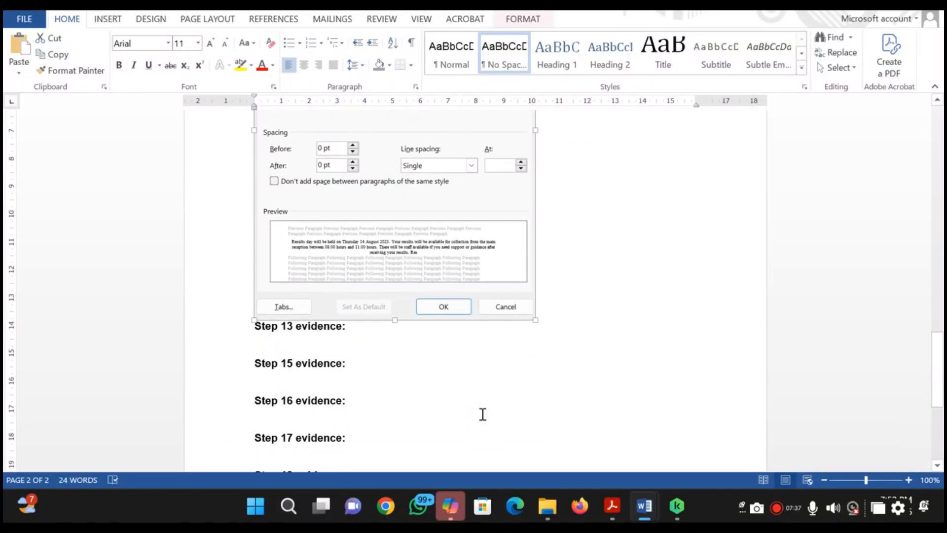
click(415, 352)
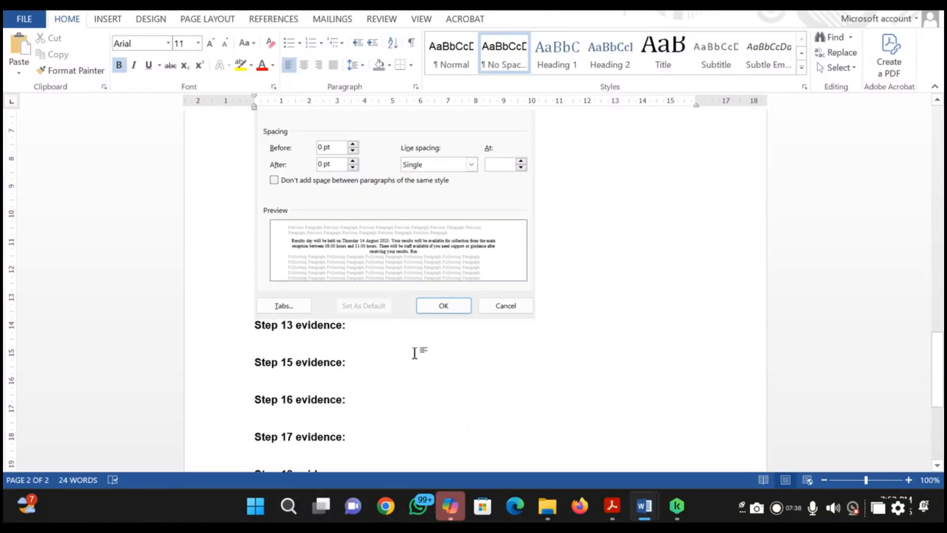
key(ctrl+v)
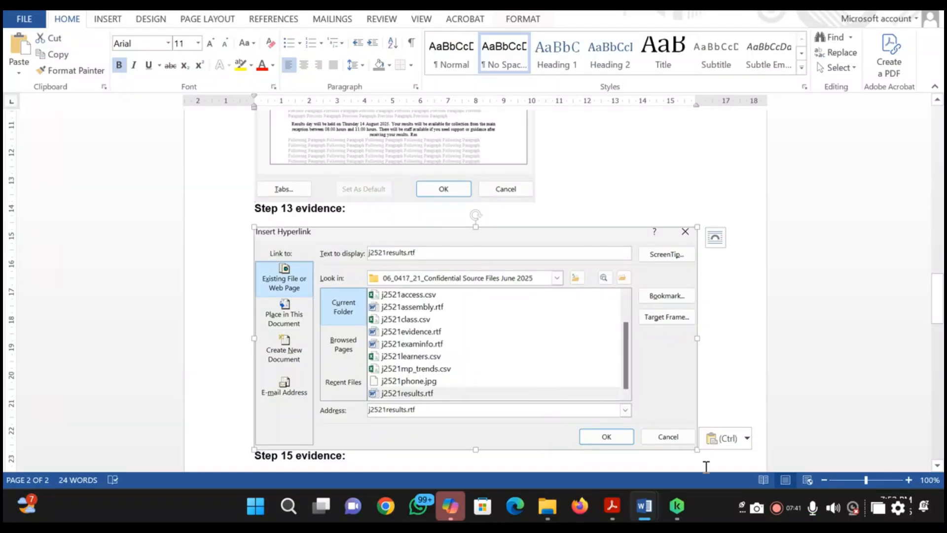
drag(697, 450, 572, 402)
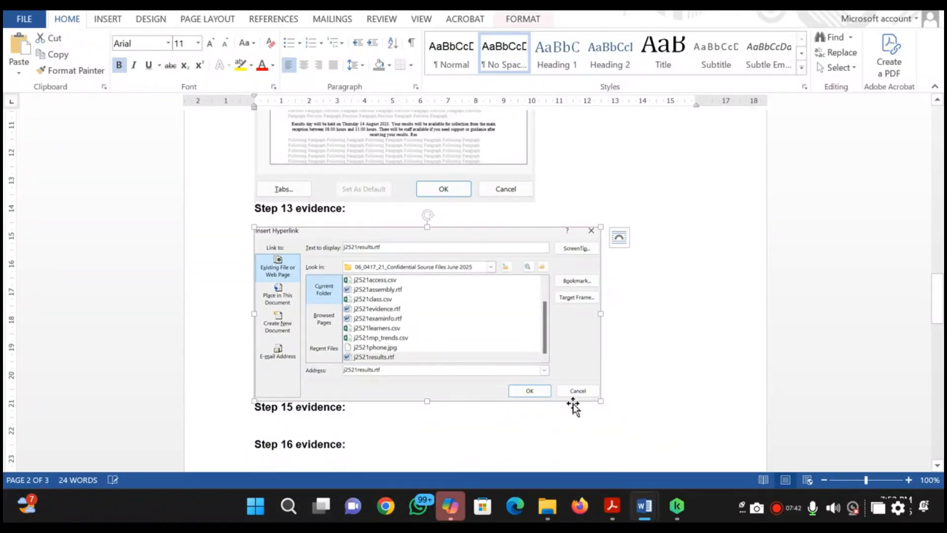
Return to the exam guide, follow the Results Nomination Form link in the last paragraph, and examine the document it opens
mouse_move(611, 514)
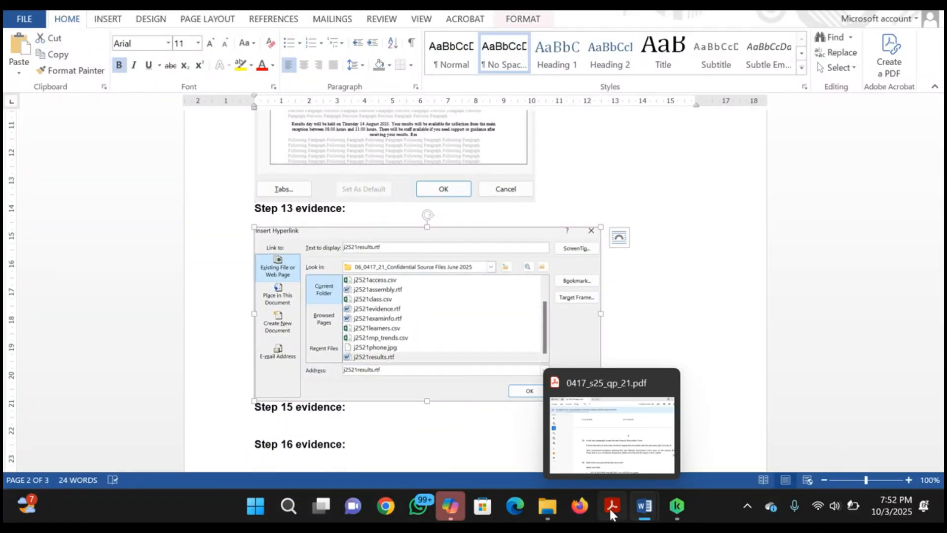
mouse_move(645, 513)
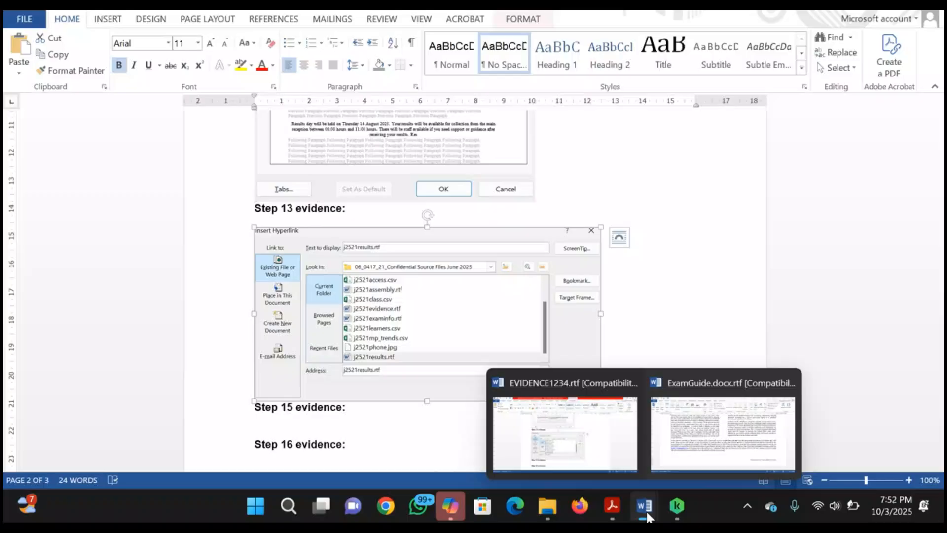
click(671, 437)
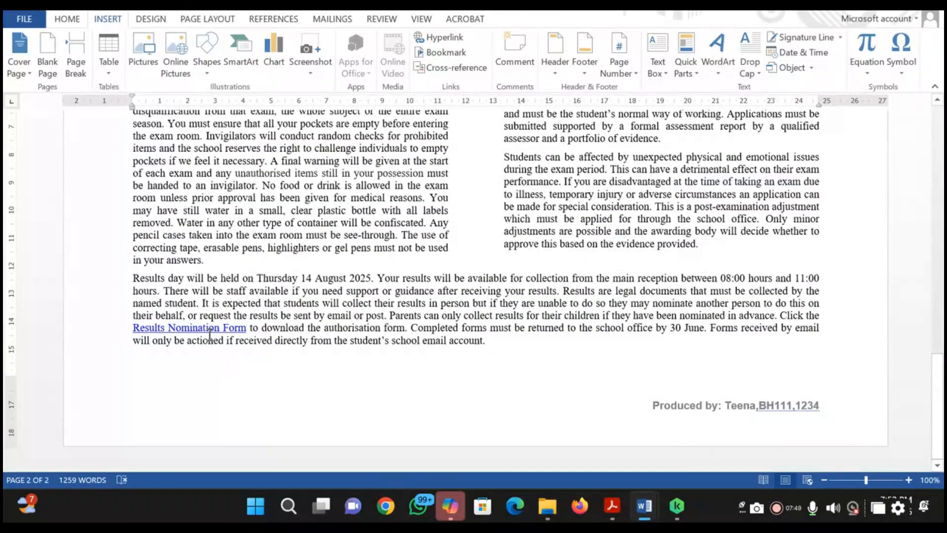
mouse_move(209, 327)
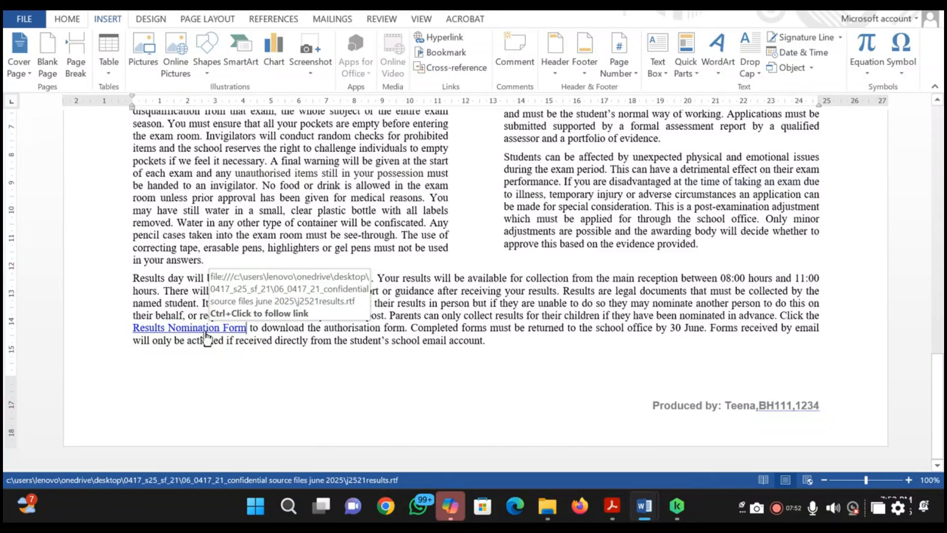
click(202, 329)
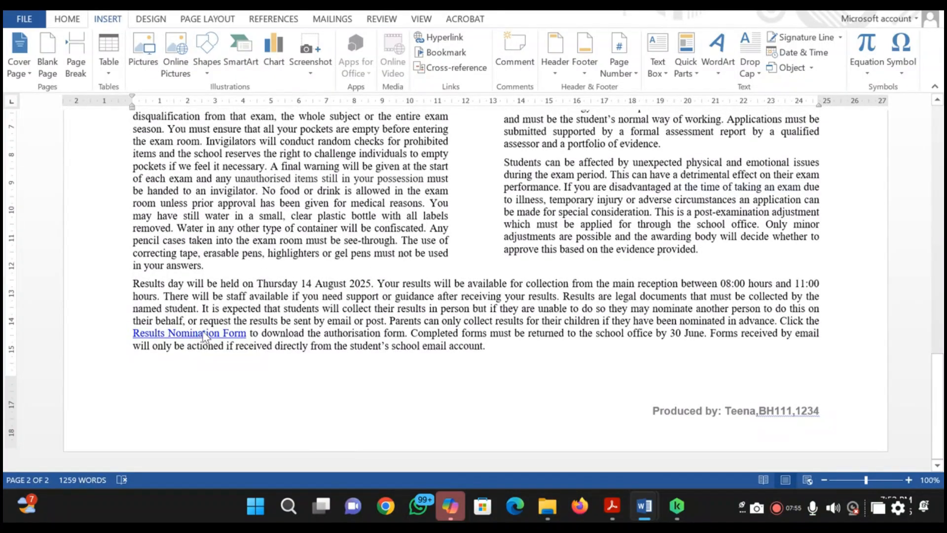
scroll(398, 372, down, 4)
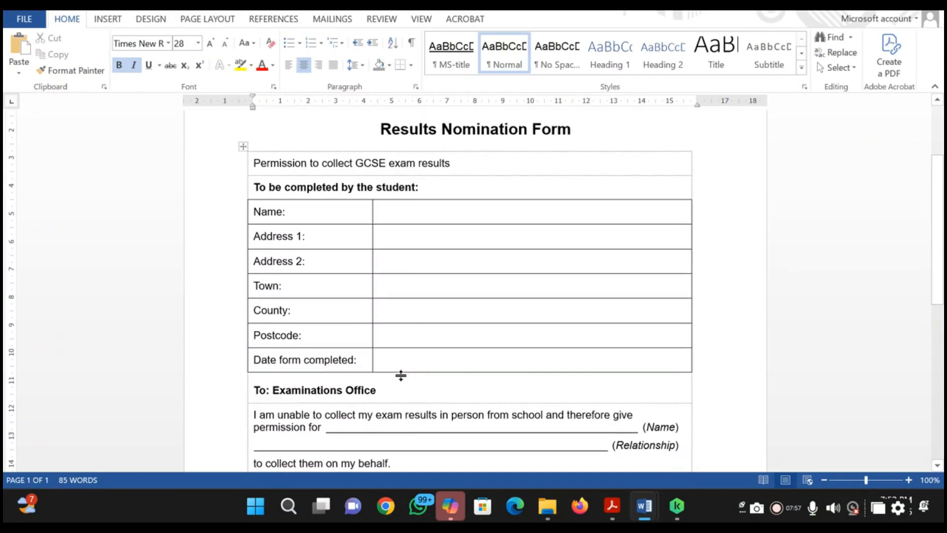
scroll(398, 372, up, 1)
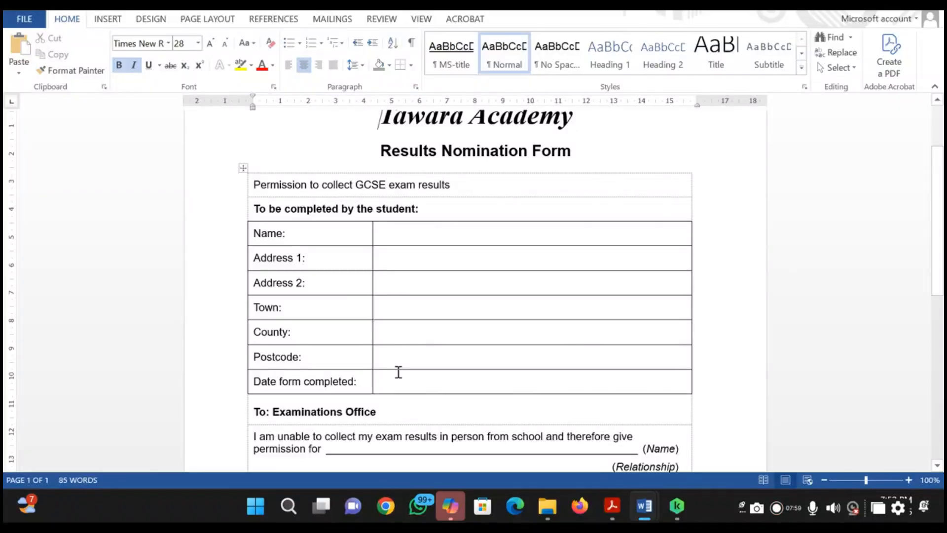
scroll(398, 372, down, 5)
scroll(400, 373, up, 4)
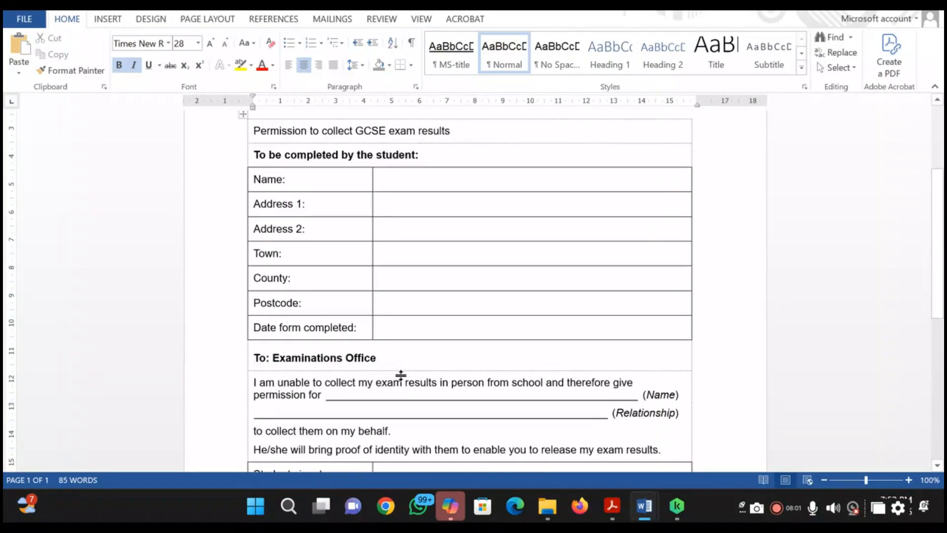
Switch to the question paper PDF, highlight question 13 in orange, and read question 14
key(alt+Tab)
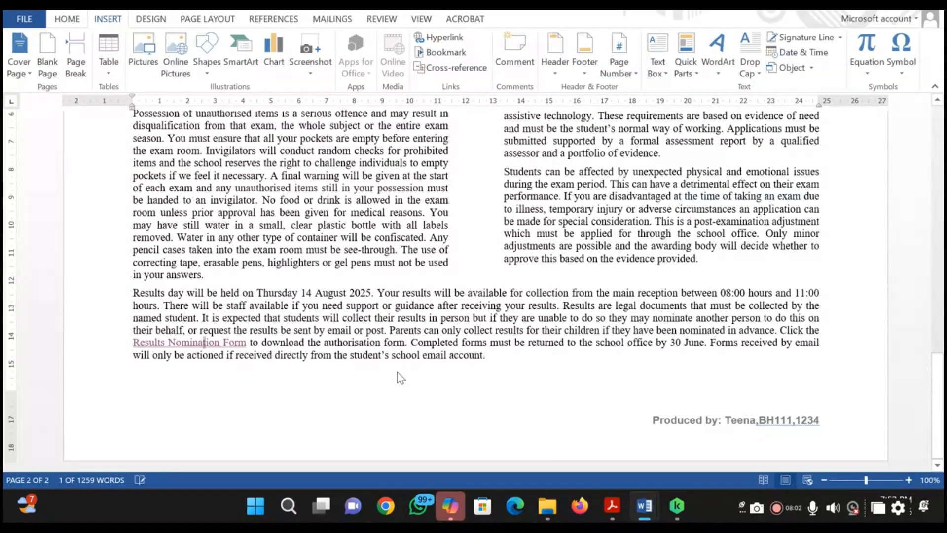
key(alt+Tab)
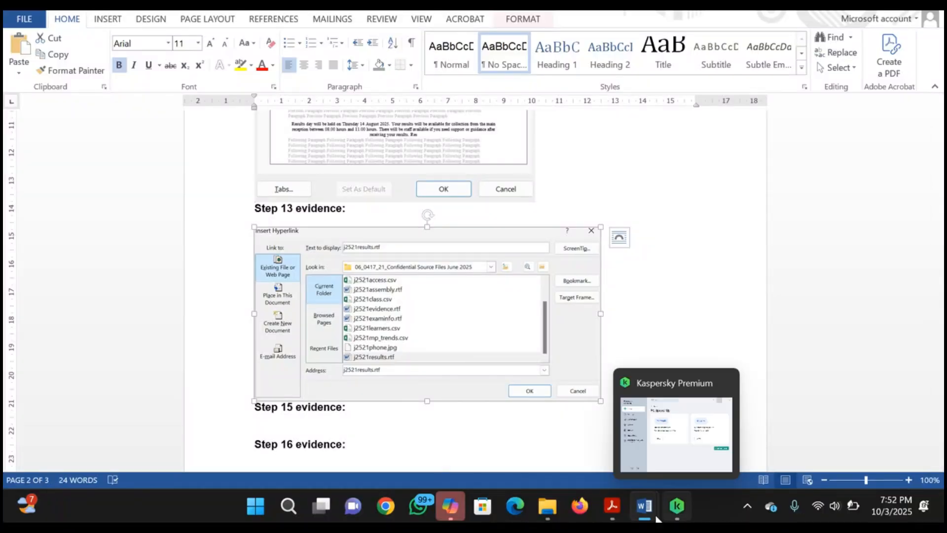
click(600, 430)
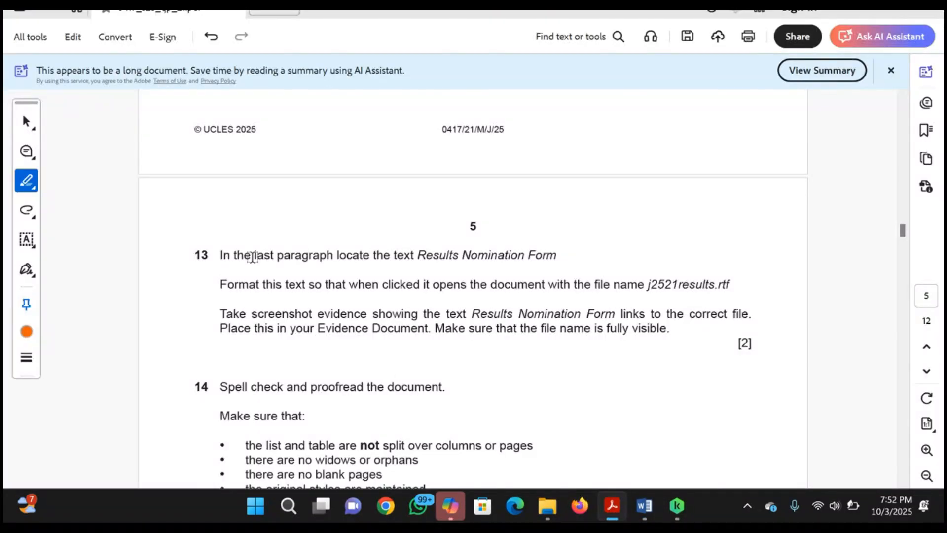
mouse_move(178, 255)
mouse_down()
mouse_move(269, 285)
mouse_move(632, 338)
mouse_move(696, 328)
mouse_move(690, 337)
mouse_up()
scroll(468, 397, down, 2)
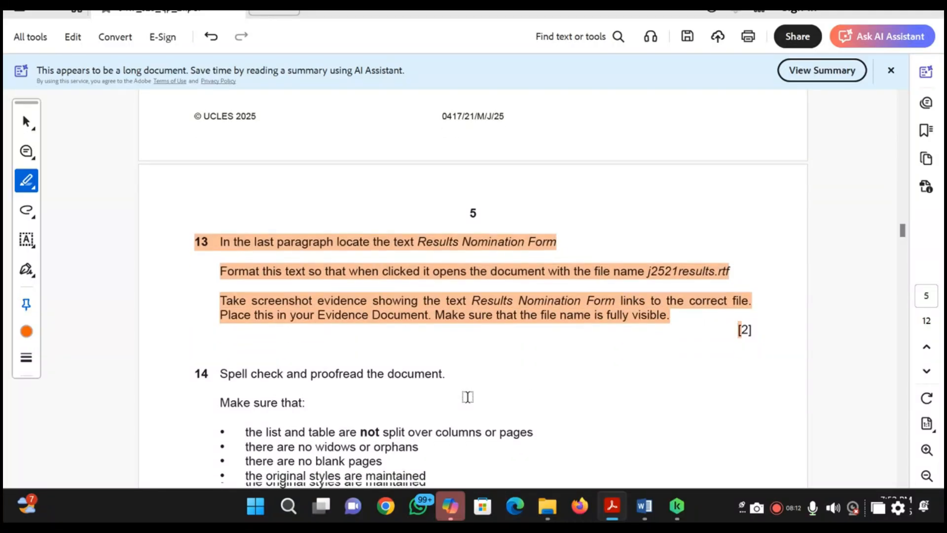
scroll(467, 397, down, 1)
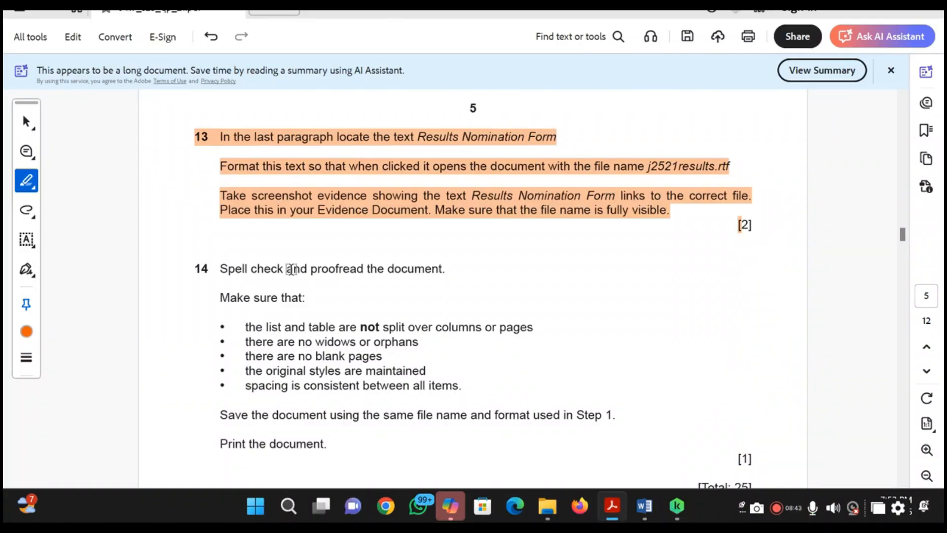
Return to the exam guide and start a spelling and grammar check from the beginning of the document
key(alt+Tab)
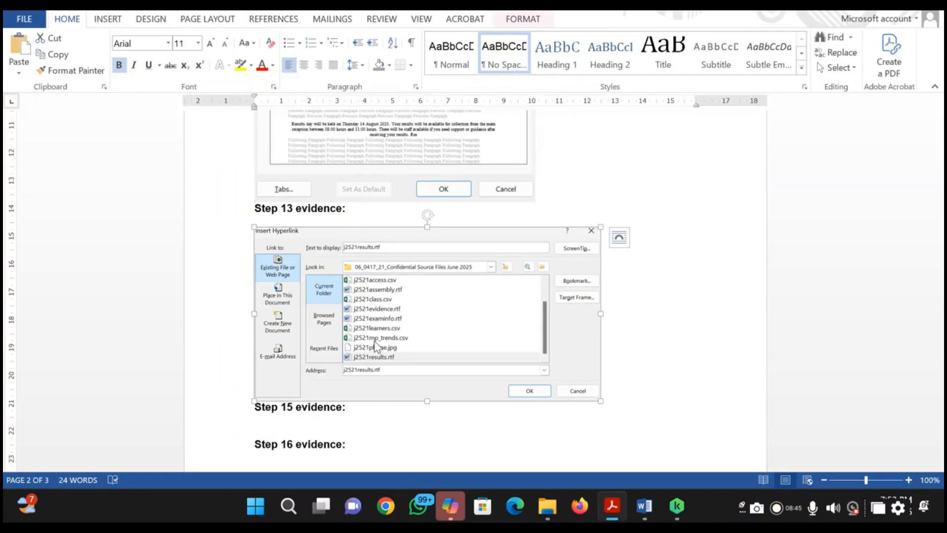
key(alt+Tab)
key(alt+Tab)
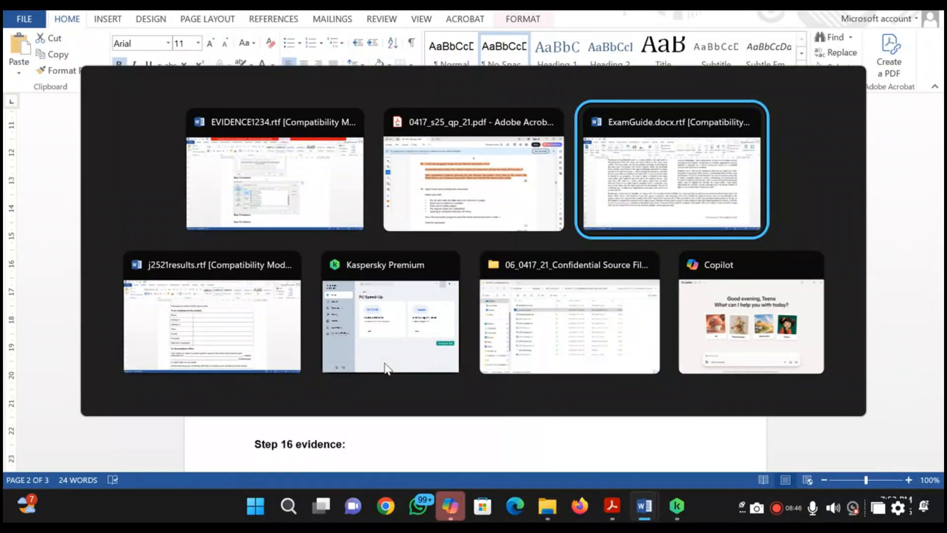
scroll(141, 236, up, 10)
scroll(140, 236, up, 5)
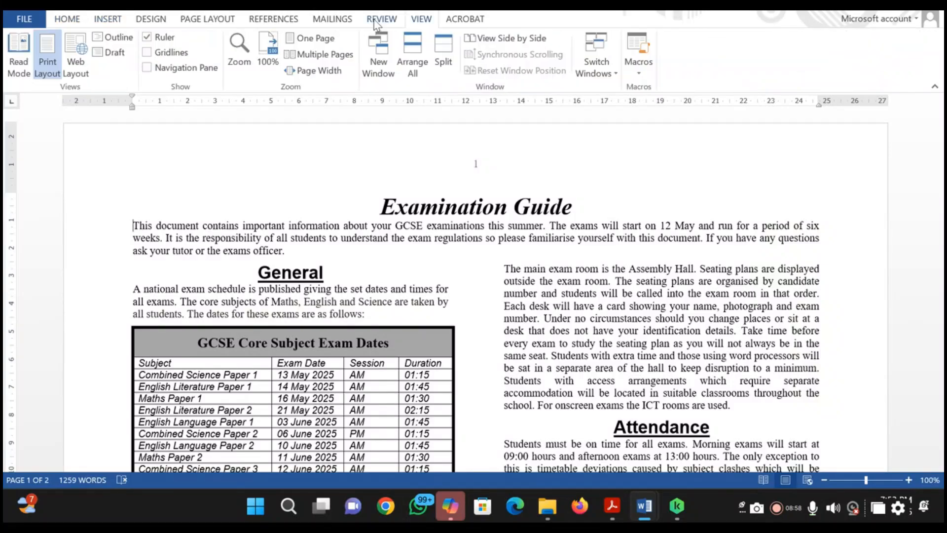
click(379, 20)
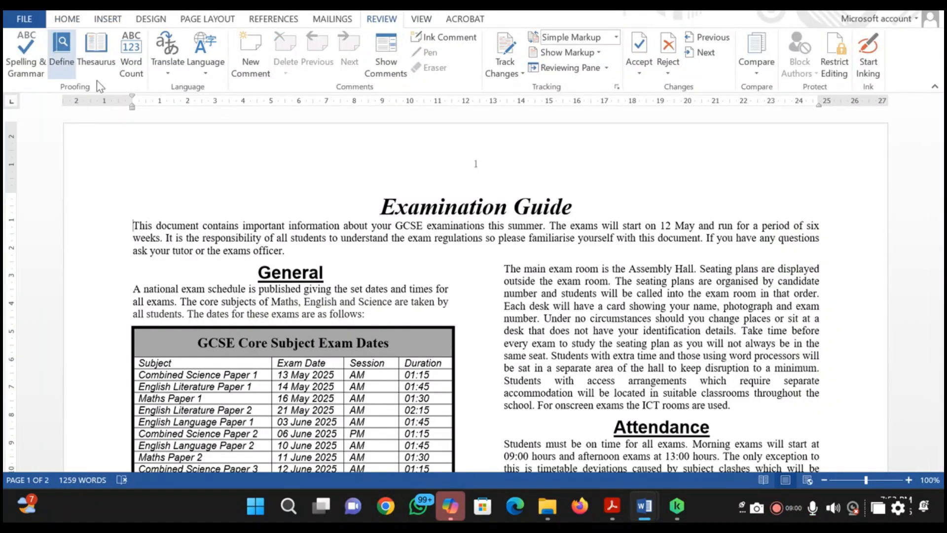
click(22, 60)
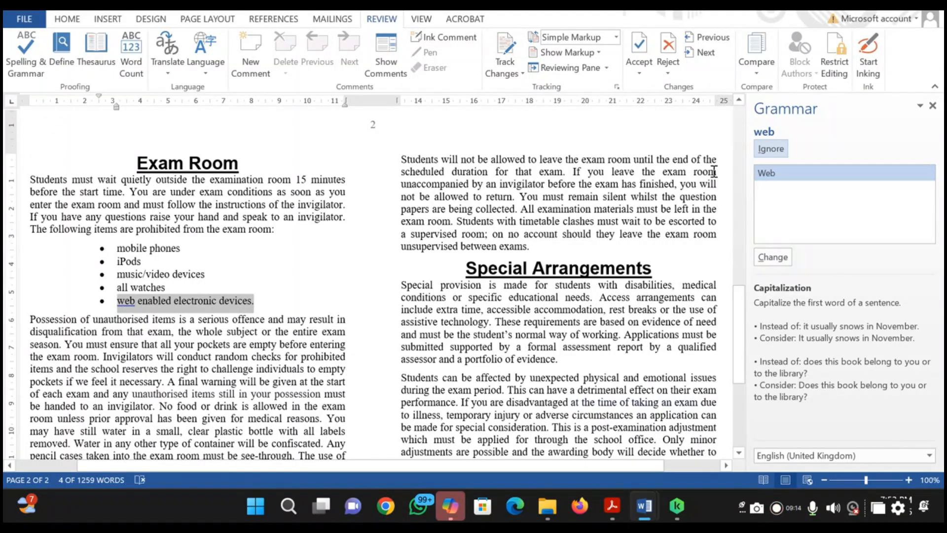
Ignore the suggested capitalization of "web" and the suggested spaces after commas in the footer, and finish the check
click(778, 145)
click(770, 149)
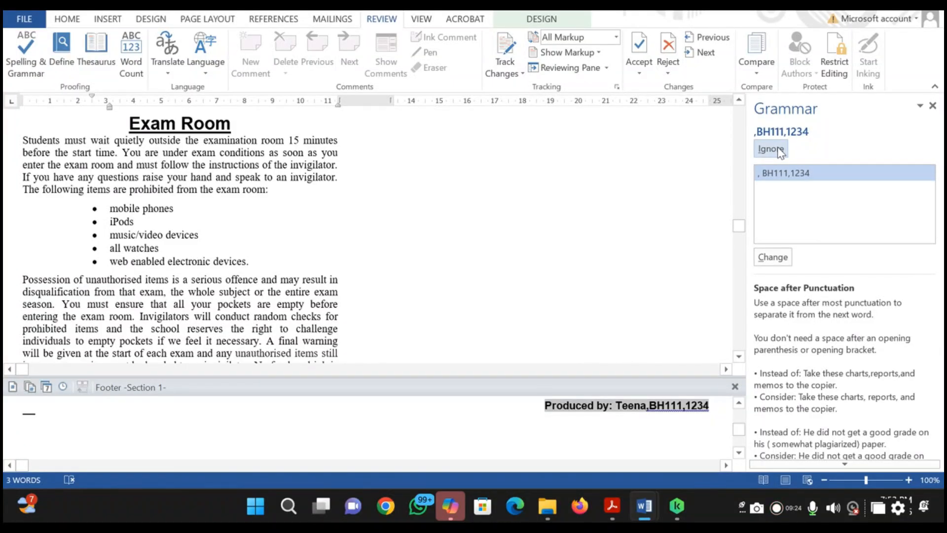
click(769, 150)
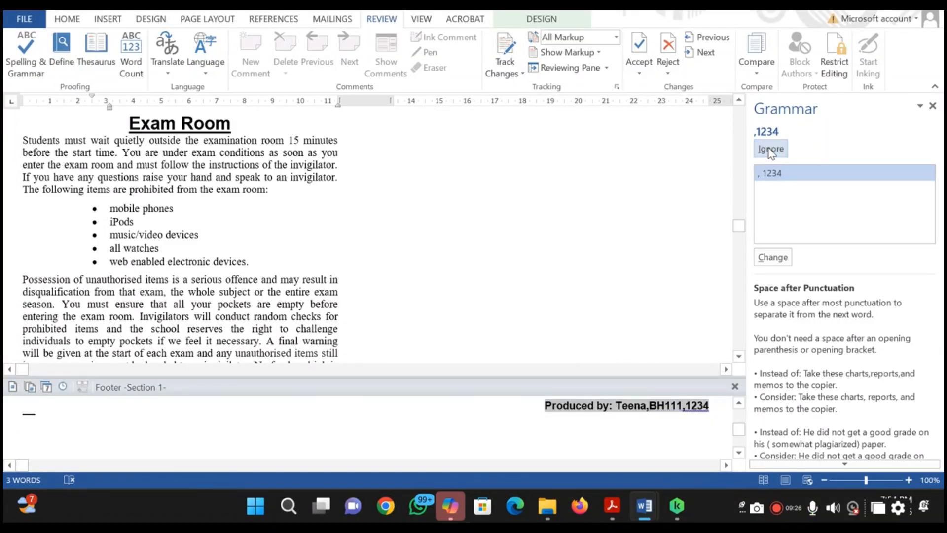
click(771, 151)
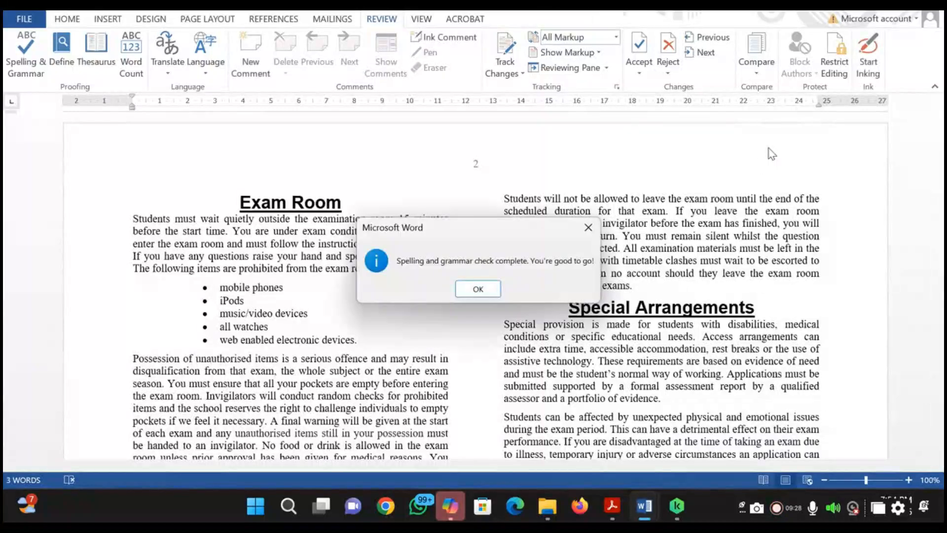
click(464, 293)
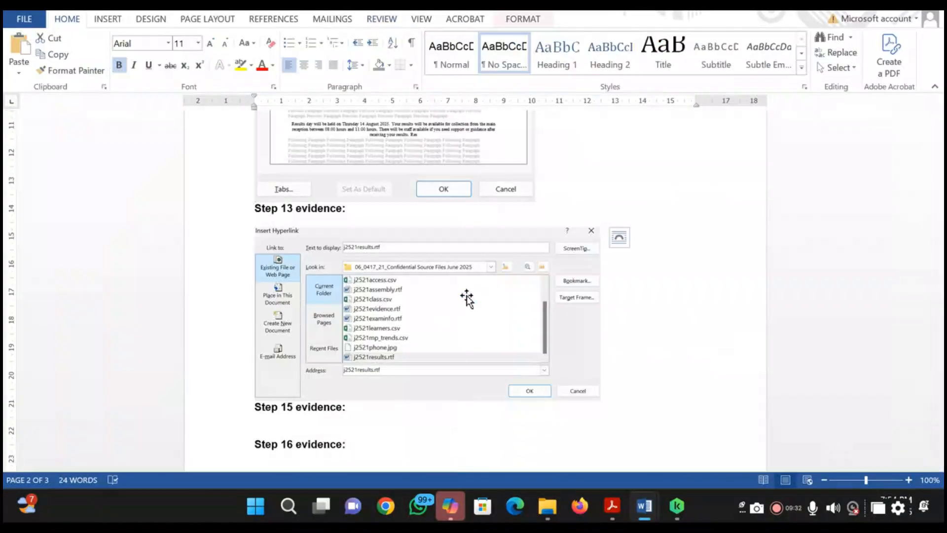
Reread the layout requirements of question 14 in the question paper and compare both pages of the exam guide with them
key(alt+Tab)
key(Tab)
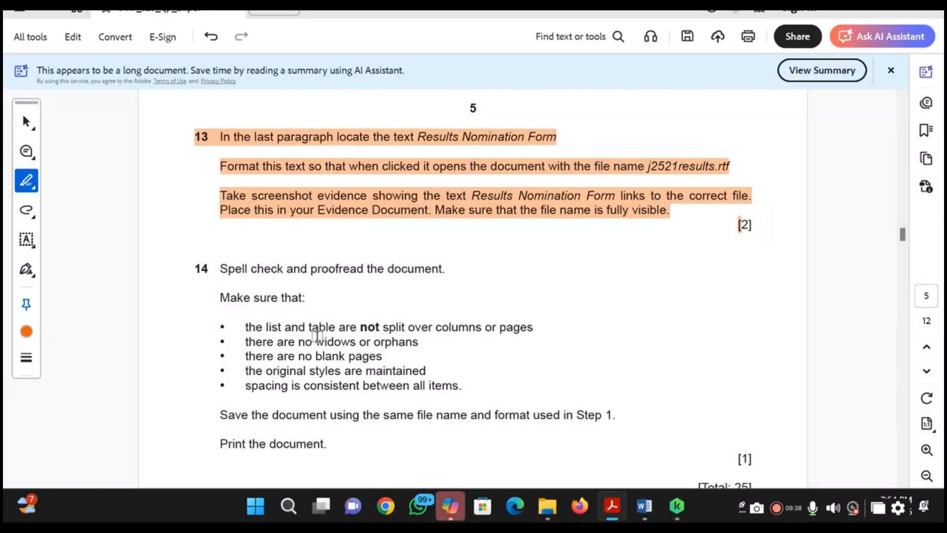
key(alt+Tab)
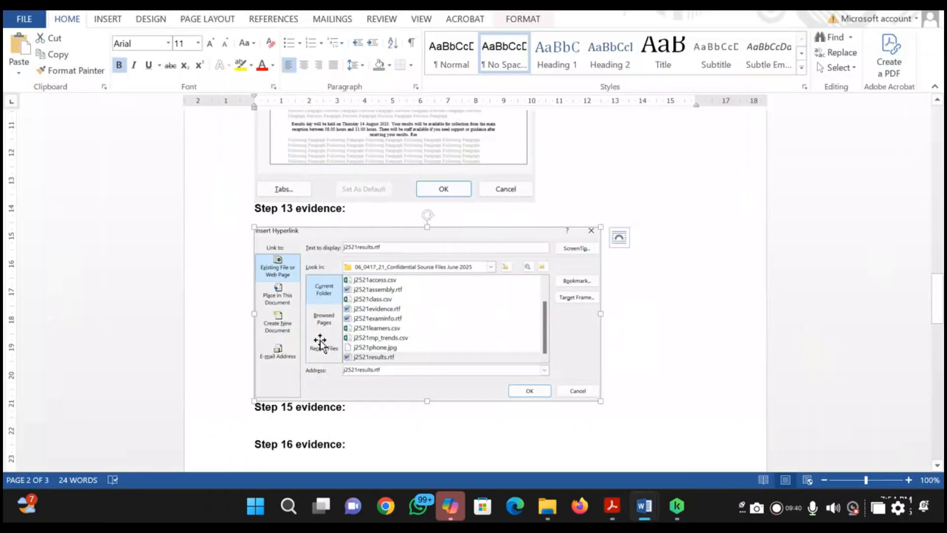
key(alt+Tab)
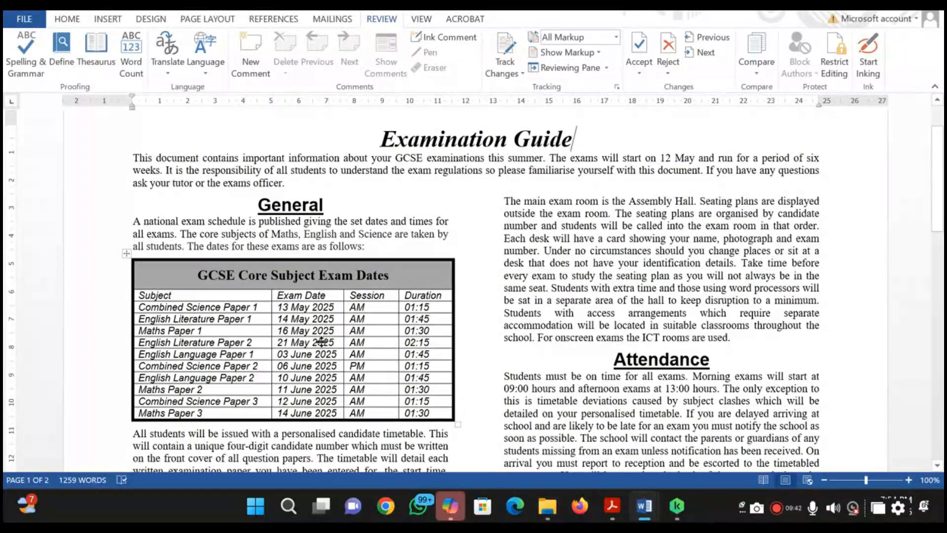
scroll(318, 340, down, 1)
scroll(318, 340, down, 7)
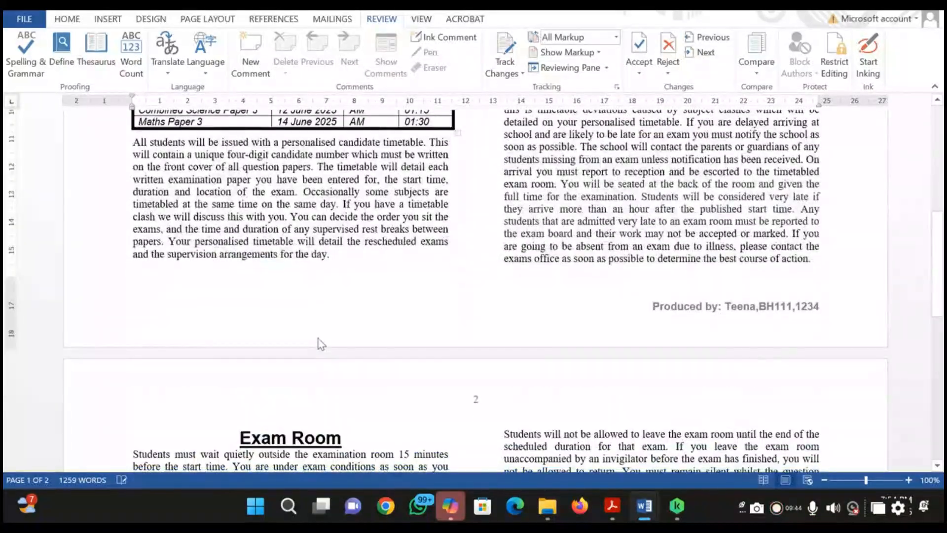
scroll(319, 338, down, 10)
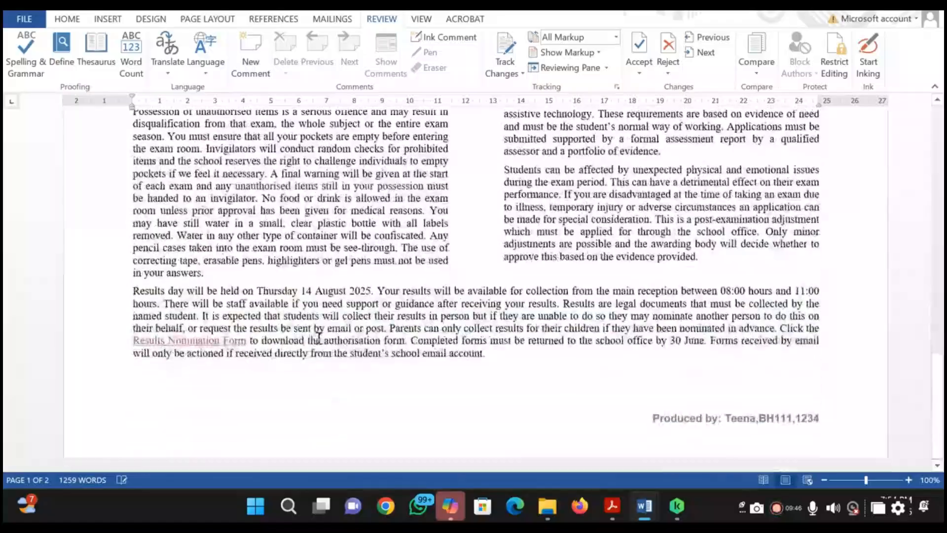
scroll(318, 338, up, 18)
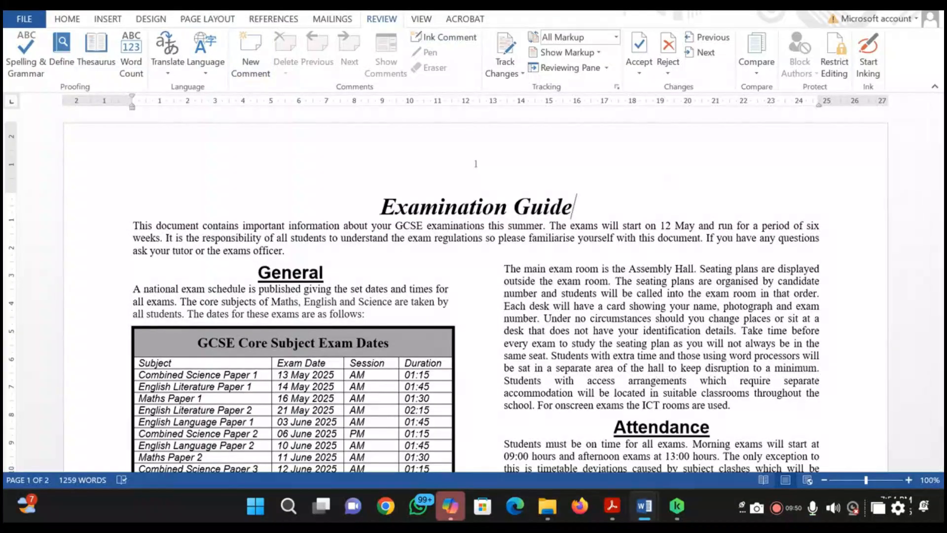
Check the exam guide for a split table or bulleted list, blank pages and inconsistent spacing between items
click(59, 20)
scroll(444, 357, down, 8)
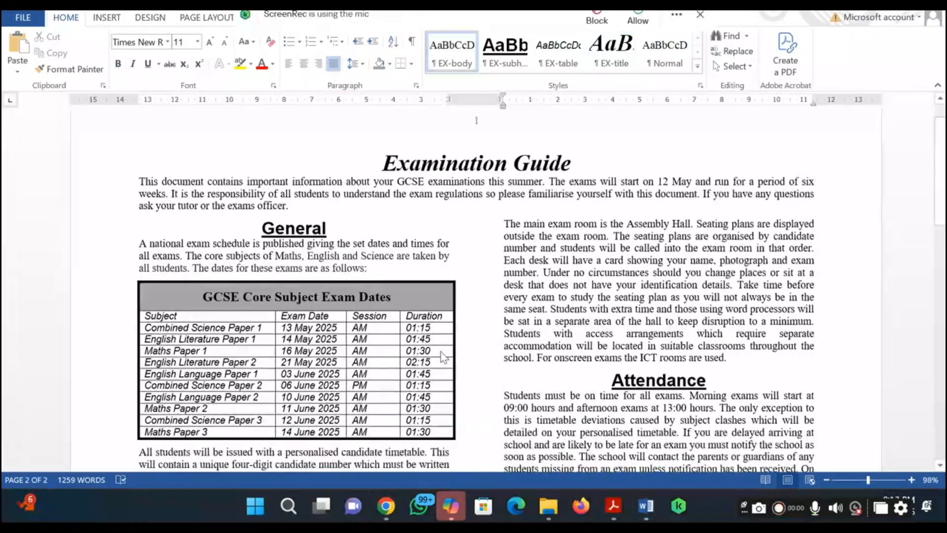
scroll(442, 357, down, 3)
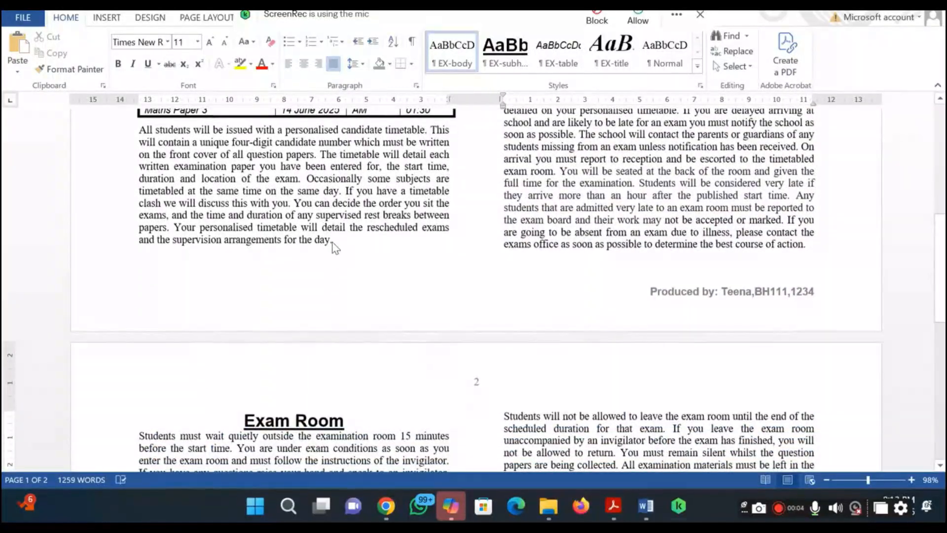
scroll(335, 248, up, 5)
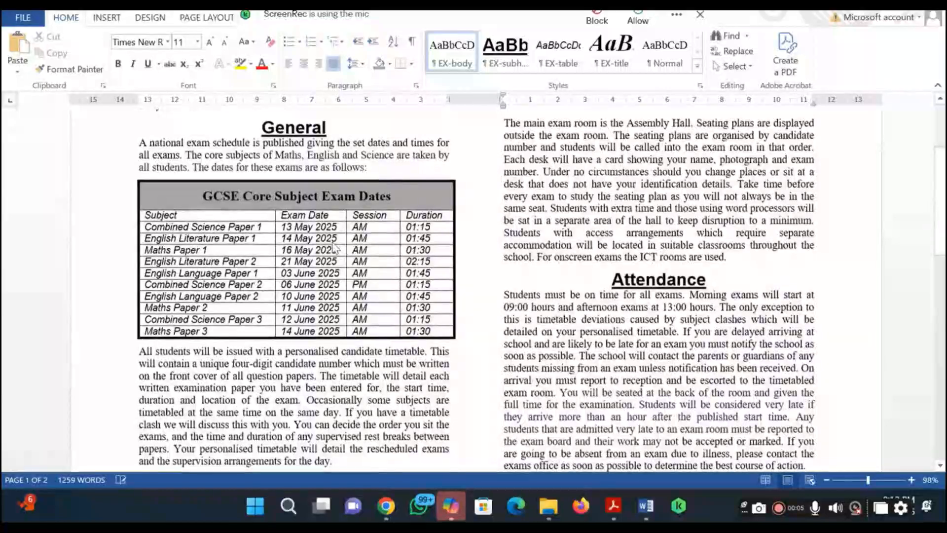
scroll(334, 247, up, 3)
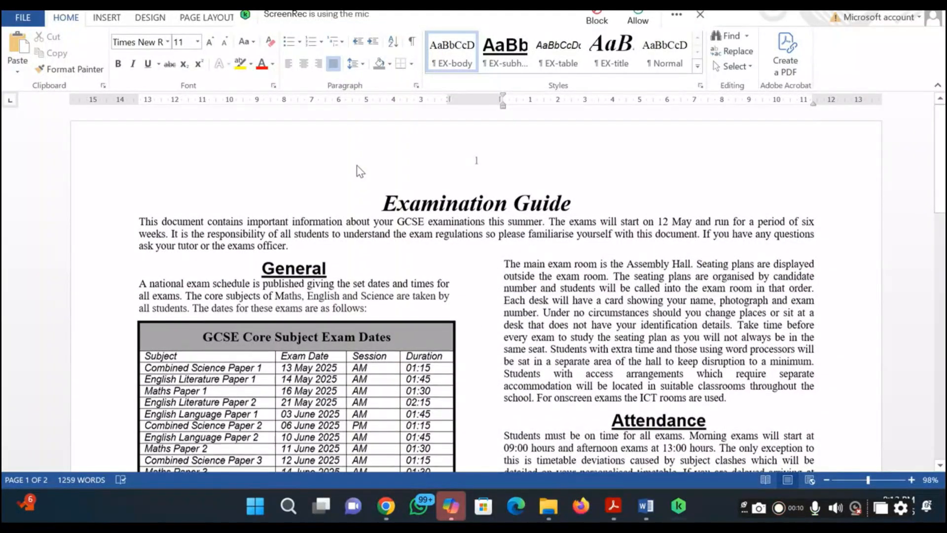
scroll(361, 171, down, 5)
scroll(360, 171, down, 8)
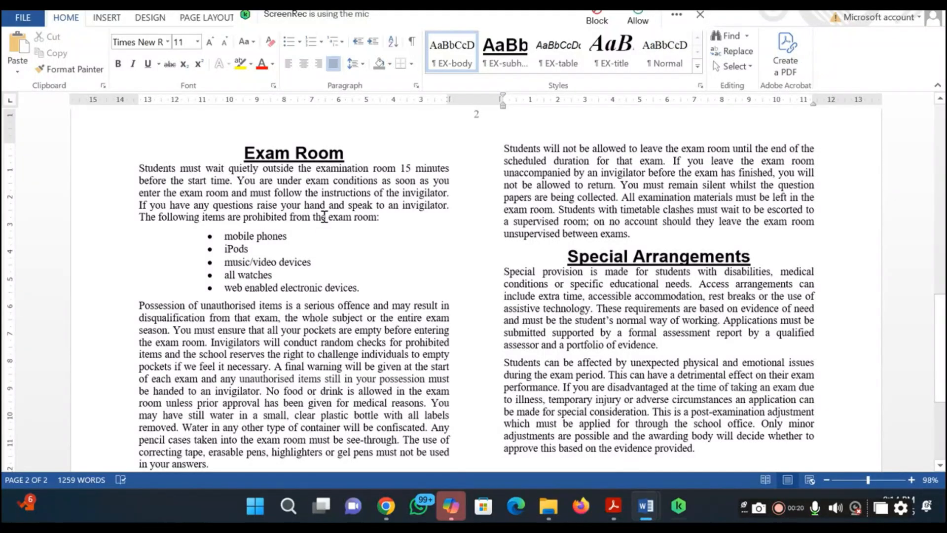
Turn on Widow/Orphan control for the entire exam guide, clear the selection, and review the layout of both pages
key(ctrl+a)
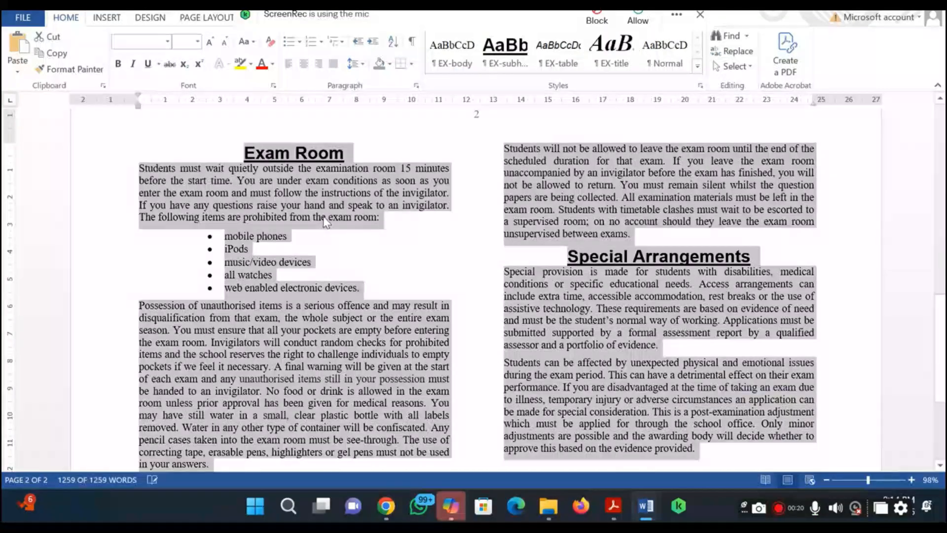
click(416, 85)
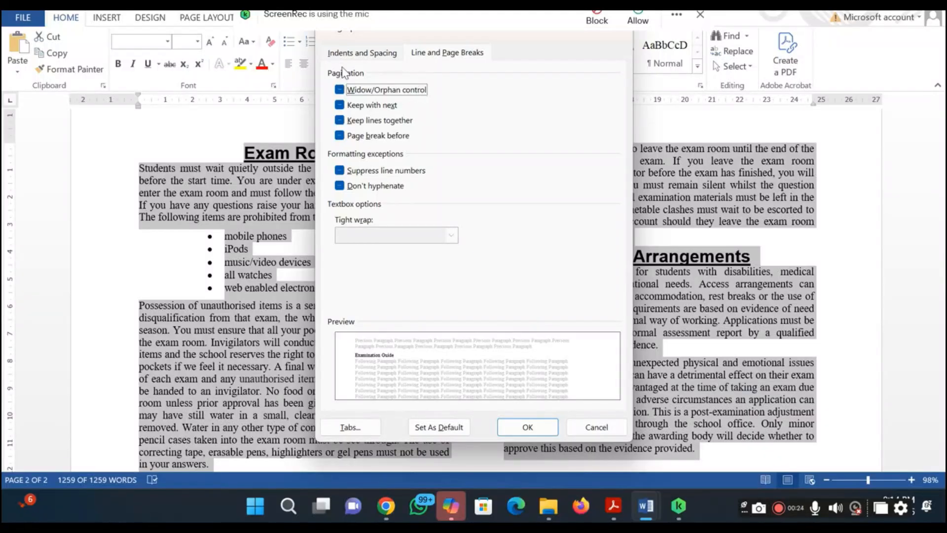
click(349, 52)
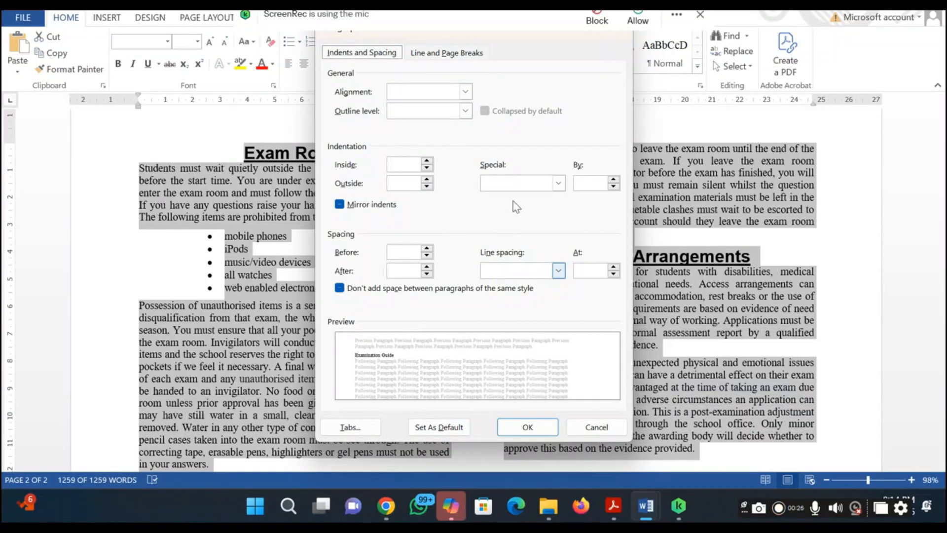
click(440, 54)
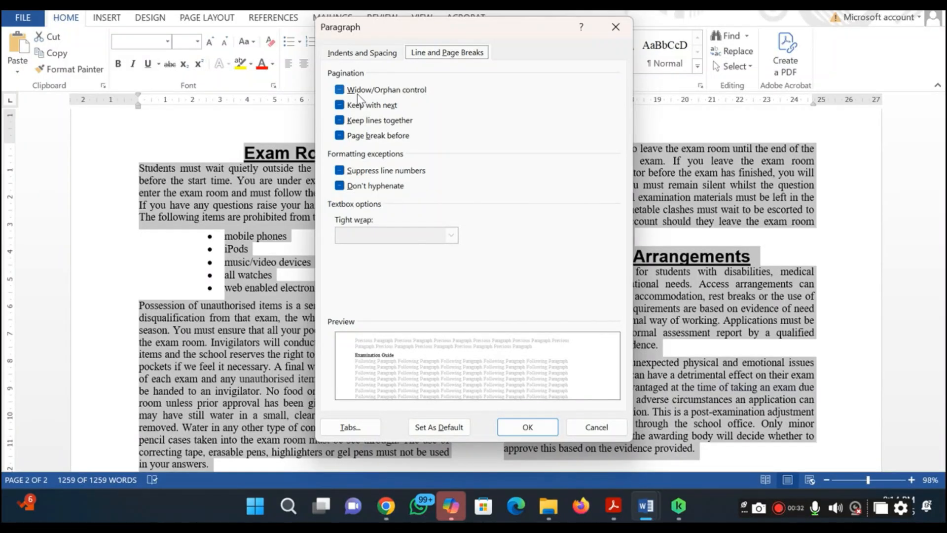
click(357, 93)
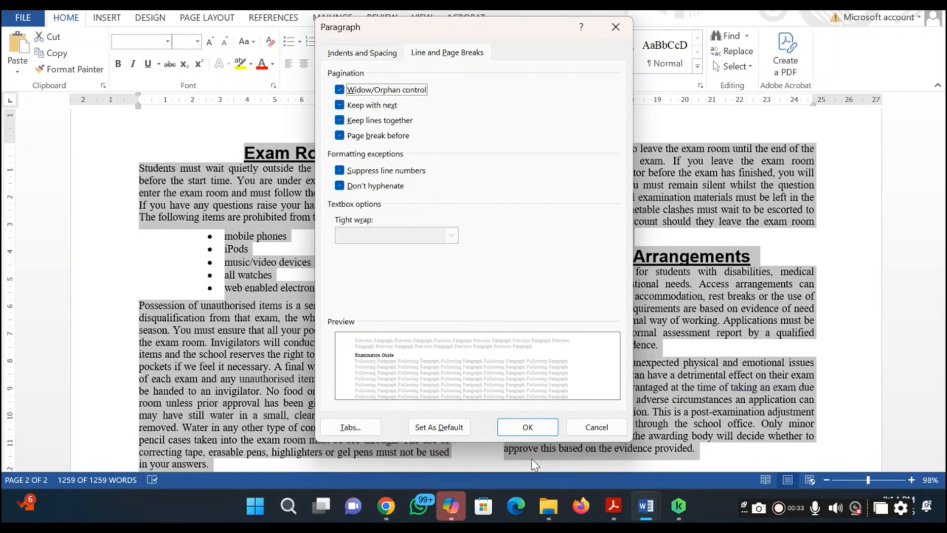
click(527, 427)
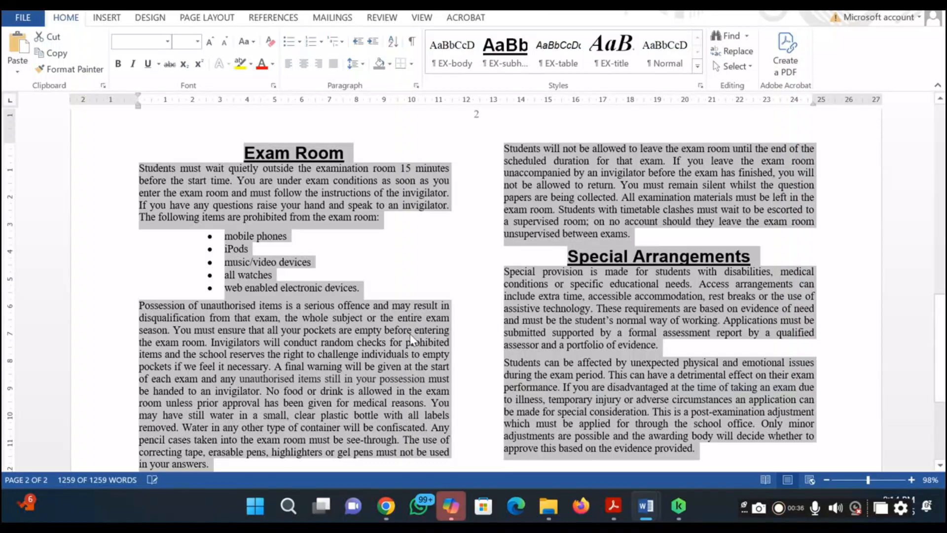
scroll(458, 360, down, 5)
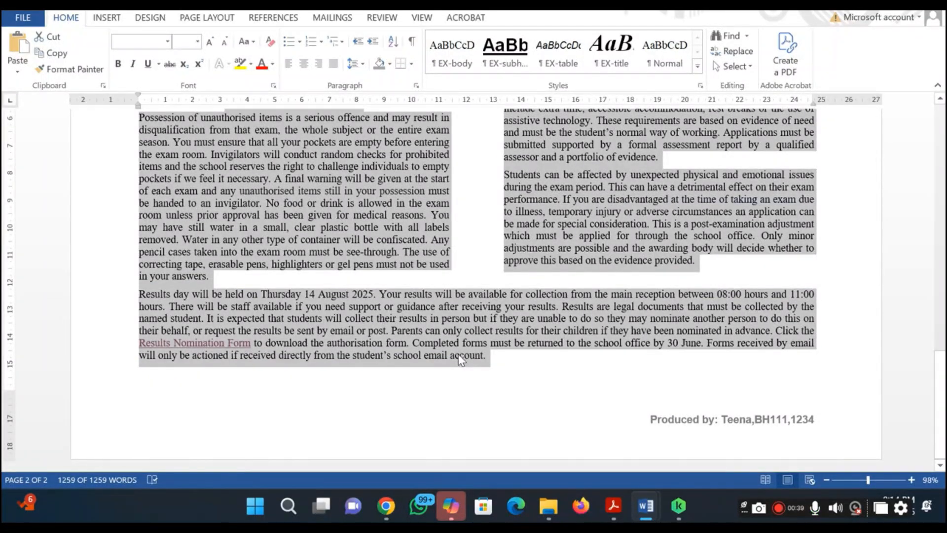
click(446, 394)
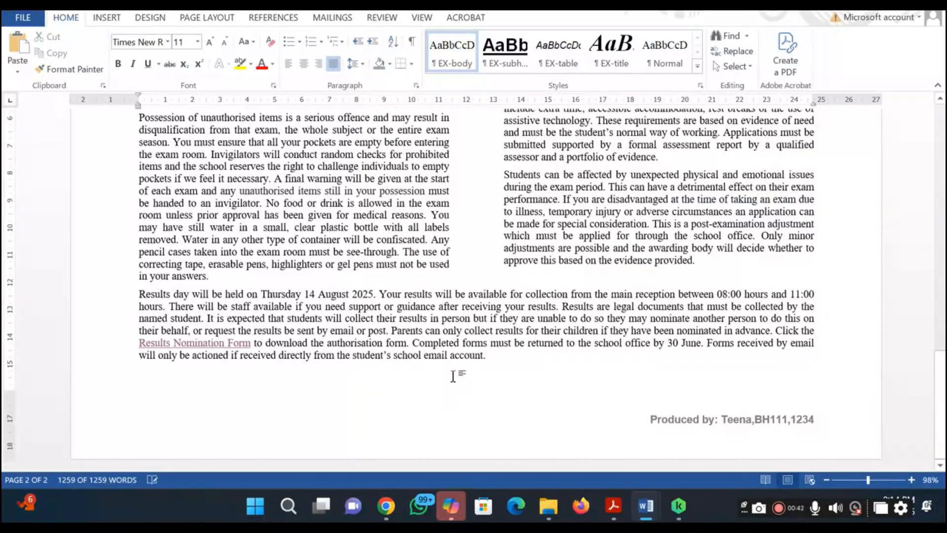
scroll(466, 342, up, 15)
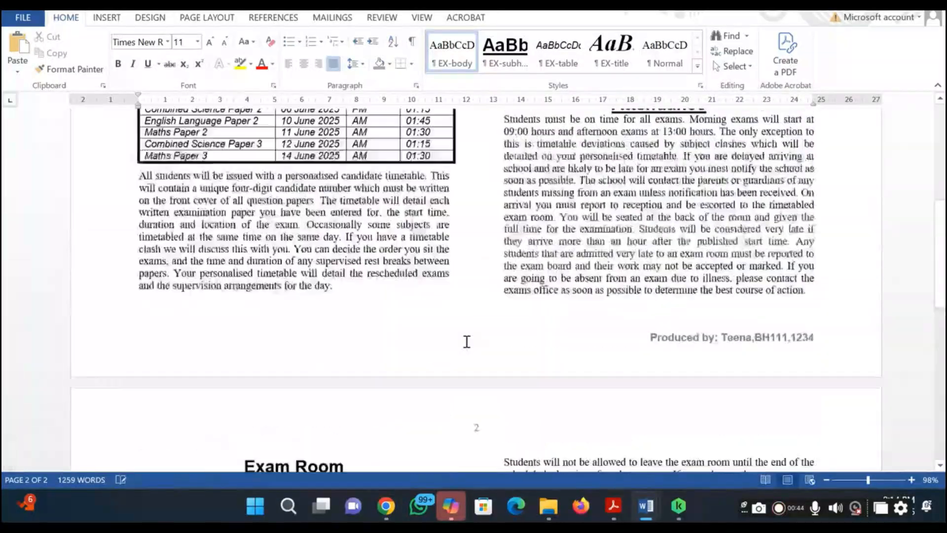
scroll(467, 341, down, 5)
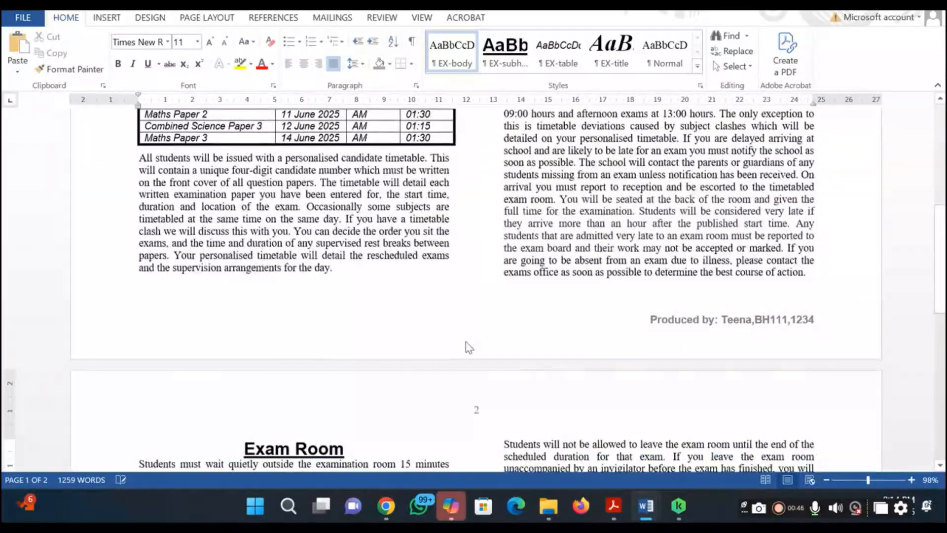
scroll(466, 342, down, 10)
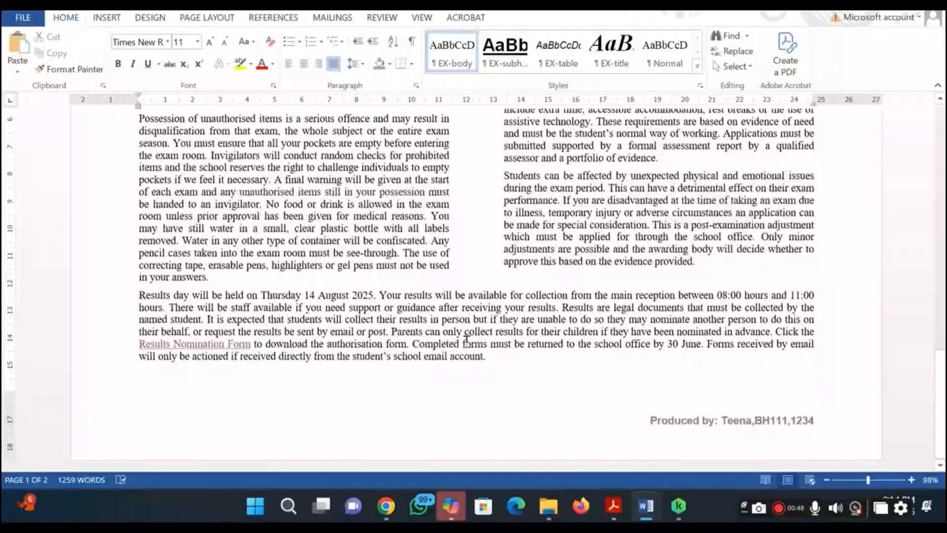
click(779, 510)
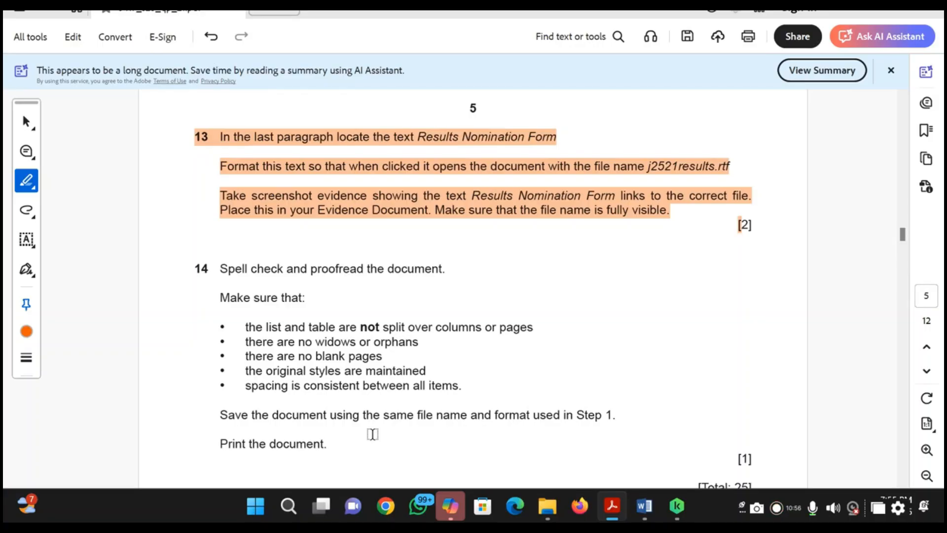
Switch from the question paper to the exam guide in Word and save it under its existing file name and format
key(alt+Tab)
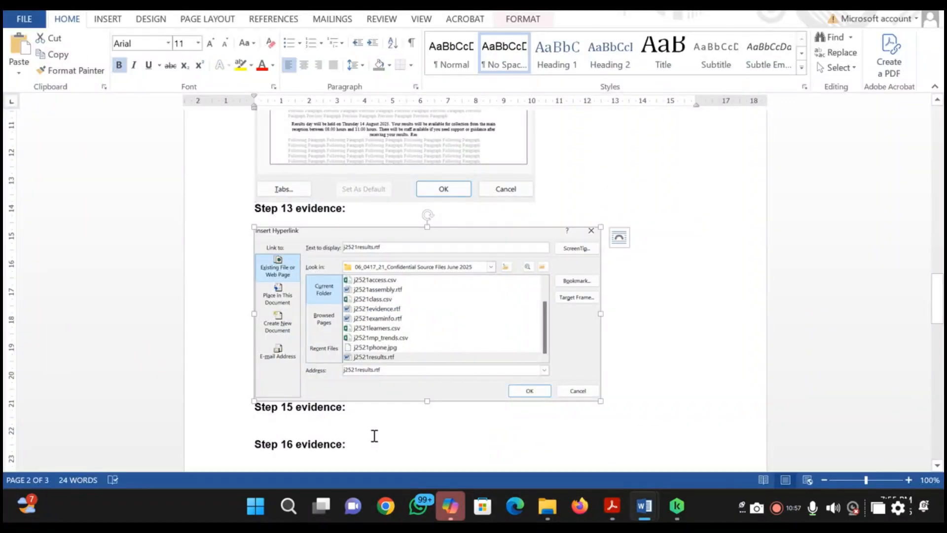
key(alt+Tab)
key(alt+Tab)
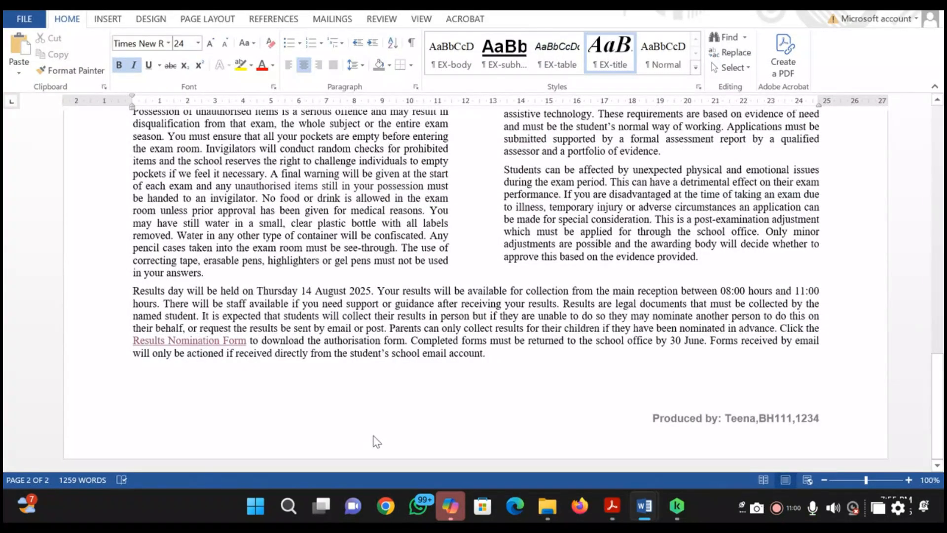
click(37, 20)
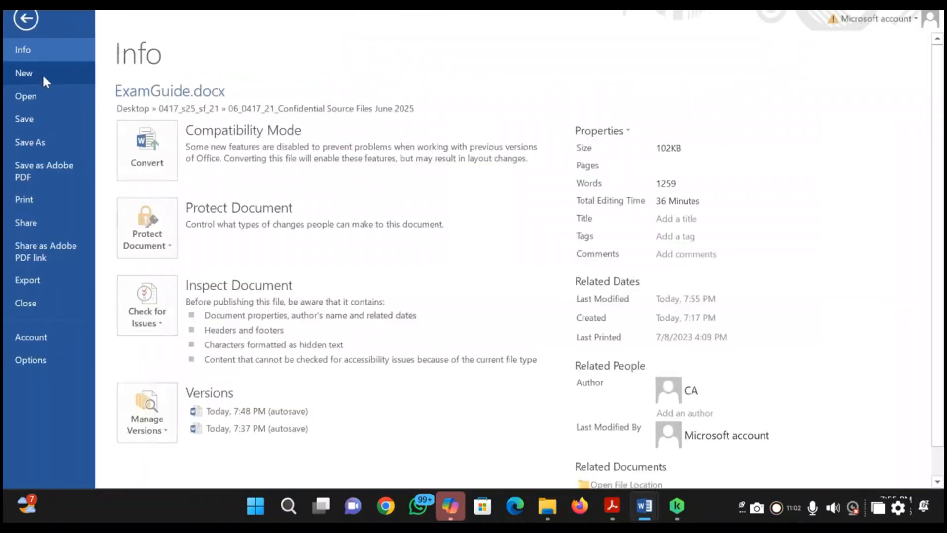
click(34, 122)
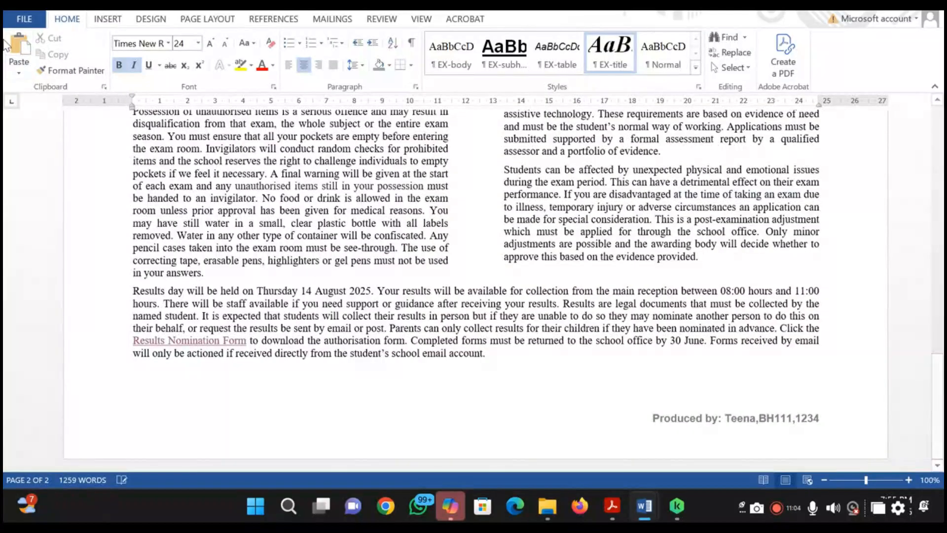
Check both pages of the exam guide in the print preview, print the document, and close the printer's status window
click(18, 19)
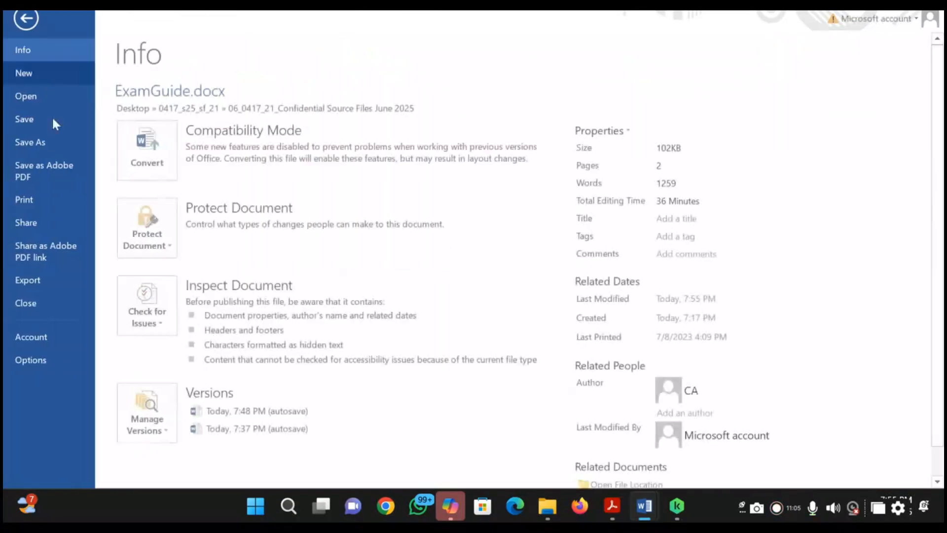
click(48, 198)
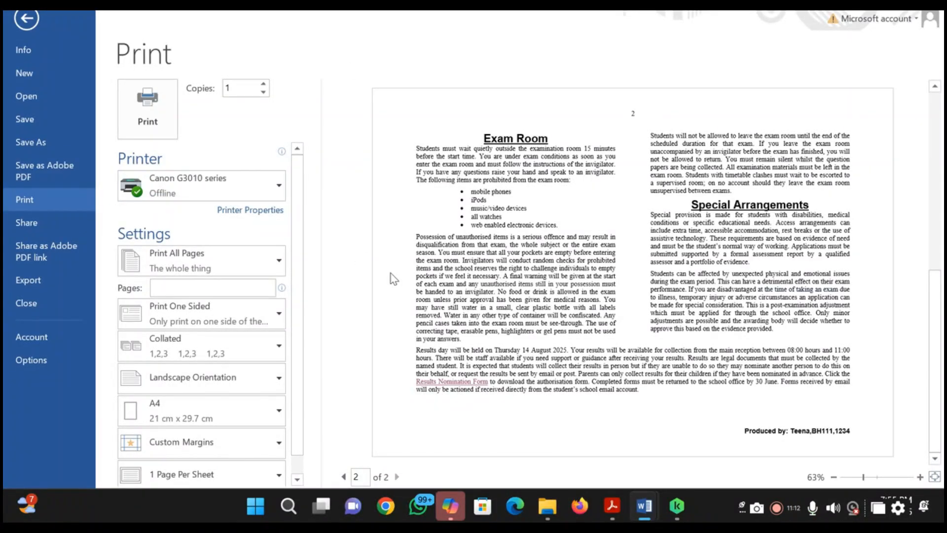
scroll(393, 279, up, 3)
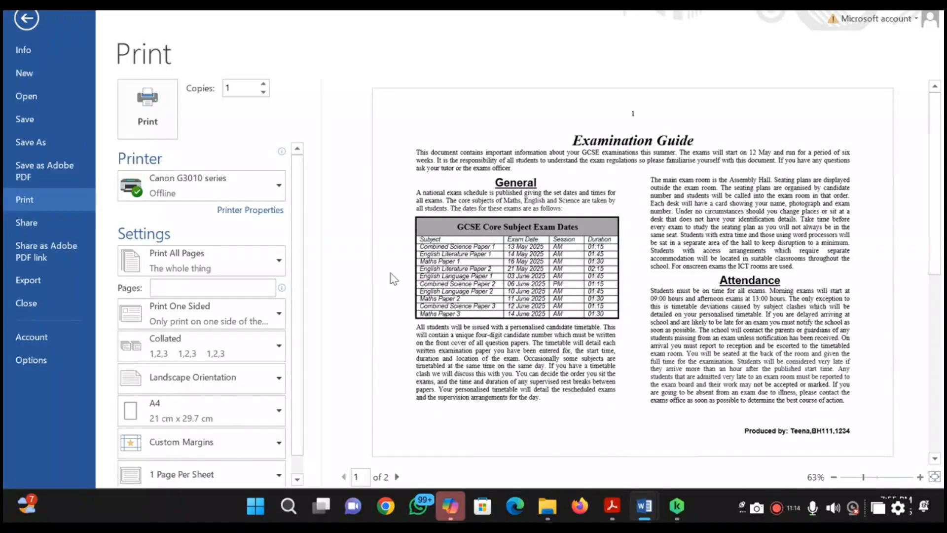
scroll(393, 279, down, 3)
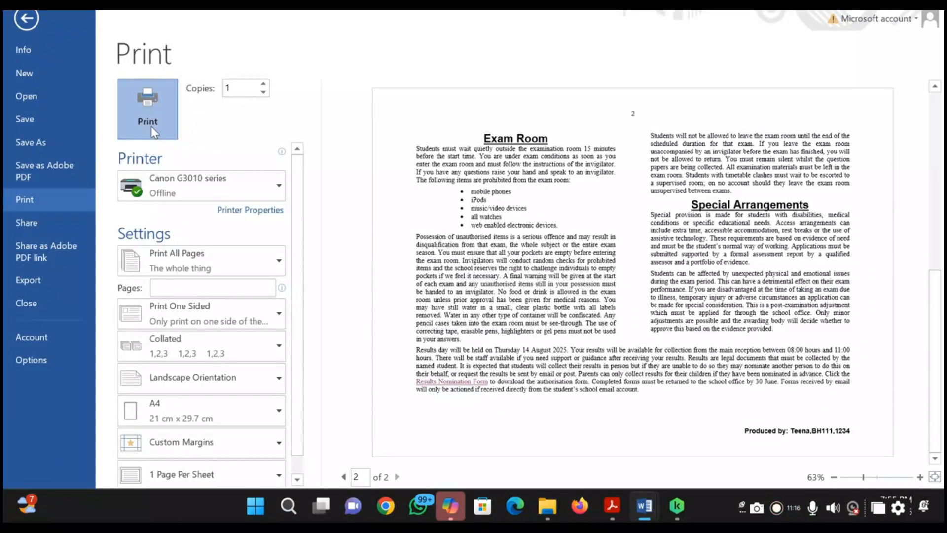
click(151, 126)
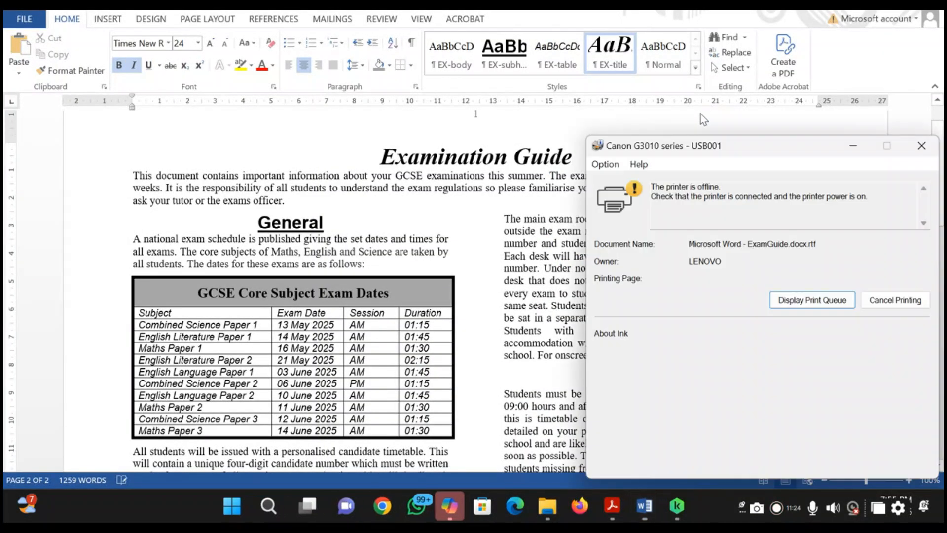
click(921, 146)
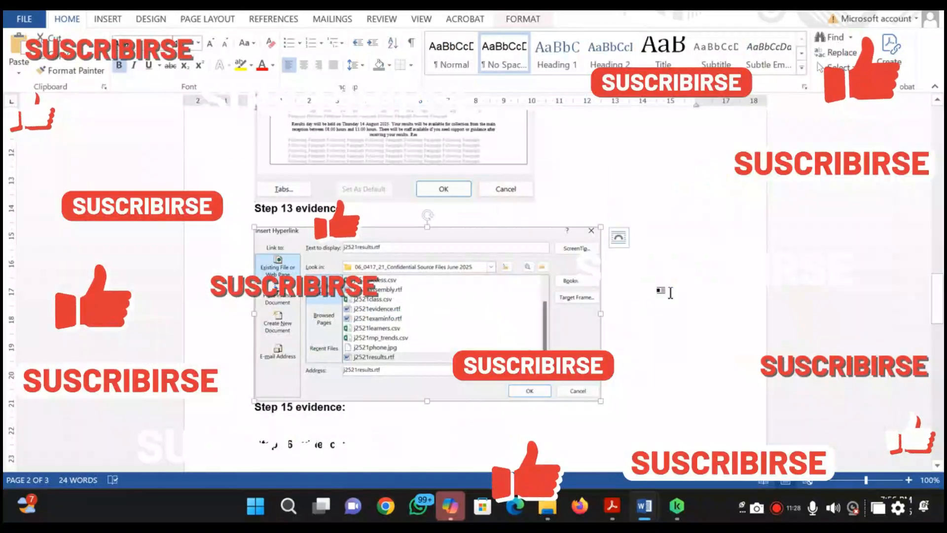
Switch to the question paper in Acrobat, highlight the whole of question 14, and look back over the earlier pages
key(alt+Tab)
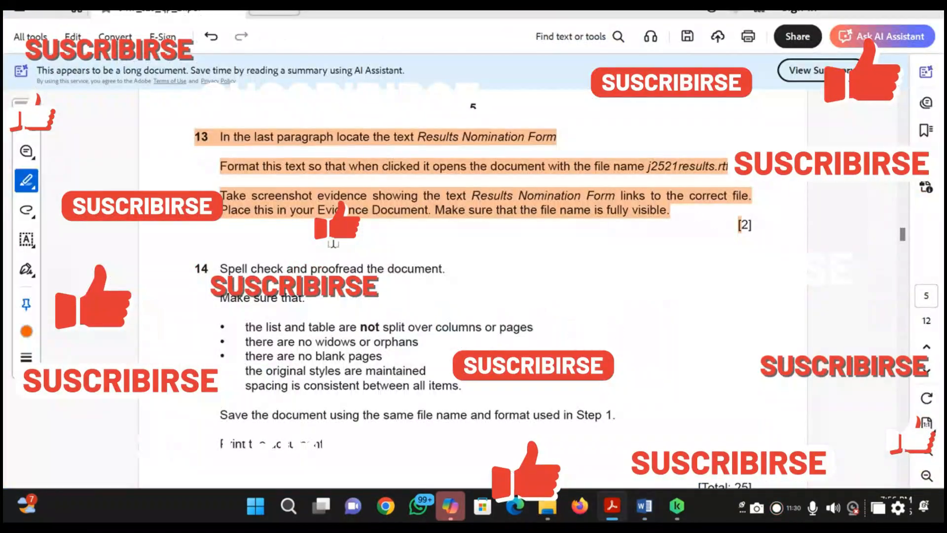
drag(186, 271, 239, 443)
scroll(334, 446, down, 5)
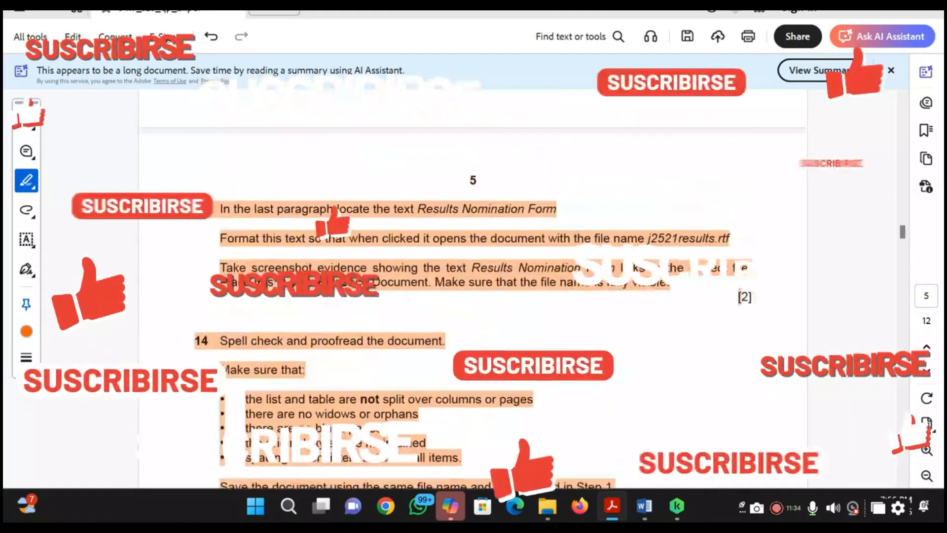
scroll(334, 446, up, 10)
scroll(332, 446, up, 15)
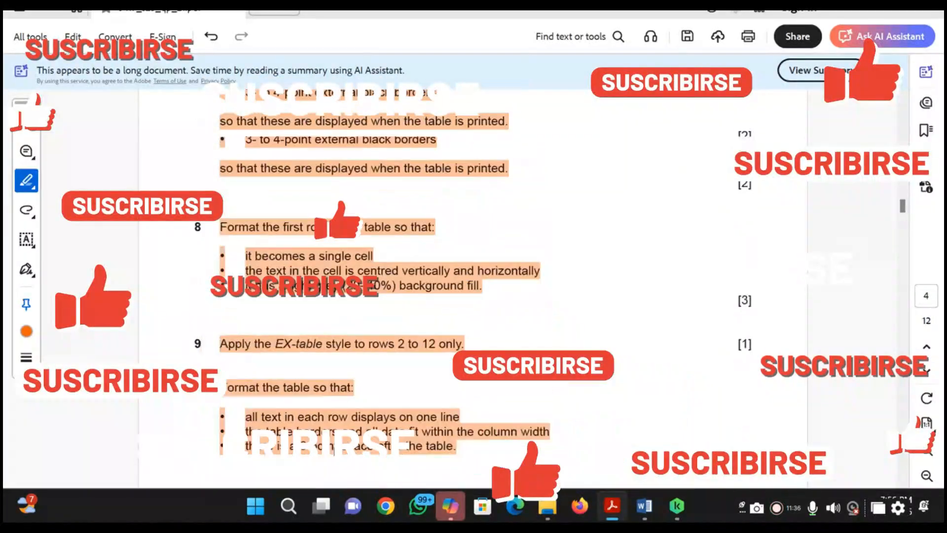
scroll(332, 447, up, 20)
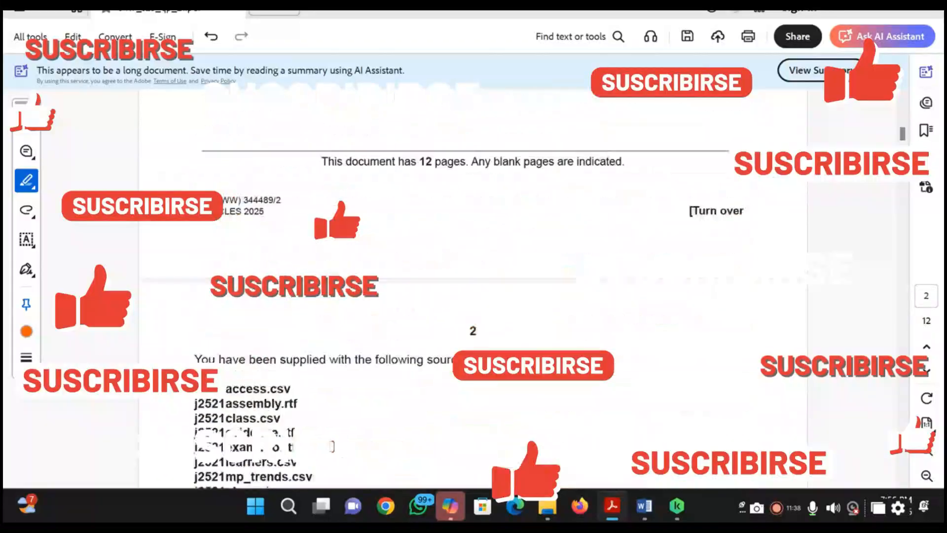